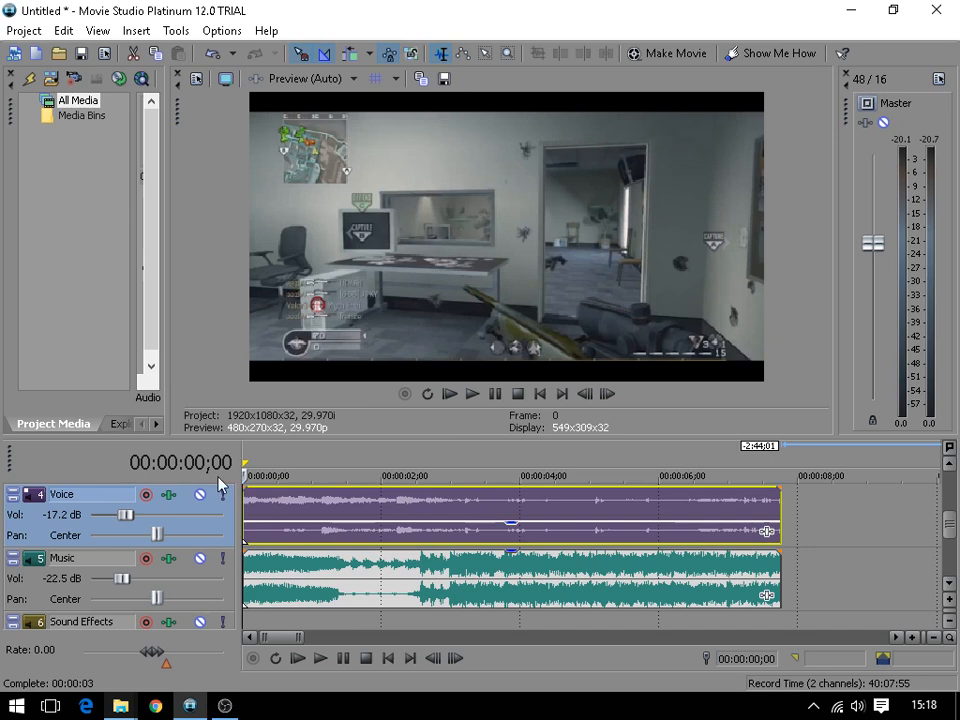
# - Play the opening of the project briefly and examine the Voice and Music waveforms in the first two seconds
pyautogui.press('space')
pyautogui.press('space')
pyautogui.moveTo(440, 431); pyautogui.dragTo(443, 428)
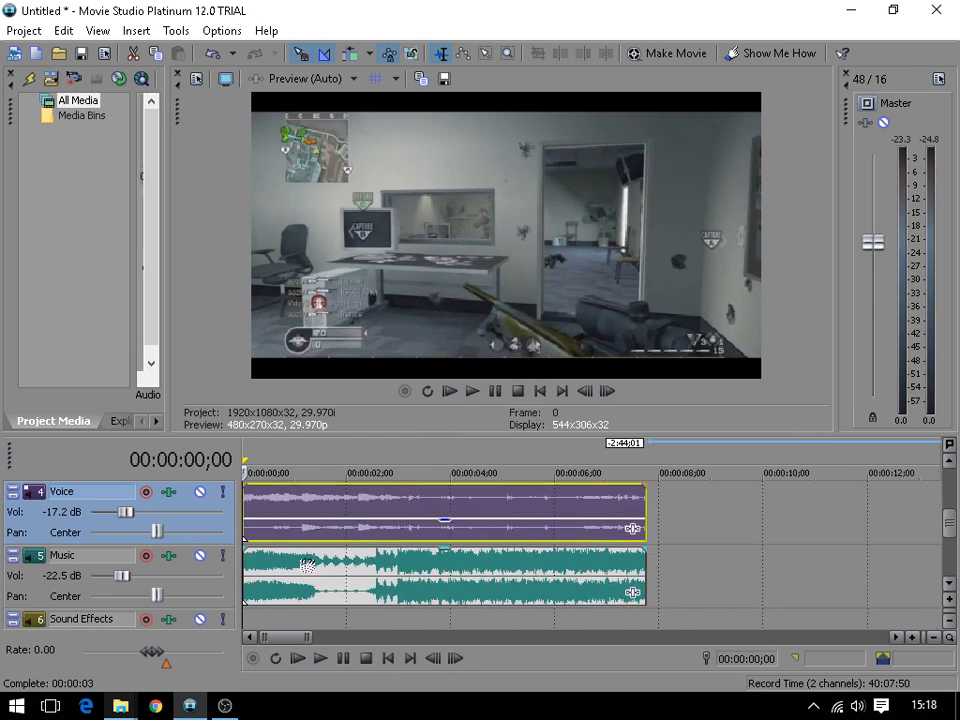
pyautogui.scroll(3, 306, 565)
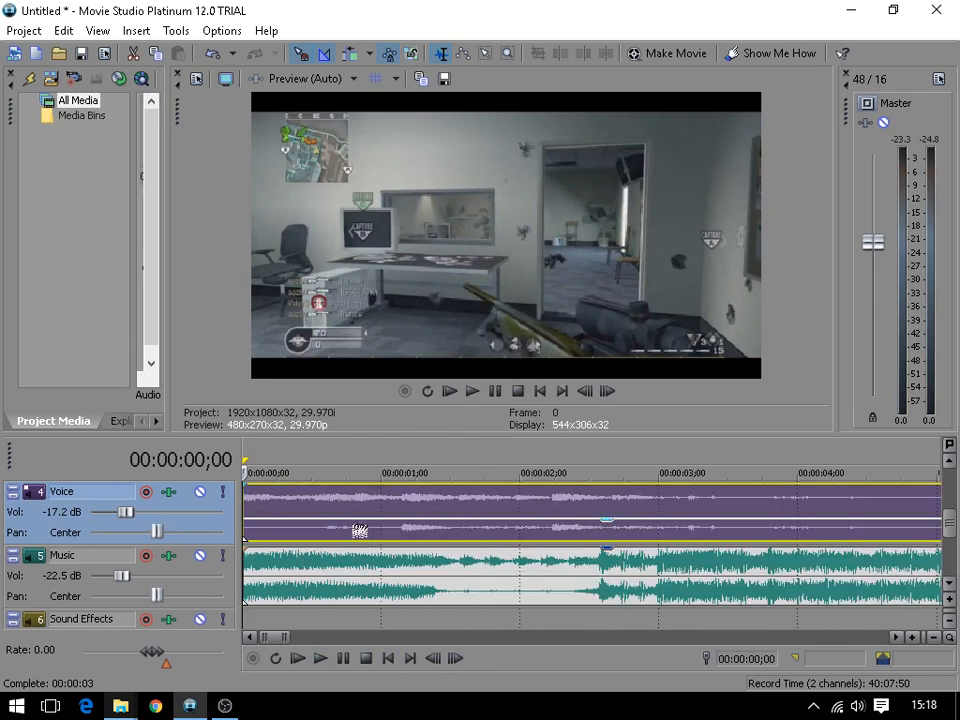
pyautogui.click(409, 573)
pyautogui.click(386, 511)
pyautogui.click(400, 582)
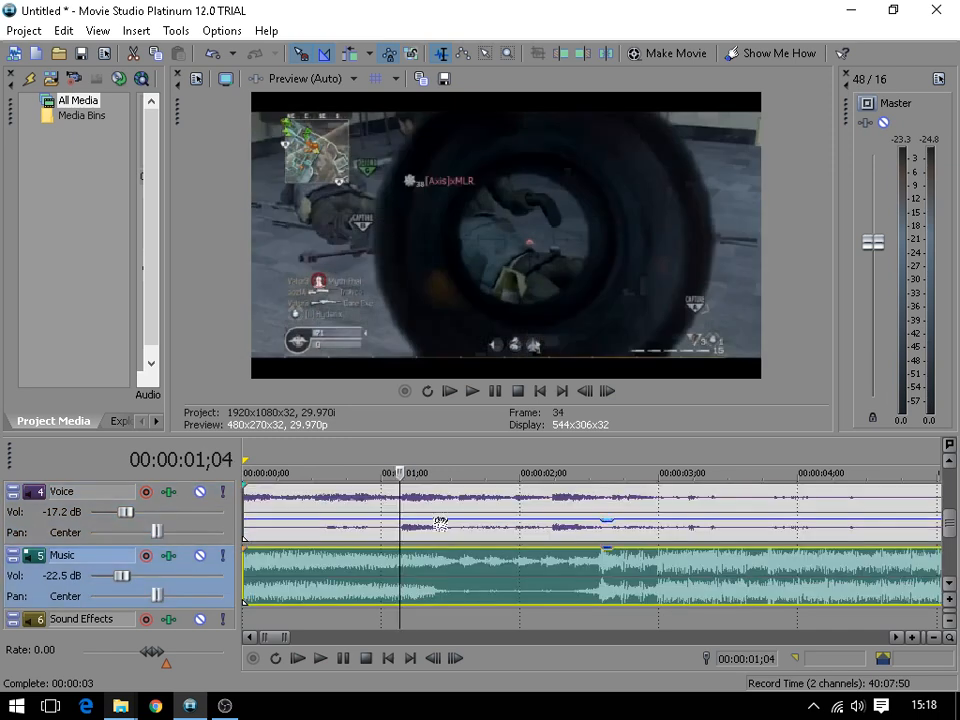
pyautogui.click(441, 522)
pyautogui.click(354, 508)
pyautogui.click(346, 509)
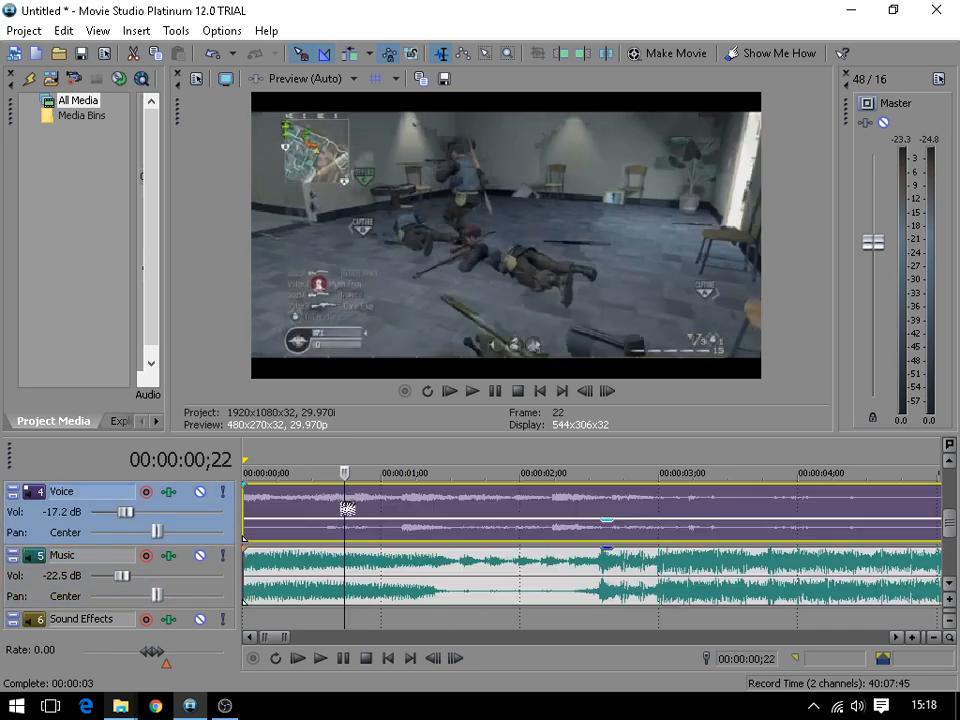
pyautogui.hotkey('shift', 'space')
pyautogui.press('Return')
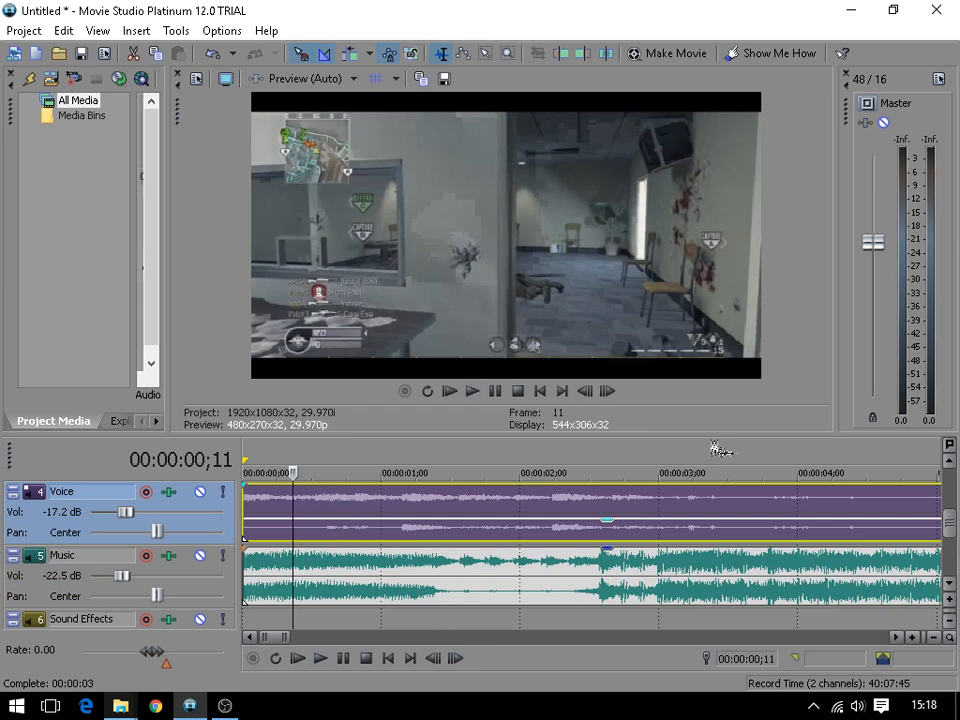
pyautogui.click(540, 397)
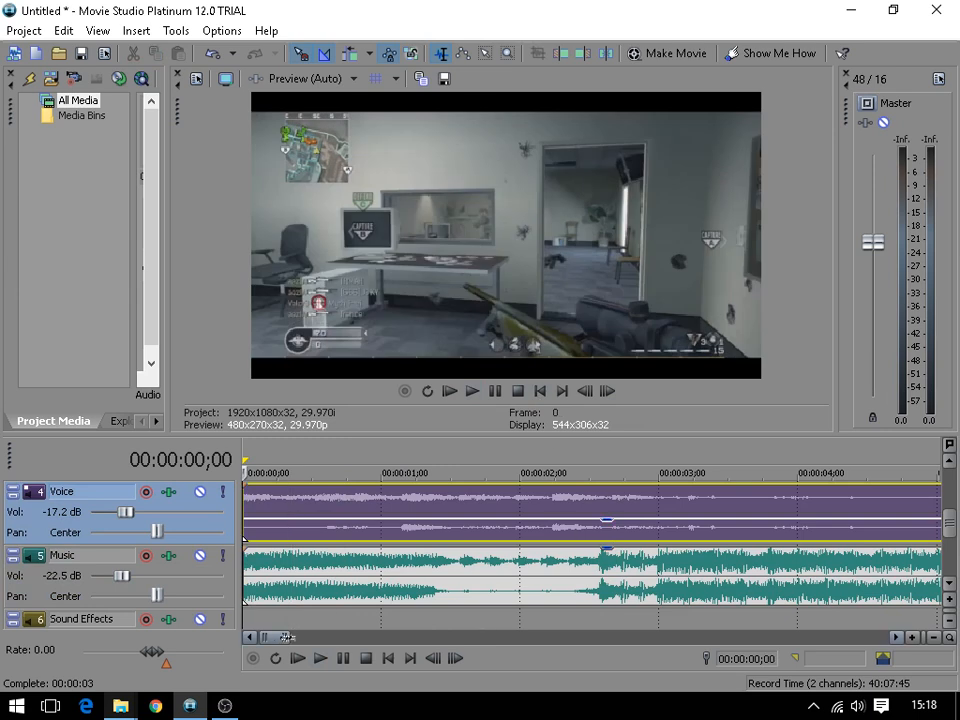
# - Examine the Music track's waveform at the clip's start, at its end and where the loud section begins, returning to the project start
pyautogui.click(251, 567)
pyautogui.click(298, 576)
pyautogui.scroll(-2, 347, 577)
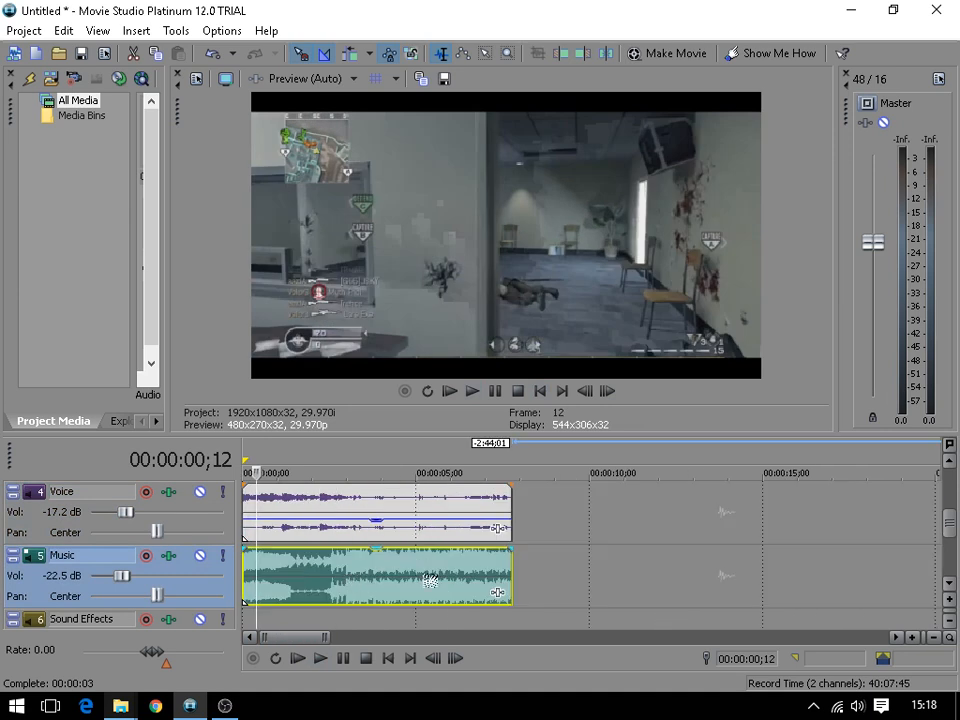
pyautogui.click(510, 579)
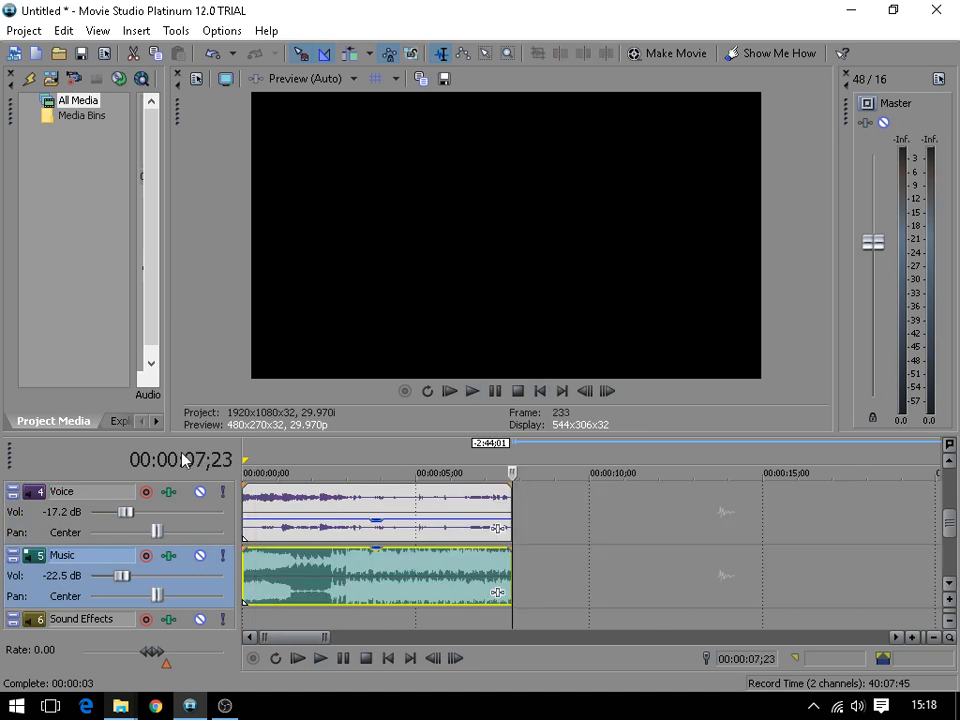
pyautogui.click(540, 393)
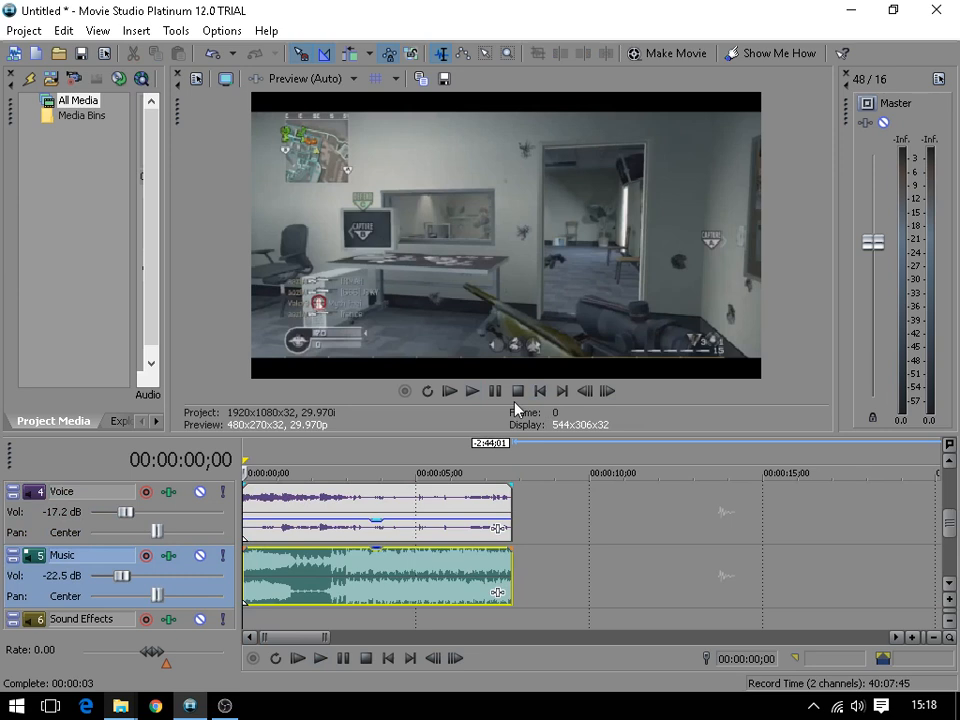
pyautogui.scroll(2, 340, 537)
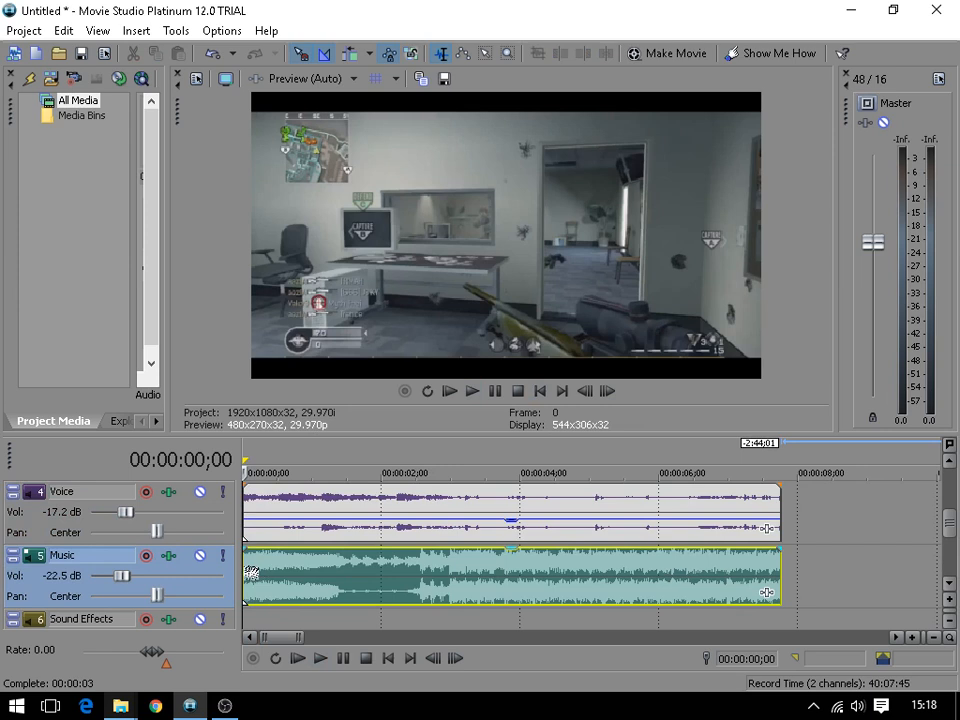
pyautogui.click(252, 573)
pyautogui.click(268, 576)
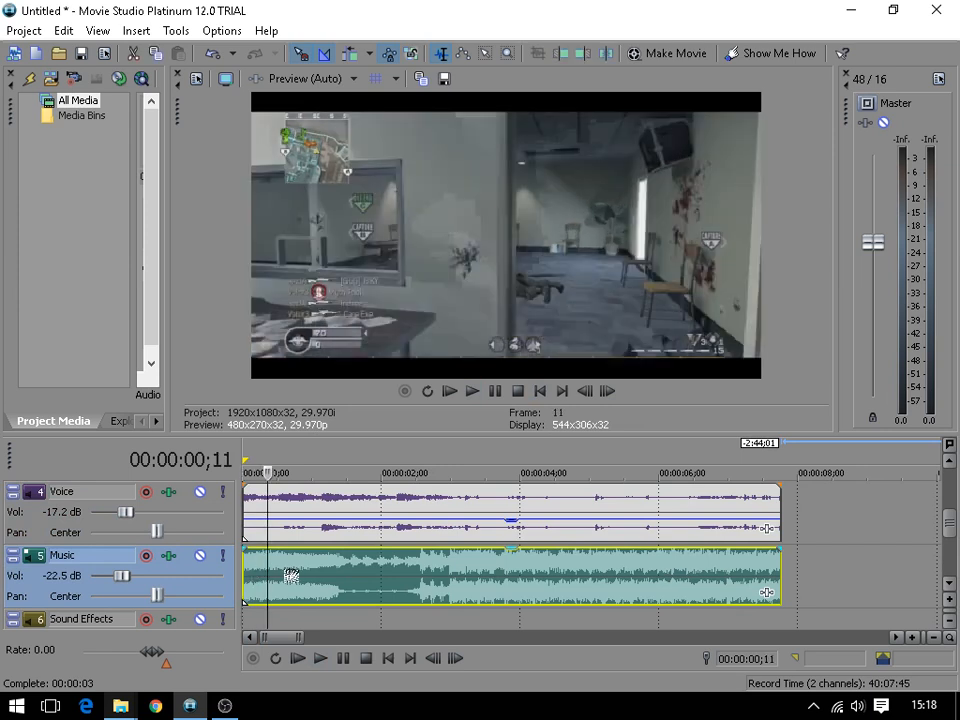
pyautogui.click(291, 576)
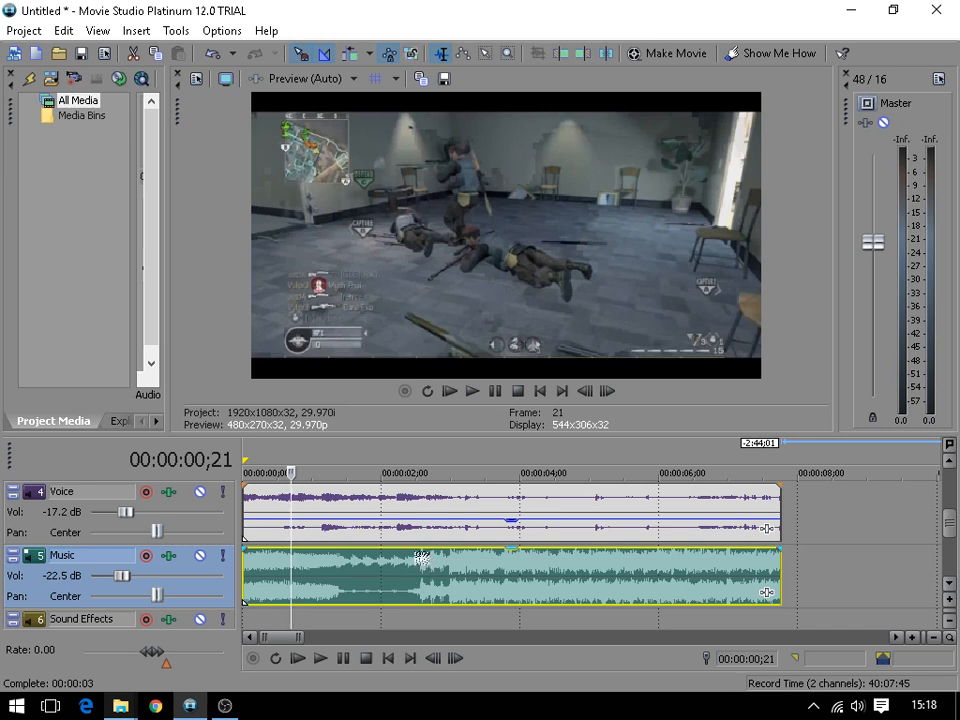
pyautogui.scroll(3, 422, 568)
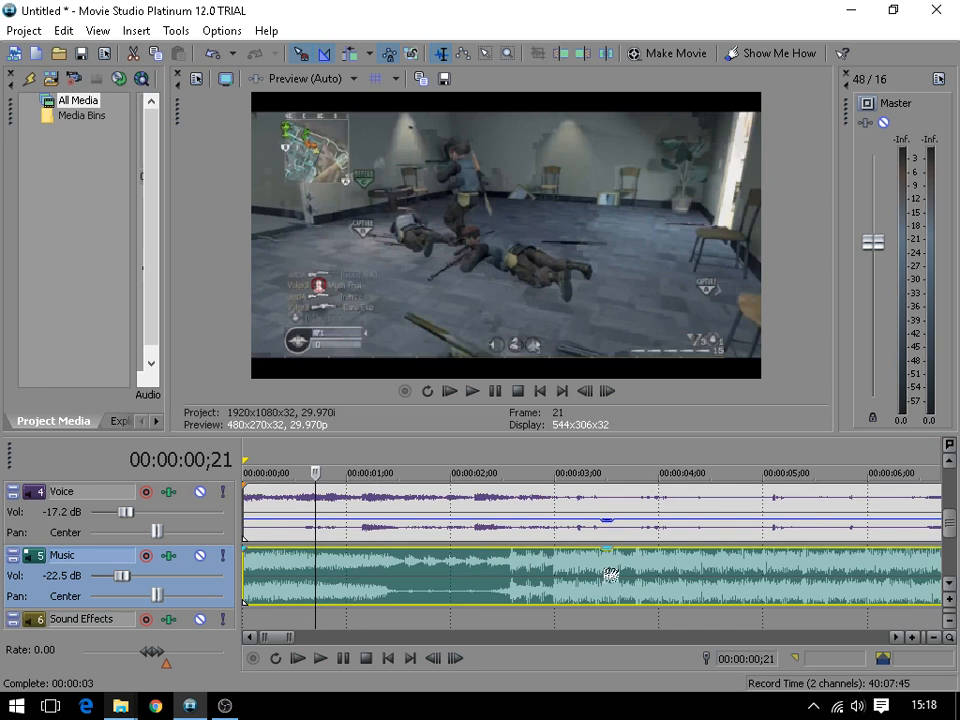
pyautogui.click(510, 572)
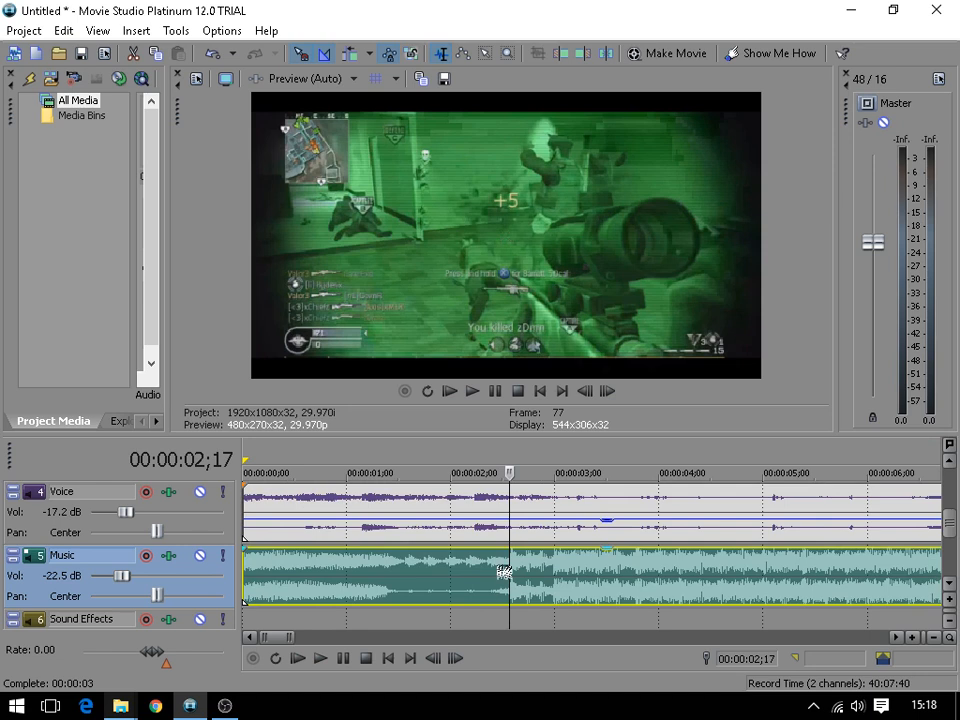
pyautogui.click(388, 658)
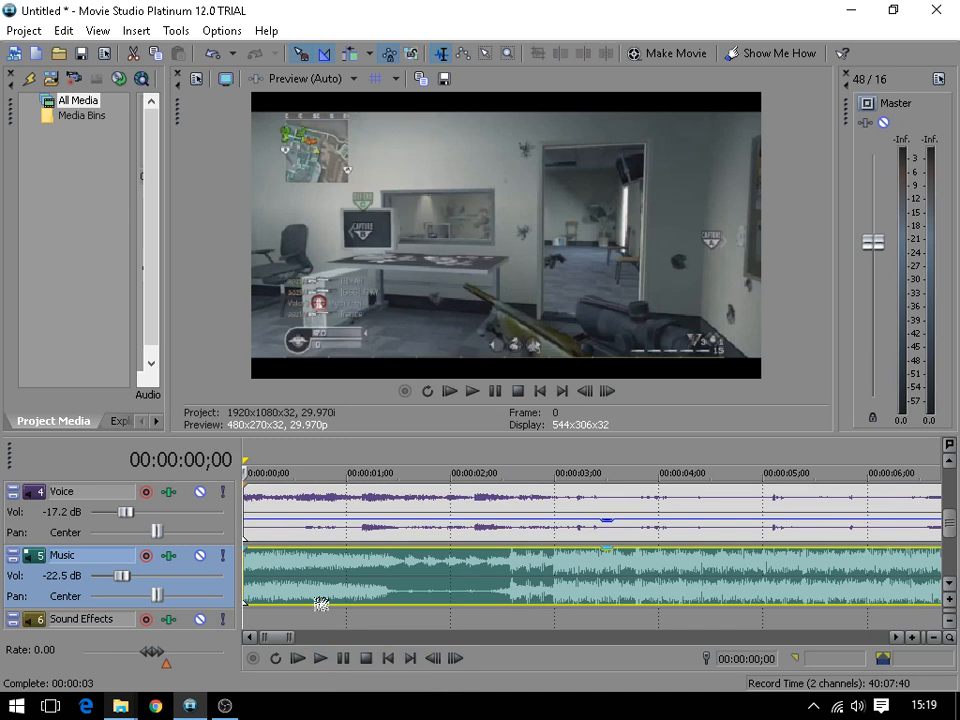
# - Insert a marker at the very start of the timeline and delete it
pyautogui.press('m')
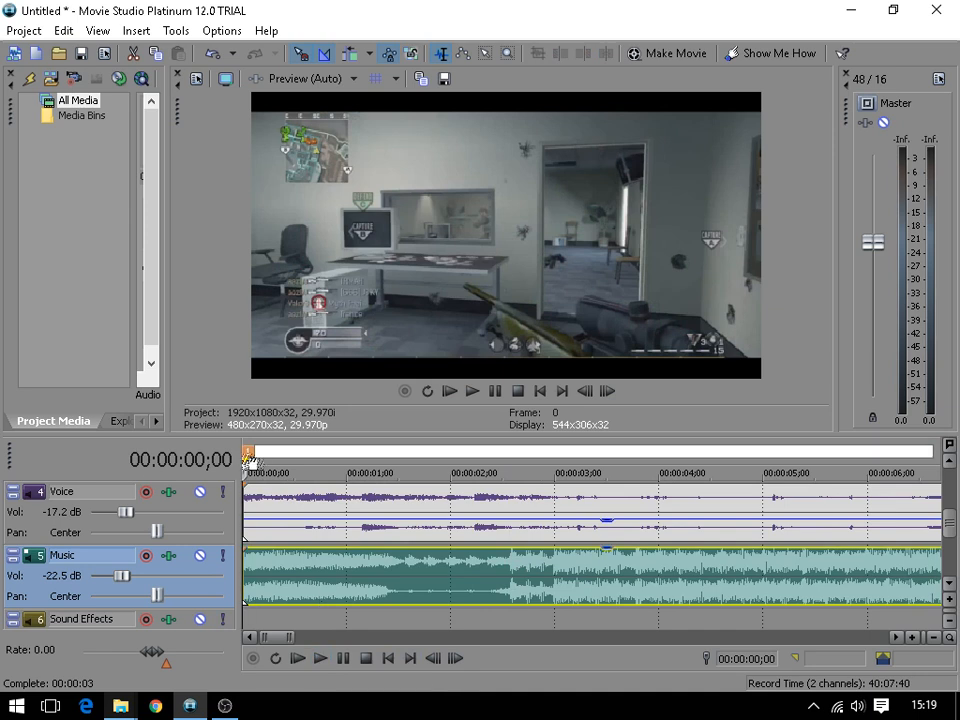
pyautogui.rightClick(250, 458)
pyautogui.click(300, 510)
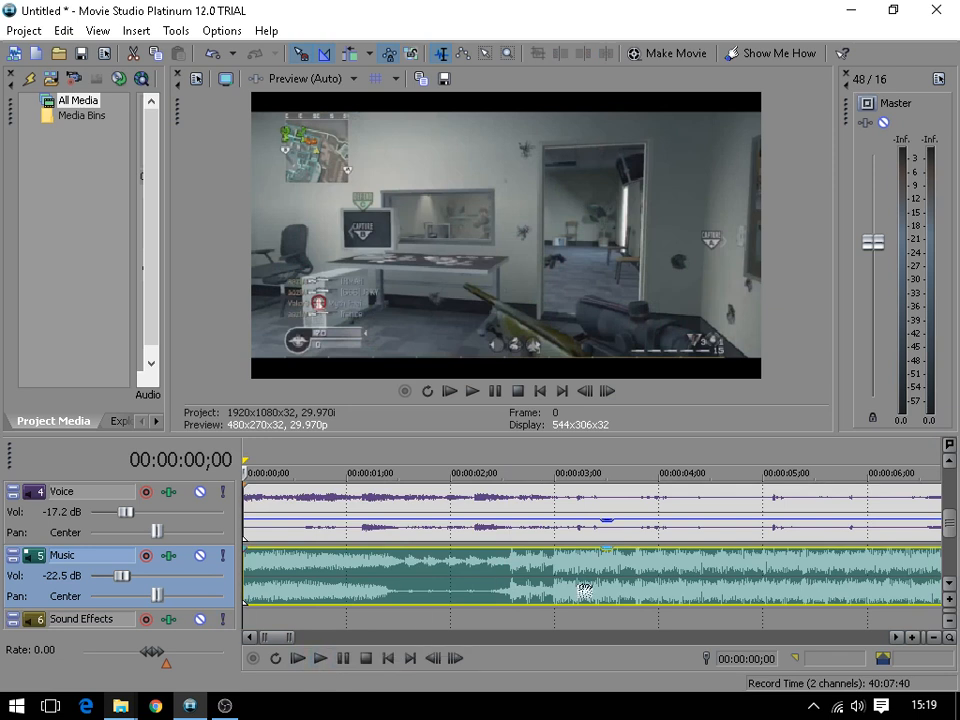
# - Insert five markers on the music's beats during playback from the start, ending back at the project start
pyautogui.click(323, 661)
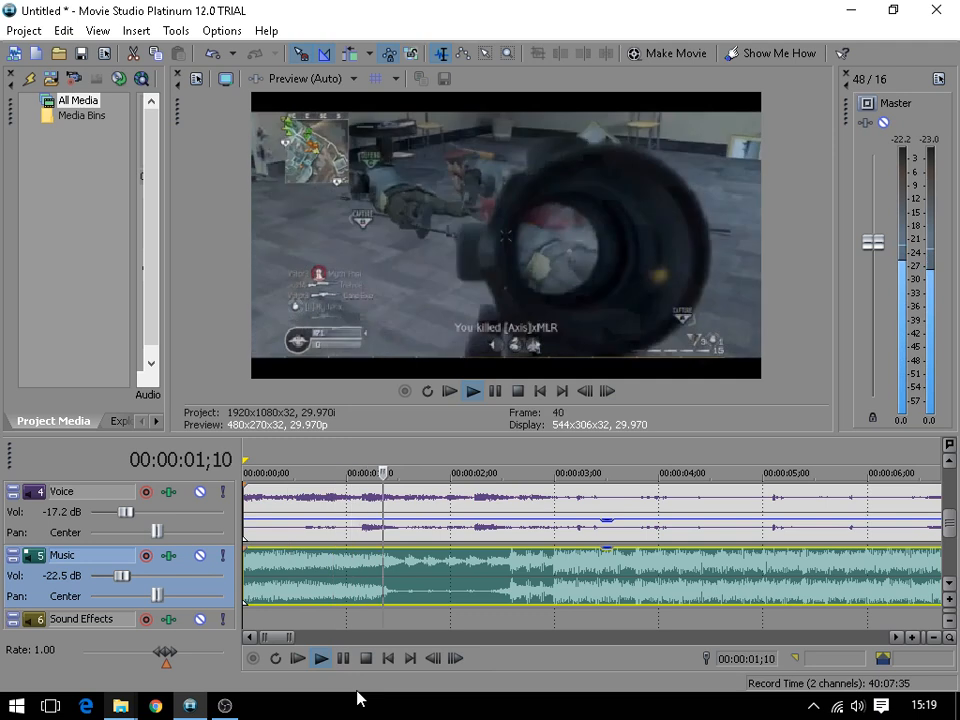
pyautogui.press('m')
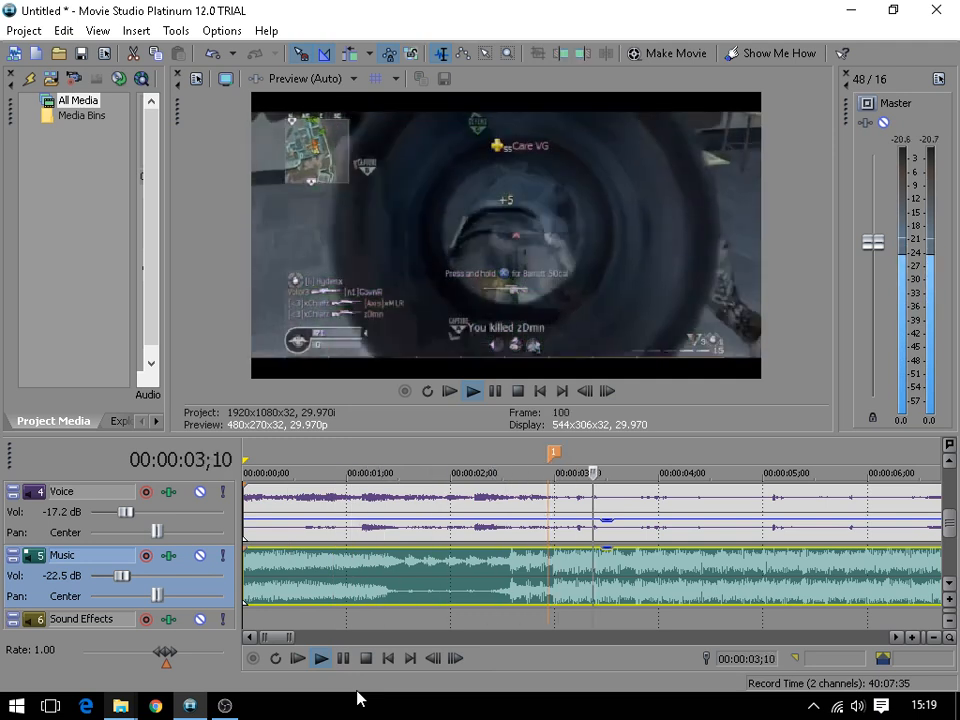
pyautogui.press('m')
pyautogui.press('m')
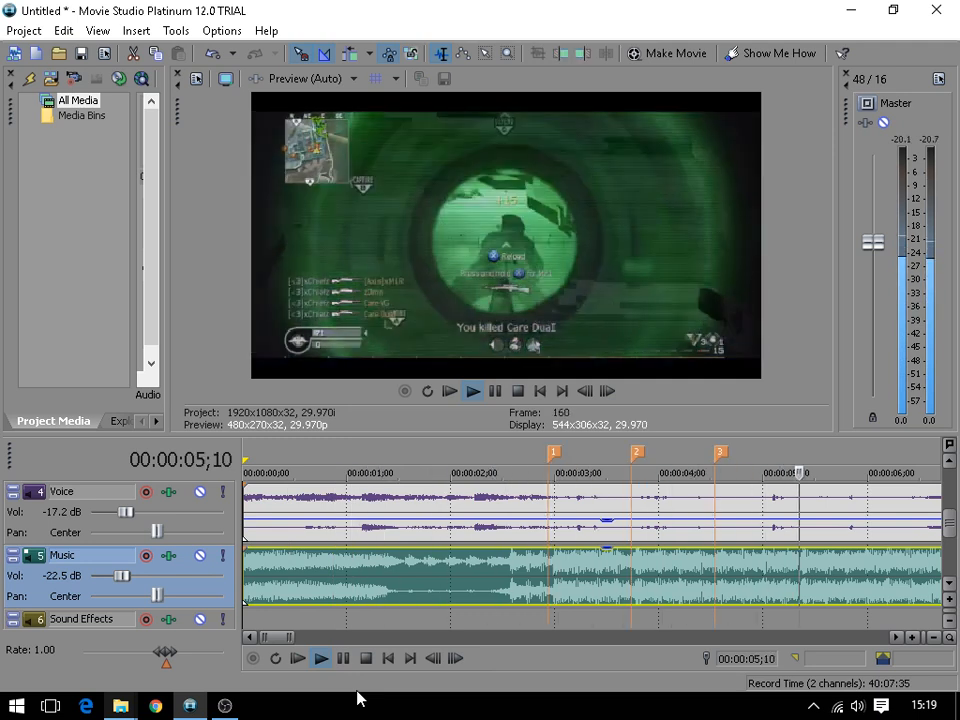
pyautogui.press('m')
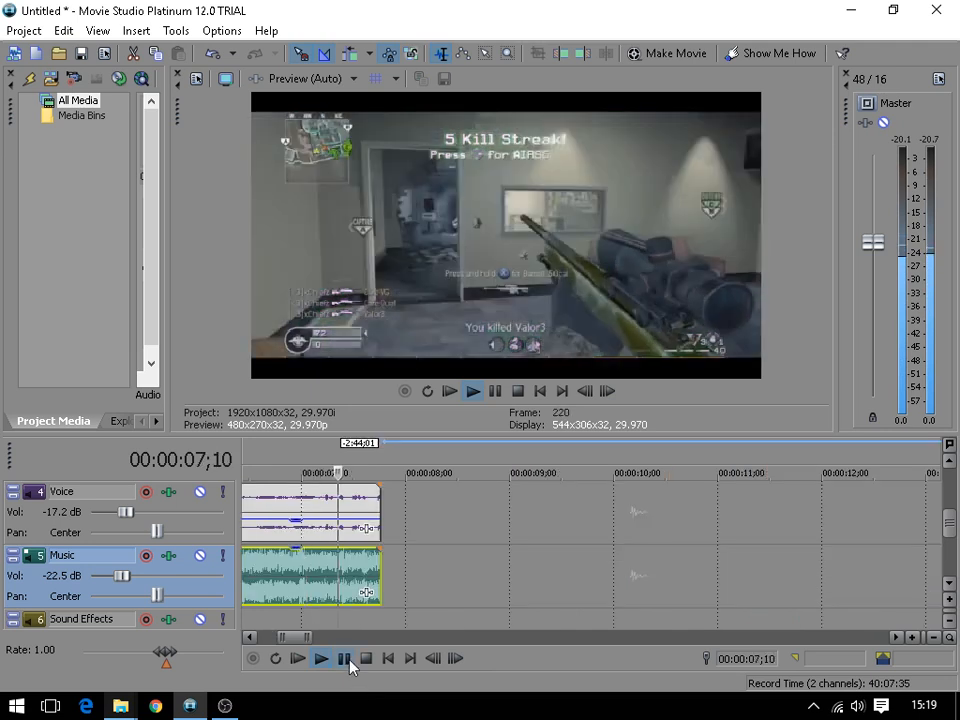
pyautogui.click(345, 658)
pyautogui.click(388, 658)
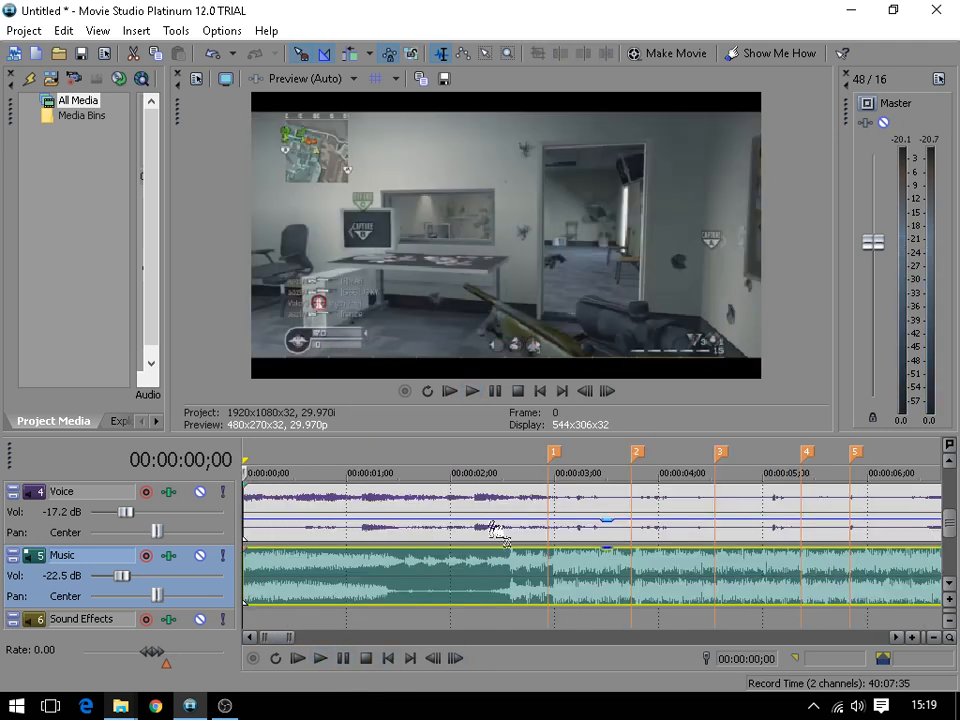
# - Check the first marker against the music waveform and replay the project from the start to review the marker timing
pyautogui.click(551, 580)
pyautogui.scroll(5, 418, 578)
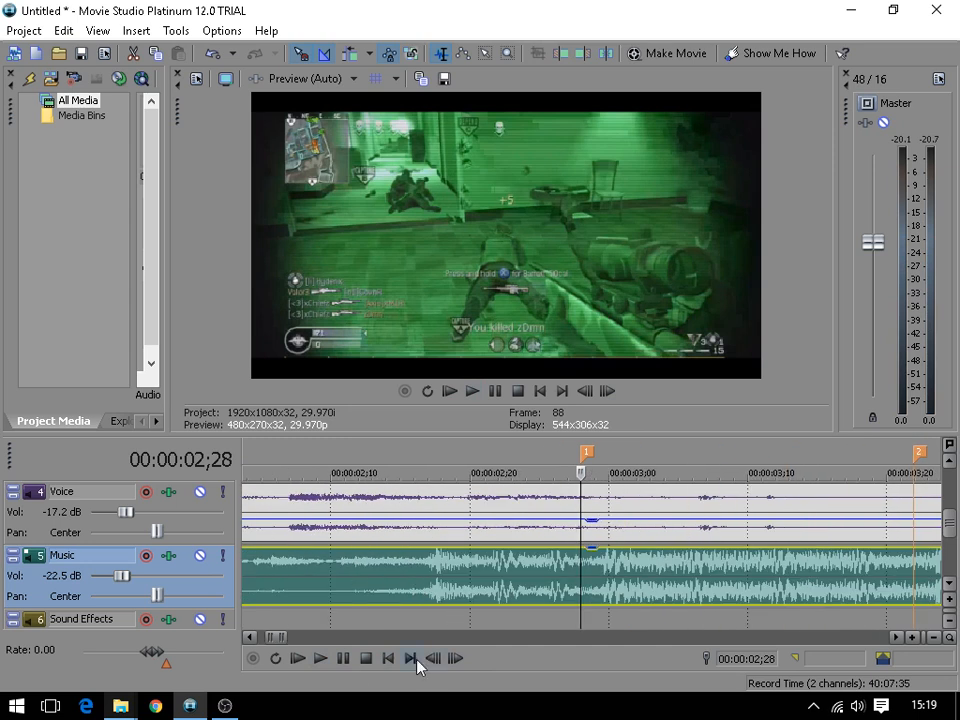
pyautogui.click(390, 658)
pyautogui.click(320, 658)
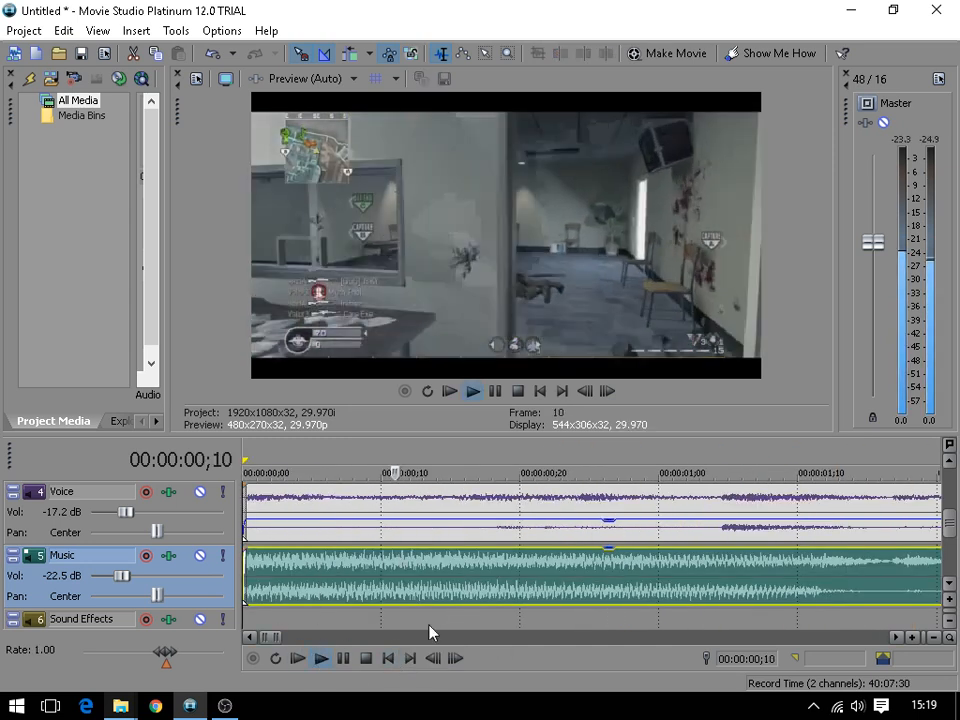
pyautogui.scroll(-5, 430, 600)
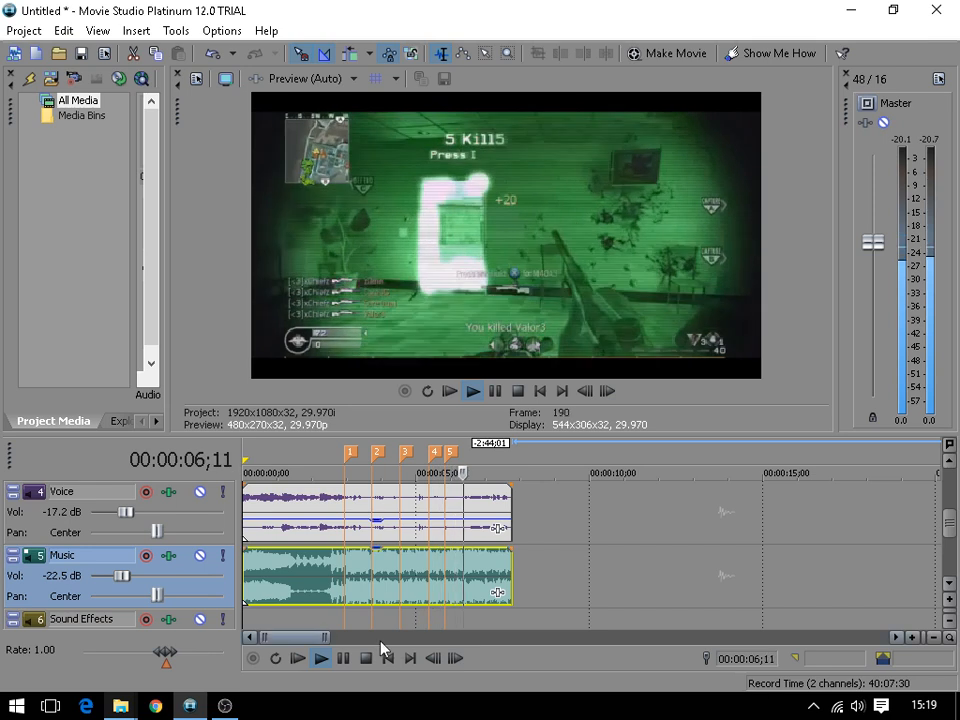
pyautogui.click(343, 658)
pyautogui.scroll(5, 600, 600)
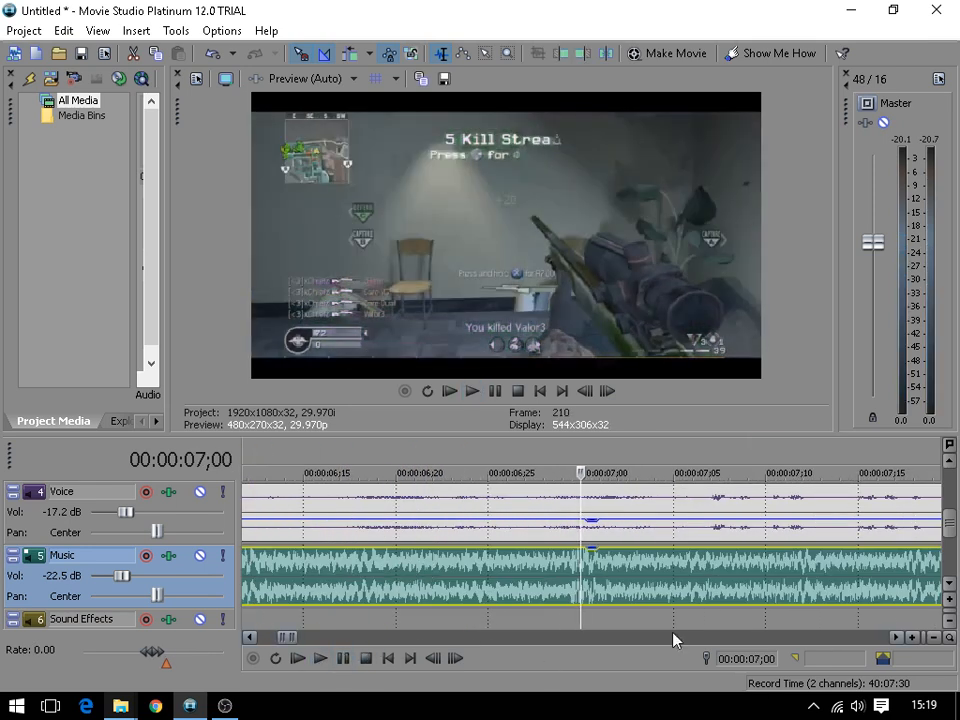
pyautogui.click(388, 658)
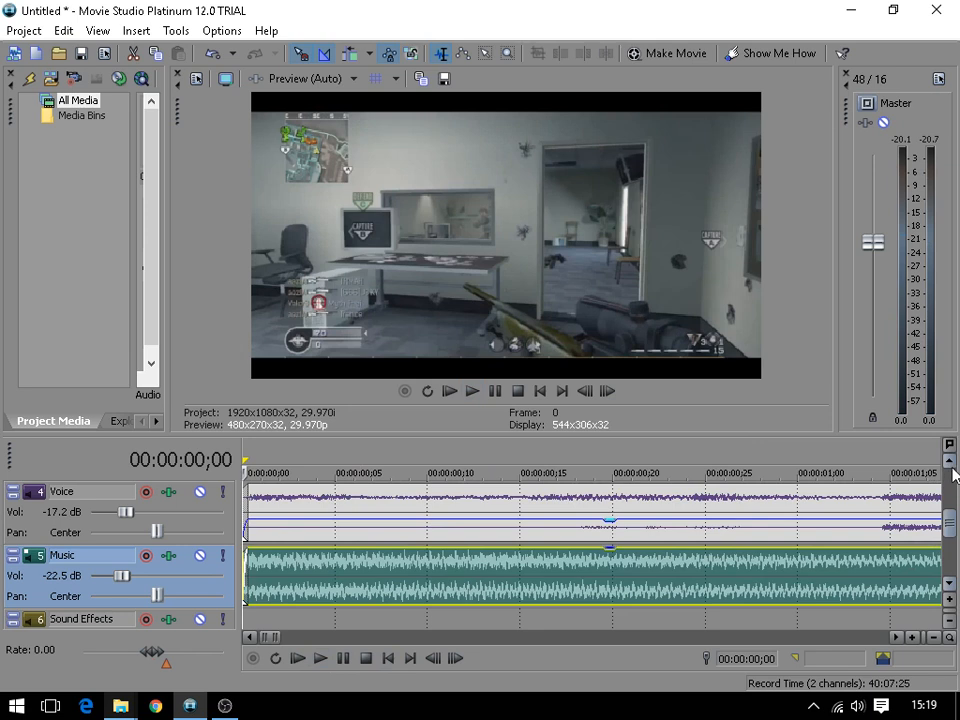
# - Shift the clip on the Video track four frames later and move it back to the start of the timeline
pyautogui.click(952, 471)
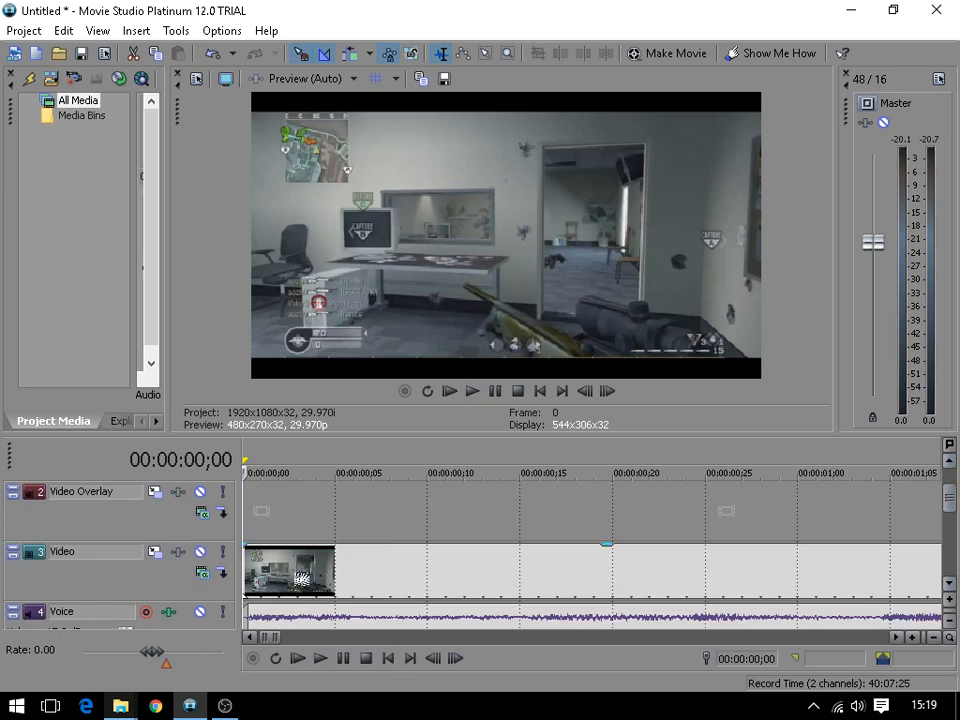
pyautogui.click(297, 575)
pyautogui.scroll(-5, 400, 600)
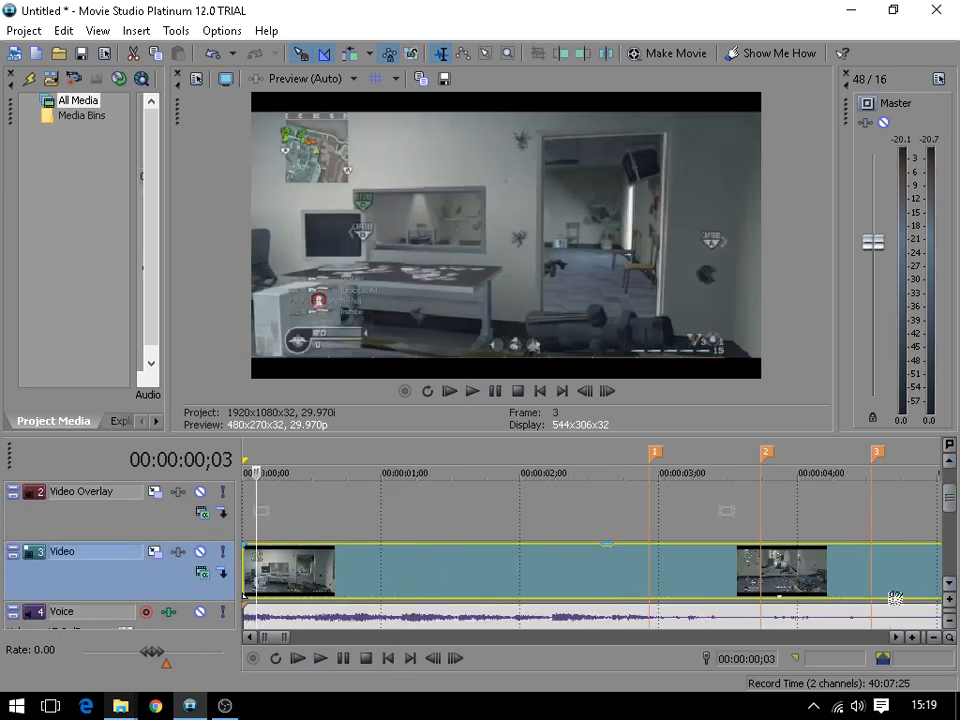
pyautogui.click(950, 588)
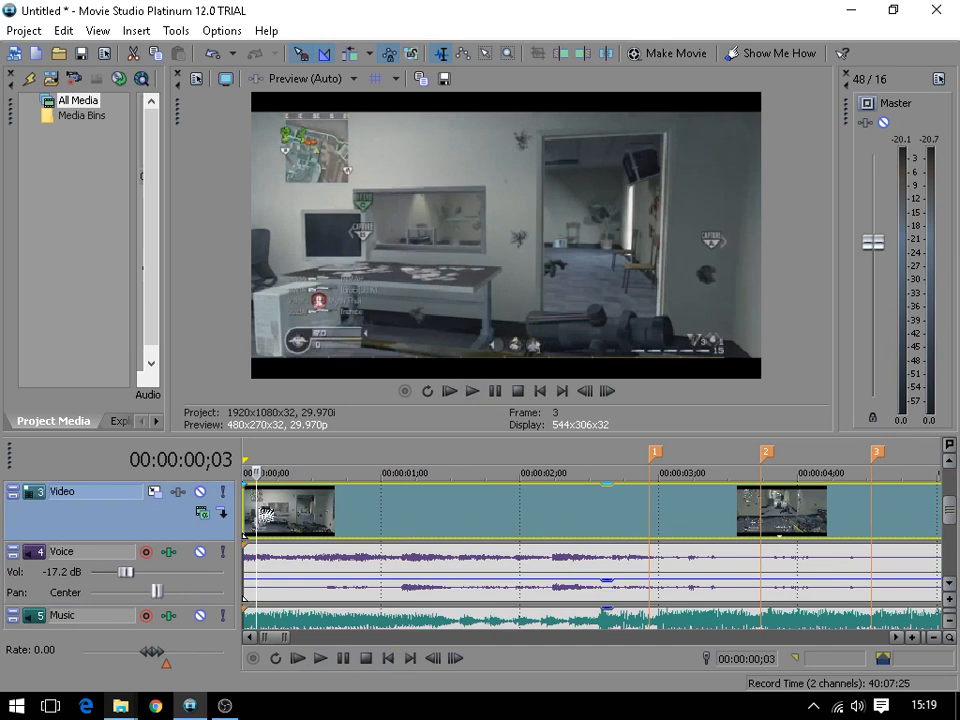
pyautogui.click(307, 515)
pyautogui.click(414, 514)
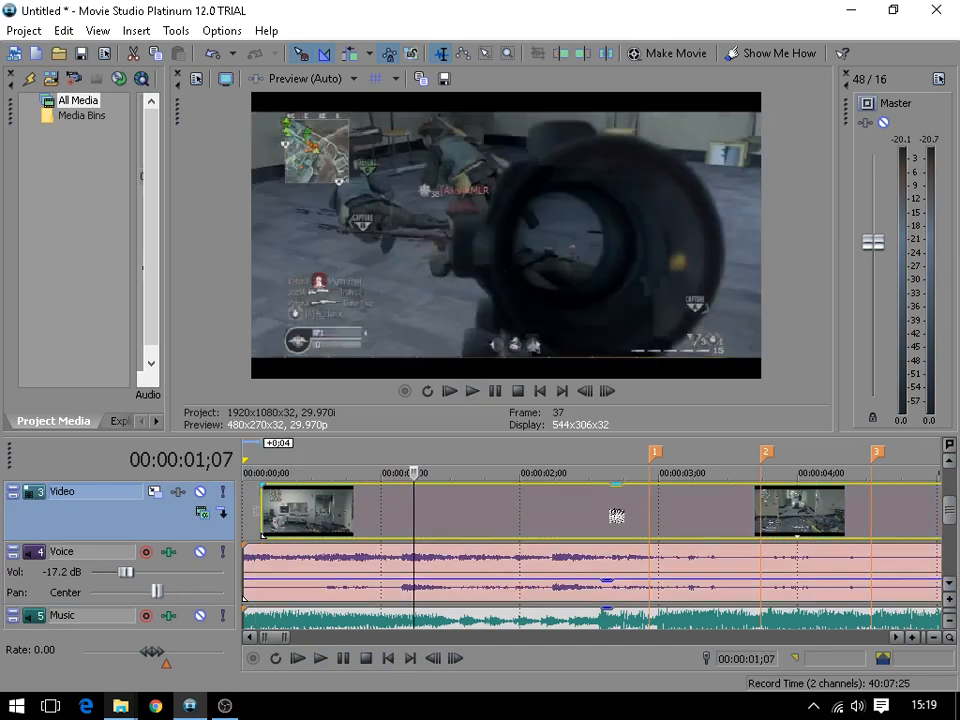
pyautogui.click(632, 500)
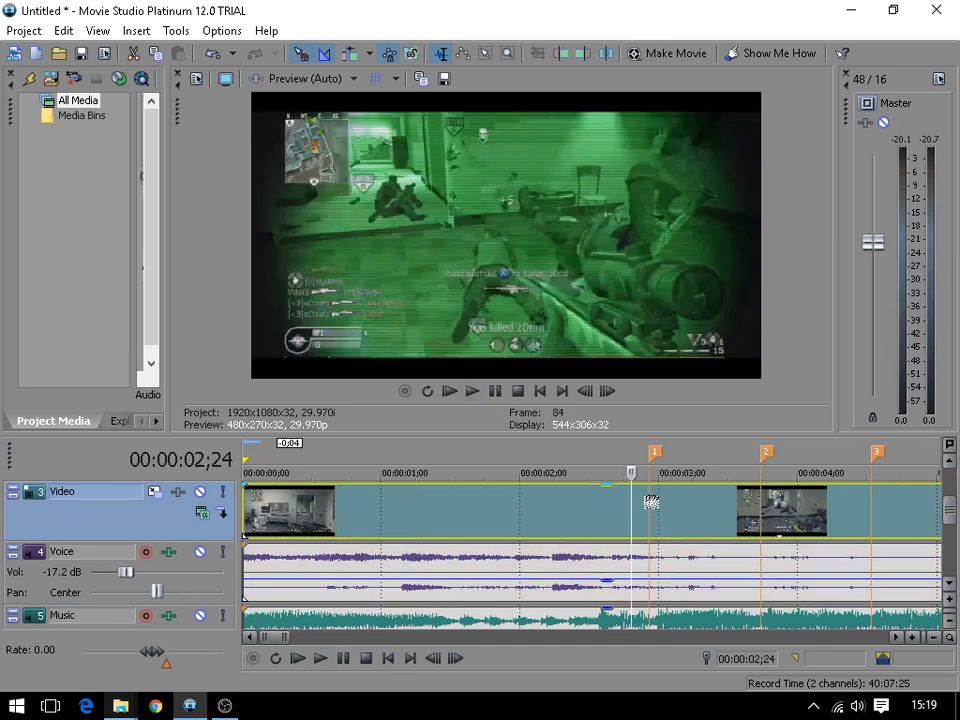
pyautogui.click(649, 500)
# - Add a two-frame fade-in at the start of the clip on the Video track
pyautogui.click(276, 510)
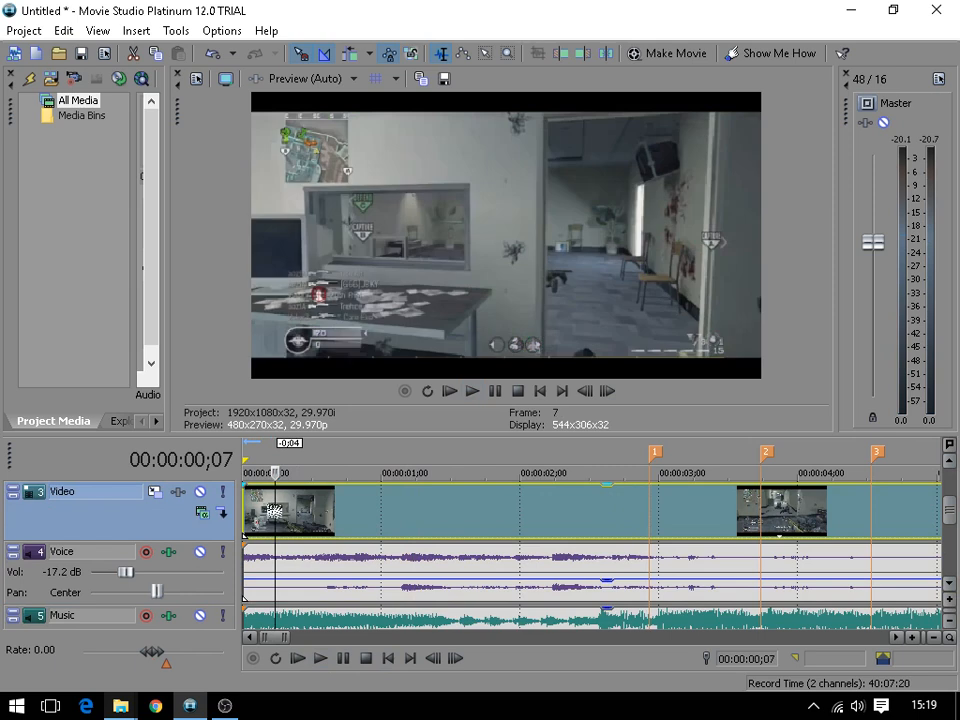
pyautogui.scroll(4, 245, 488)
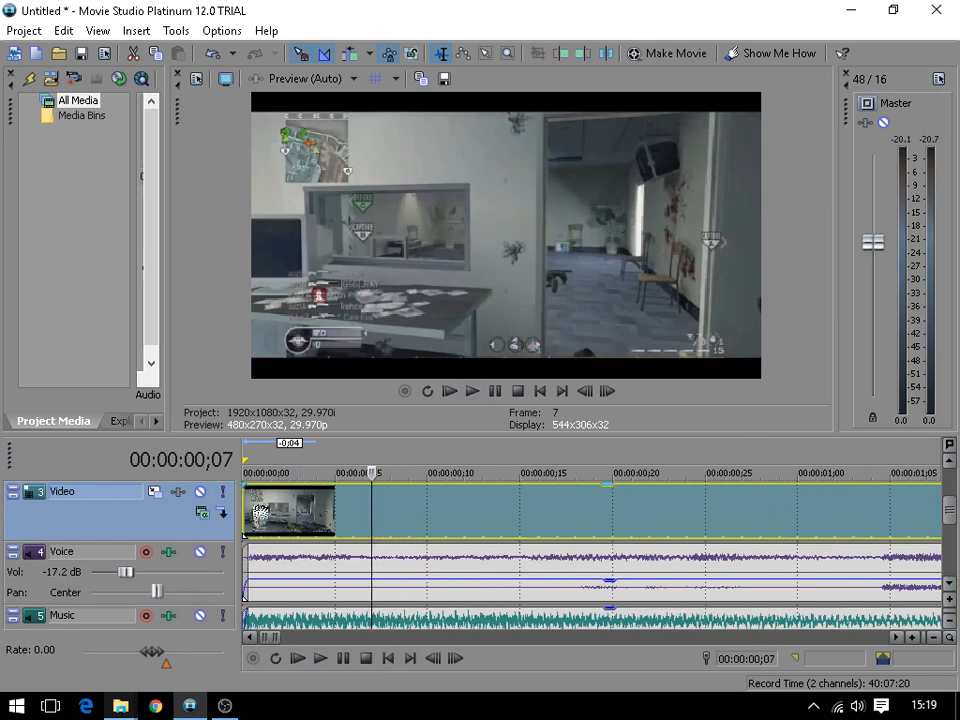
pyautogui.moveTo(248, 490); pyautogui.dragTo(270, 514)
pyautogui.click(278, 512)
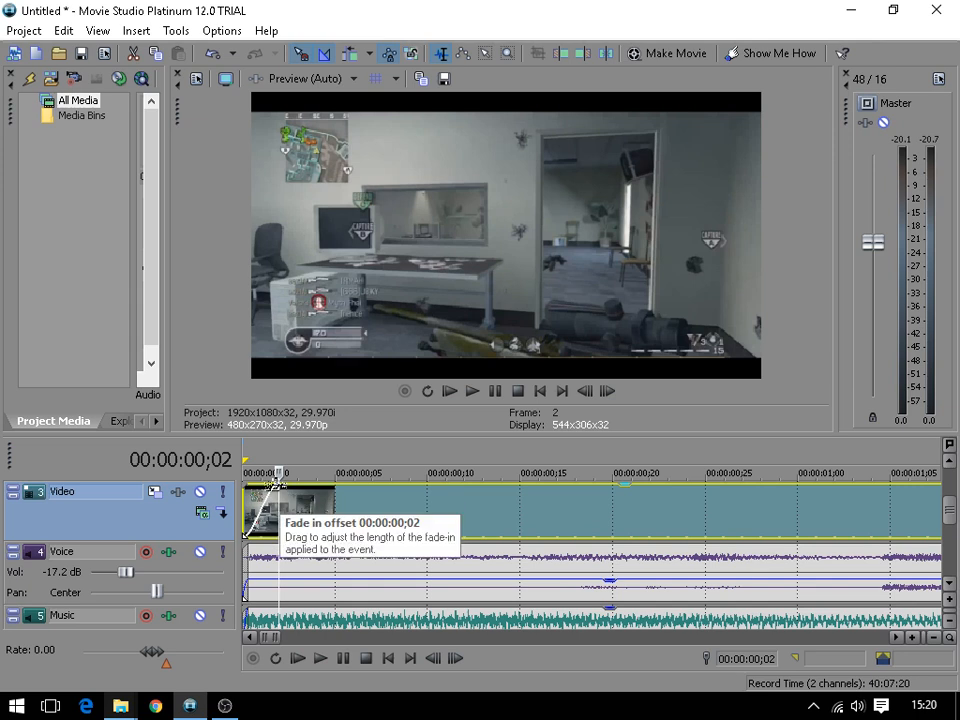
# - Lengthen the fade-in on the Video track clip to about 21 frames and play it back briefly
pyautogui.moveTo(272, 486); pyautogui.dragTo(501, 494)
pyautogui.scroll(-1, 430, 517)
pyautogui.scroll(-2, 428, 517)
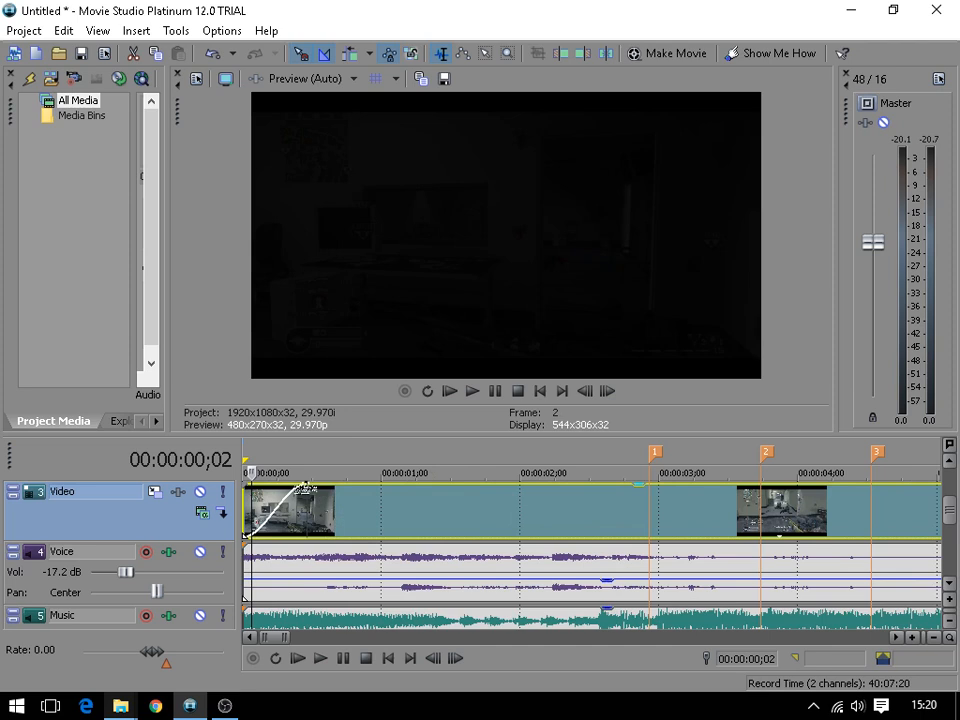
pyautogui.moveTo(321, 487)
pyautogui.mouseDown()
pyautogui.moveTo(357, 490)
pyautogui.moveTo(338, 490)
pyautogui.mouseUp()
pyautogui.click(472, 391)
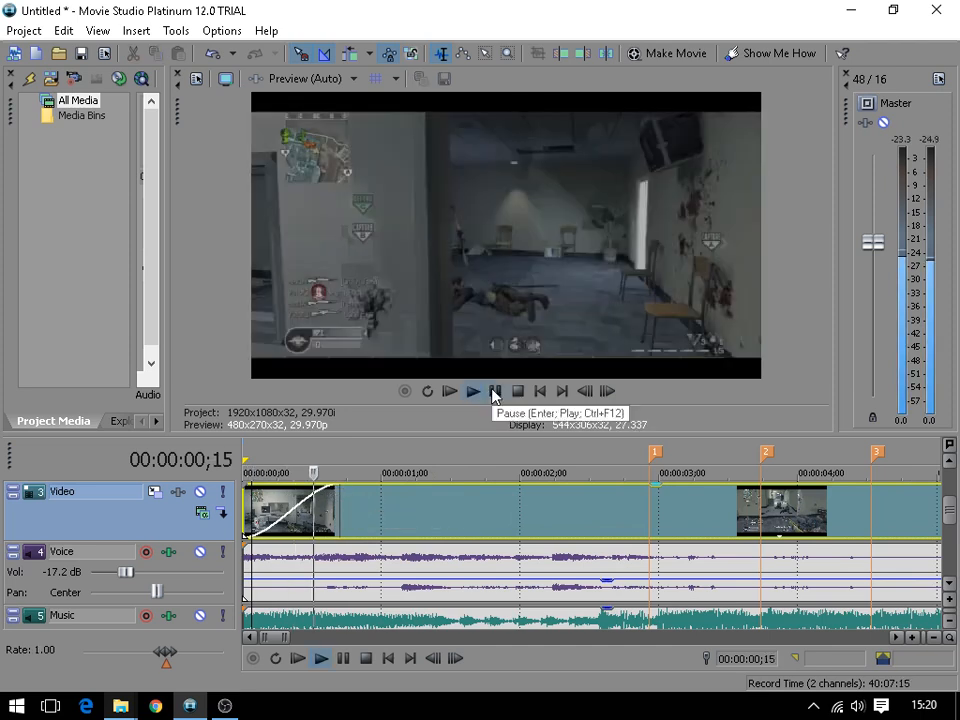
pyautogui.click(494, 391)
# - Insert a text media event on the Video track at 00:00:00;21
pyautogui.click(350, 500)
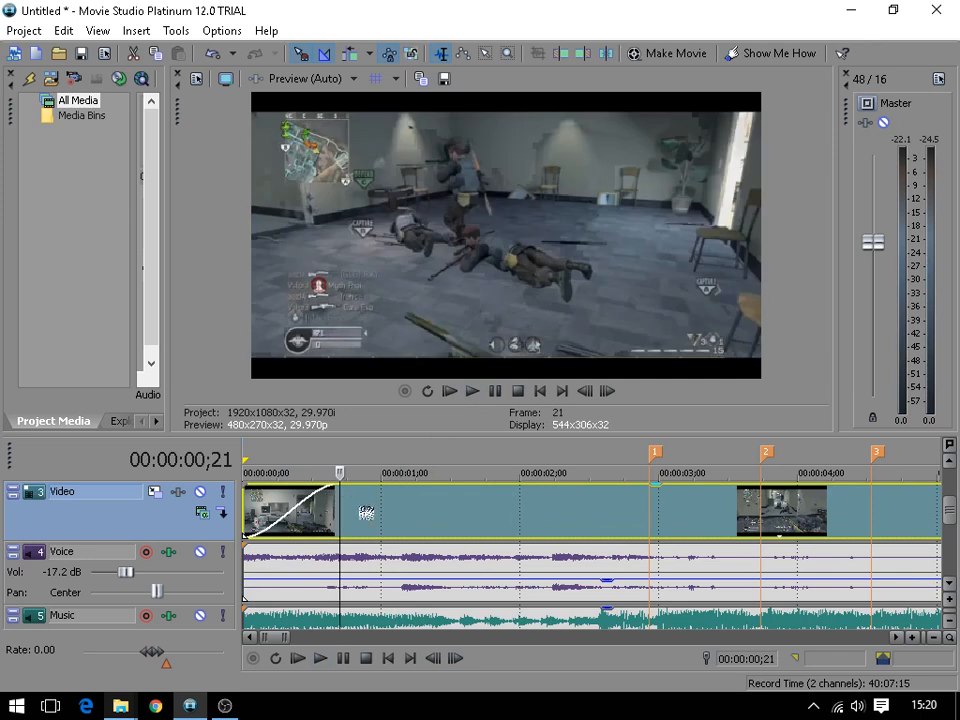
pyautogui.click(135, 32)
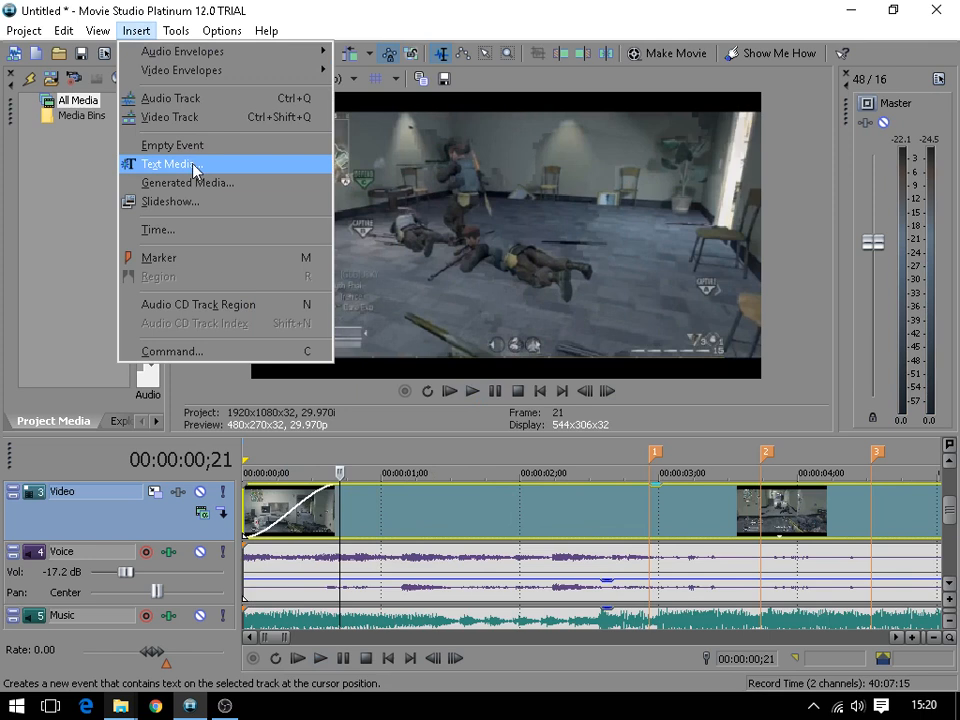
pyautogui.click(120, 31)
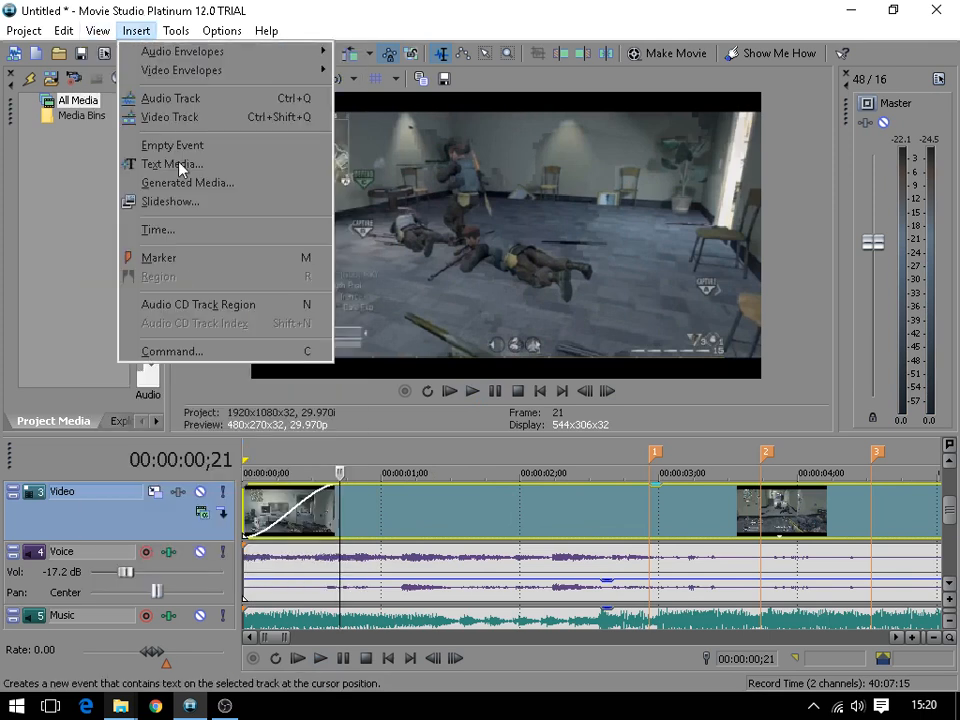
pyautogui.click(136, 31)
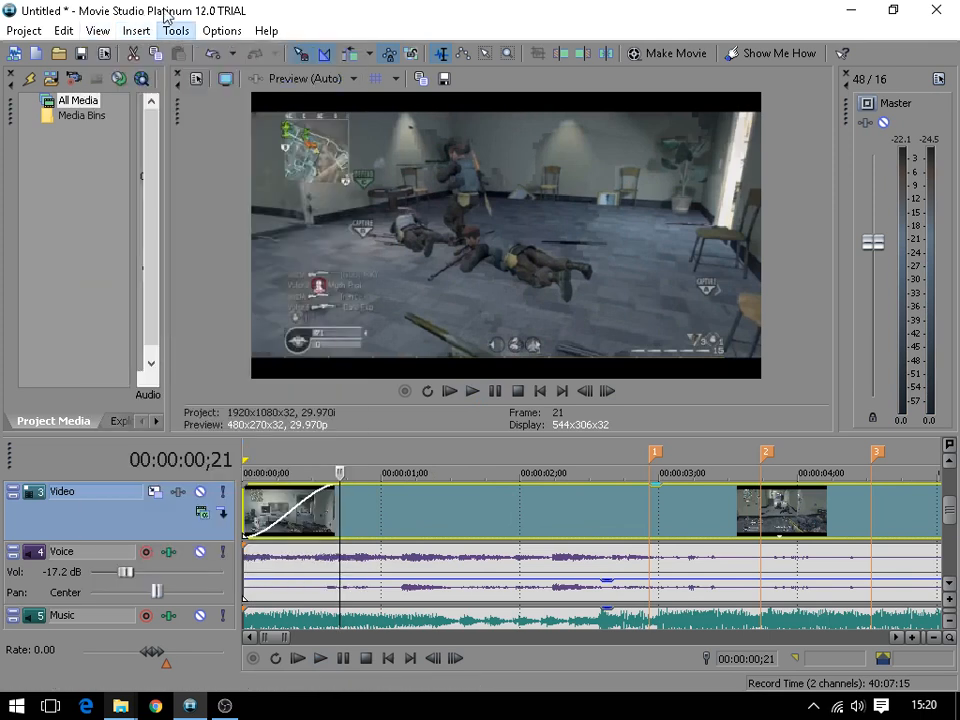
pyautogui.click(128, 31)
pyautogui.click(161, 164)
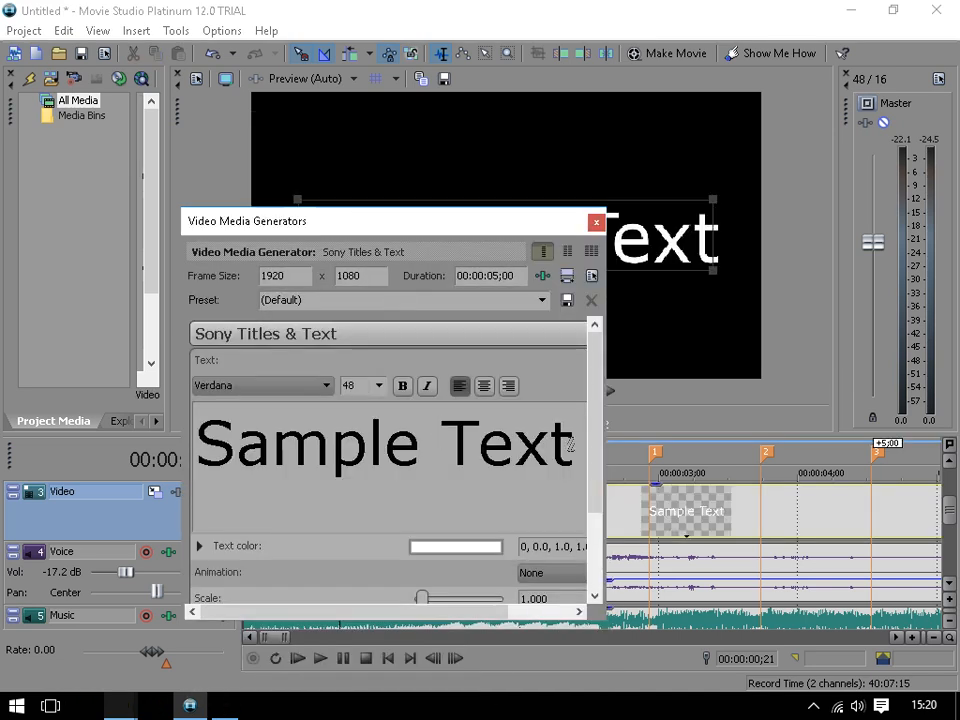
# - Replace the sample text with TNGZ on the first line and PRESENTS on the second line
pyautogui.moveTo(571, 445); pyautogui.dragTo(225, 470)
pyautogui.press('BackSpace')
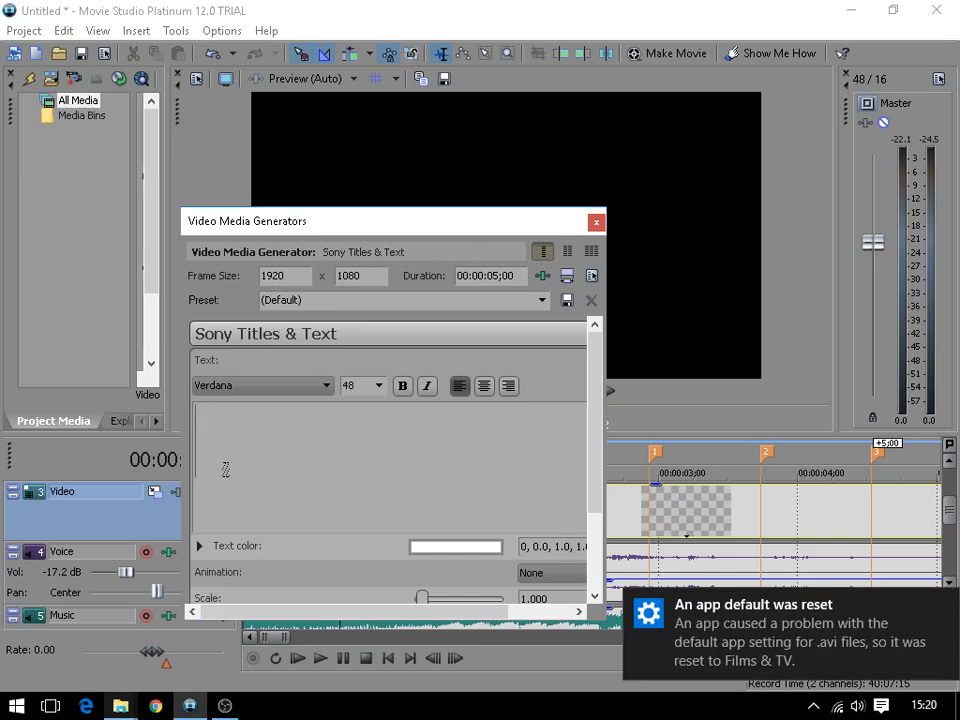
pyautogui.write('TNGZ')
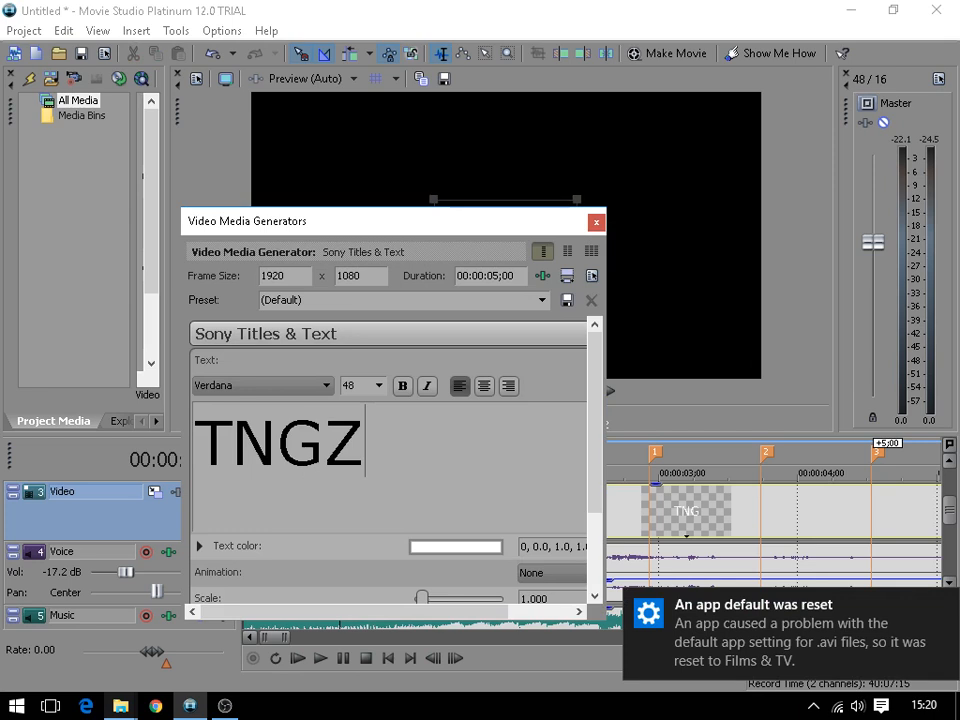
pyautogui.press('BackSpace')
pyautogui.press('BackSpace')
pyautogui.press('BackSpace')
pyautogui.press('BackSpace')
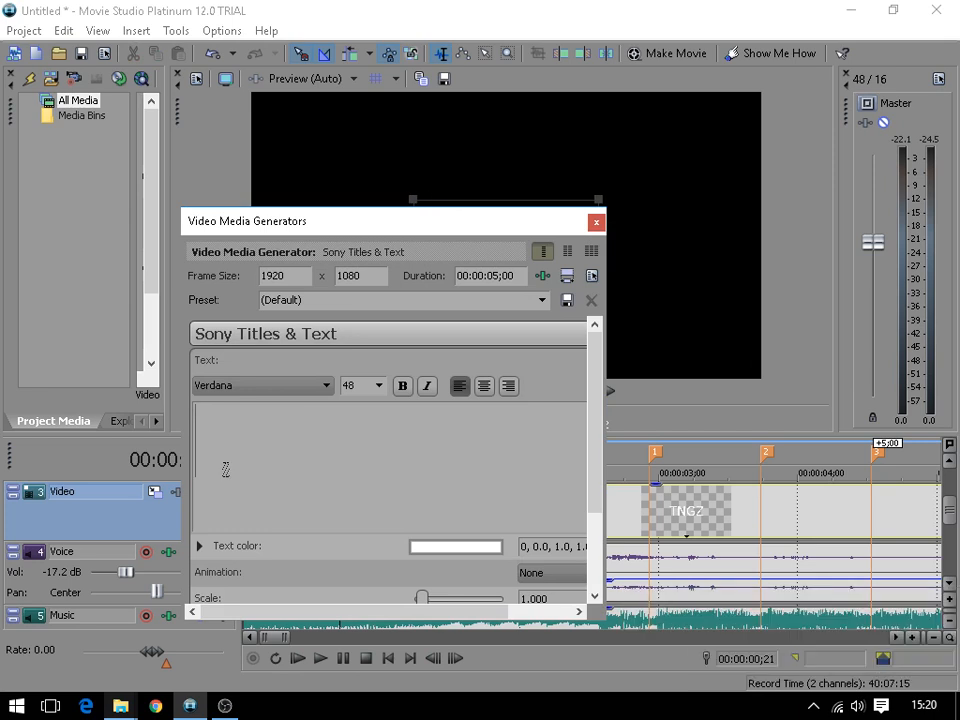
pyautogui.write('TNGZ PRESENTS')
# - Indent TNGZ with leading spaces so it sits centred above PRESENTS
pyautogui.press('Up')
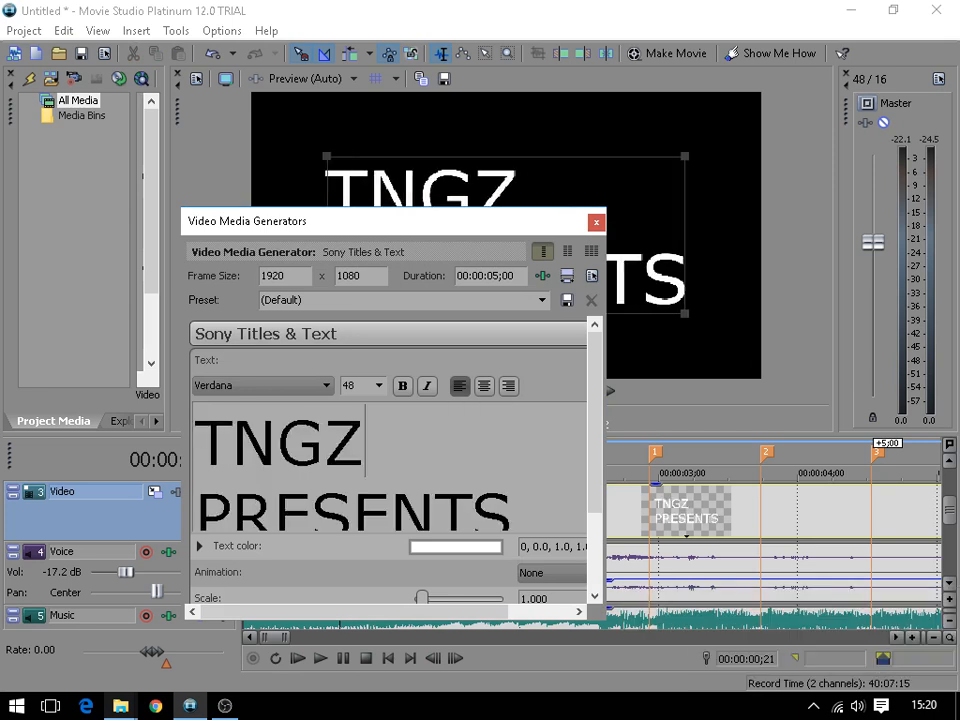
pyautogui.press('Home')
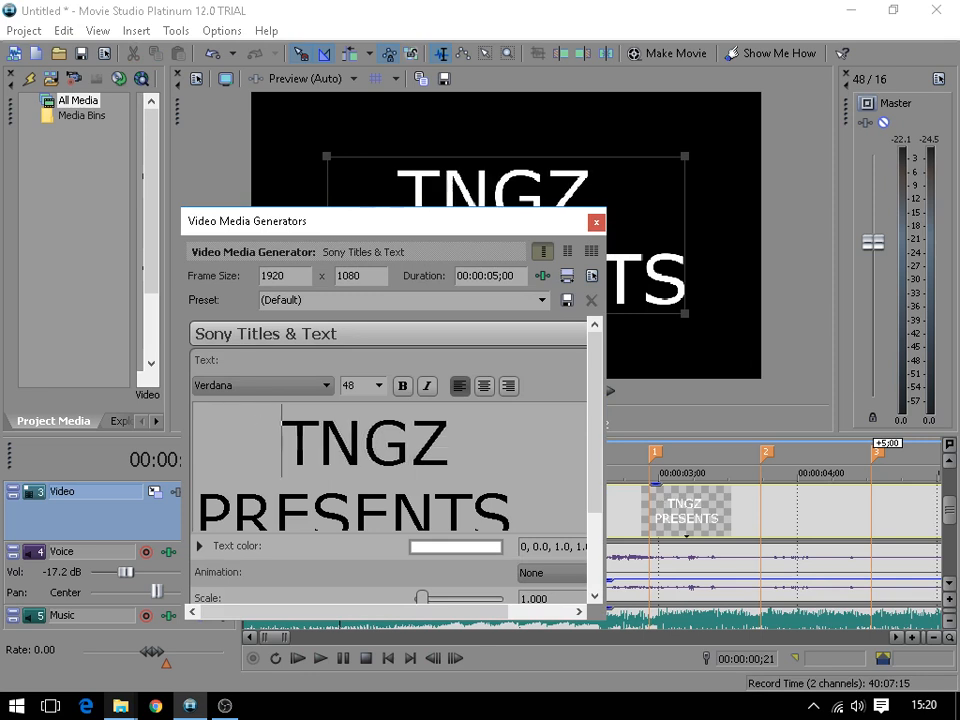
pyautogui.press('BackSpace')
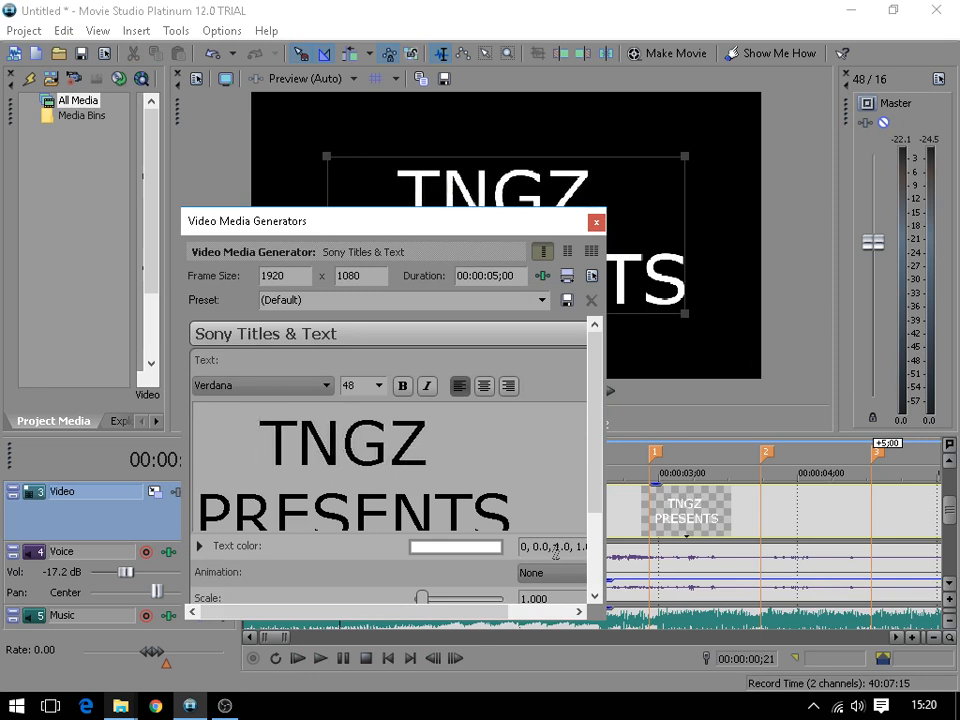
# - Set both title lines to font size 36 and make only the word PRESENTS bold
pyautogui.moveTo(520, 515); pyautogui.dragTo(197, 375)
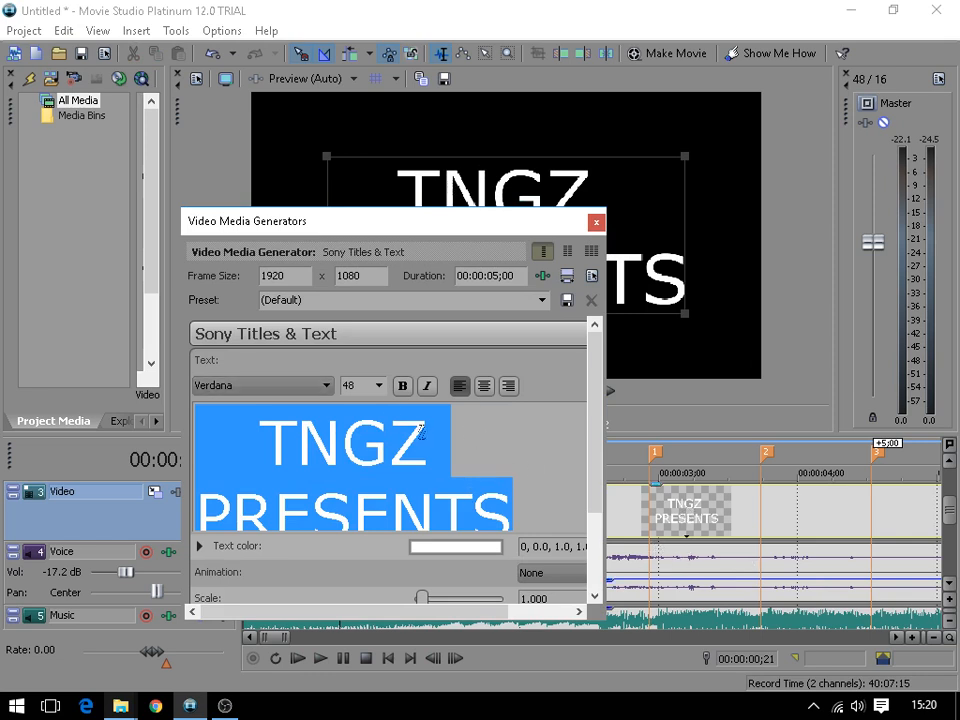
pyautogui.click(380, 386)
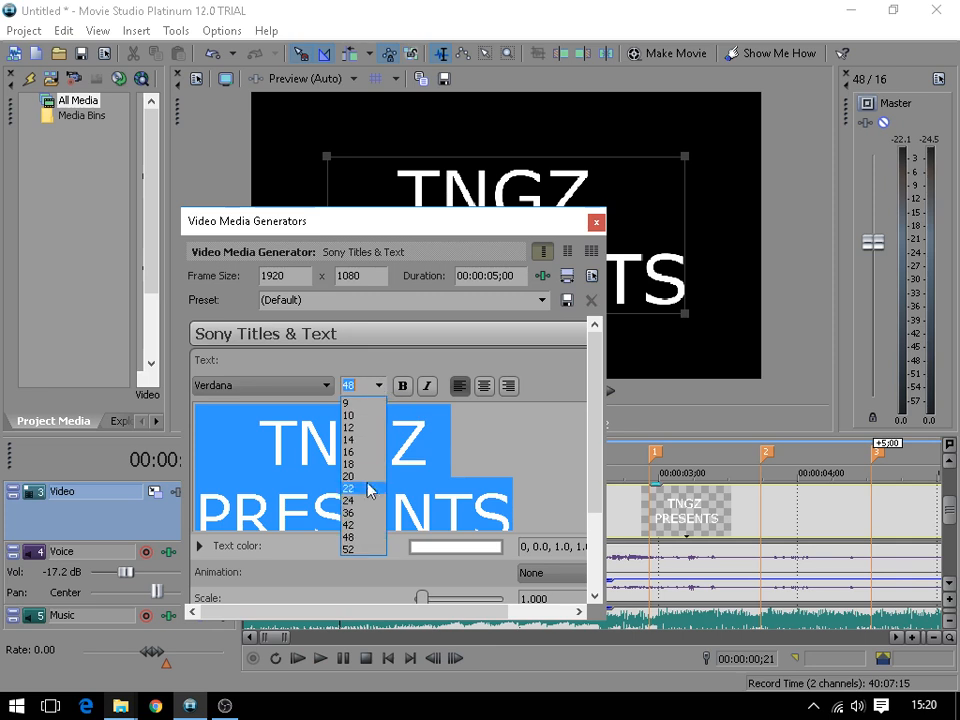
pyautogui.click(369, 512)
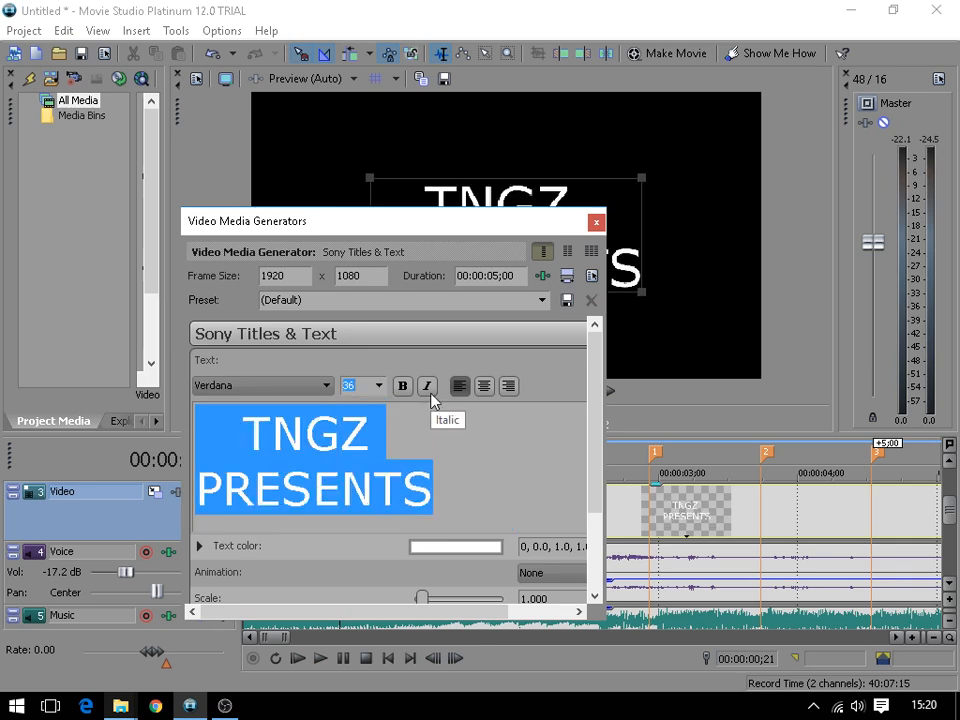
pyautogui.click(436, 486)
pyautogui.doubleClick(338, 487)
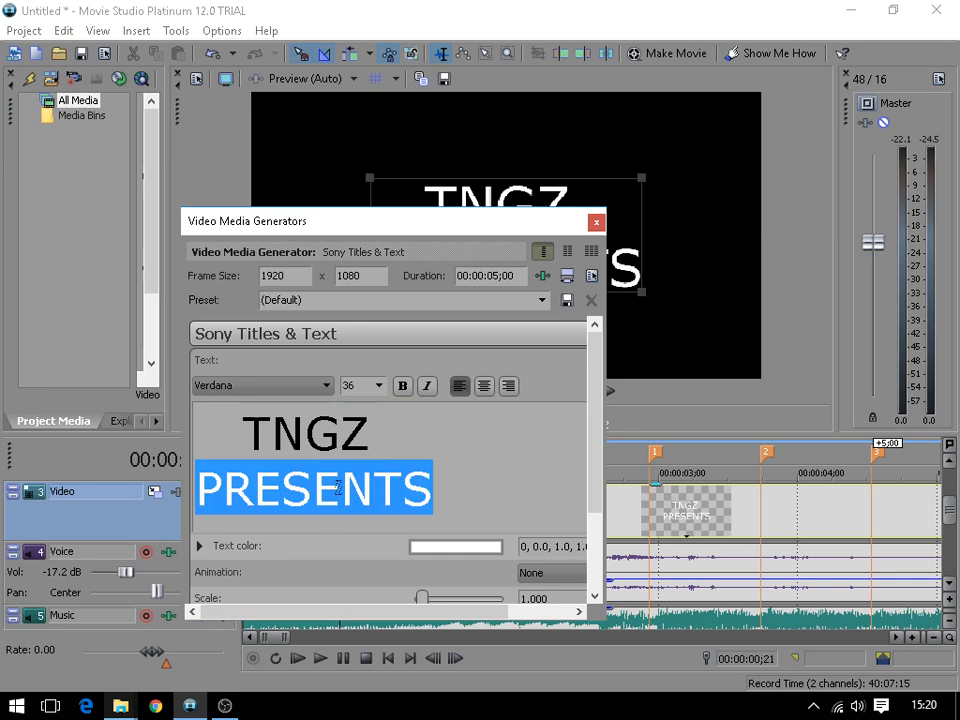
pyautogui.click(401, 387)
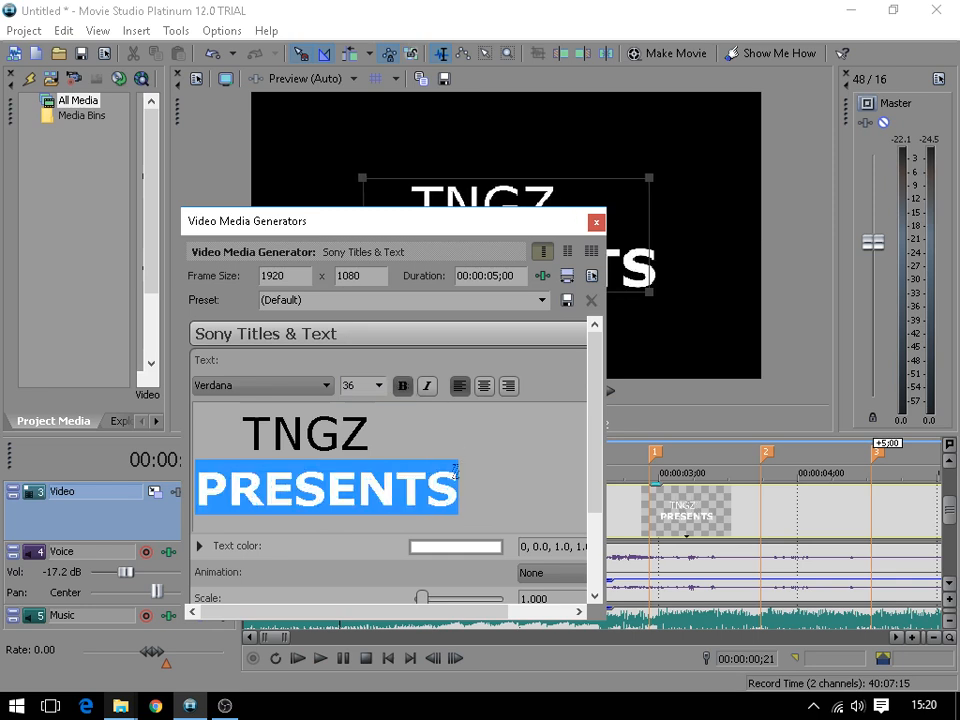
# - Scale the title down to about 0.448 in the preview and close the text generator
pyautogui.moveTo(484, 227); pyautogui.dragTo(489, 401)
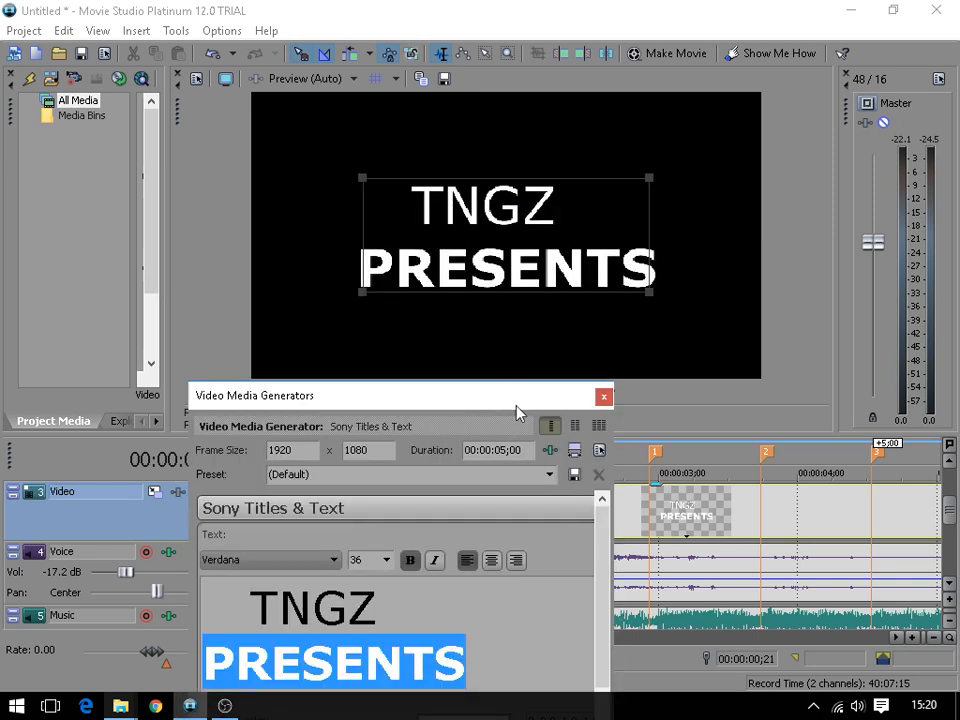
pyautogui.moveTo(363, 178); pyautogui.dragTo(519, 286)
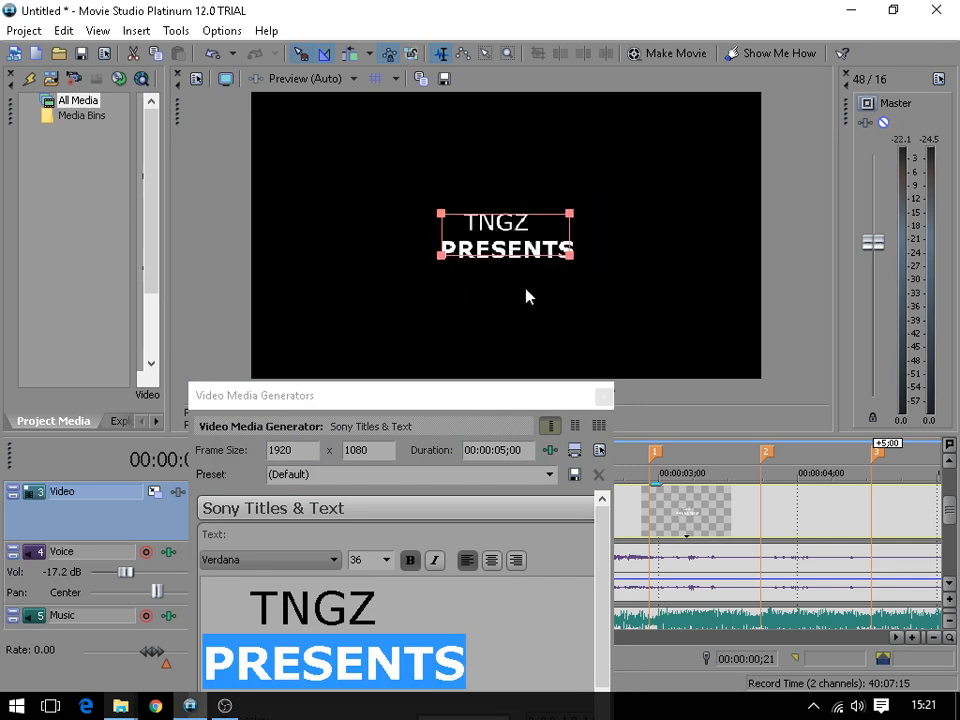
pyautogui.moveTo(529, 400); pyautogui.dragTo(405, 318)
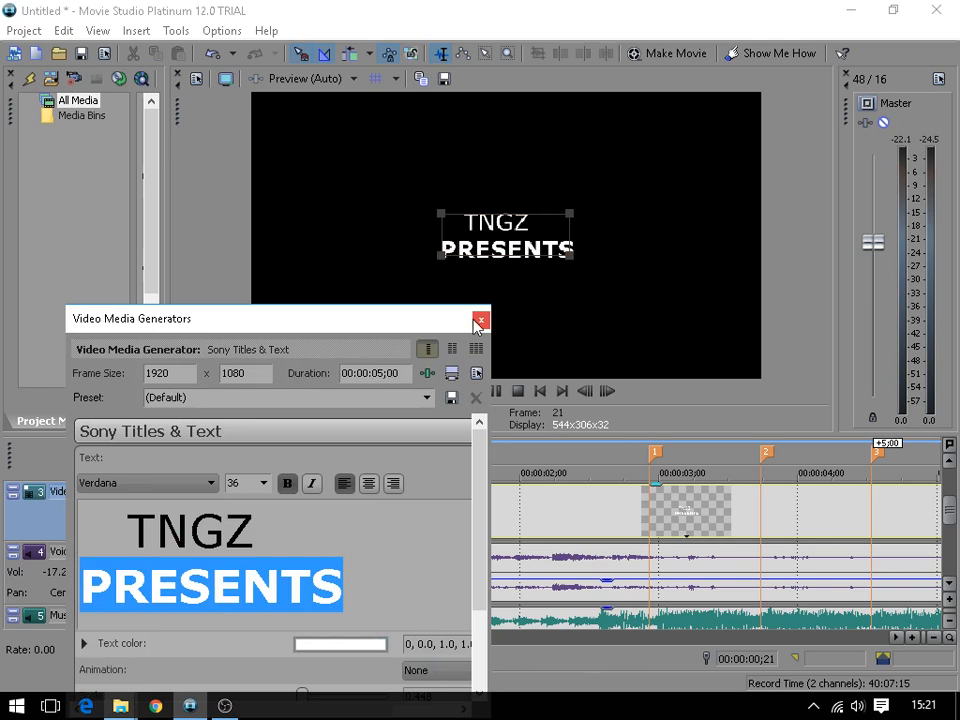
pyautogui.click(480, 315)
# - Move the TNGZ PRESENTS title event from the Video track up to the Text track and select that track
pyautogui.click(450, 504)
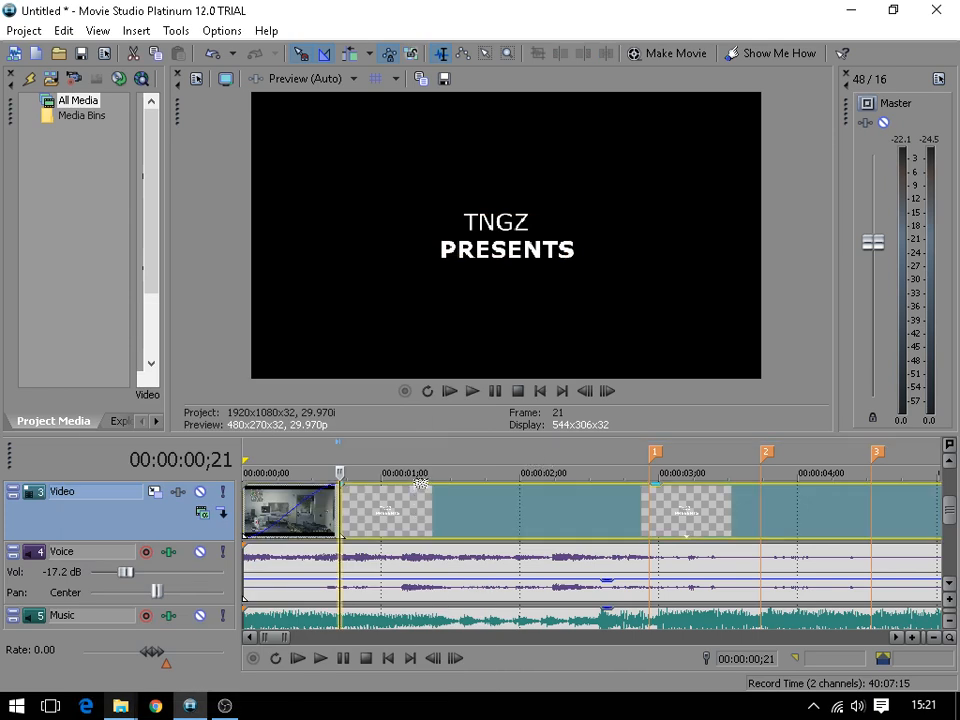
pyautogui.scroll(3, 424, 497)
pyautogui.moveTo(428, 505); pyautogui.dragTo(430, 506)
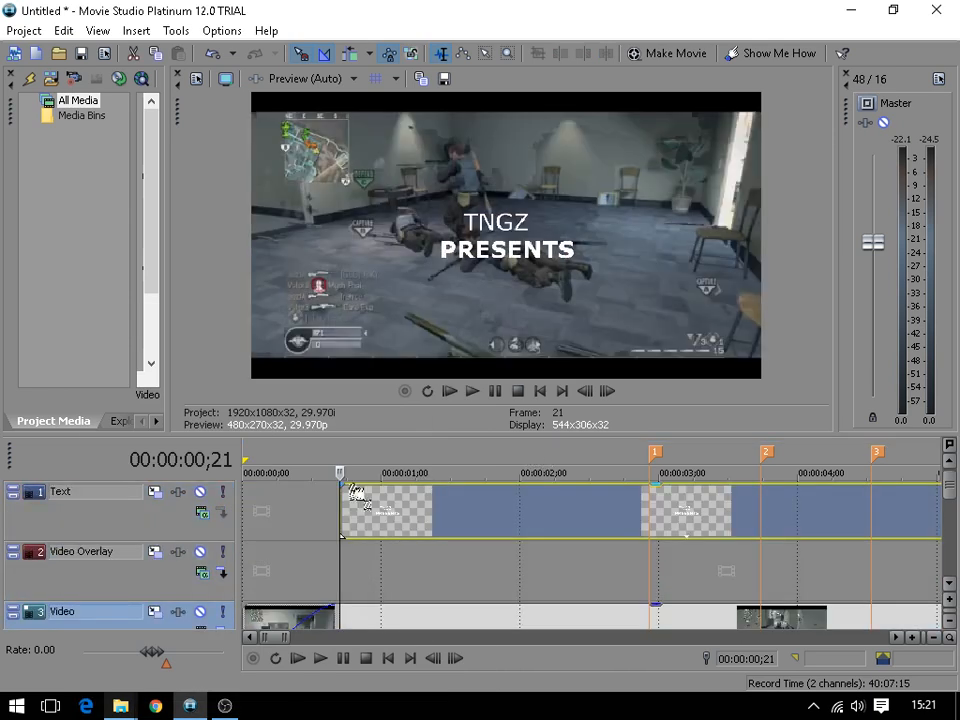
pyautogui.click(55, 495)
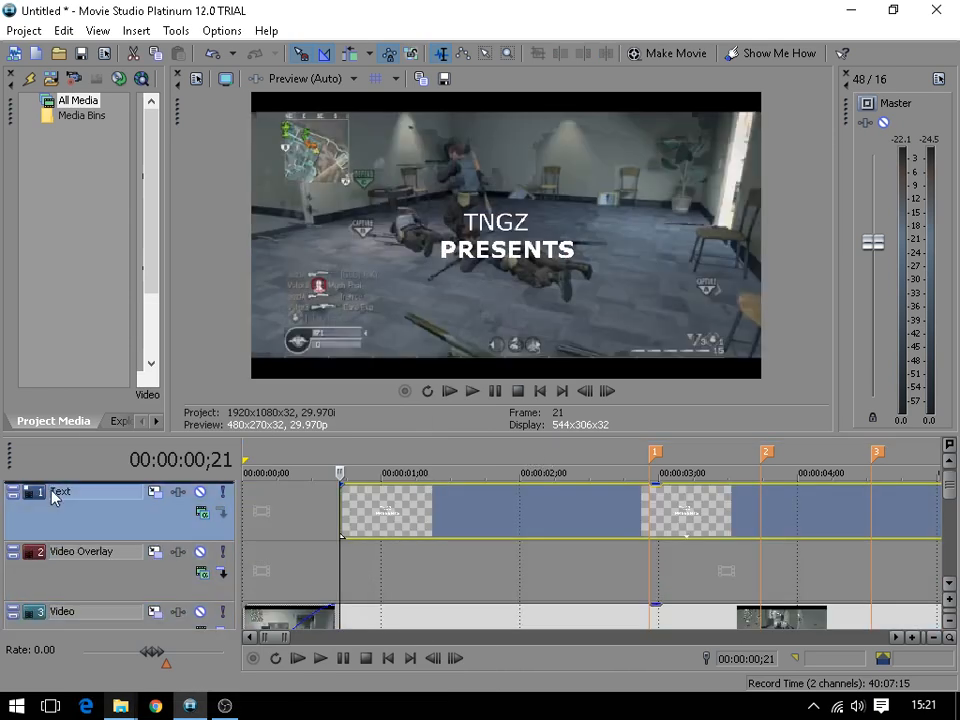
# - Move the title event to the start of the timeline and give it a fade-in of about 20 frames, comparing it with the Video clip's fade
pyautogui.click(373, 507)
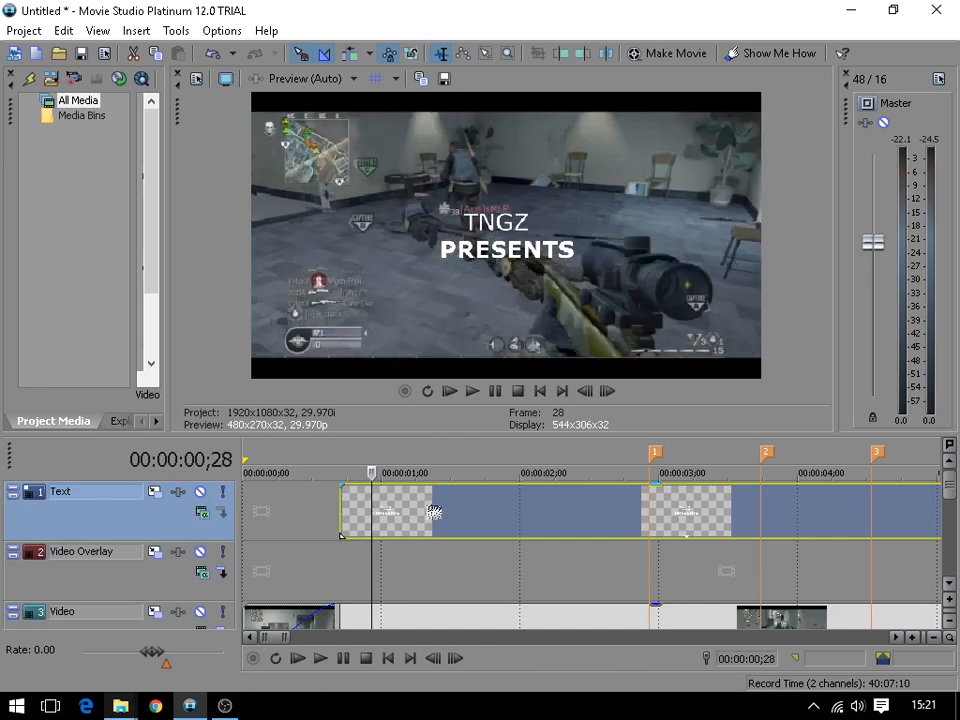
pyautogui.moveTo(434, 512); pyautogui.dragTo(333, 488)
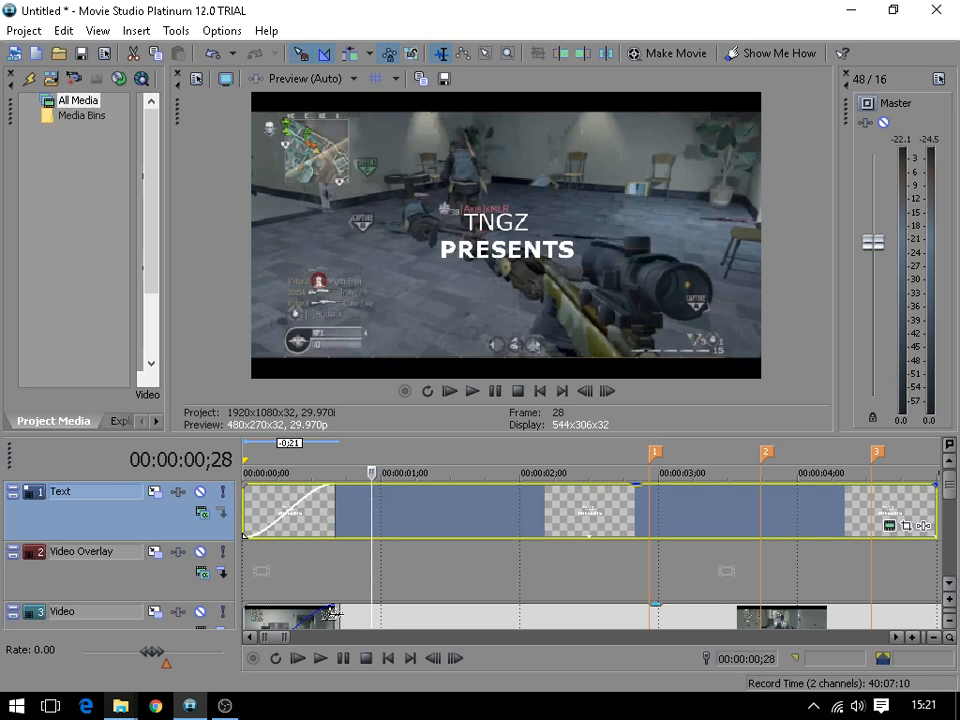
pyautogui.click(341, 575)
pyautogui.scroll(3, 341, 595)
pyautogui.scroll(1, 372, 604)
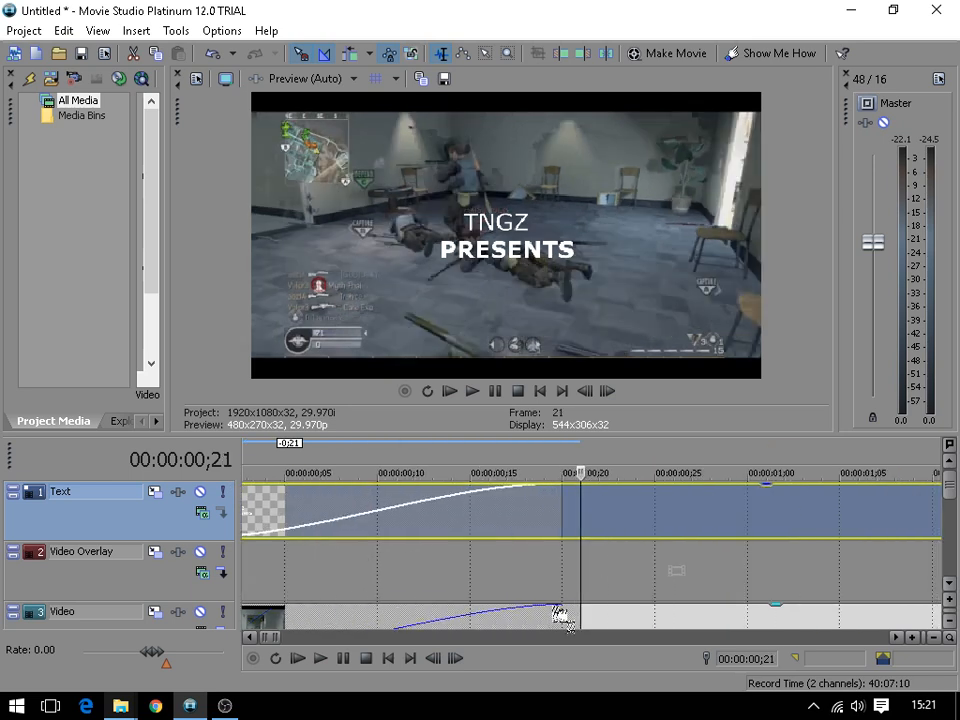
pyautogui.click(562, 616)
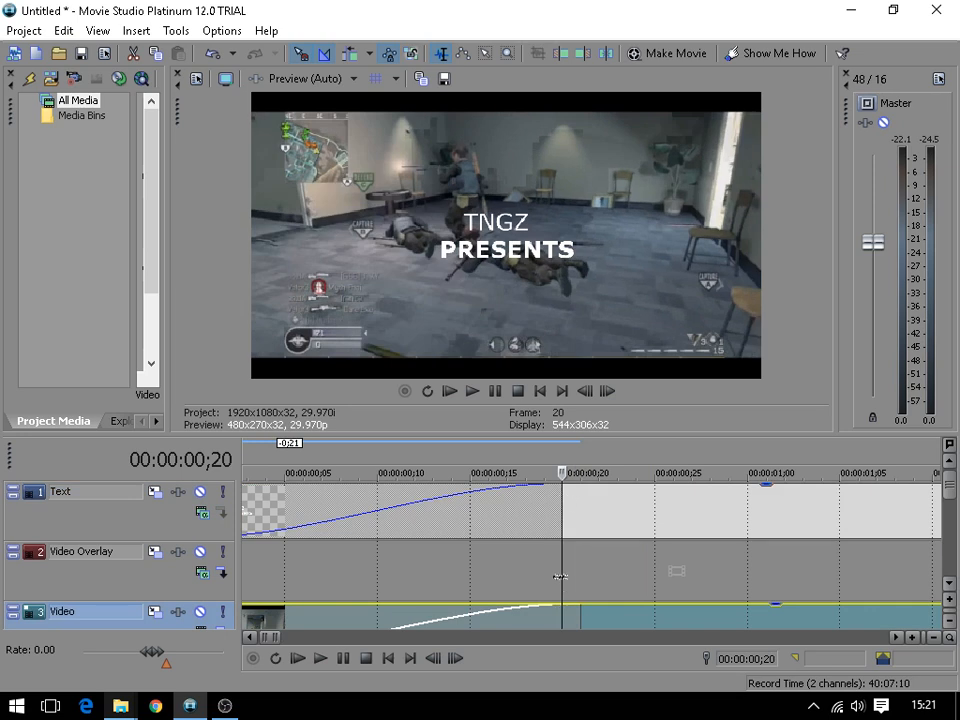
pyautogui.scroll(-5, 557, 574)
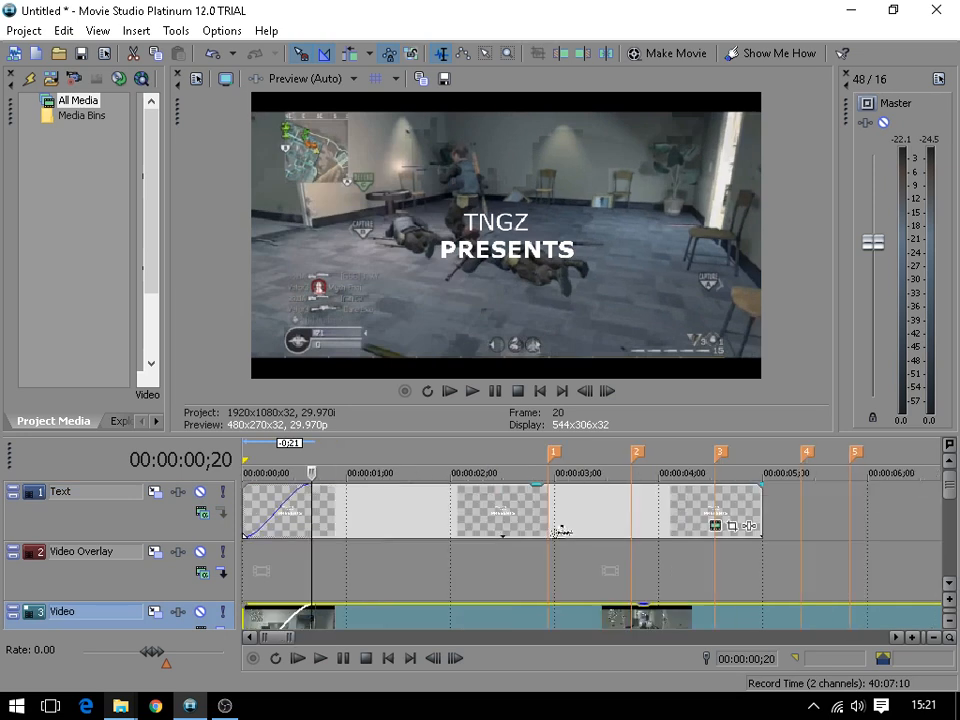
# - Select the title event and examine the footage under it frame by frame between about 00:00:00;29 and 00:00:02;01 for a suitable end point
pyautogui.click(376, 522)
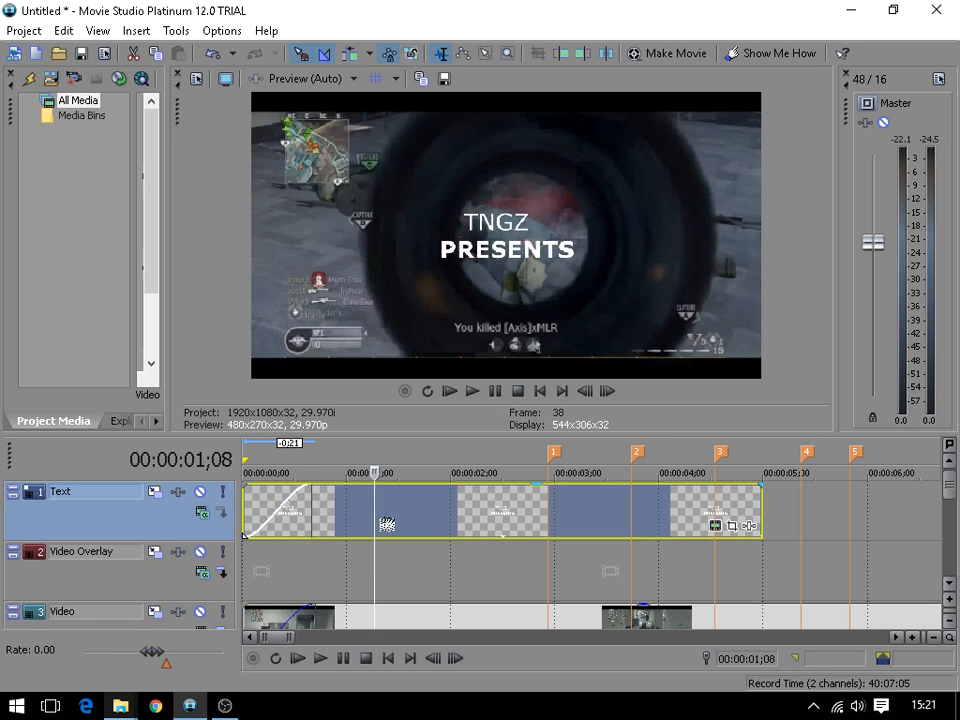
pyautogui.scroll(1, 387, 524)
pyautogui.press('Left')
pyautogui.press('Left')
pyautogui.press('Left')
pyautogui.press('Left')
pyautogui.press('Left')
pyautogui.press('Left')
pyautogui.press('Left')
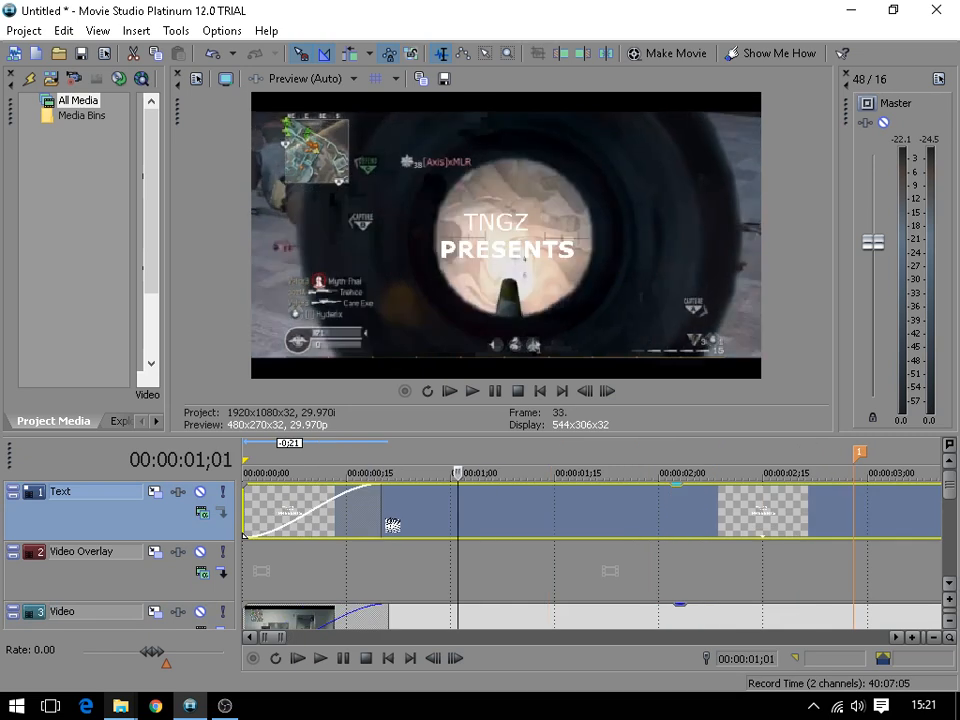
pyautogui.press('Left')
pyautogui.press('Left')
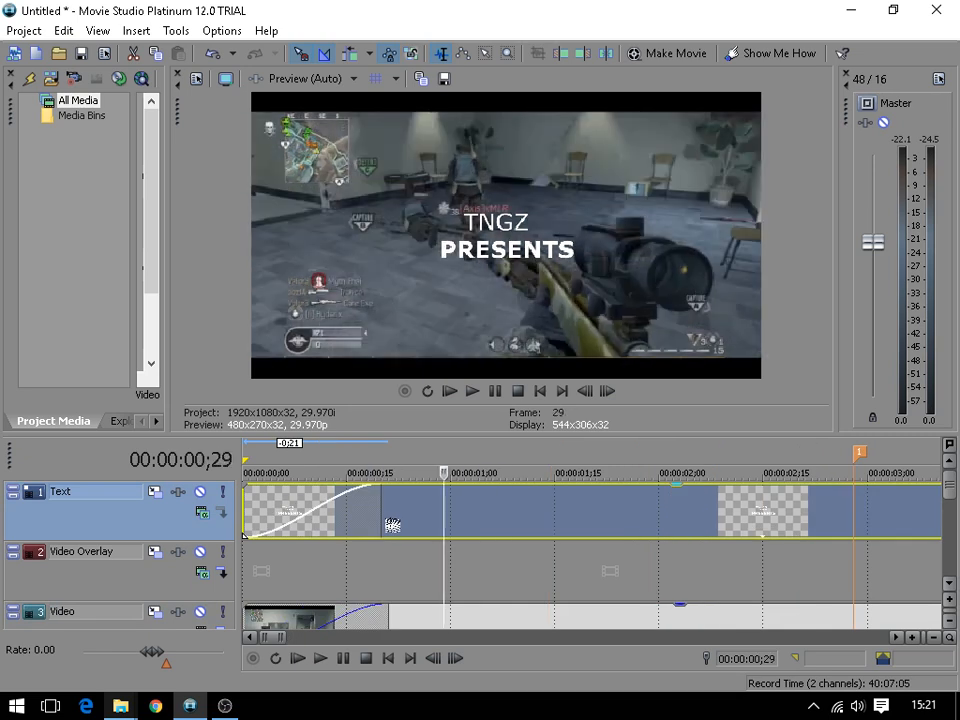
pyautogui.press('Right')
pyautogui.press('Right')
pyautogui.press('Right')
pyautogui.press('Right')
pyautogui.press('Right')
pyautogui.press('Right')
pyautogui.press('Right')
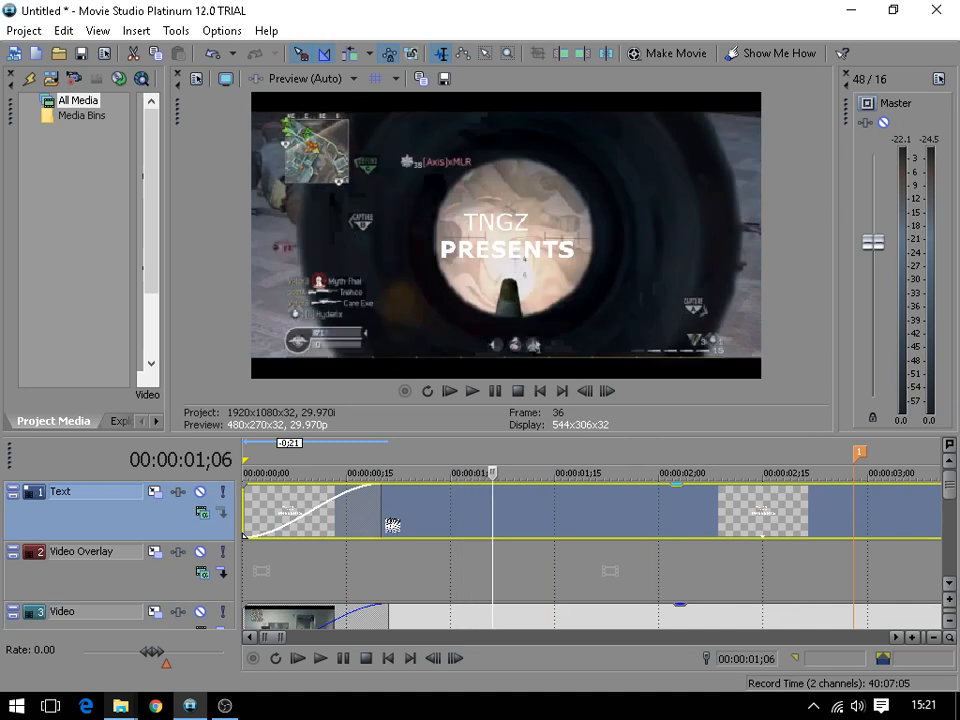
pyautogui.press('Right')
pyautogui.press('Right')
pyautogui.press('Right')
pyautogui.press('Right')
pyautogui.press('Right')
pyautogui.press('Right')
pyautogui.press('Right')
pyautogui.press('Right')
pyautogui.press('Right')
pyautogui.press('Right')
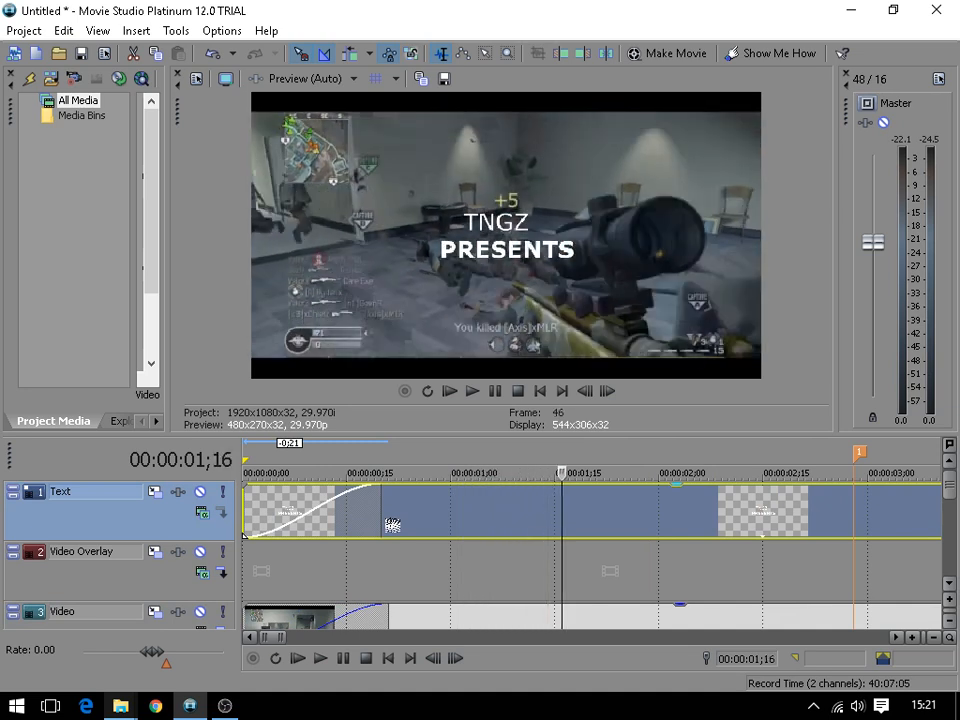
pyautogui.press('Right')
pyautogui.press('Right')
pyautogui.press('Right')
pyautogui.press('Right')
pyautogui.press('Right')
pyautogui.press('Right')
pyautogui.press('Right')
pyautogui.press('Right')
pyautogui.press('Right')
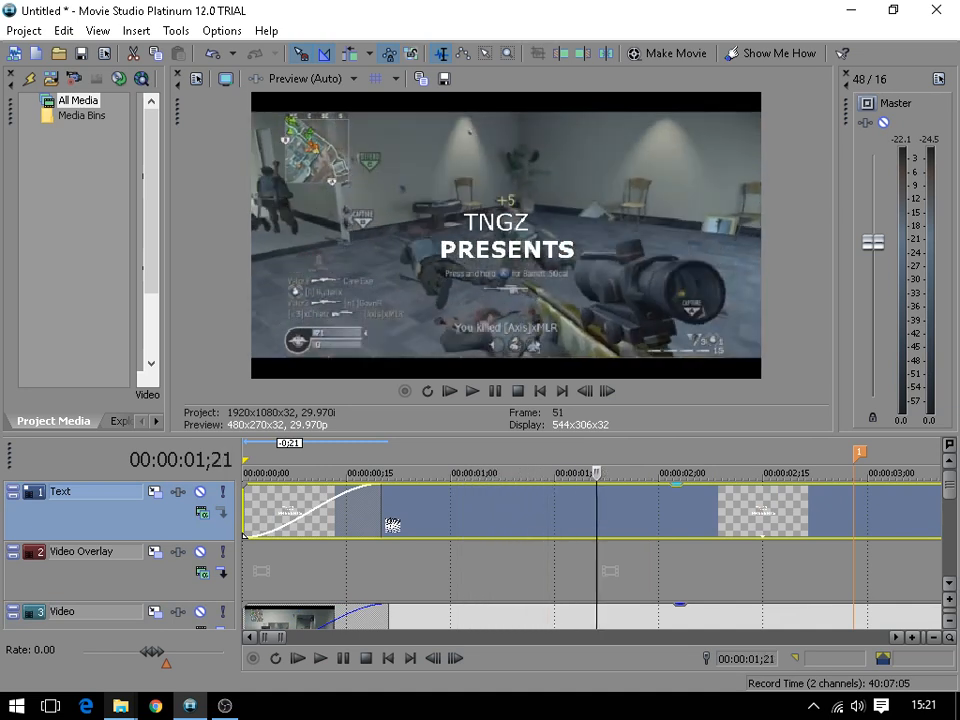
pyautogui.press('Right')
pyautogui.press('Right')
pyautogui.press('Right')
pyautogui.press('Right')
pyautogui.press('Right')
pyautogui.press('Right')
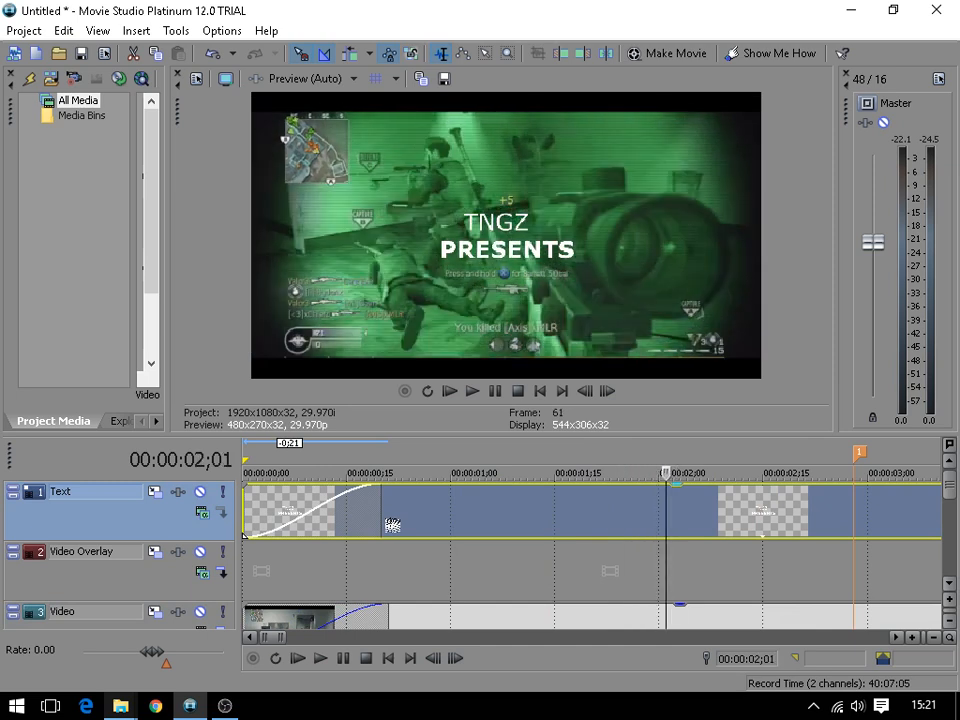
pyautogui.press('Left')
pyautogui.press('Left')
pyautogui.press('Left')
pyautogui.press('Left')
pyautogui.press('Left')
pyautogui.press('Left')
pyautogui.press('Left')
pyautogui.press('Left')
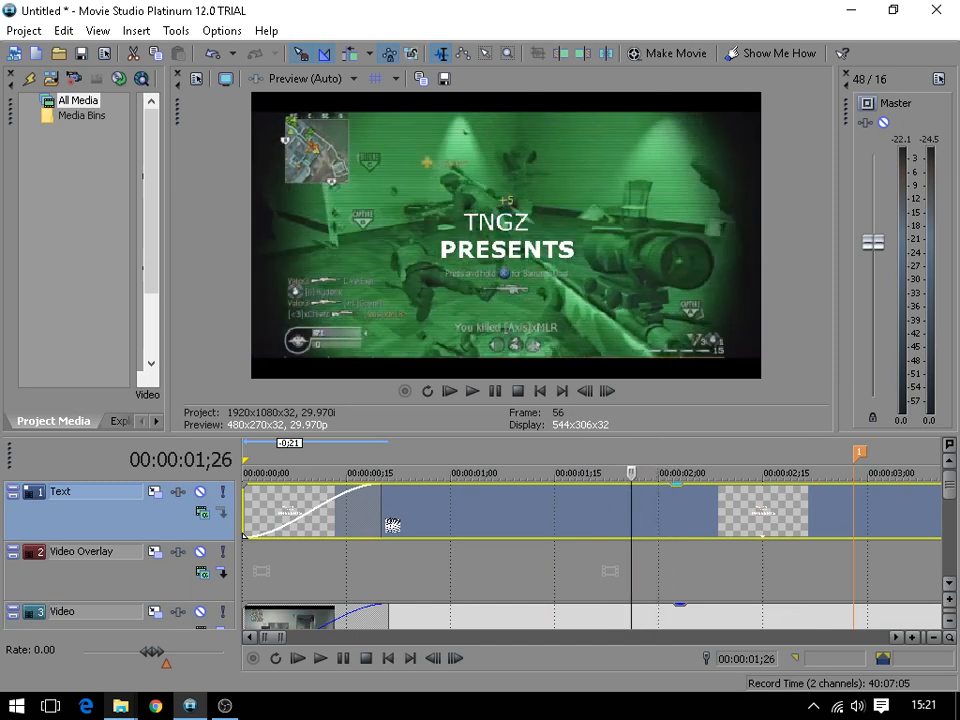
pyautogui.press('Right')
pyautogui.press('Right')
pyautogui.press('Right')
pyautogui.press('Right')
pyautogui.press('Right')
pyautogui.press('Right')
pyautogui.press('Right')
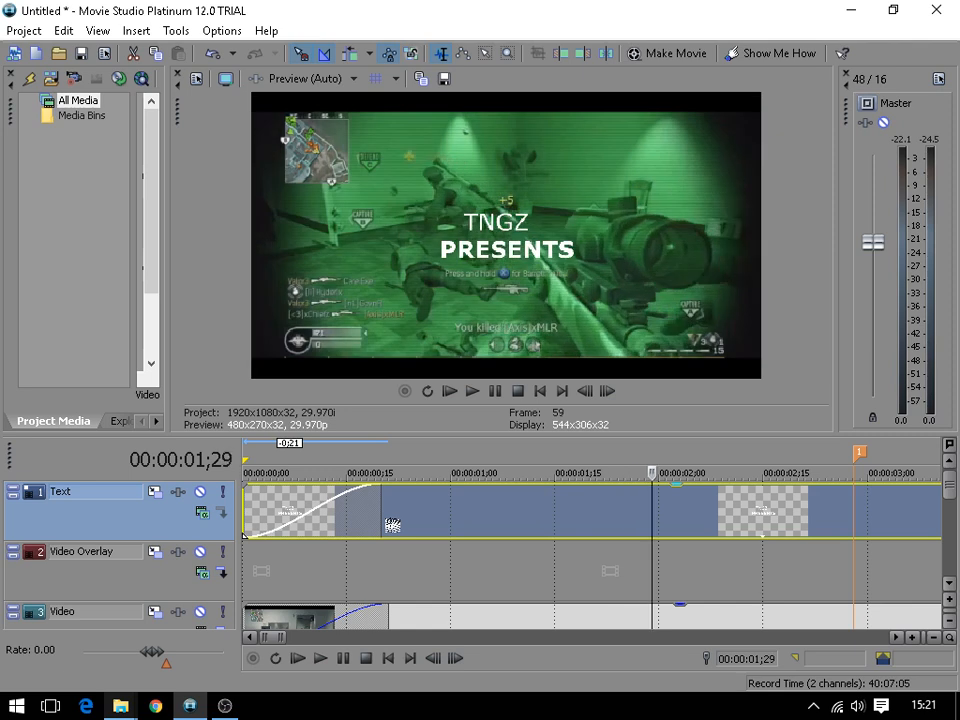
# - Split the title event on the Text track at 00:00:01;15 and delete the part after the cut
pyautogui.press('Left')
pyautogui.press('Left')
pyautogui.press('Left')
pyautogui.press('Left')
pyautogui.press('Left')
pyautogui.press('Left')
pyautogui.press('Left')
pyautogui.press('Left')
pyautogui.press('Left')
pyautogui.press('Left')
pyautogui.press('Left')
pyautogui.press('Left')
pyautogui.press('Left')
pyautogui.press('Left')
pyautogui.press('Left')
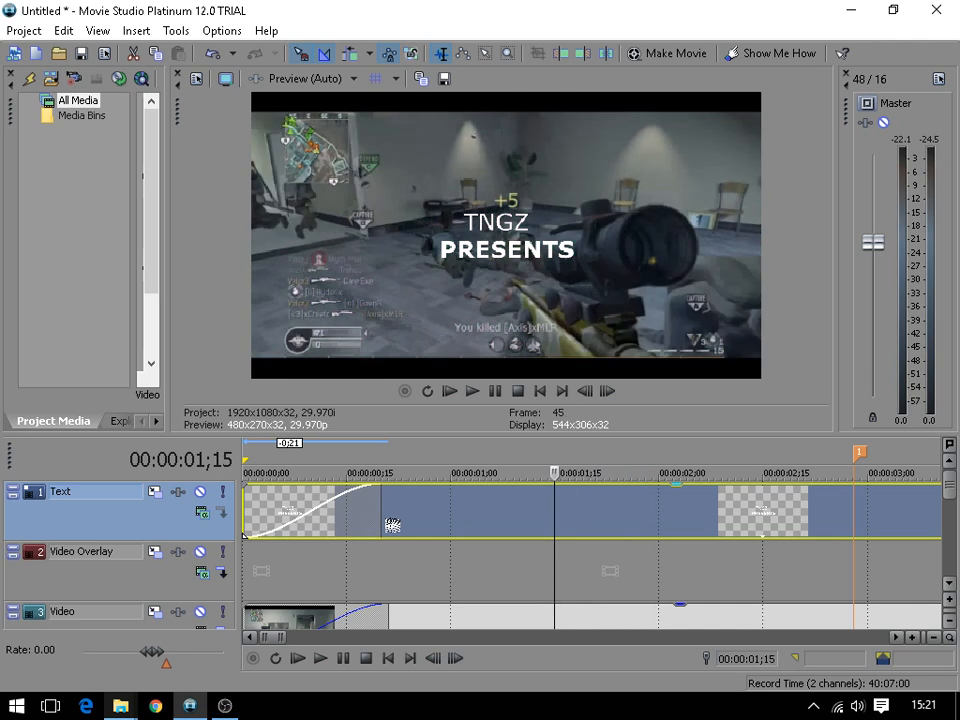
pyautogui.press('s')
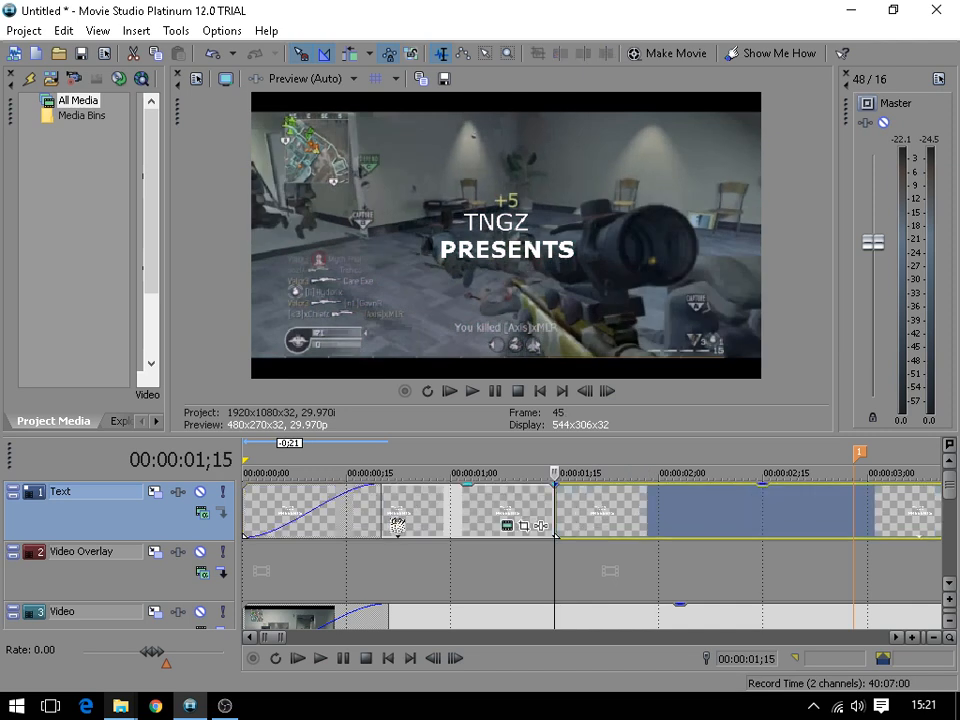
pyautogui.press('Delete')
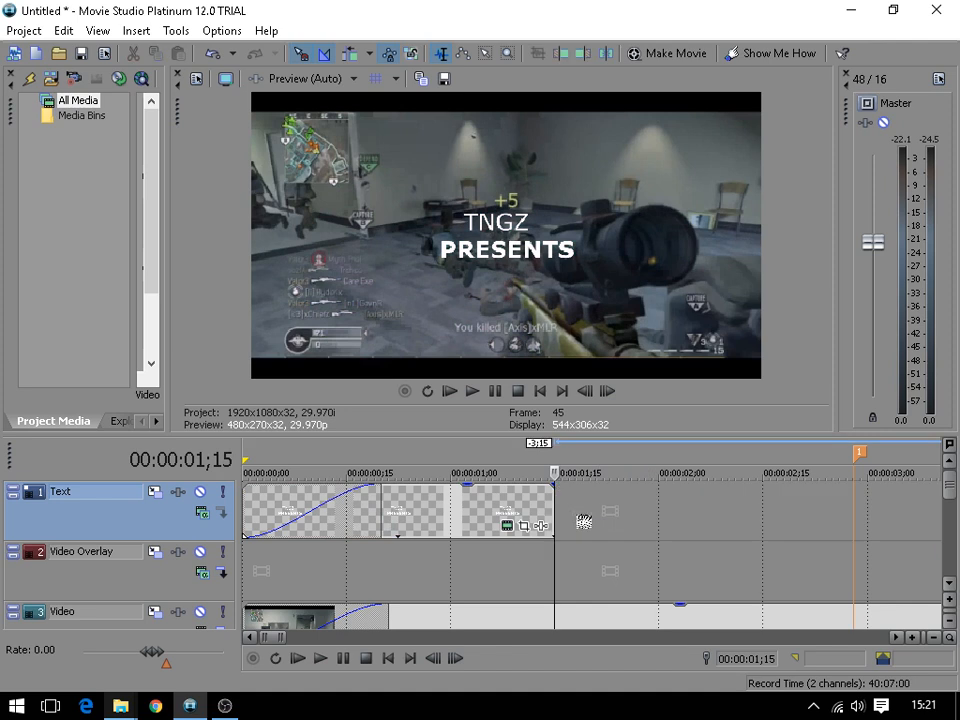
# - Give the shortened title event a fade-out of about 15 frames and play the opening from the start
pyautogui.moveTo(553, 486); pyautogui.dragTo(454, 487)
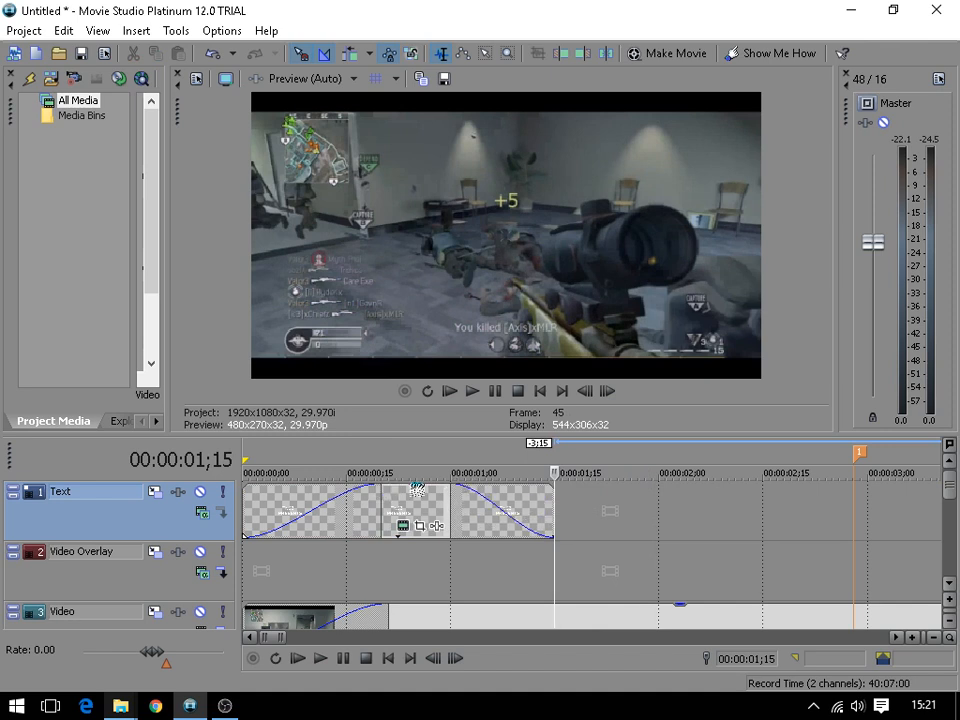
pyautogui.click(540, 391)
pyautogui.click(484, 392)
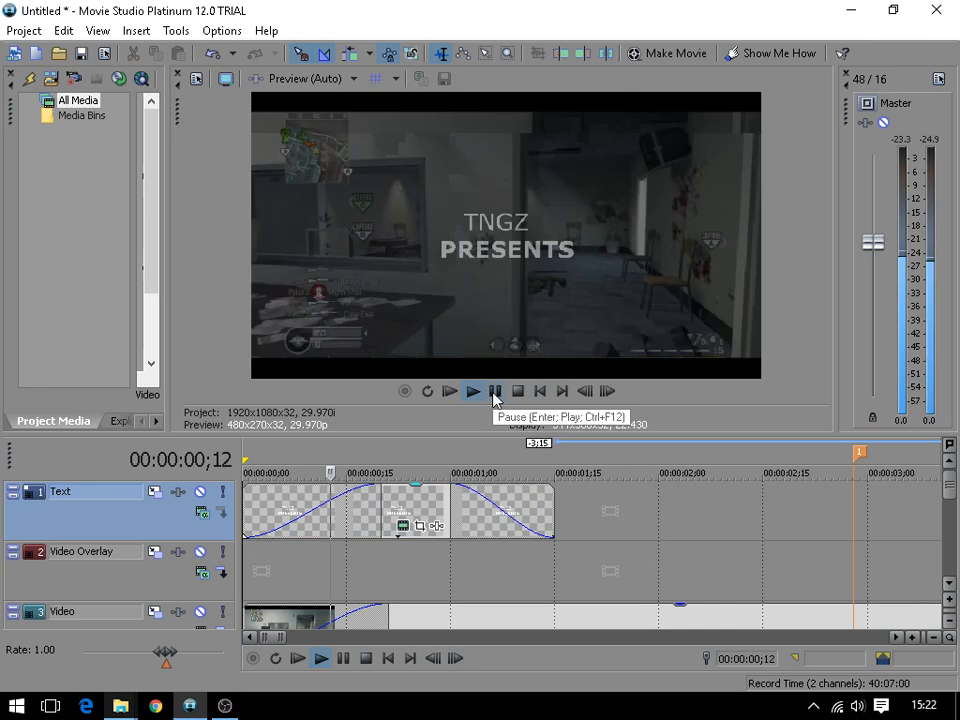
# - Shrink the title with Event Pan/Crop by enlarging the frame to about 3,171.6 × 1,784.0 and centring it at about 916, 562
pyautogui.click(415, 510)
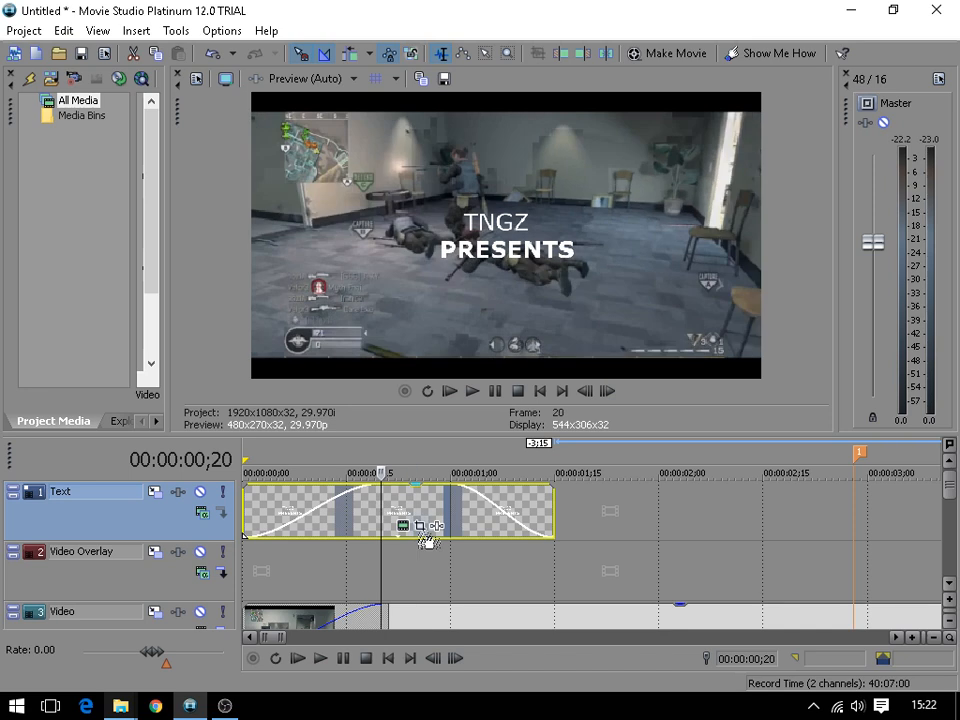
pyautogui.click(420, 525)
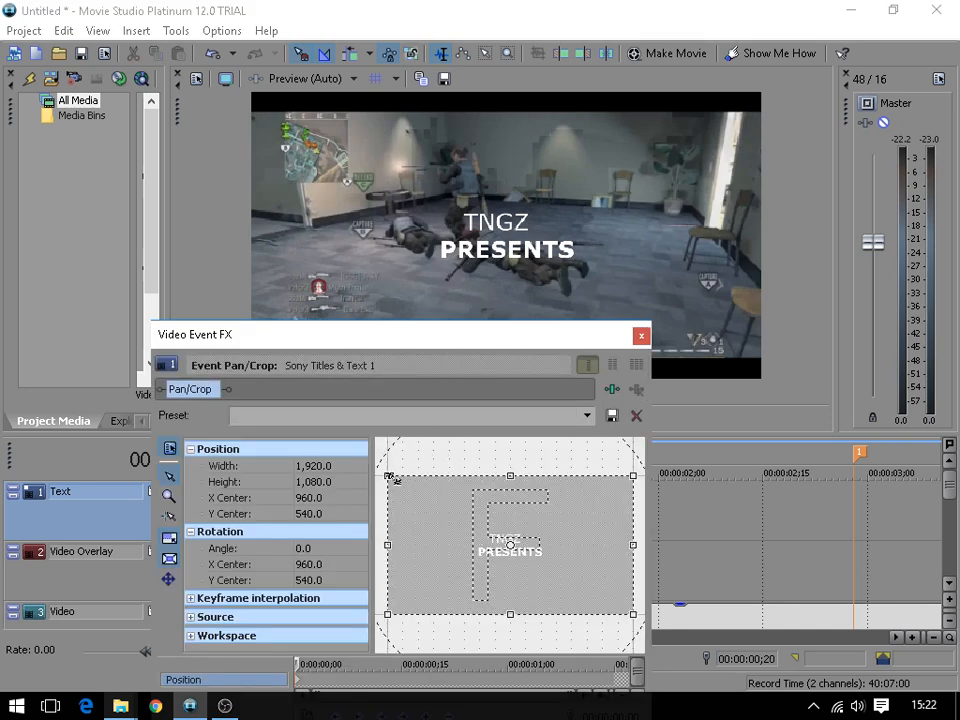
pyautogui.moveTo(387, 474); pyautogui.dragTo(304, 430)
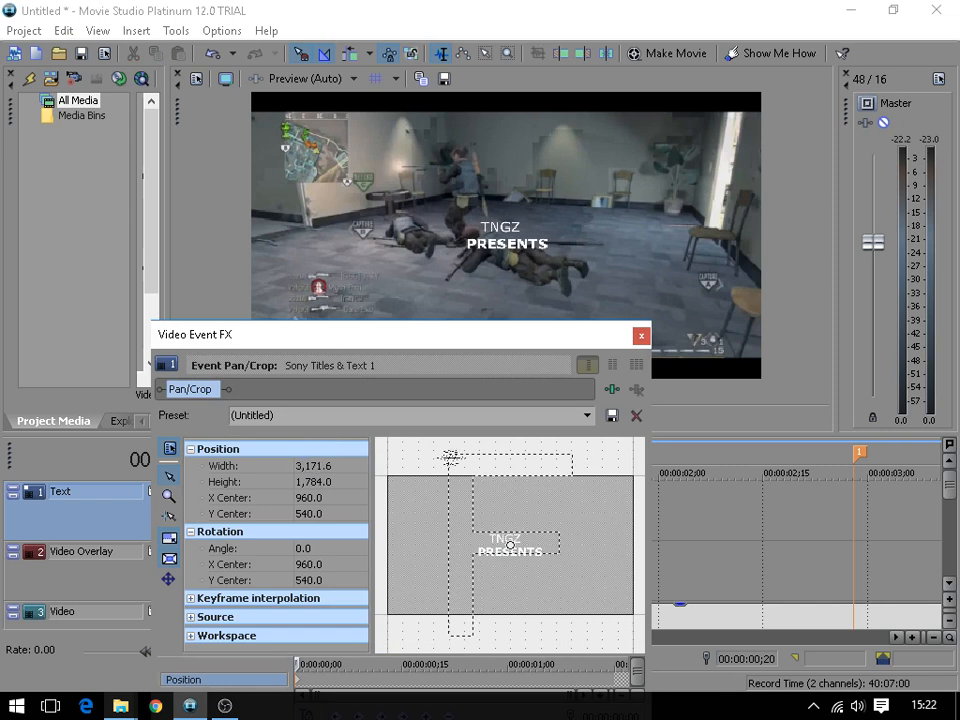
pyautogui.moveTo(510, 545)
pyautogui.mouseDown()
pyautogui.moveTo(490, 546)
pyautogui.moveTo(505, 548)
pyautogui.mouseUp()
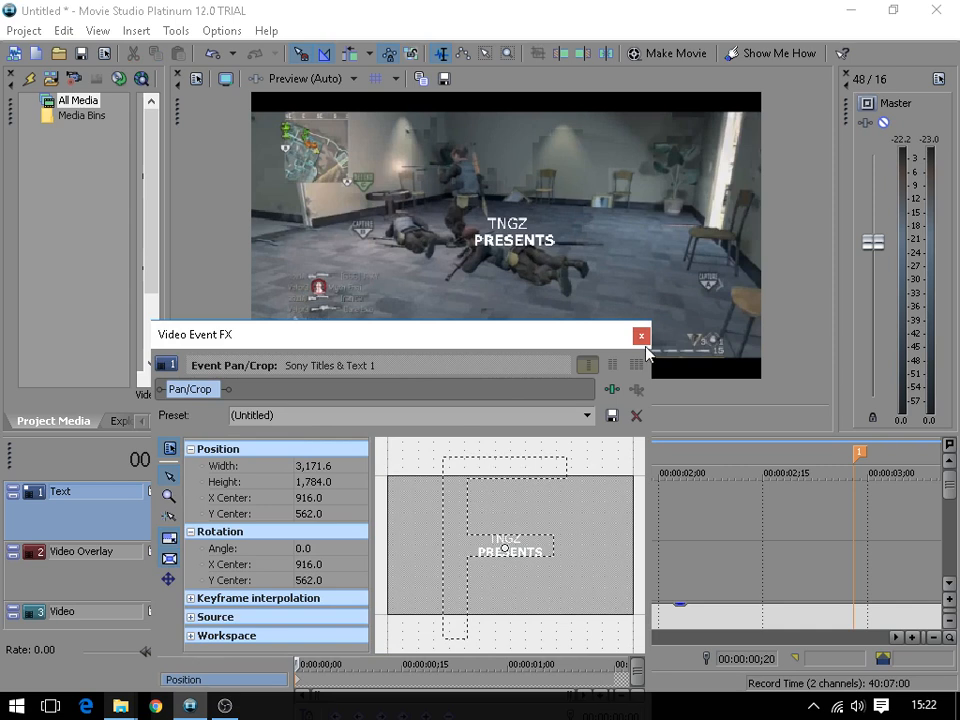
pyautogui.click(641, 337)
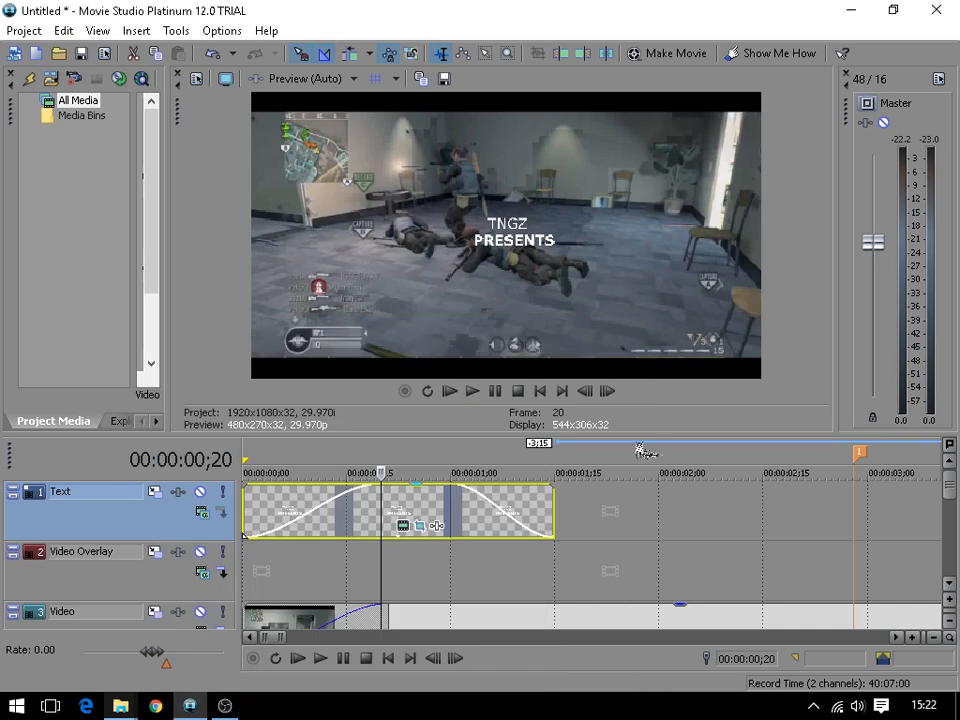
# - Change the font of both title lines to Trajan Pro and close the text generator
pyautogui.click(412, 533)
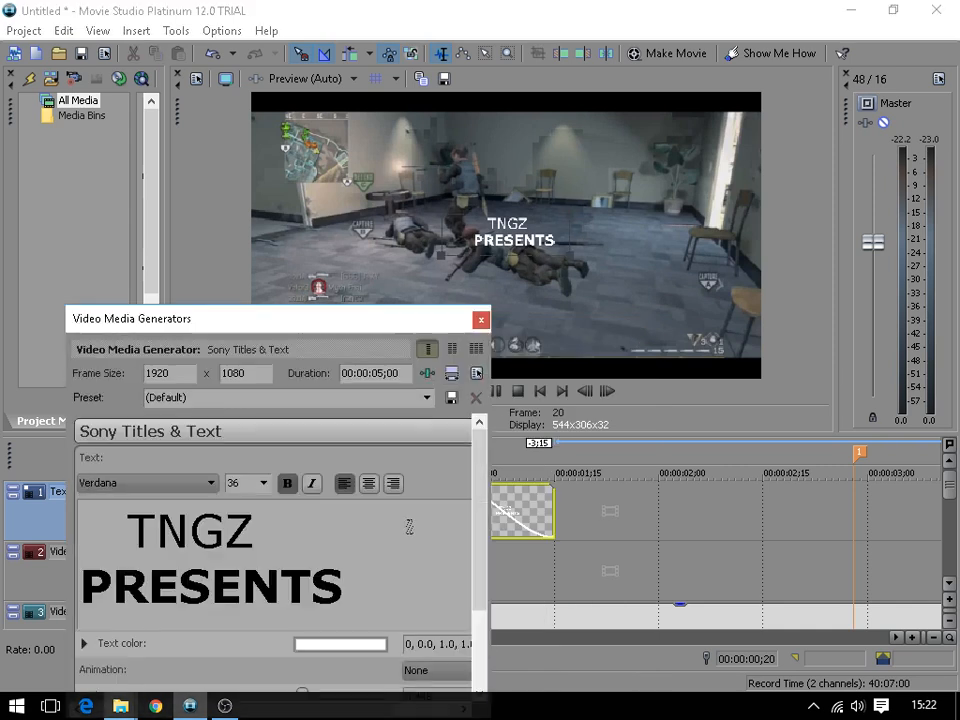
pyautogui.doubleClick(231, 572)
pyautogui.hotkey('ctrl', 'a')
pyautogui.click(211, 483)
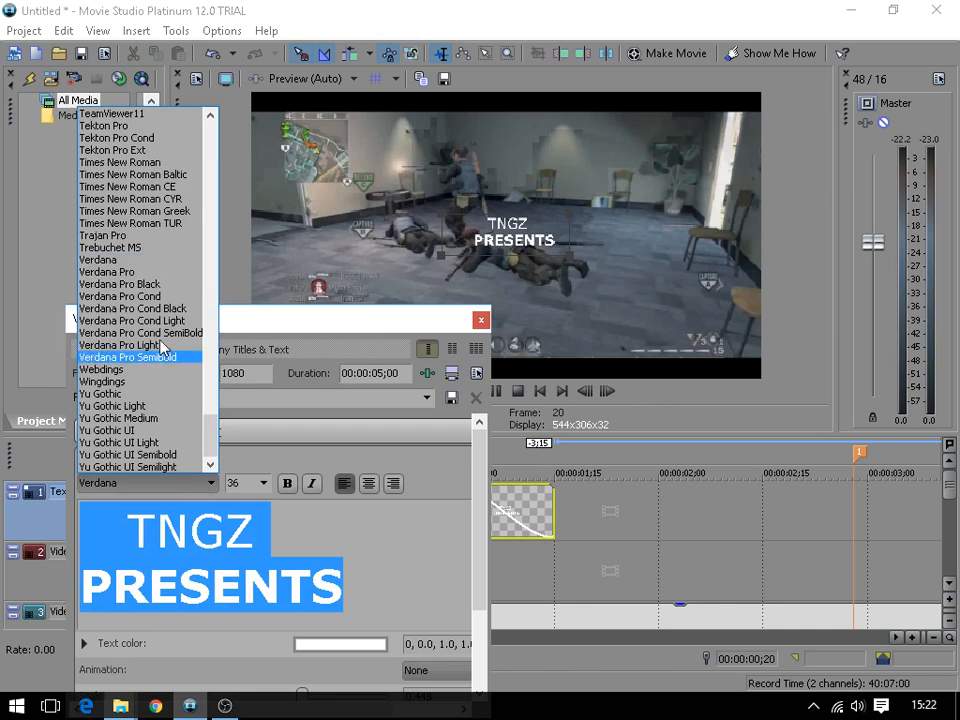
pyautogui.click(112, 236)
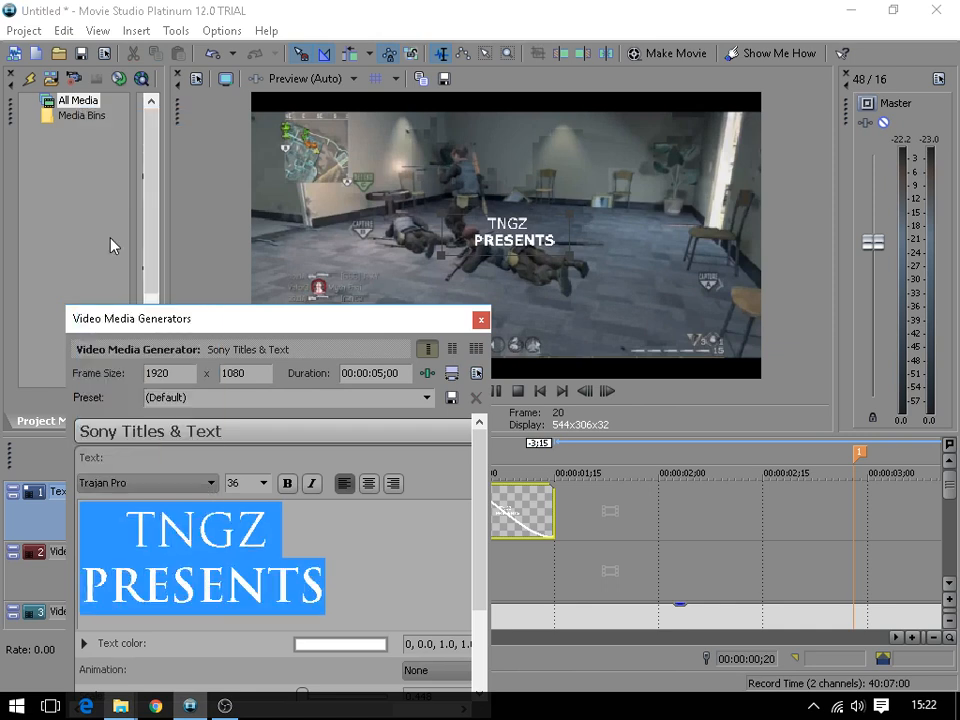
pyautogui.click(481, 321)
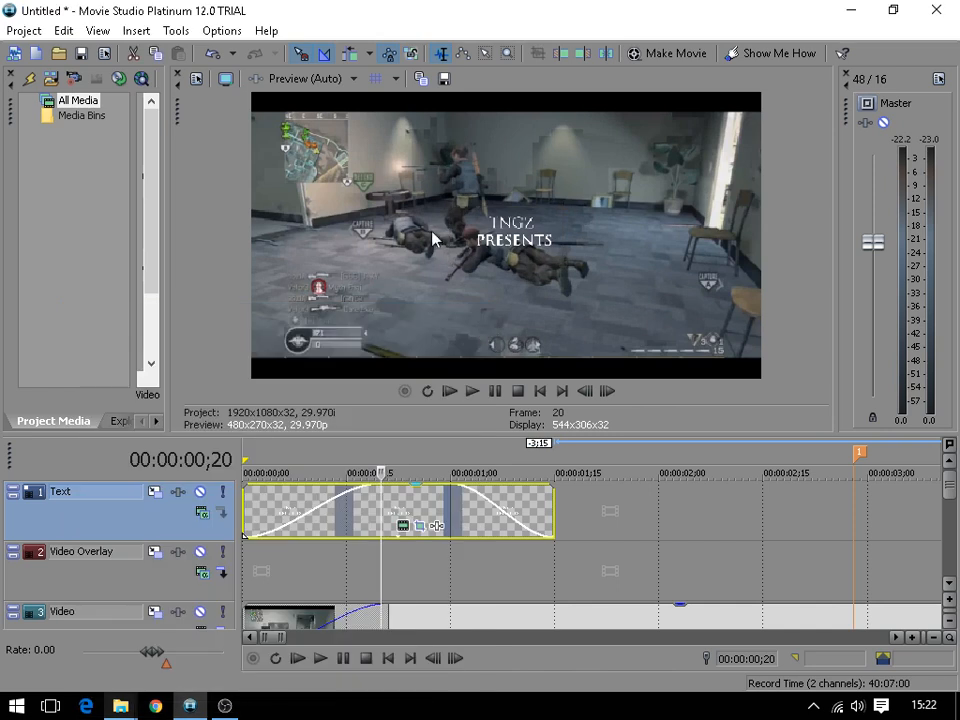
# - Play the opening from the start to review the title's look and fades over the gameplay
pyautogui.click(539, 391)
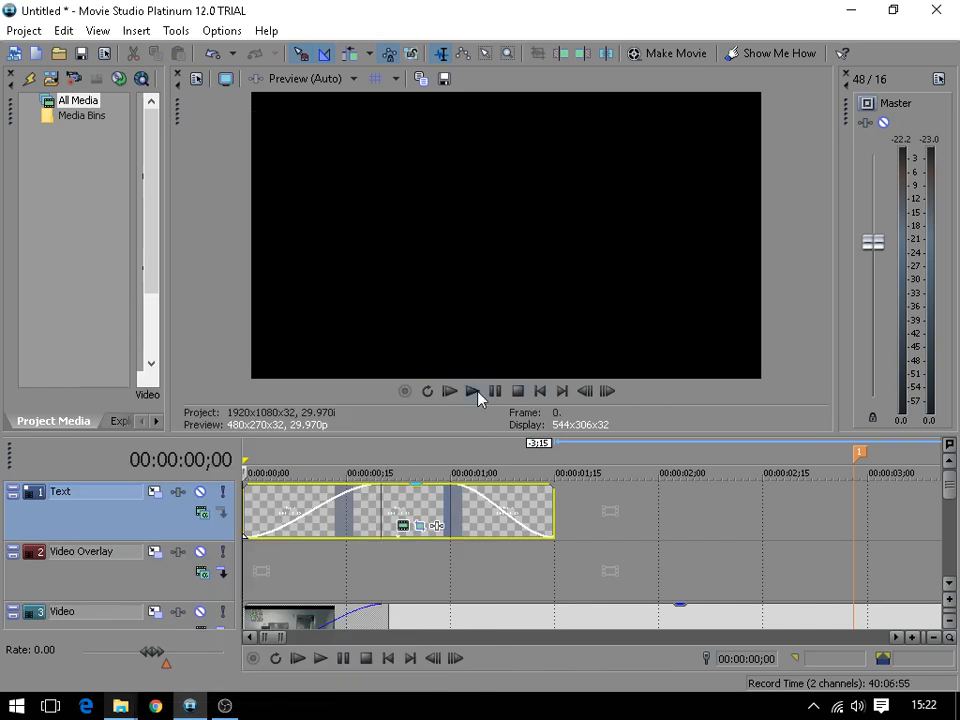
pyautogui.click(472, 391)
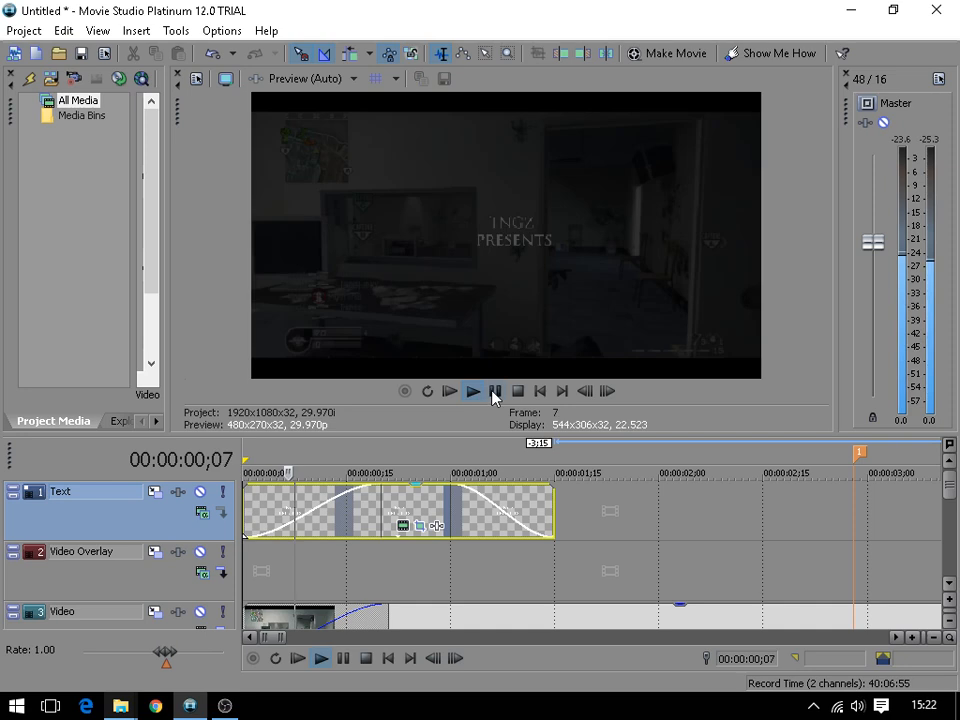
pyautogui.click(494, 391)
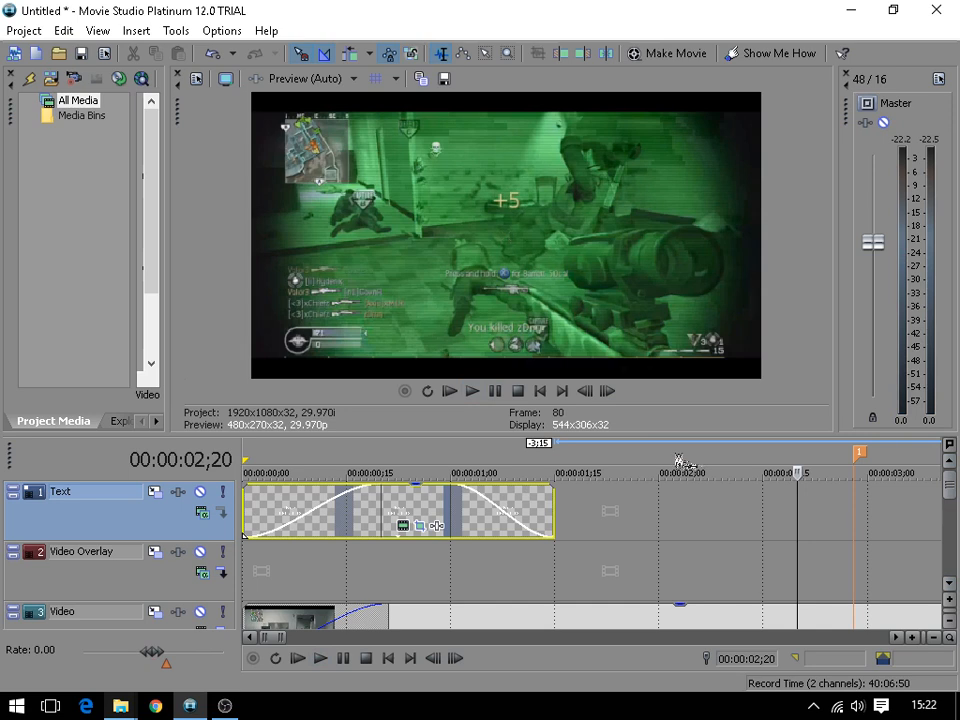
# - Enlarge the timeline area and split the Video clip at 00:00:00;21, where its fade-in ends
pyautogui.moveTo(671, 435); pyautogui.dragTo(671, 406)
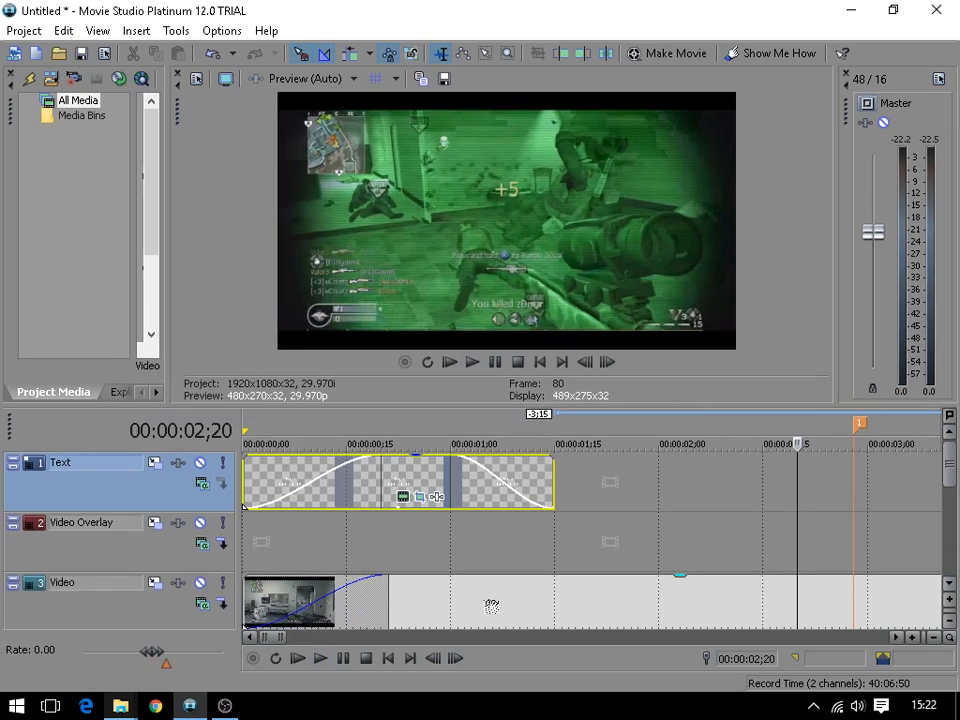
pyautogui.click(430, 600)
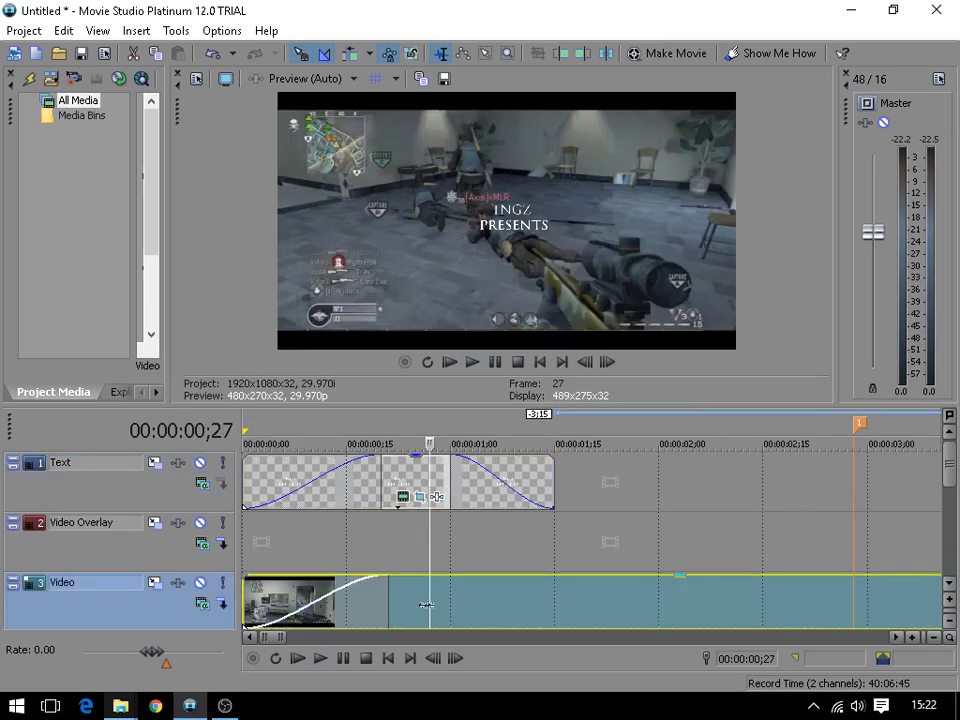
pyautogui.press('Left')
pyautogui.press('Left')
pyautogui.press('Left')
pyautogui.press('Left')
pyautogui.press('Left')
pyautogui.press('Left')
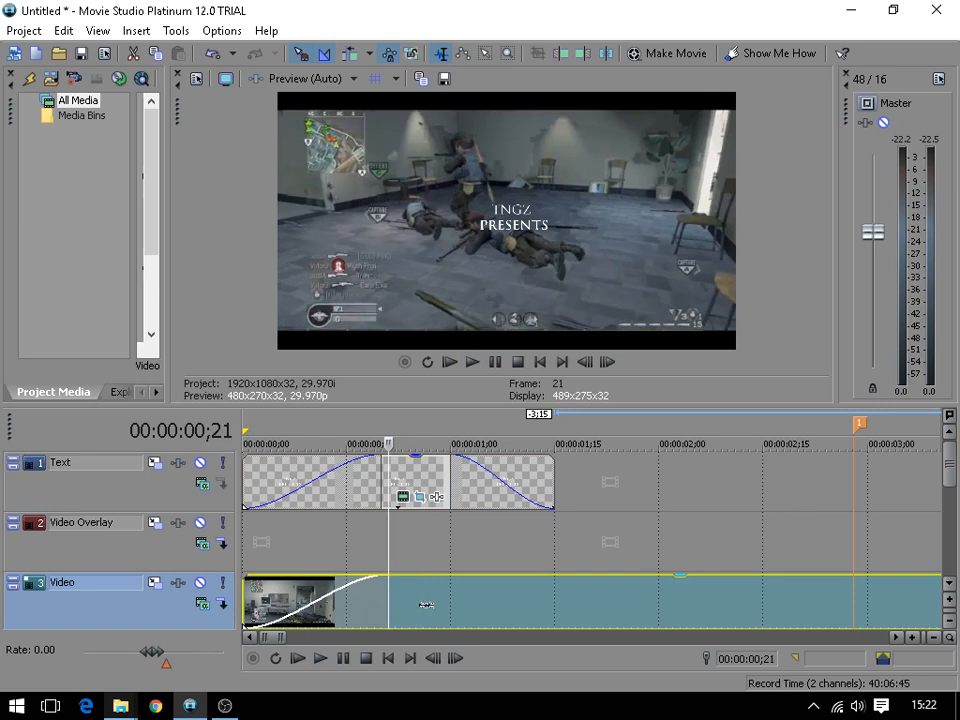
pyautogui.press('space')
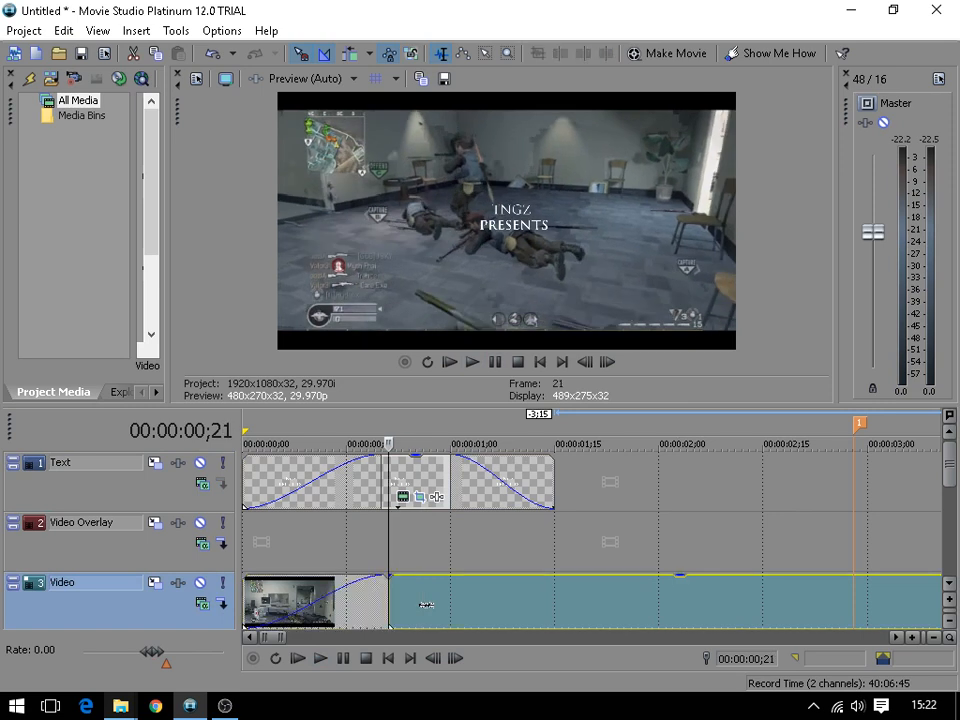
# - Find the frame where the scope starts coming up and split the Video clip there, at 00:00:01;02
pyautogui.press('Left')
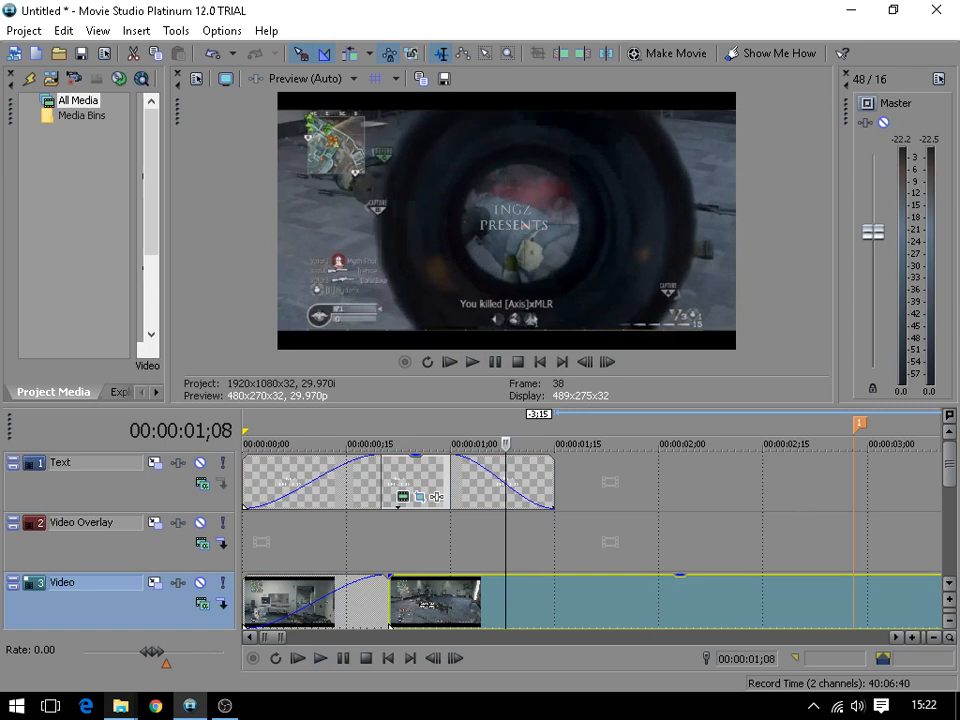
pyautogui.press('Right')
pyautogui.press('Left')
pyautogui.press('Left')
pyautogui.press('Left')
pyautogui.press('Right')
pyautogui.press('Right')
pyautogui.press('Right')
pyautogui.press('Right')
pyautogui.press('Left')
pyautogui.press('Left')
pyautogui.press('Left')
pyautogui.press('Left')
pyautogui.press('Left')
pyautogui.press('Left')
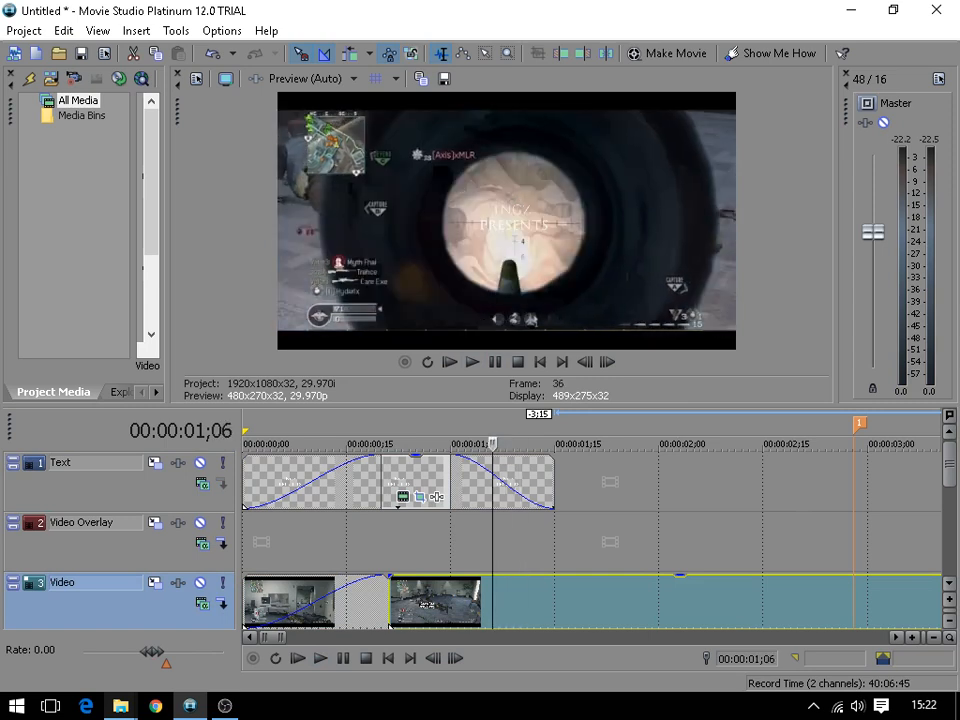
pyautogui.press('Right')
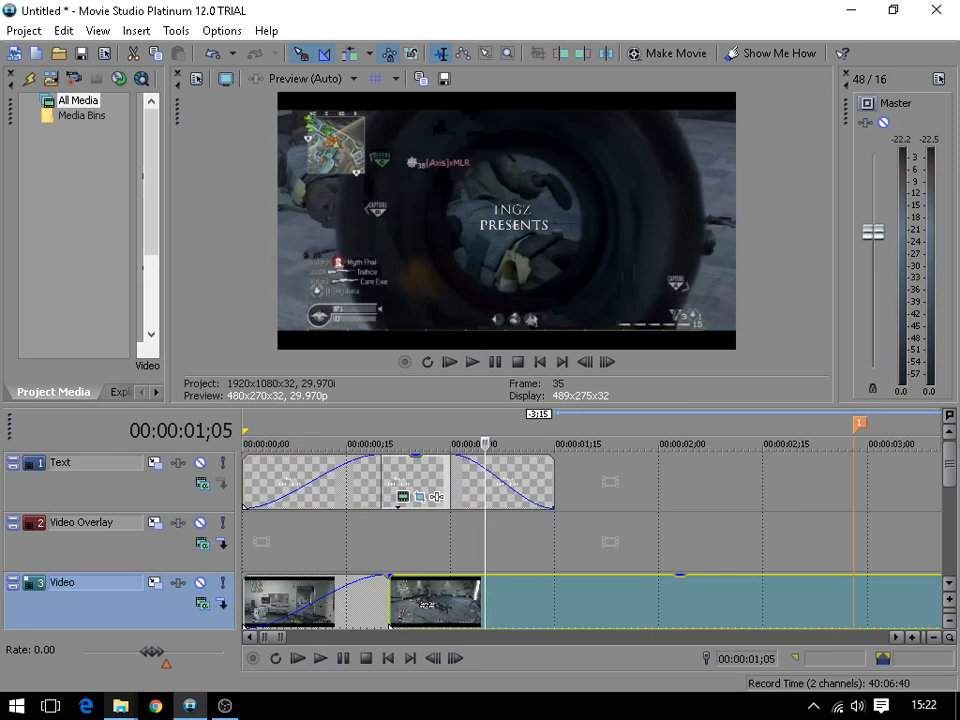
pyautogui.press('Left')
pyautogui.press('Left')
pyautogui.press('Left')
pyautogui.press('Left')
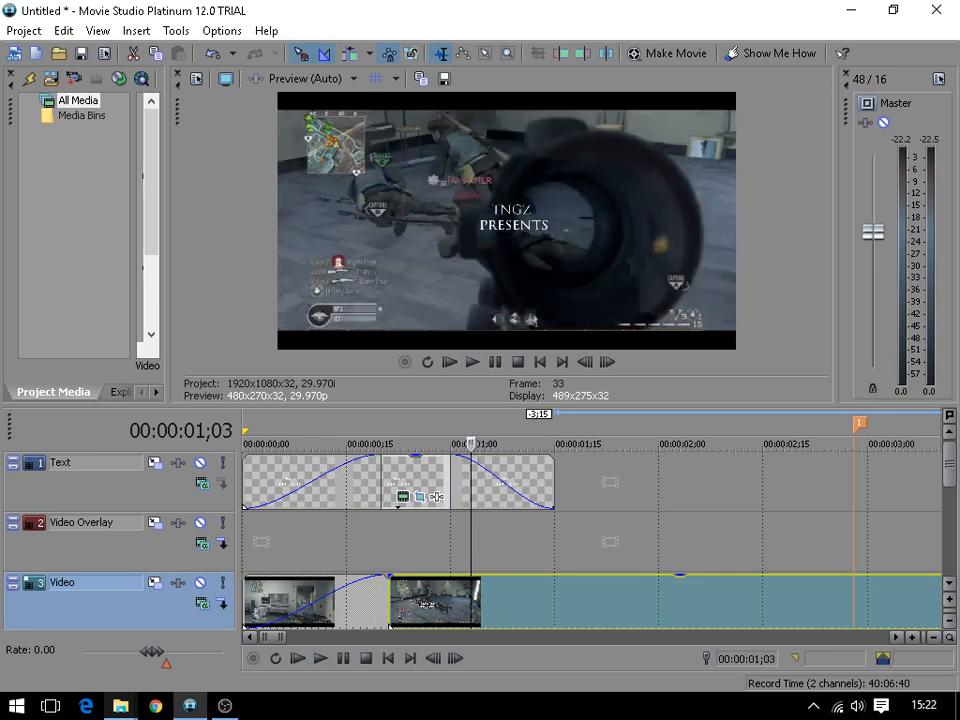
pyautogui.press('Right')
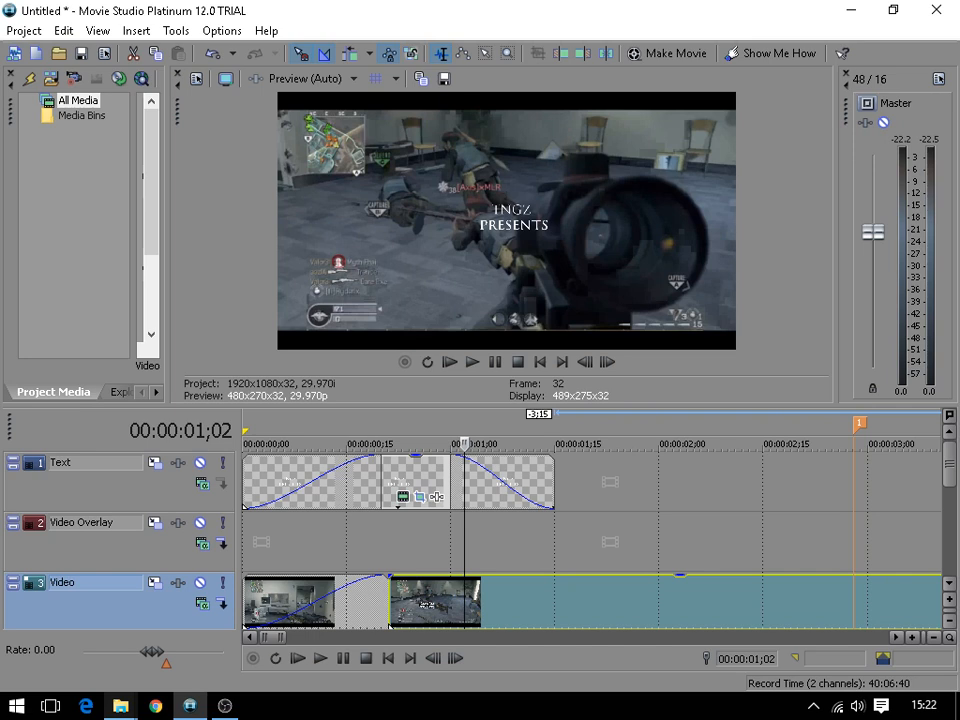
pyautogui.hotkey('ctrl', 'v')
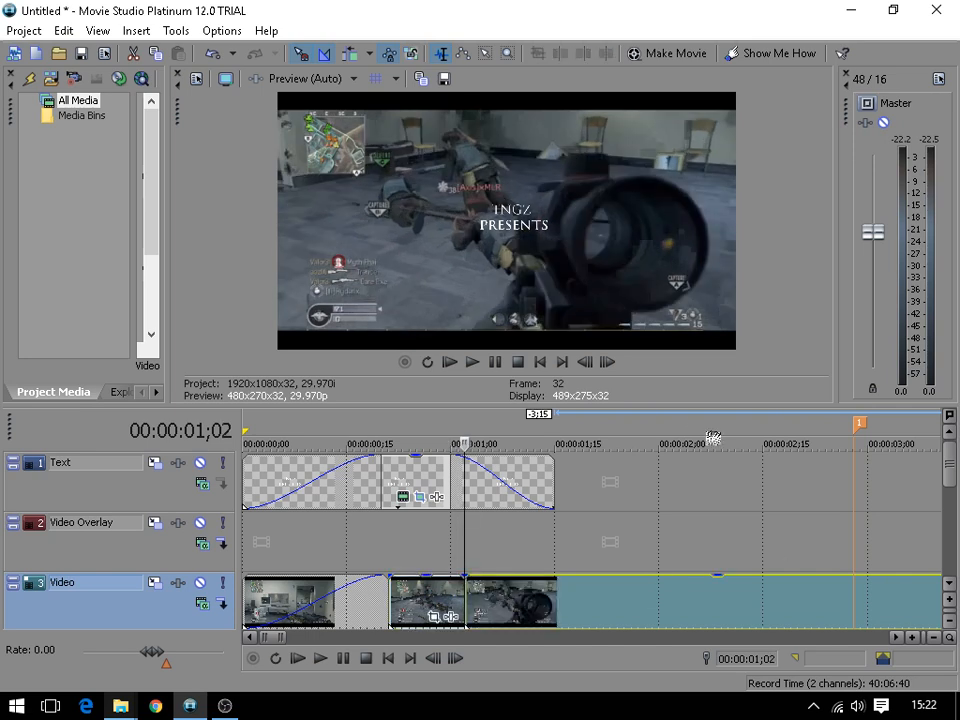
# - Slow down the segment after the fade-in by stretching it to about 00:00:02;05, with the remaining footage starting right after it
pyautogui.click(896, 637)
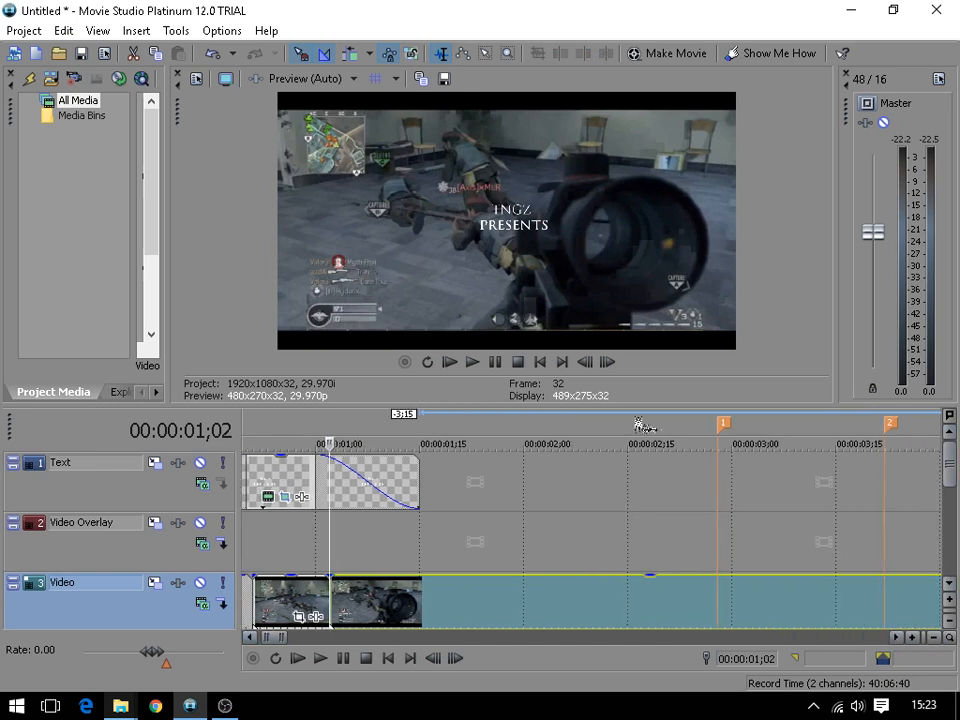
pyautogui.moveTo(640, 405)
pyautogui.mouseDown()
pyautogui.moveTo(641, 414)
pyautogui.moveTo(645, 311)
pyautogui.moveTo(648, 428)
pyautogui.mouseUp()
pyautogui.click(949, 584)
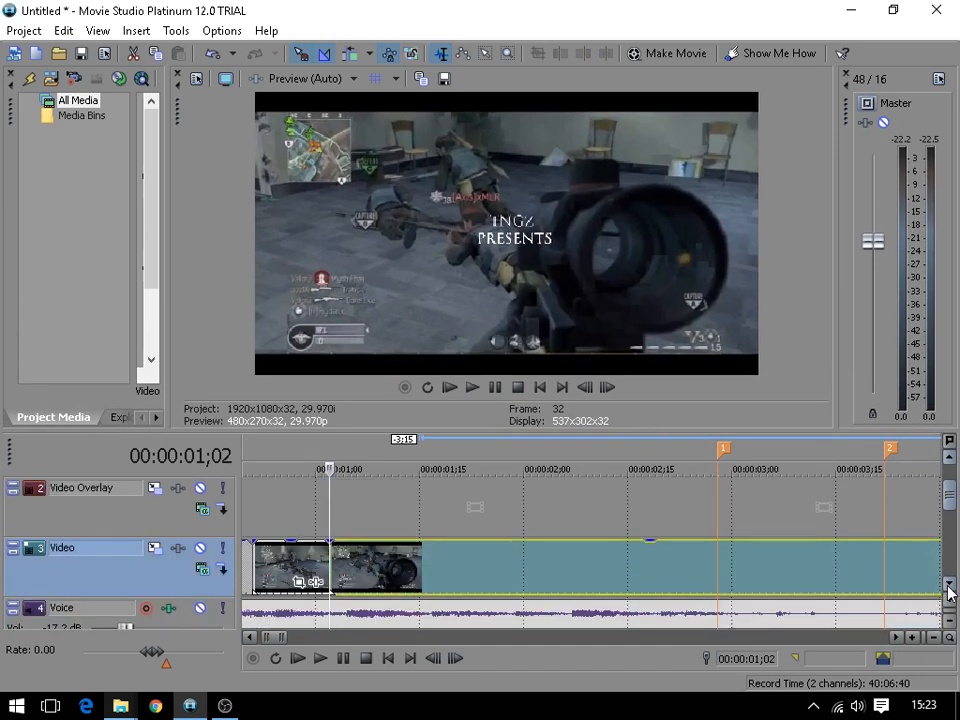
pyautogui.moveTo(375, 568); pyautogui.dragTo(713, 579)
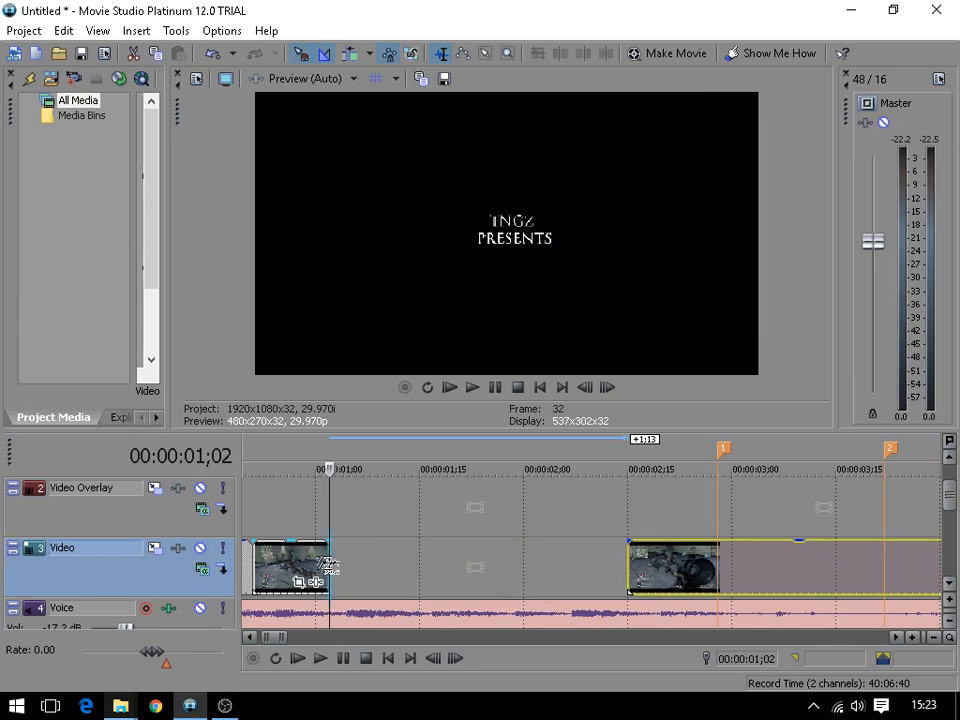
pyautogui.moveTo(326, 566); pyautogui.dragTo(594, 571)
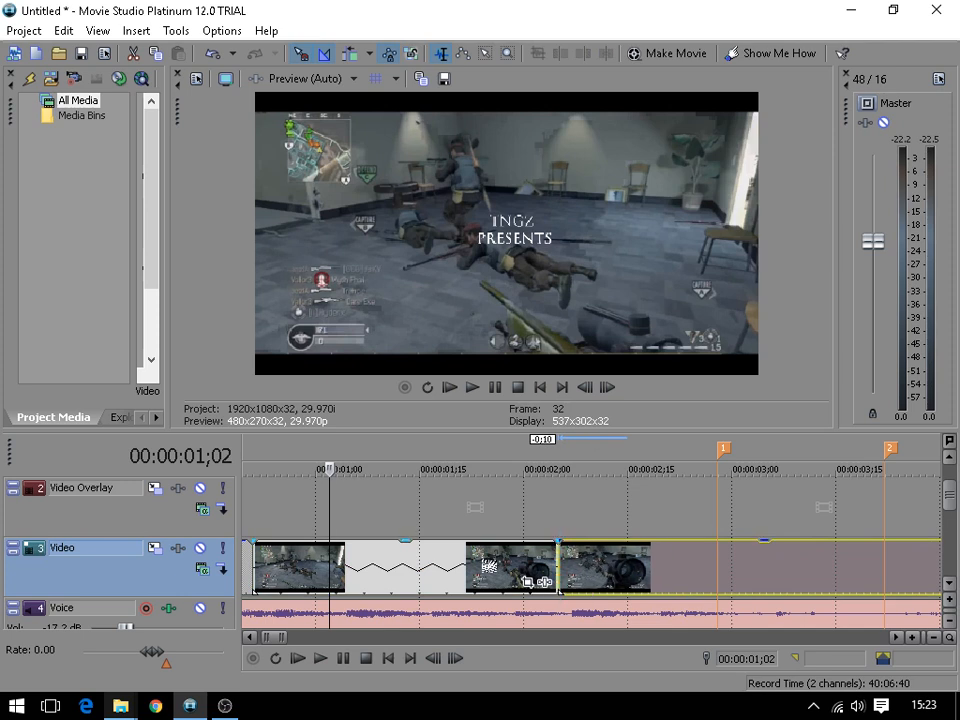
pyautogui.click(489, 566)
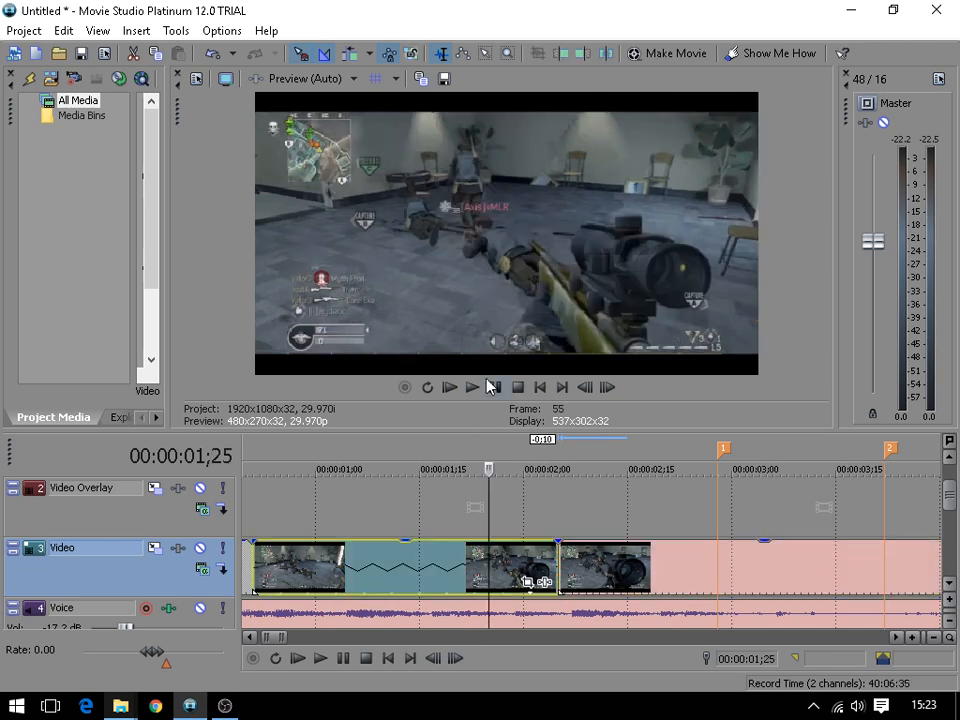
# - Play the opening from the start to review the slowed segment
pyautogui.click(539, 387)
pyautogui.click(472, 387)
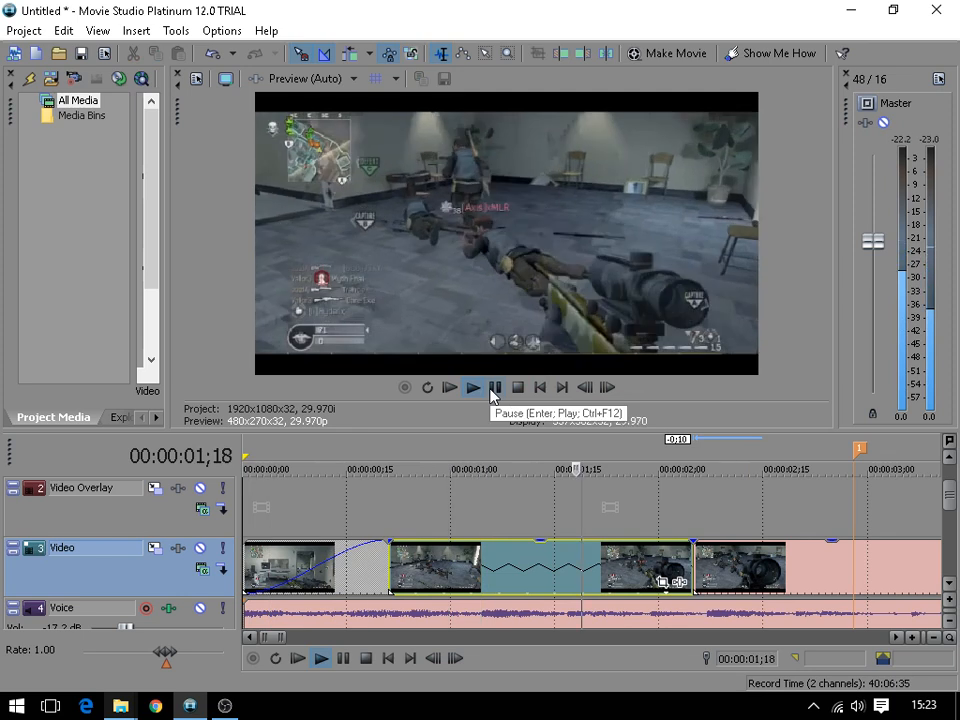
pyautogui.click(491, 390)
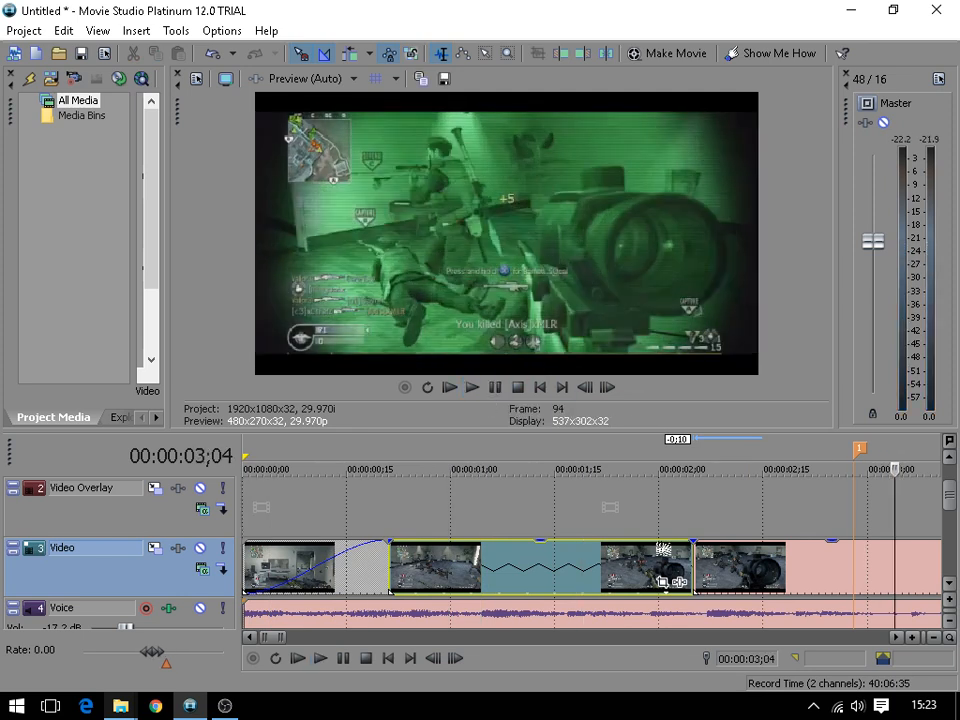
# - Split the Video clip at 00:00:02;13 and stretch the new short segment to marker 1, with the remaining footage starting at that marker
pyautogui.click(750, 580)
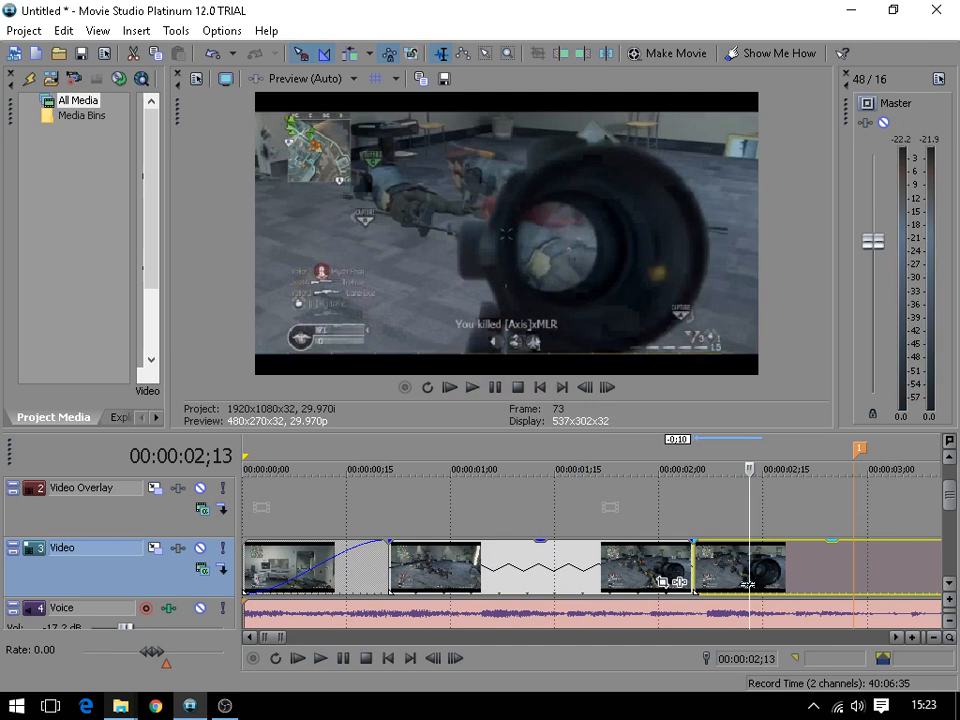
pyautogui.press('space')
pyautogui.press('s')
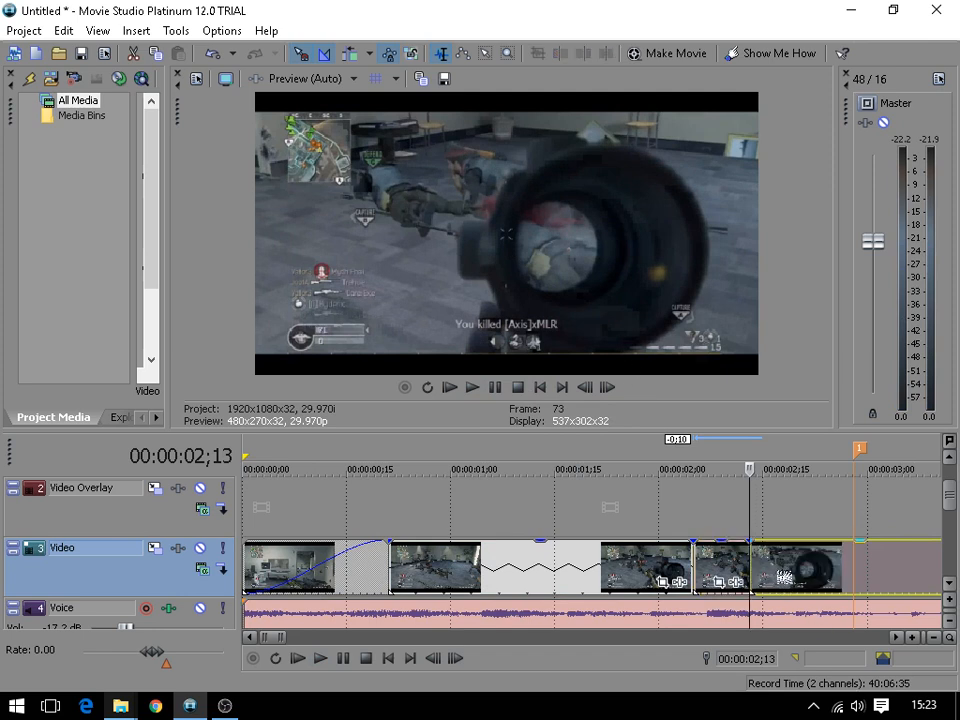
pyautogui.moveTo(800, 566); pyautogui.dragTo(905, 566)
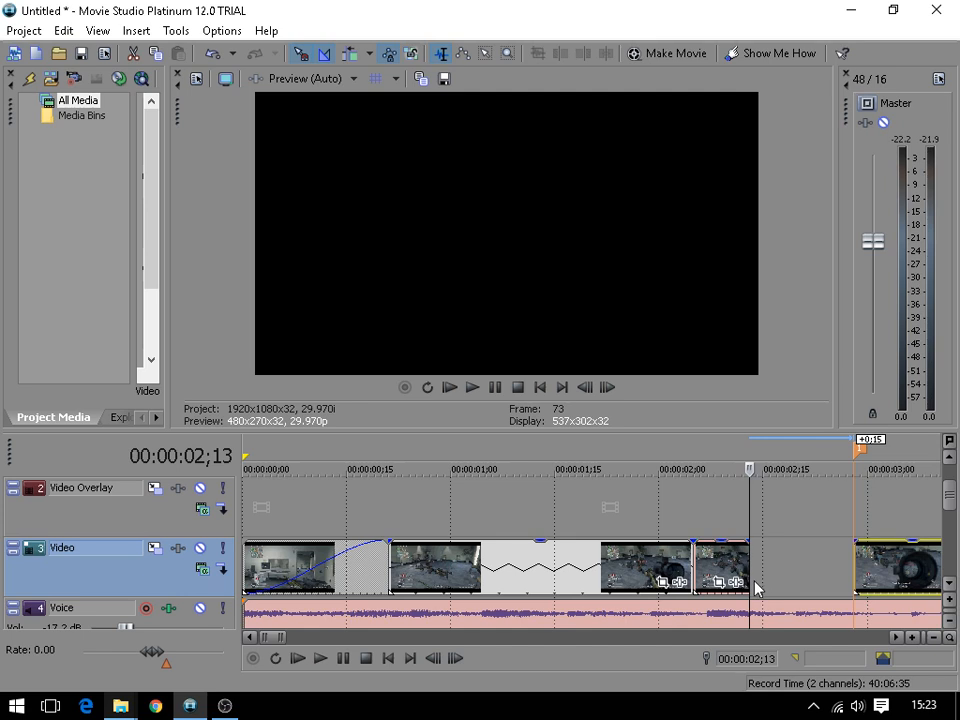
pyautogui.moveTo(748, 582); pyautogui.dragTo(853, 578)
pyautogui.click(638, 566)
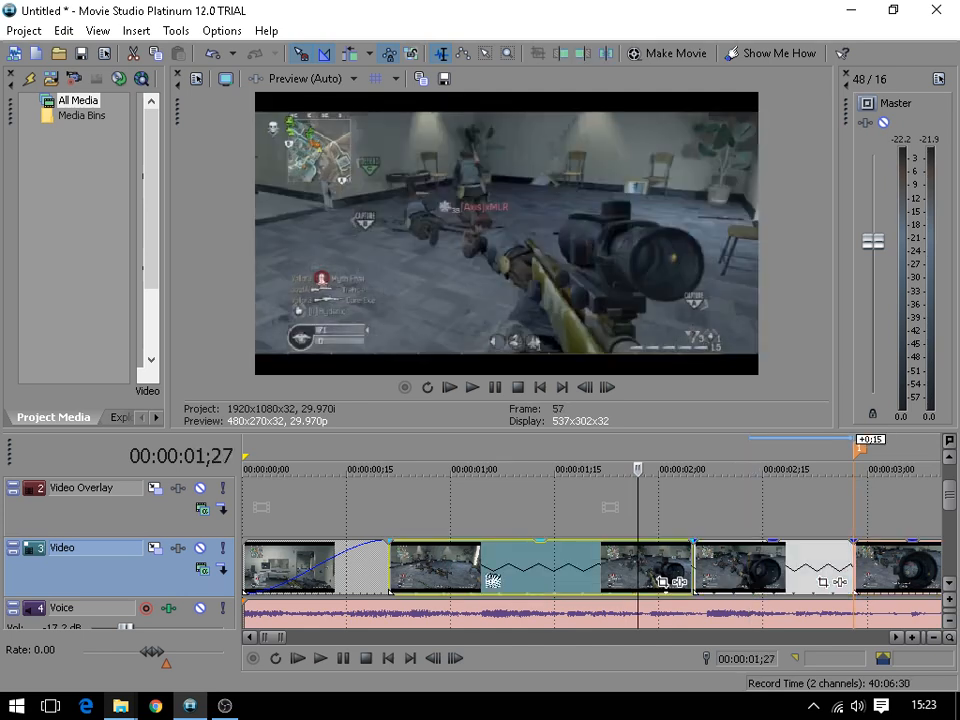
pyautogui.scroll(-1, 491, 580)
pyautogui.click(317, 560)
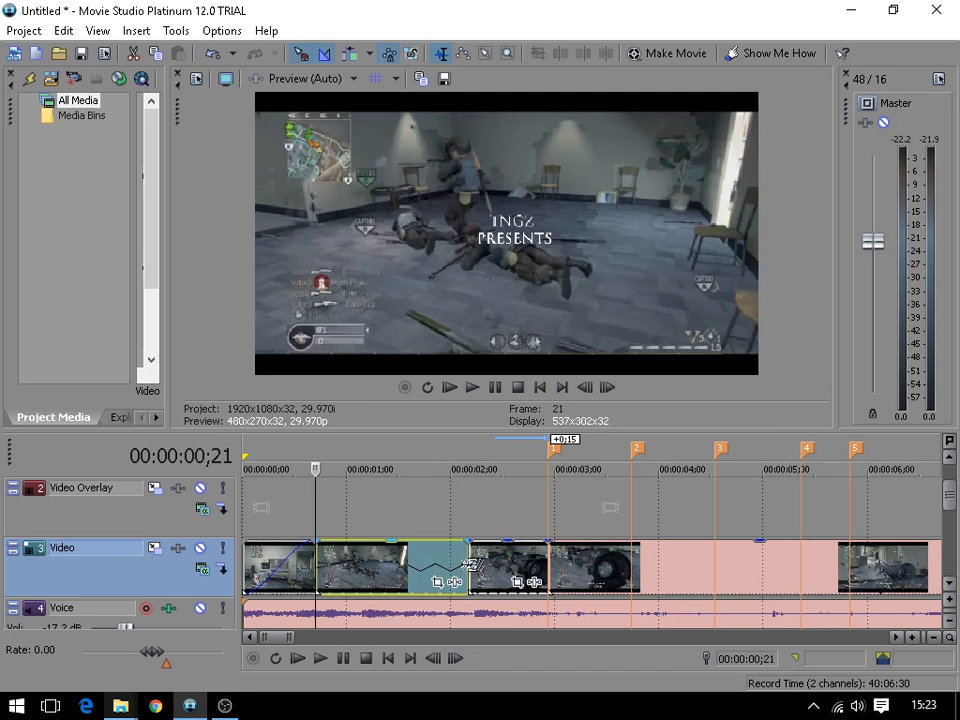
pyautogui.click(473, 566)
pyautogui.click(319, 569)
# - Step through the footage after marker 1 frame by frame and split the Video clip at 00:00:03;14
pyautogui.click(558, 567)
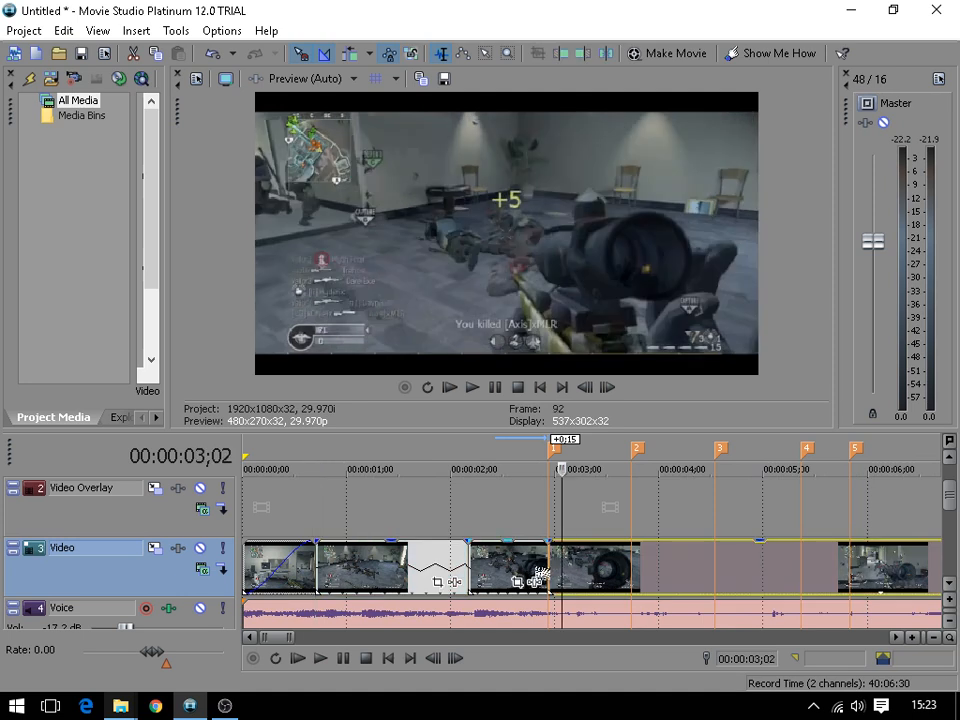
pyautogui.scroll(6, 540, 575)
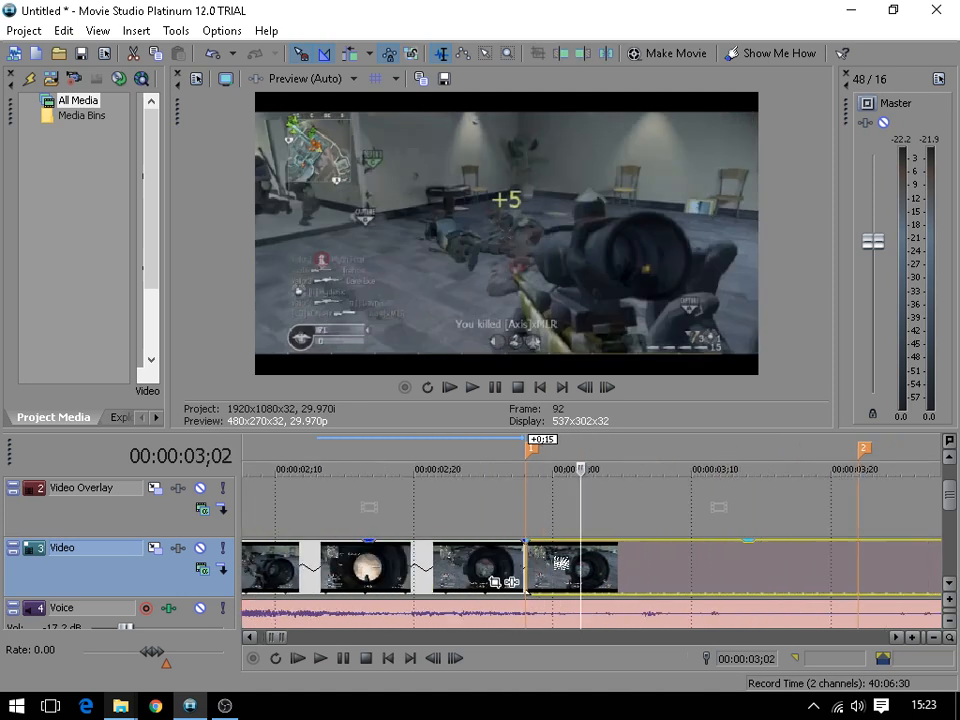
pyautogui.press('Left')
pyautogui.press('Left')
pyautogui.press('Left')
pyautogui.press('Left')
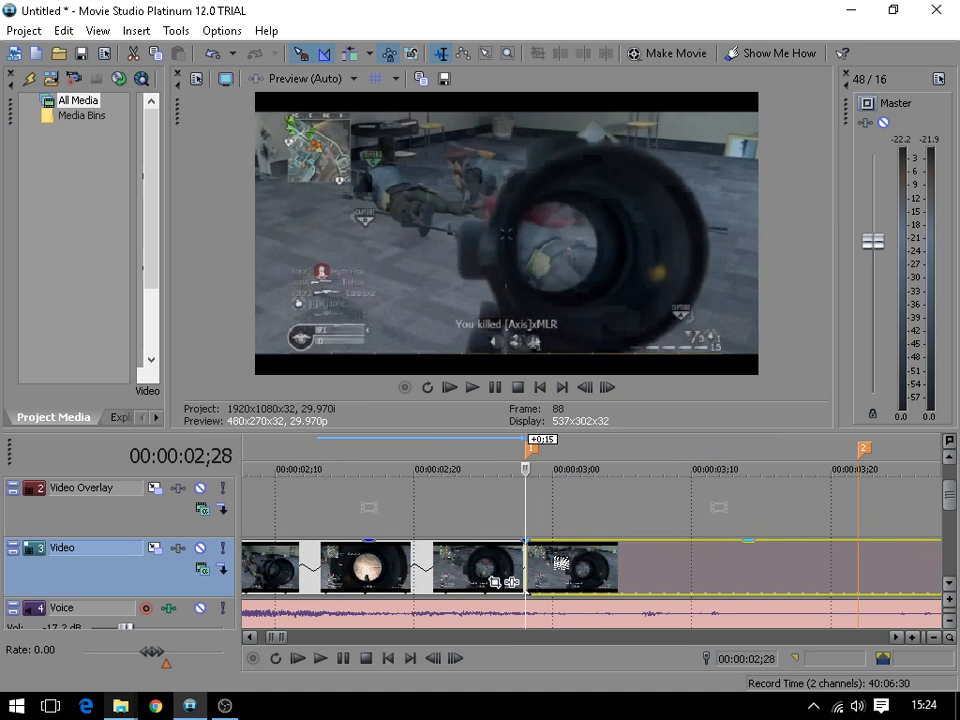
pyautogui.press('Right')
pyautogui.press('Right')
pyautogui.press('Right')
pyautogui.press('Right')
pyautogui.press('Right')
pyautogui.press('Right')
pyautogui.press('Right')
pyautogui.press('Right')
pyautogui.press('Right')
pyautogui.press('Right')
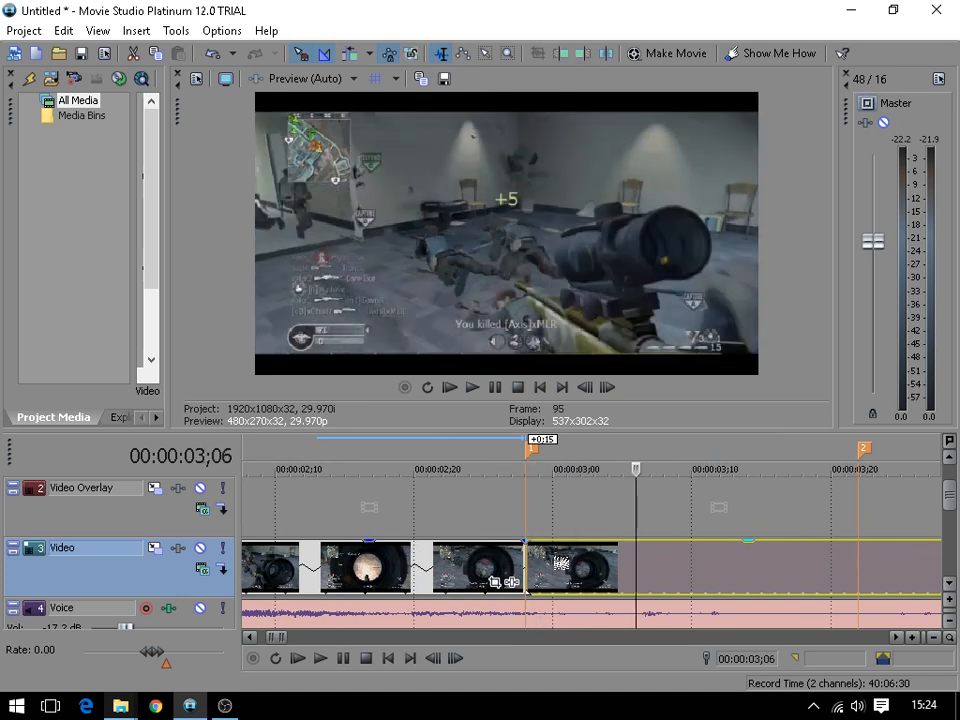
pyautogui.press('Right')
pyautogui.press('Right')
pyautogui.press('Right')
pyautogui.press('Right')
pyautogui.press('Right')
pyautogui.press('Right')
pyautogui.press('Right')
pyautogui.press('Right')
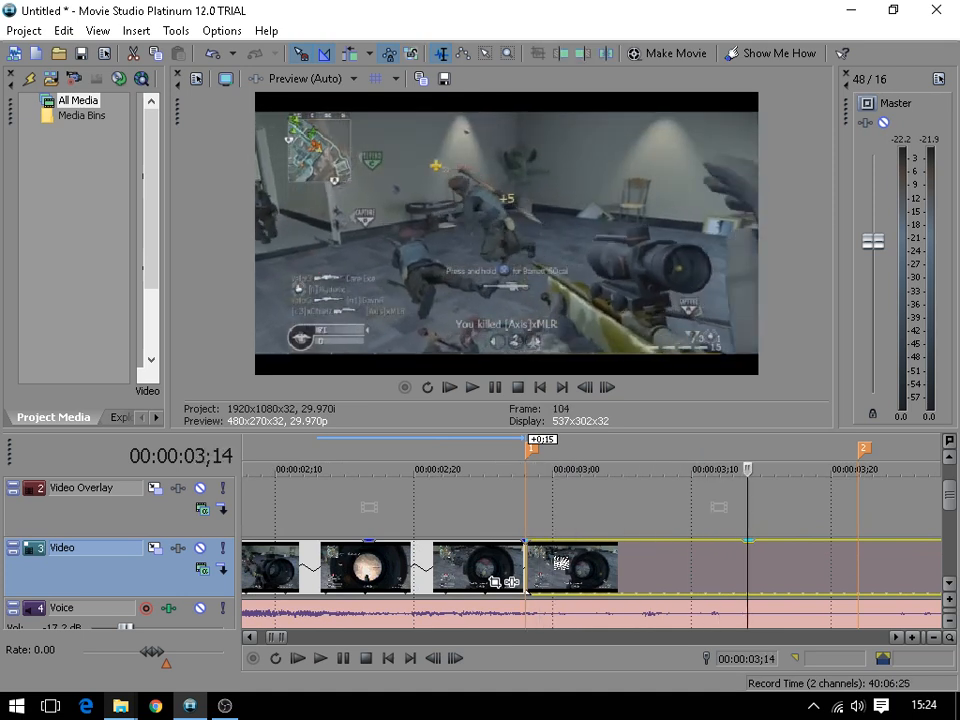
pyautogui.press('Left')
pyautogui.press('Left')
pyautogui.press('Left')
pyautogui.press('Right')
pyautogui.press('s')
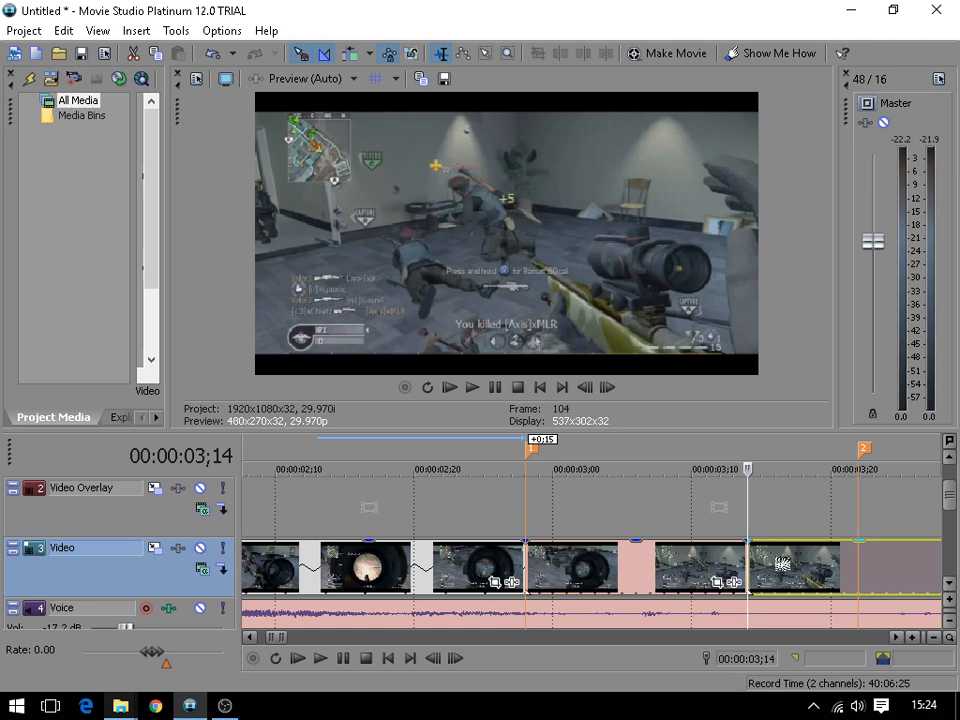
# - Speed up the segment after marker 1 by compressing it to about 00:00:03;09 and move the remaining footage against its end
pyautogui.moveTo(785, 563); pyautogui.dragTo(683, 578)
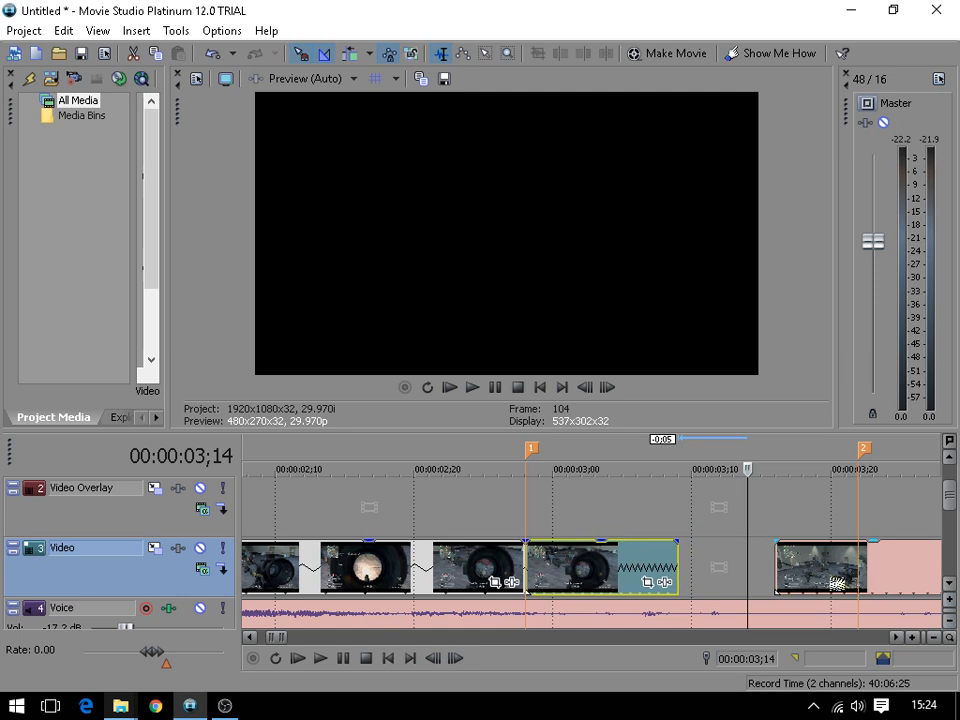
pyautogui.moveTo(835, 580); pyautogui.dragTo(742, 583)
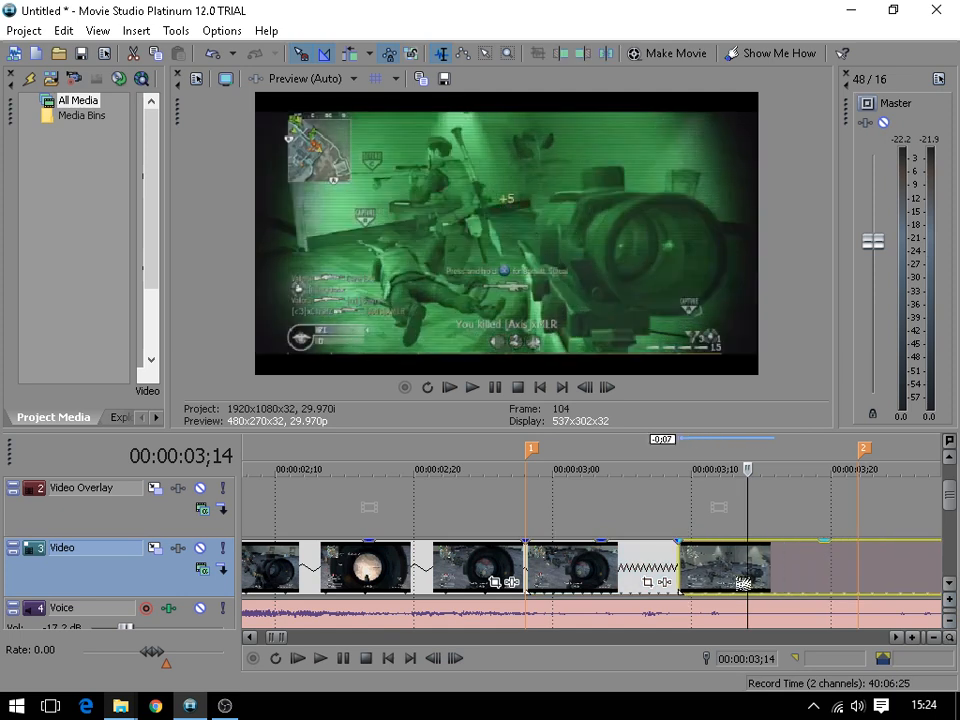
# - Step through the remaining footage to the next kill and split the Video clip there, at 00:00:03;25
pyautogui.press('Left')
pyautogui.press('Left')
pyautogui.press('Left')
pyautogui.press('Left')
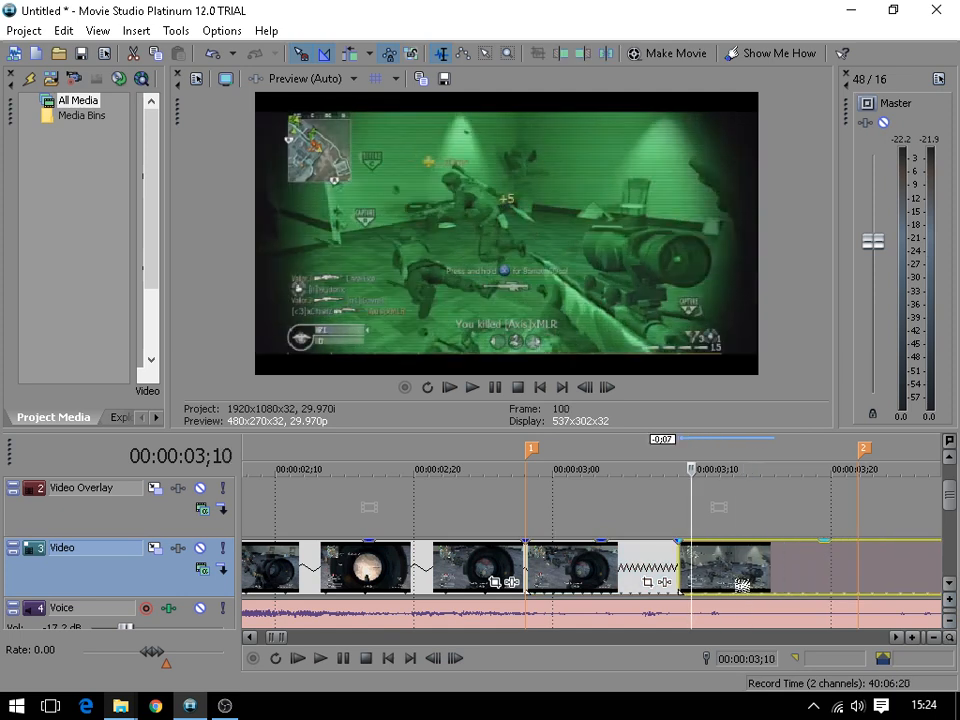
pyautogui.press('Right')
pyautogui.press('Right')
pyautogui.press('Right')
pyautogui.press('Right')
pyautogui.press('Right')
pyautogui.press('Right')
pyautogui.press('Right')
pyautogui.press('Right')
pyautogui.press('Right')
pyautogui.press('Right')
pyautogui.press('Right')
pyautogui.press('Right')
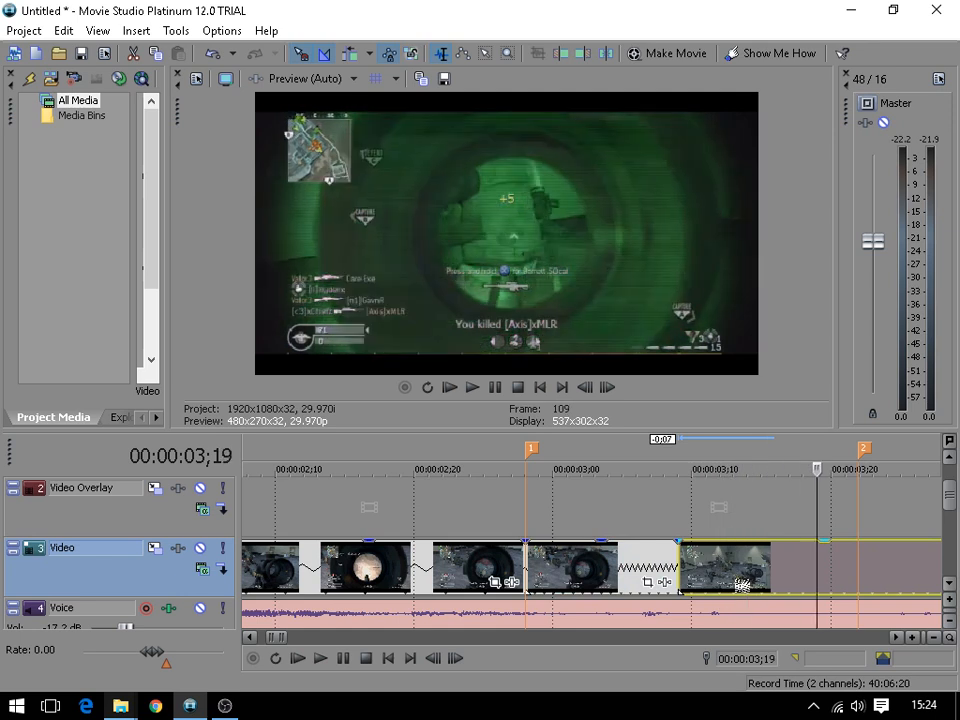
pyautogui.press('Right')
pyautogui.press('Right')
pyautogui.press('Right')
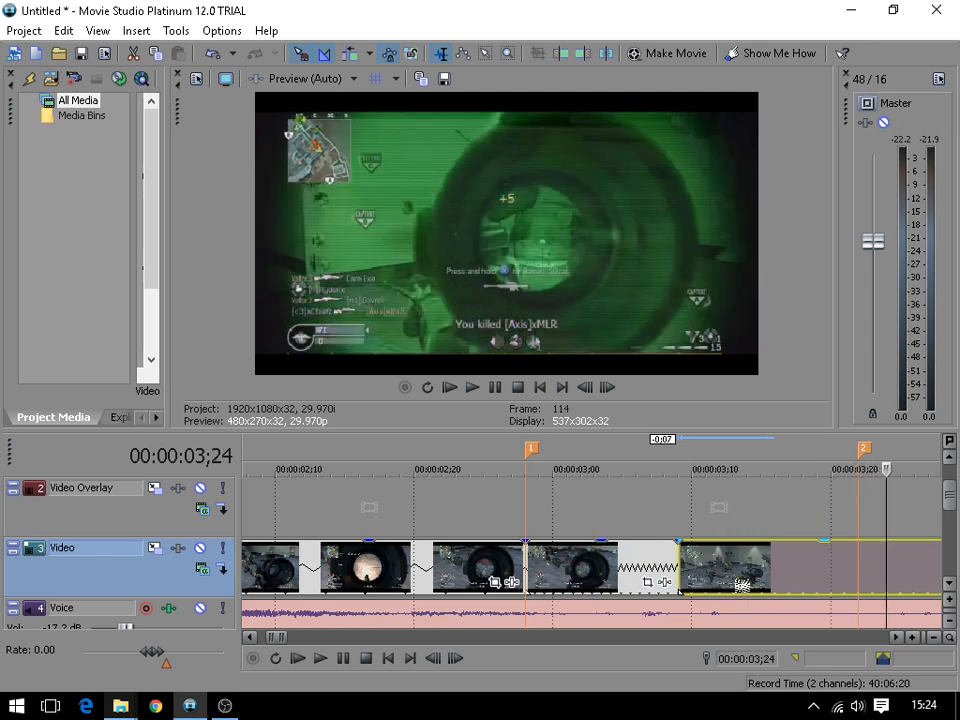
pyautogui.press('Left')
pyautogui.press('Right')
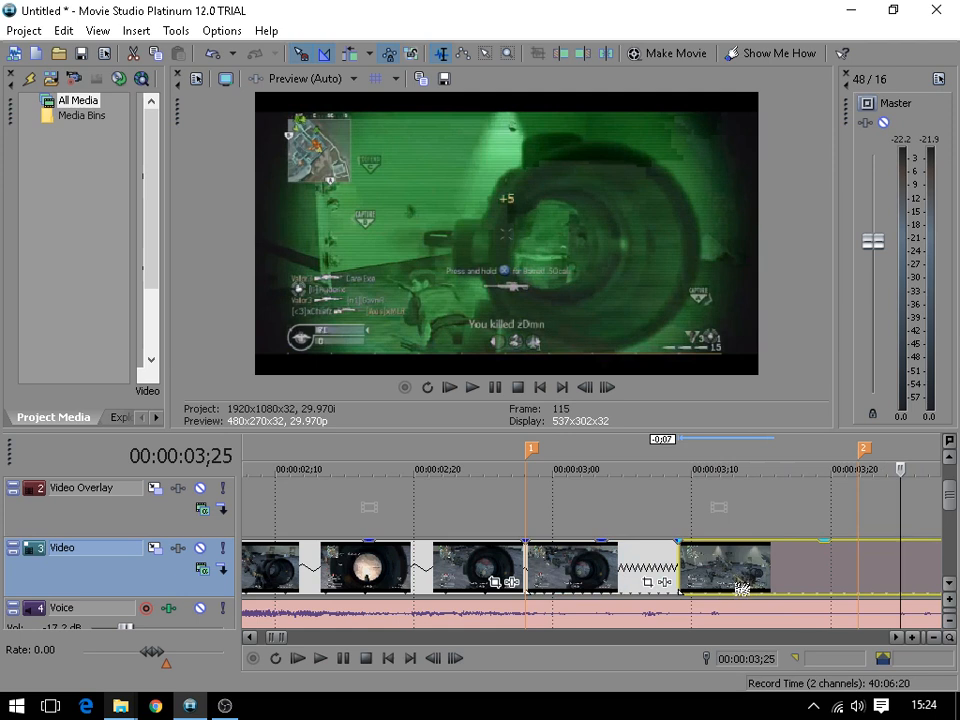
# - Speed up the segment before the new cut so it ends at marker 2 and move the remaining footage to that marker
pyautogui.moveTo(741, 590); pyautogui.dragTo(868, 588)
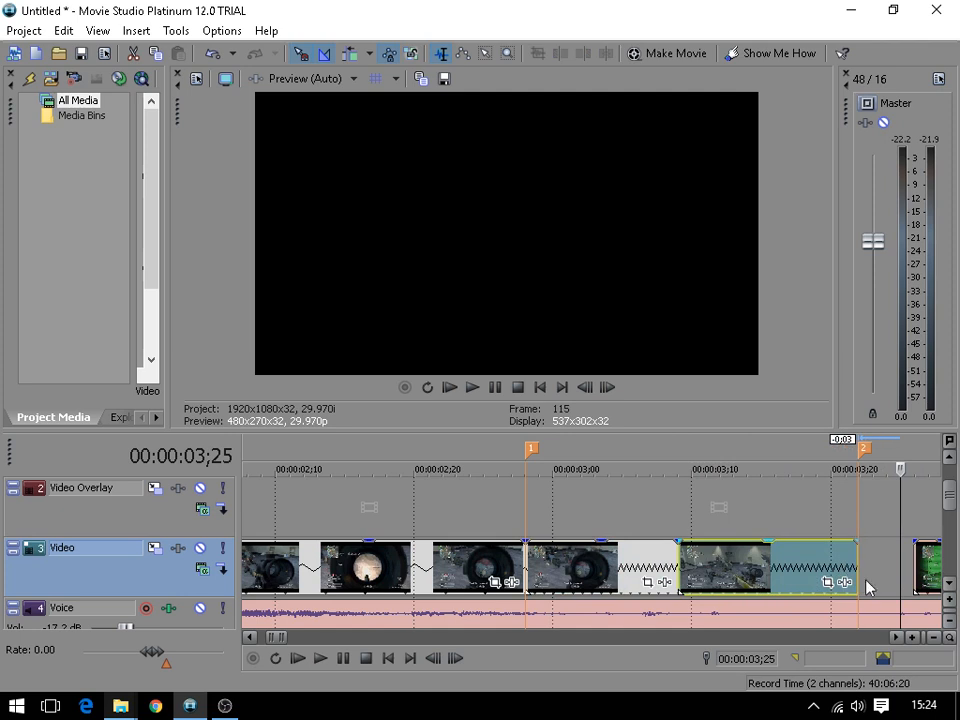
pyautogui.moveTo(932, 573); pyautogui.dragTo(870, 574)
# - Delete the gameplay audio from the Voice track
pyautogui.click(950, 585)
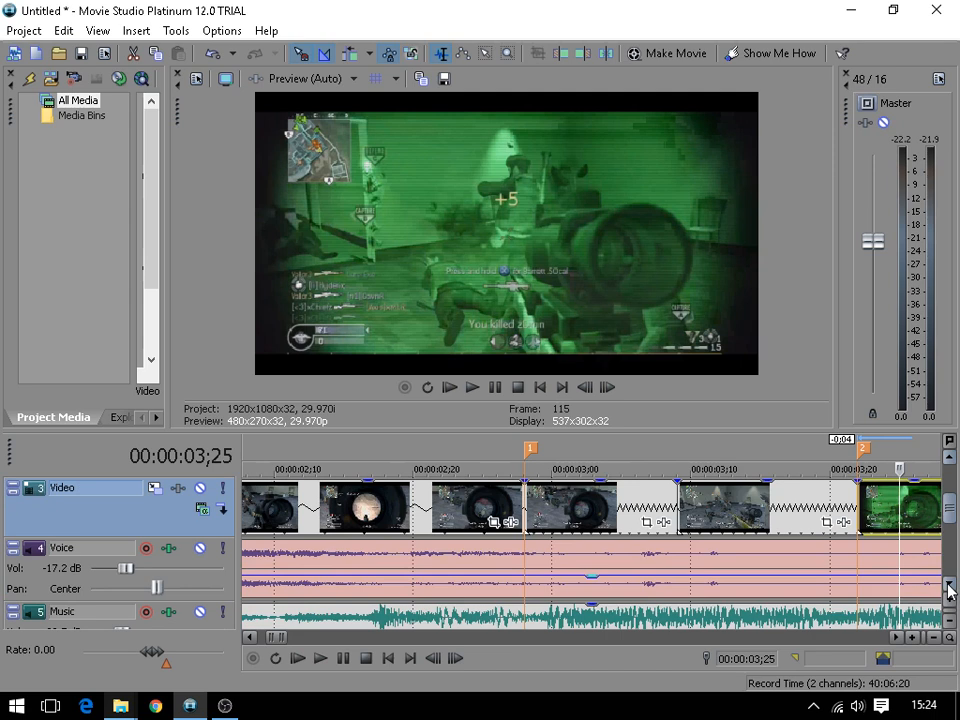
pyautogui.click(441, 553)
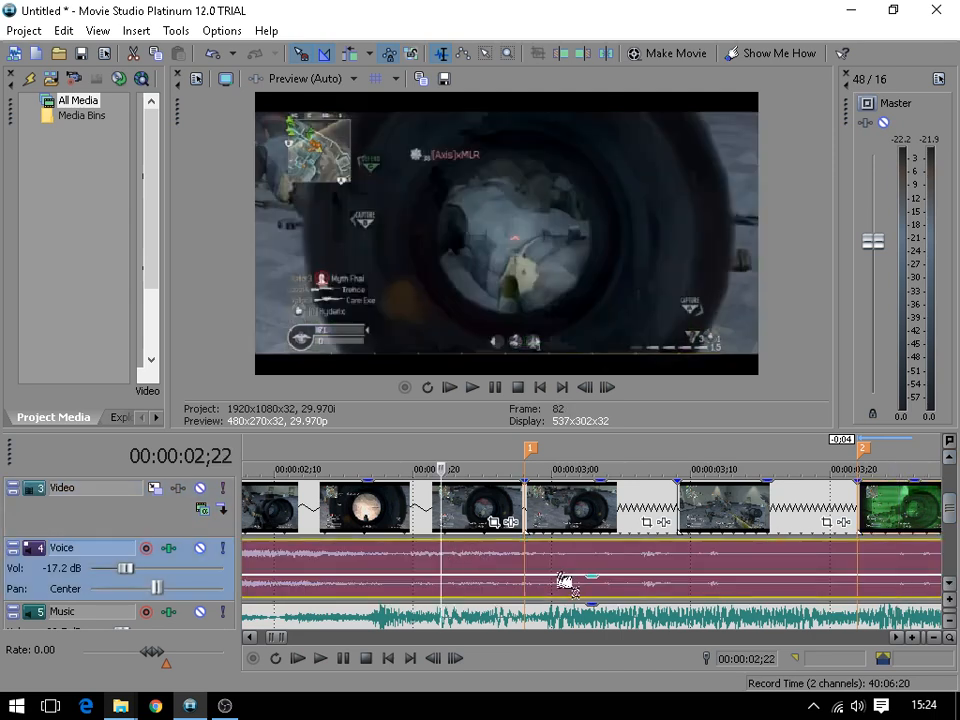
pyautogui.press('Delete')
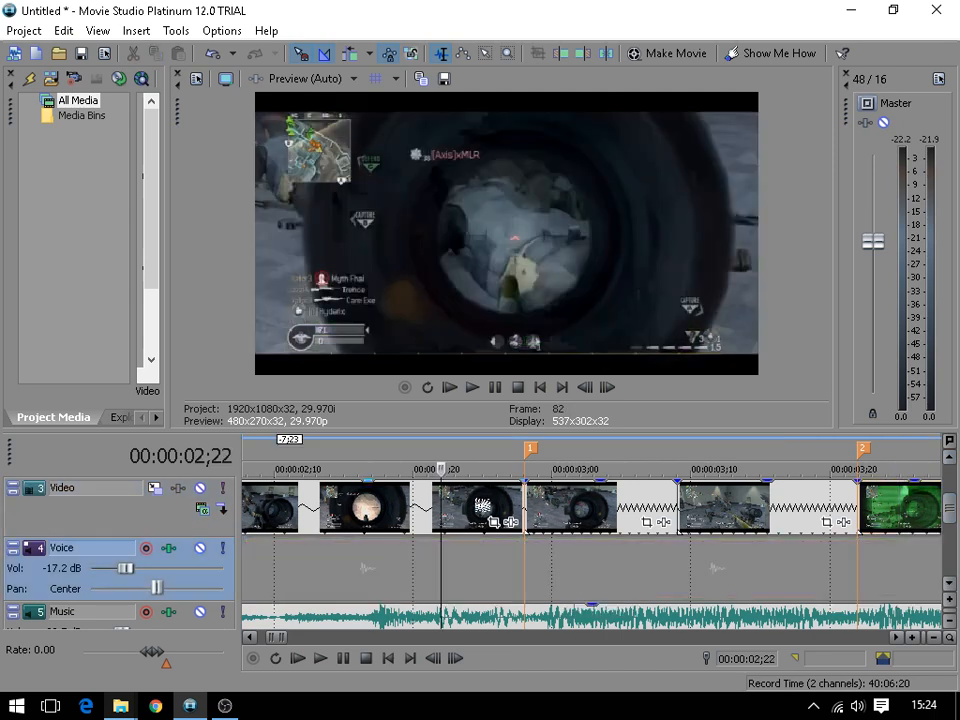
pyautogui.click(482, 507)
pyautogui.click(566, 511)
pyautogui.click(704, 516)
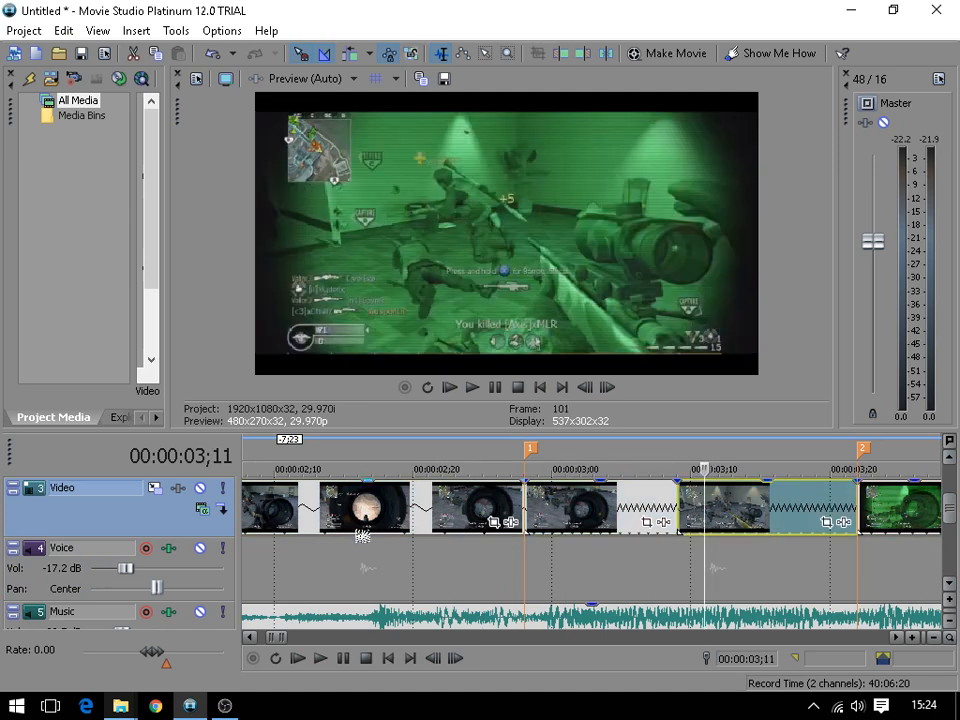
# - Play the edited sequence from the start of the timeline to review how the cuts match the music
pyautogui.click(330, 553)
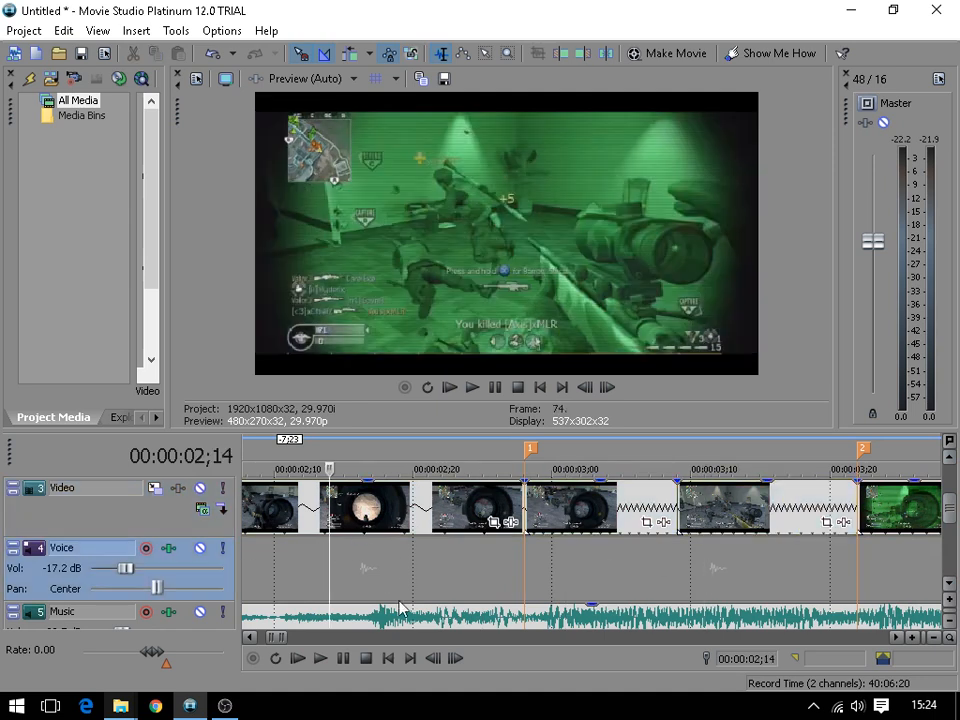
pyautogui.click(388, 658)
pyautogui.scroll(-5, 484, 585)
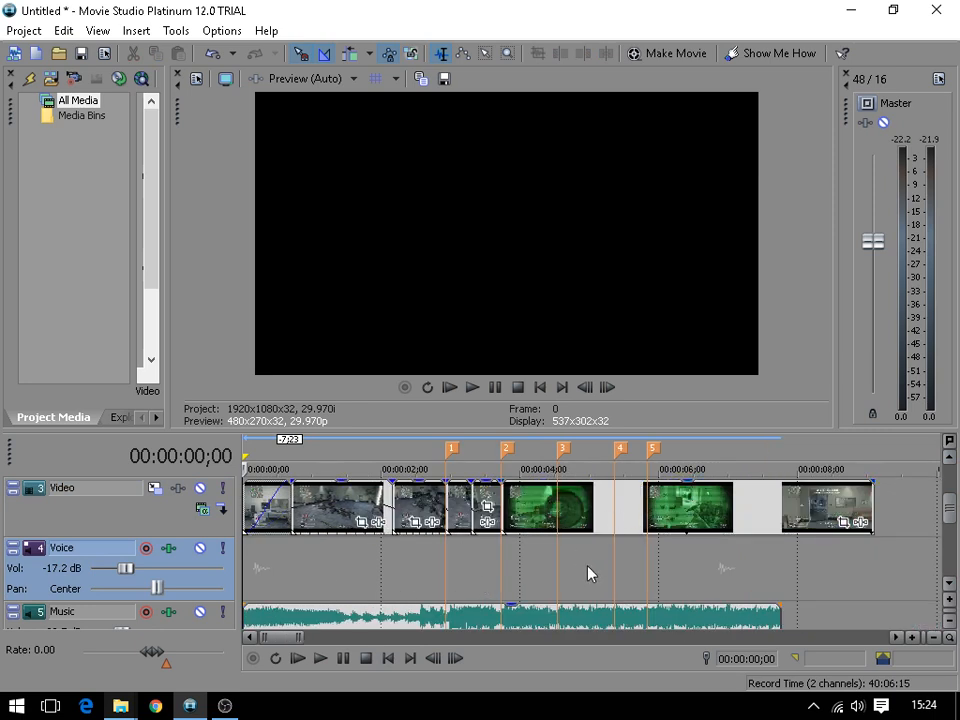
pyautogui.scroll(2, 589, 567)
pyautogui.scroll(-2, 589, 545)
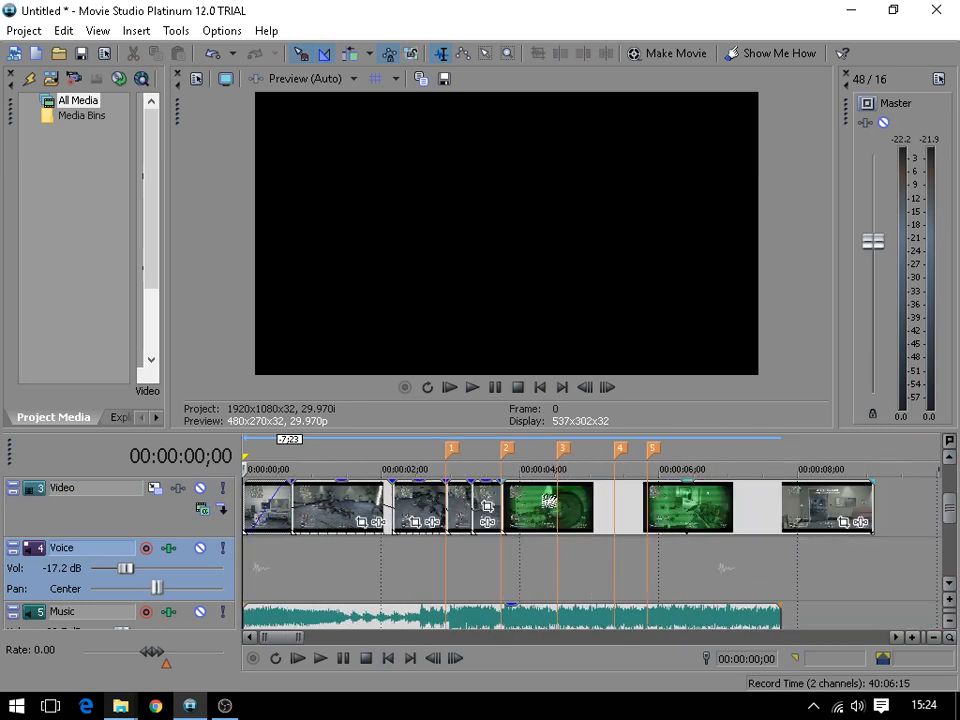
pyautogui.click(472, 388)
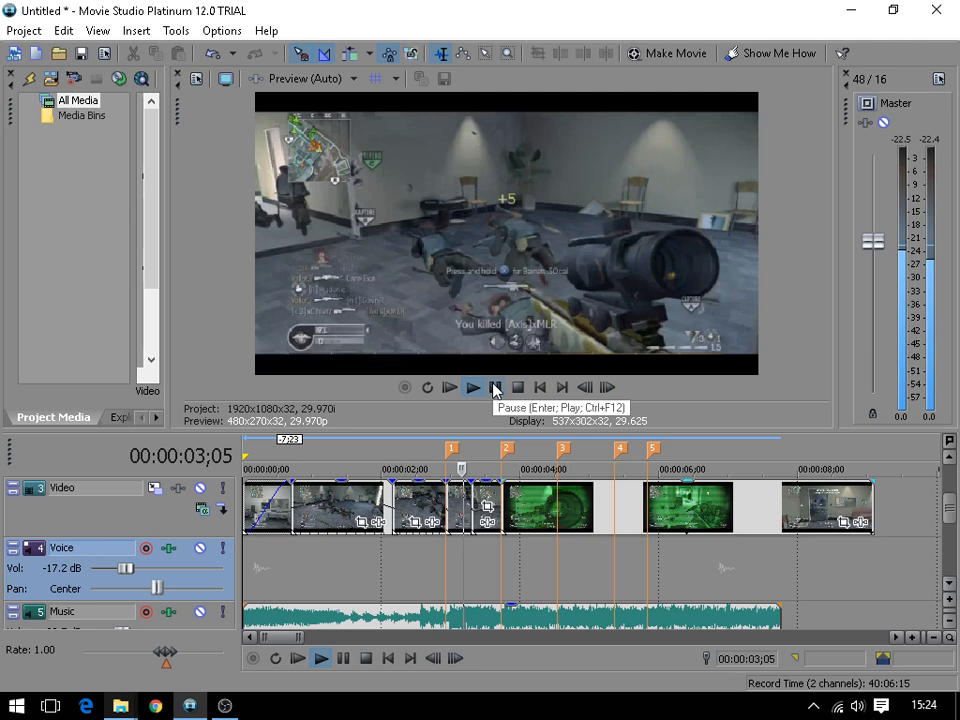
pyautogui.click(494, 388)
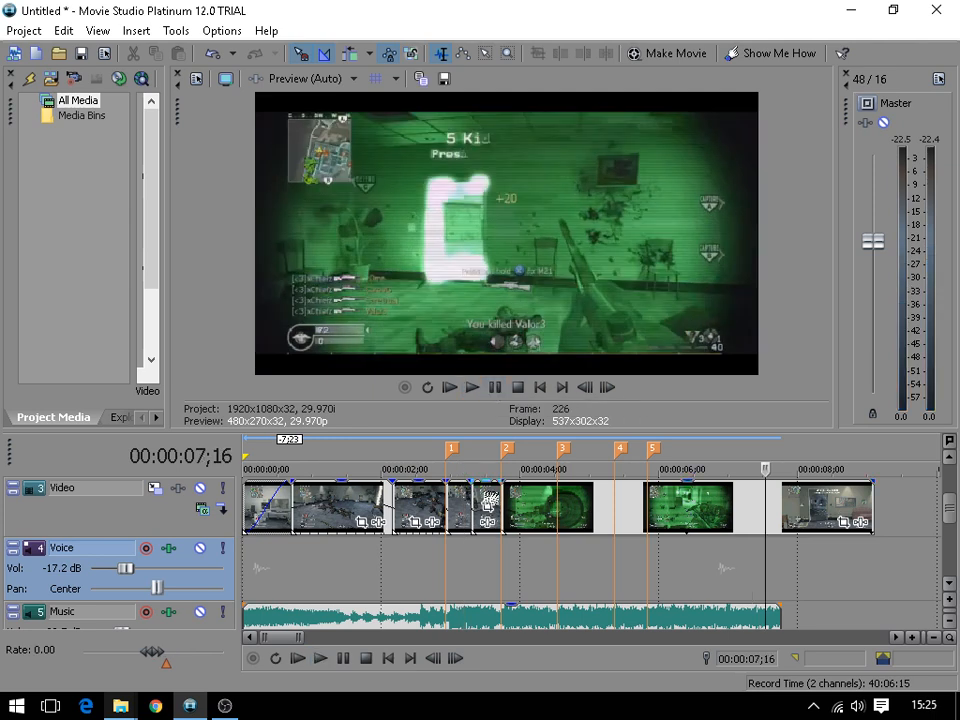
# - Examine the cut segments around markers 1 and 2 frame by frame in the preview
pyautogui.click(490, 497)
pyautogui.scroll(3, 593, 503)
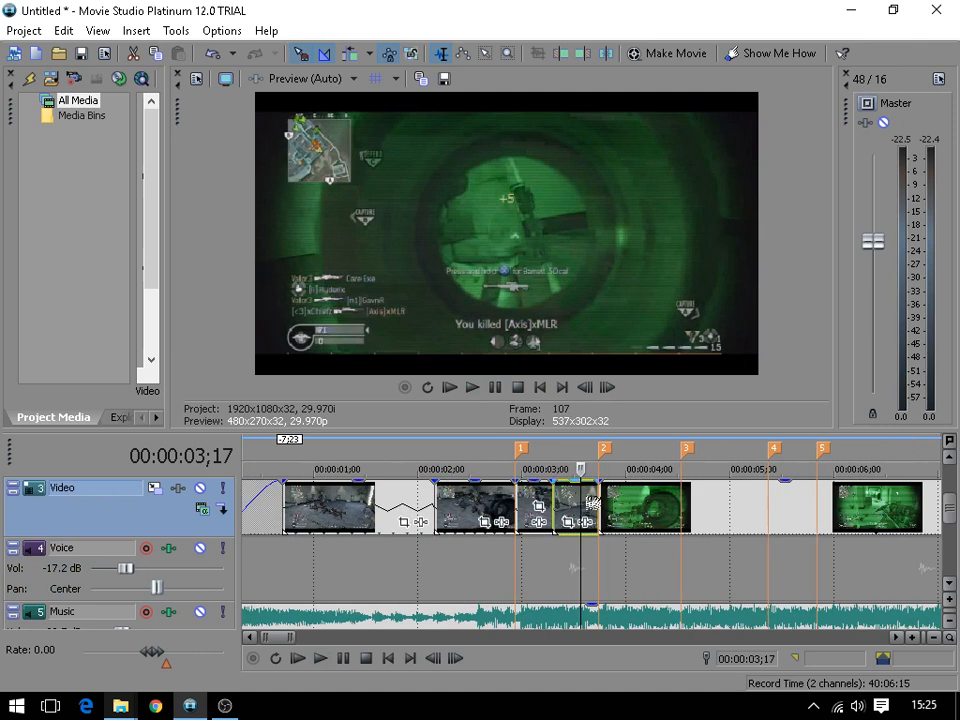
pyautogui.scroll(3, 593, 503)
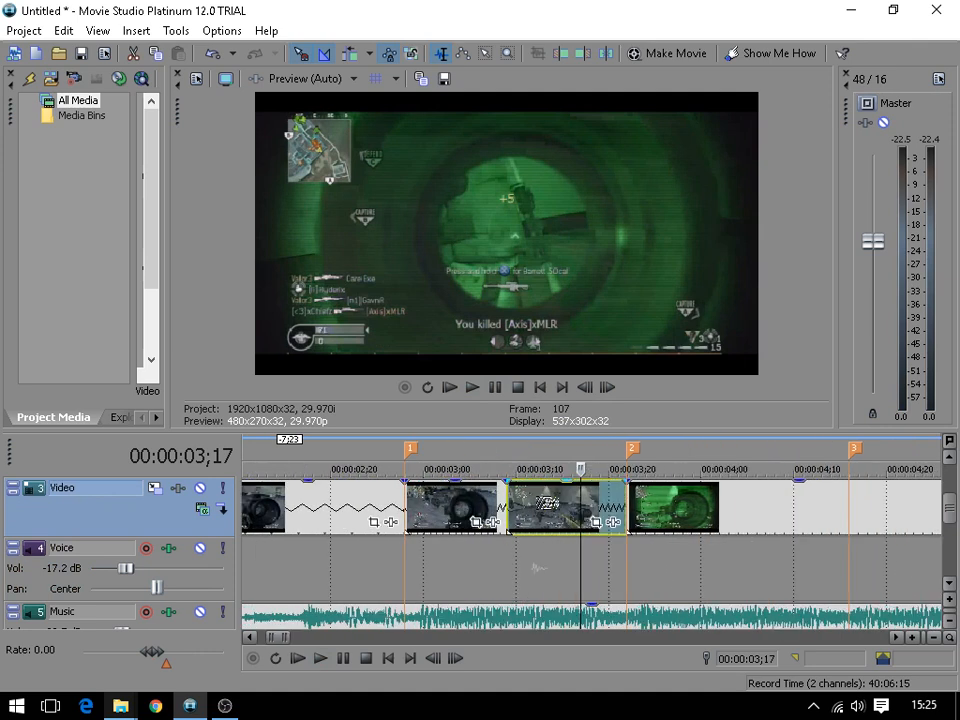
pyautogui.click(349, 505)
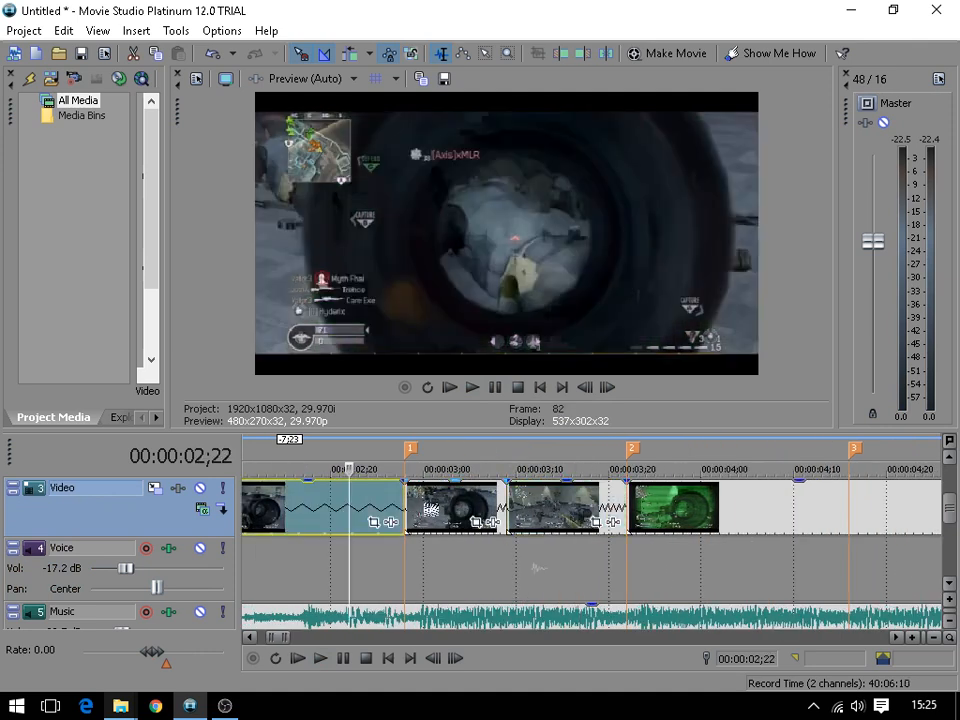
pyautogui.click(431, 505)
pyautogui.click(543, 505)
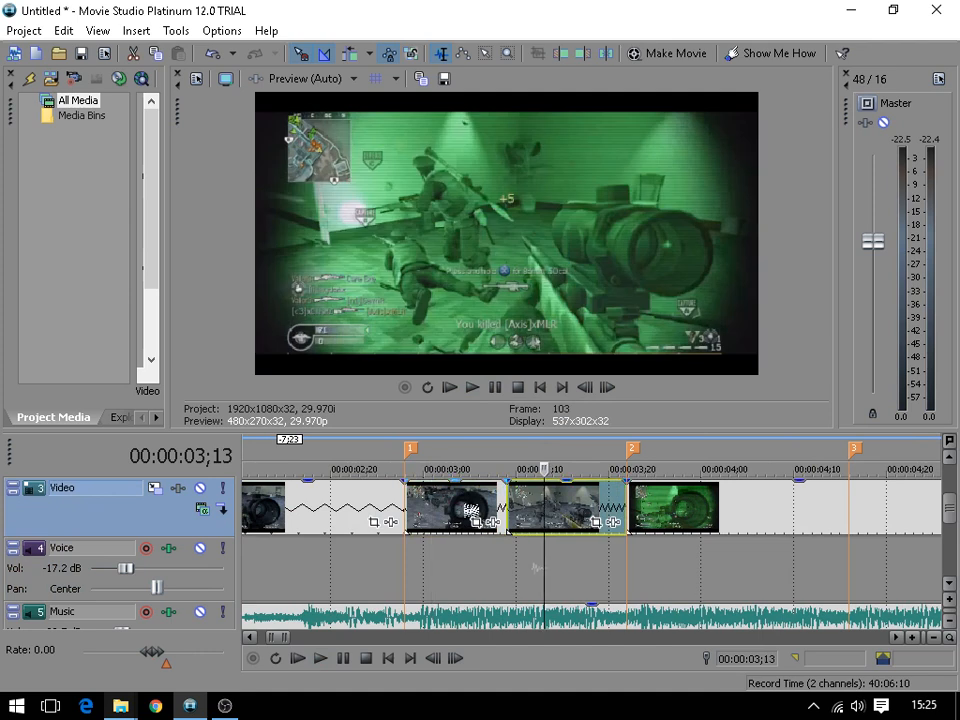
pyautogui.click(451, 511)
pyautogui.click(562, 511)
# - Play and step through the footage after marker 2 to the next kill and split the Video clip there, at 00:00:04;22
pyautogui.click(655, 513)
pyautogui.scroll(-2, 655, 514)
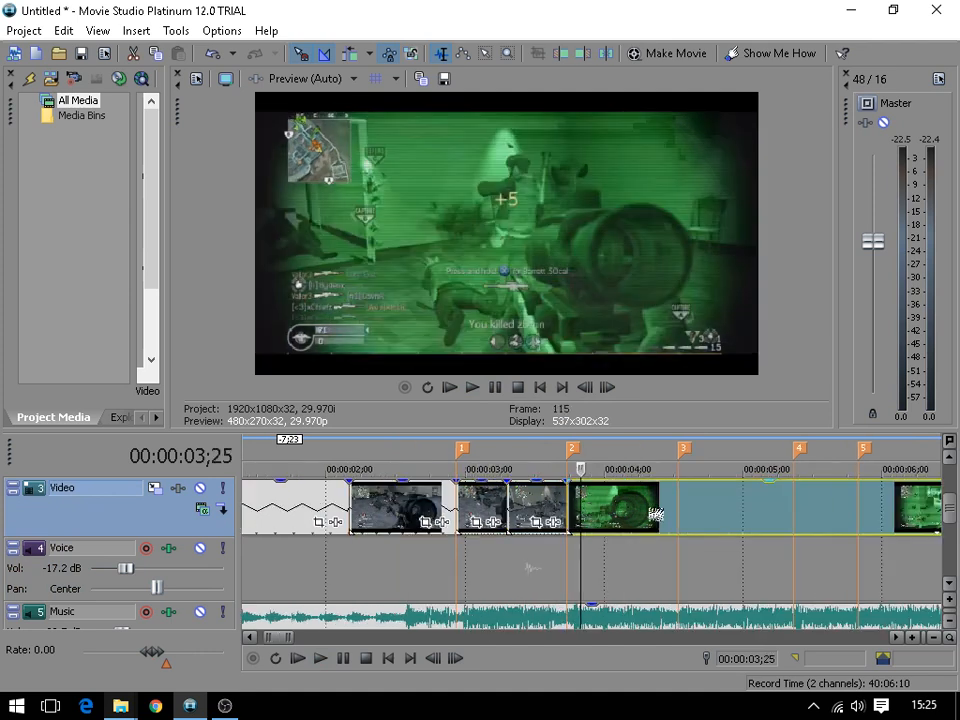
pyautogui.press('space')
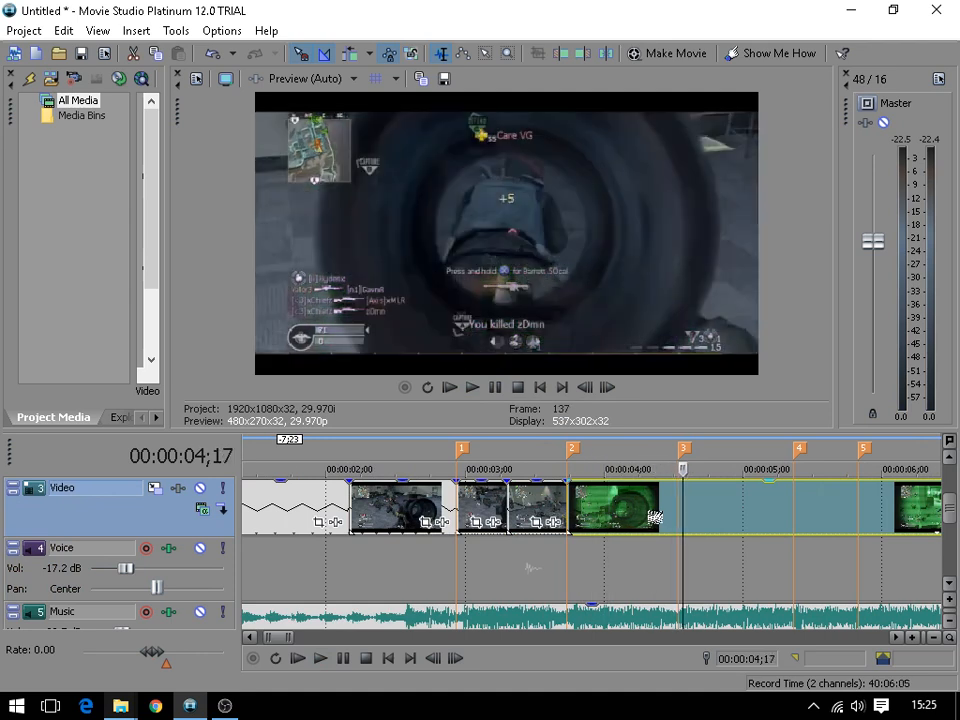
pyautogui.press('Left')
pyautogui.press('Left')
pyautogui.press('Left')
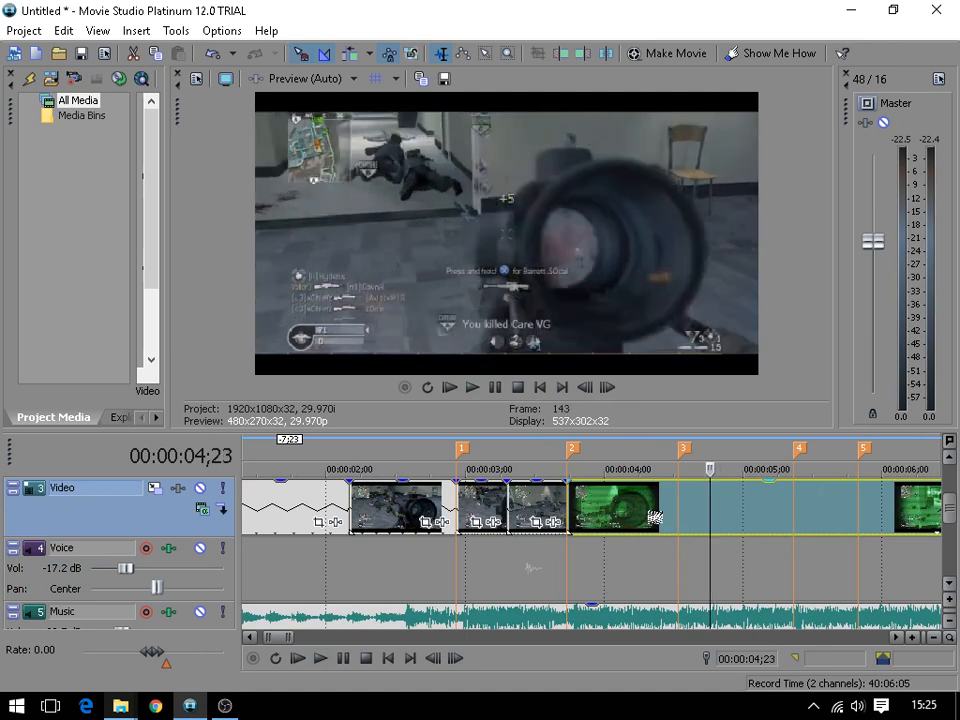
pyautogui.press('Right')
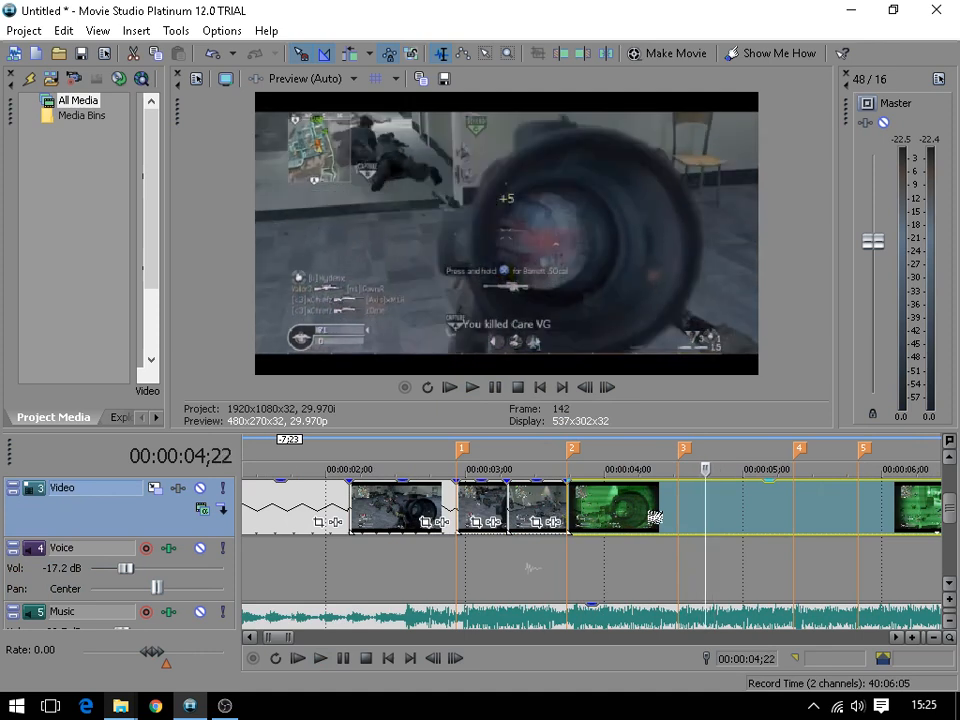
pyautogui.press('s')
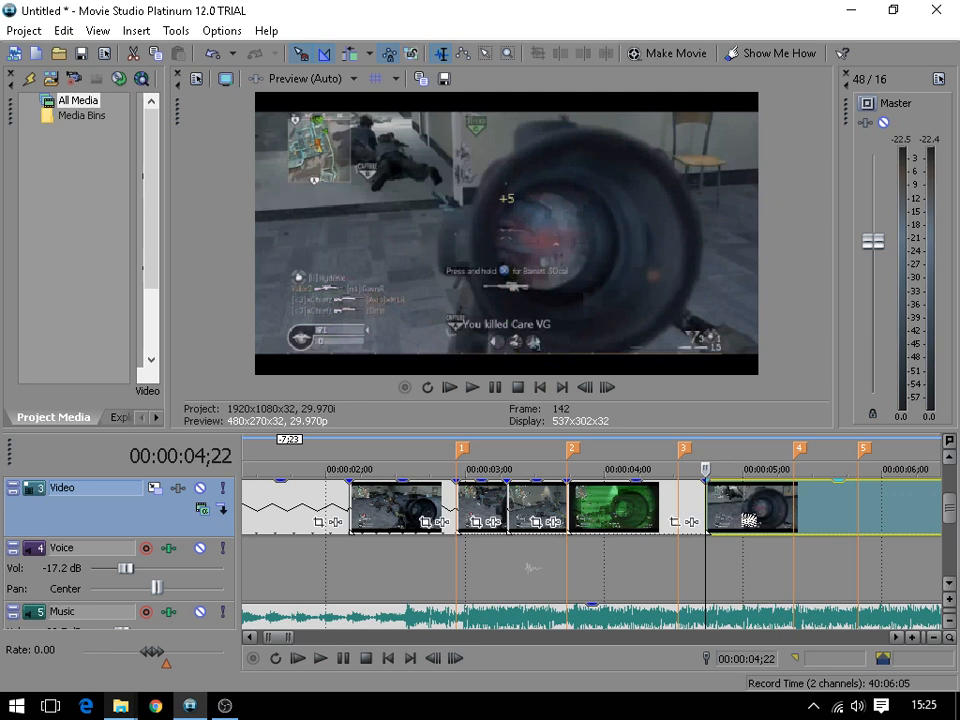
# - Speed up the segment before the new cut so it ends at marker 3 and move the remaining footage to that marker
pyautogui.moveTo(705, 531)
pyautogui.mouseDown()
pyautogui.moveTo(720, 531)
pyautogui.moveTo(680, 534)
pyautogui.mouseUp()
pyautogui.moveTo(750, 527); pyautogui.dragTo(710, 529)
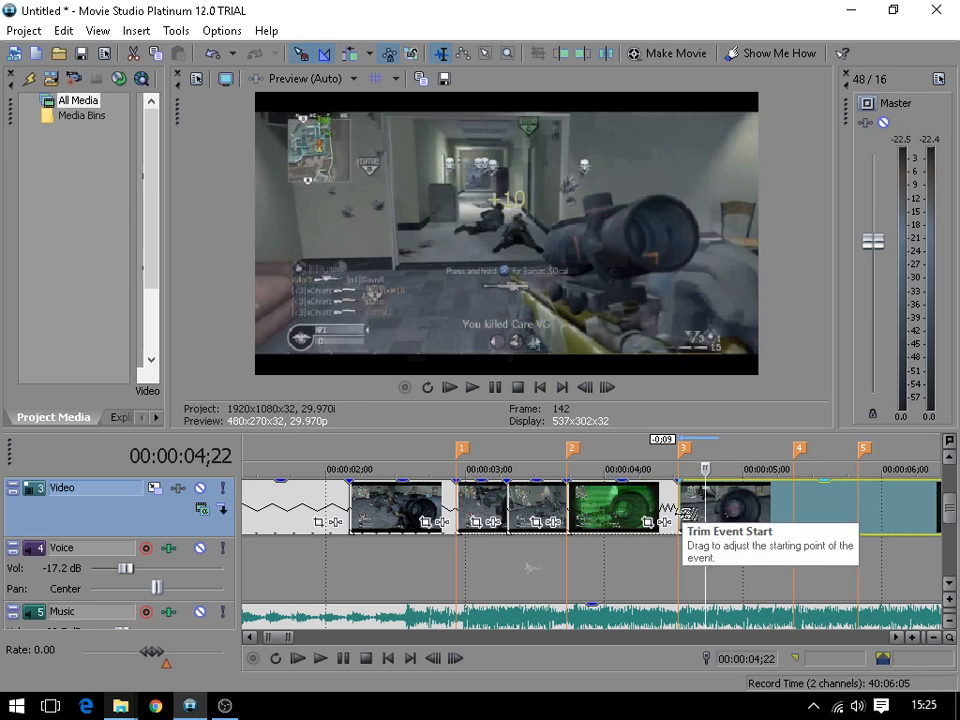
# - Step through the footage after marker 3 to the end of the kill action and split the Video clip at 00:00:05;02
pyautogui.press('Right')
pyautogui.press('Right')
pyautogui.press('Right')
pyautogui.press('Right')
pyautogui.press('Right')
pyautogui.press('Right')
pyautogui.press('Right')
pyautogui.press('Right')
pyautogui.press('Right')
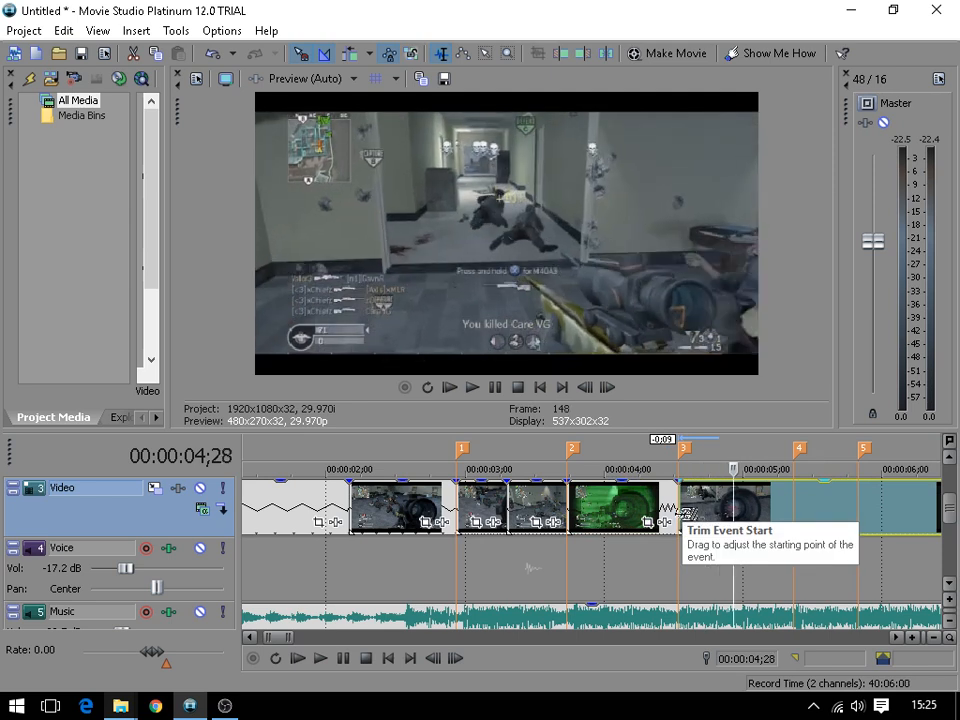
pyautogui.press('Right')
pyautogui.press('Right')
pyautogui.press('Left')
pyautogui.press('Left')
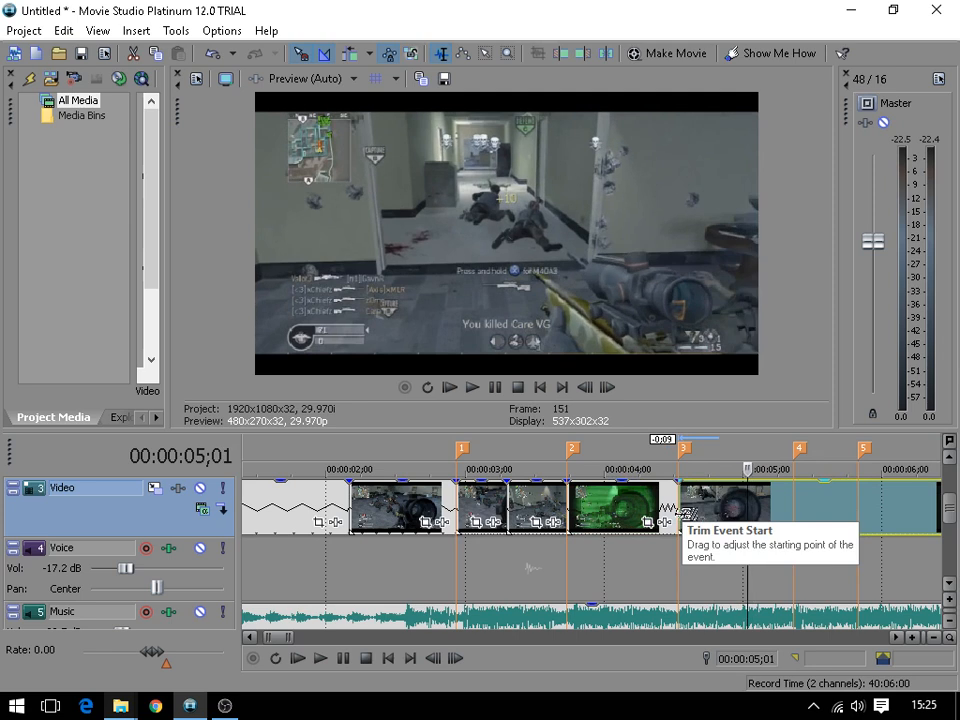
pyautogui.press('Right')
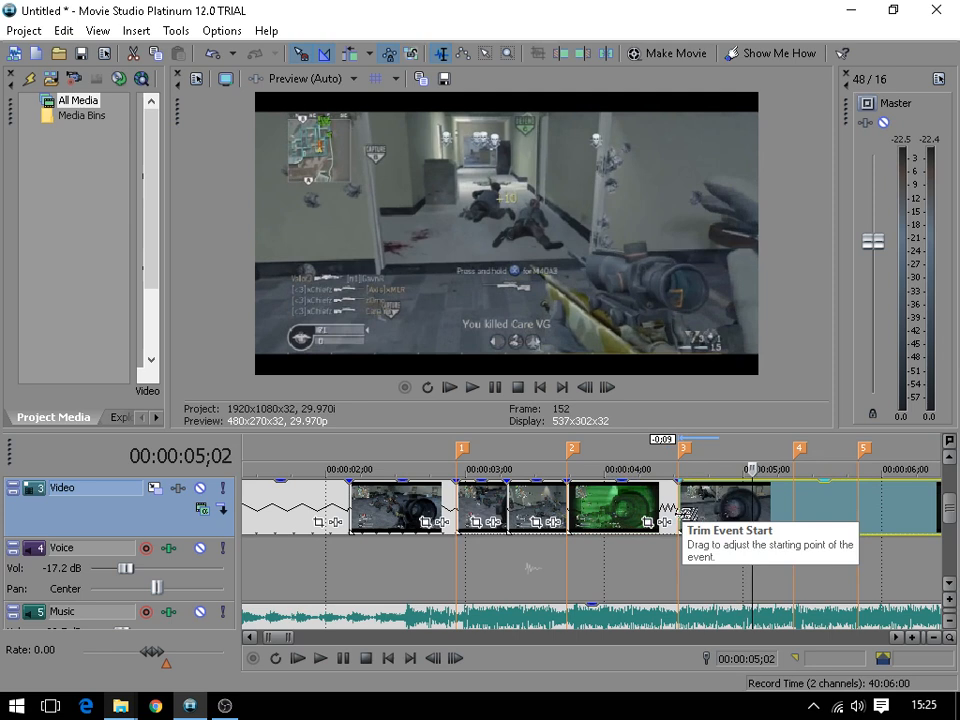
pyautogui.press('s')
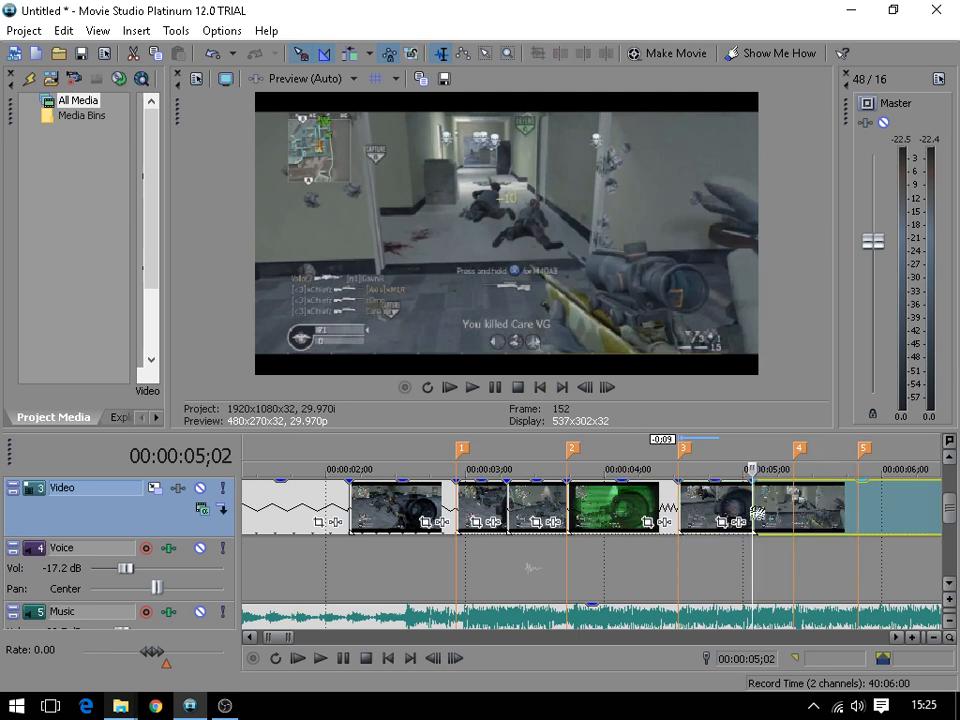
# - Examine the footage between marker 3, the 00:00:05;02 cut and marker 4 in the preview
pyautogui.click(721, 512)
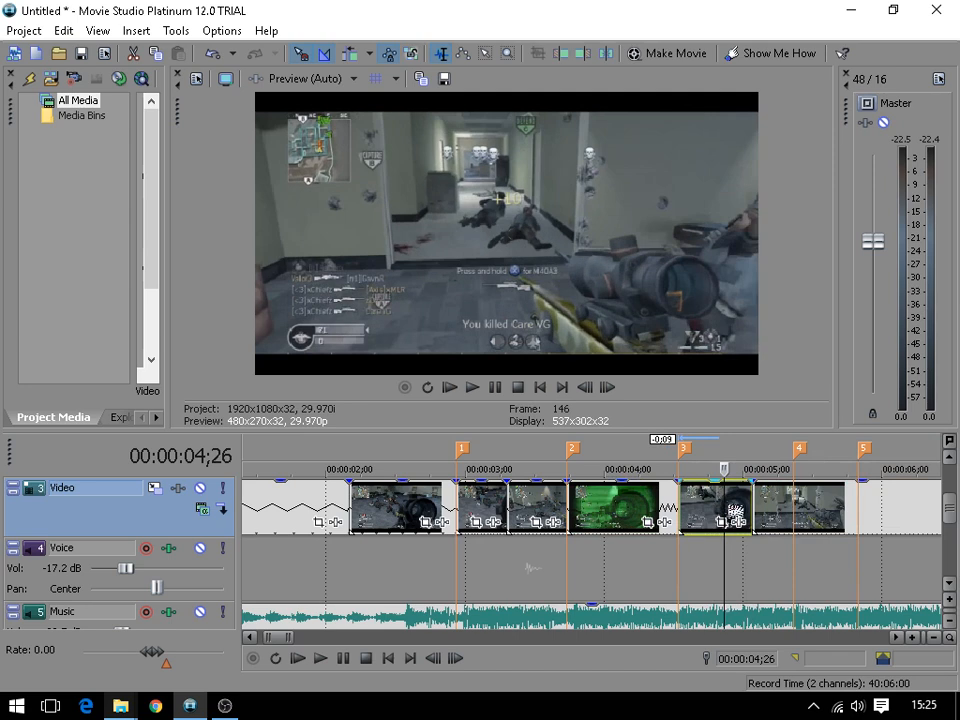
pyautogui.click(795, 508)
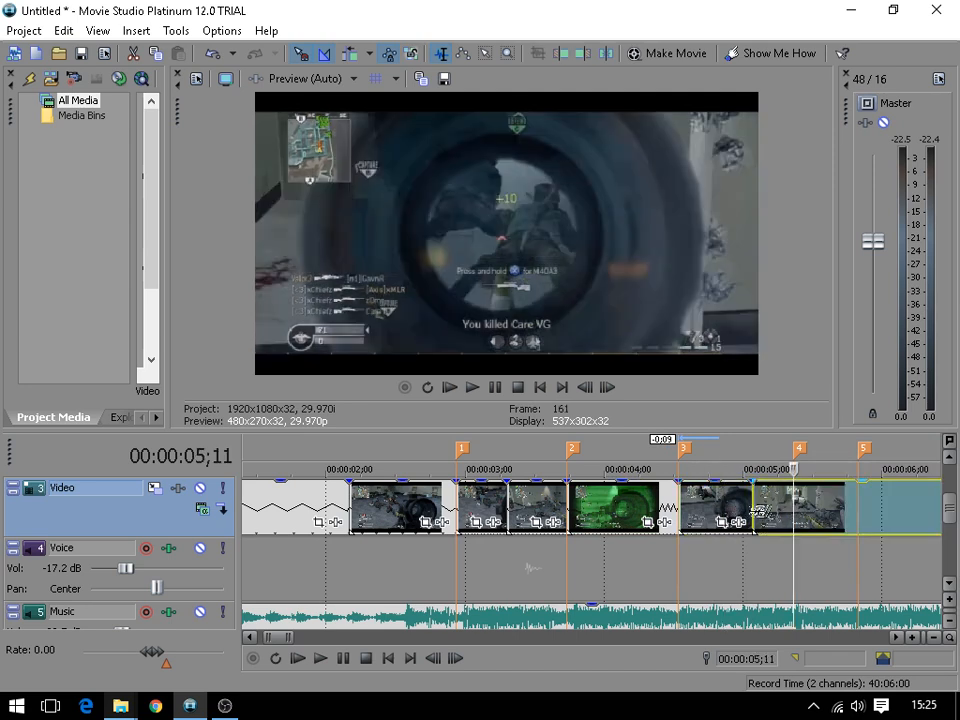
pyautogui.scroll(-2, 704, 509)
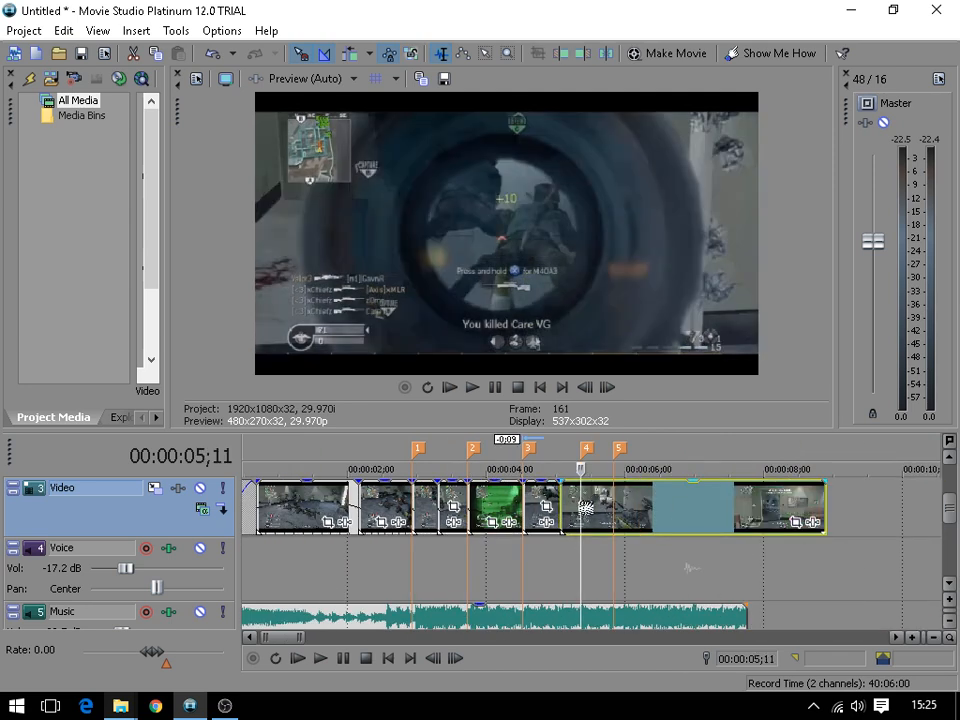
pyautogui.scroll(3, 585, 507)
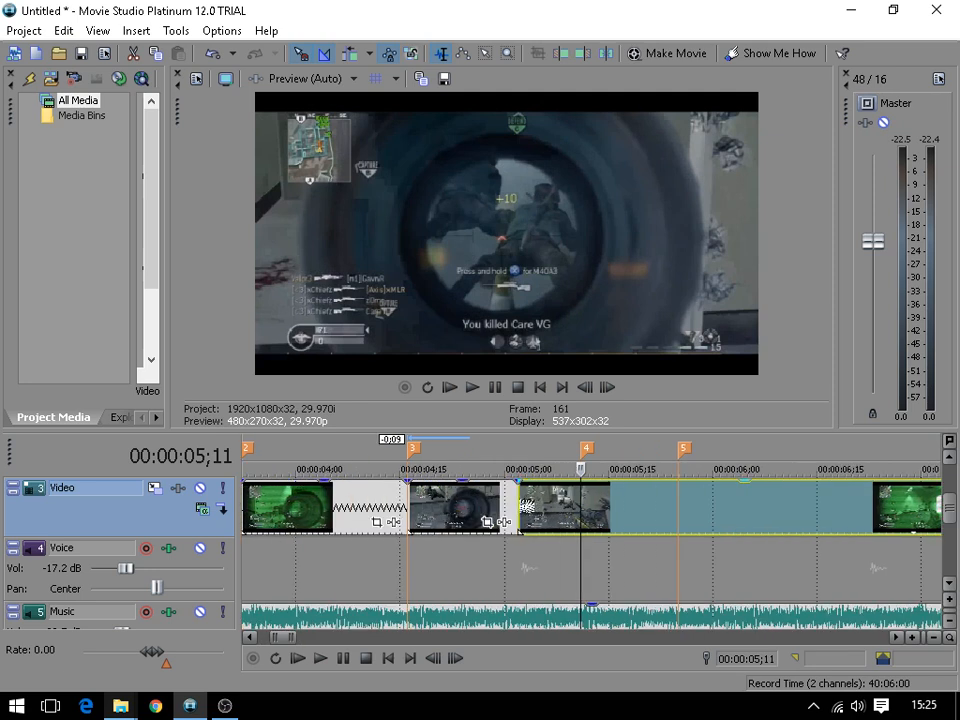
pyautogui.click(520, 509)
pyautogui.click(578, 515)
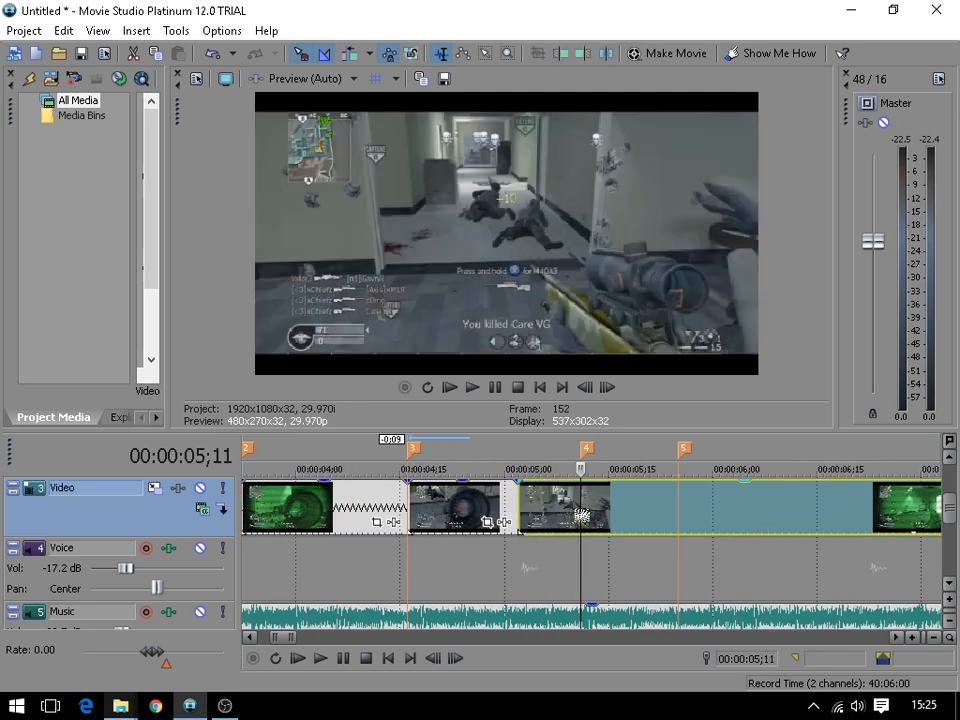
pyautogui.click(522, 509)
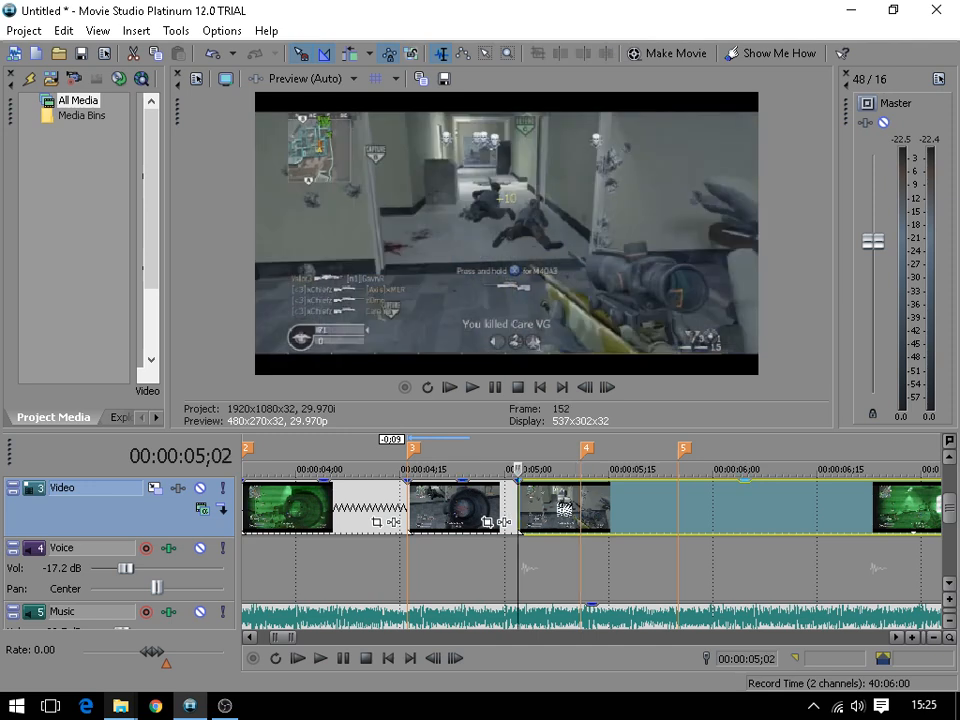
pyautogui.click(572, 509)
pyautogui.click(548, 512)
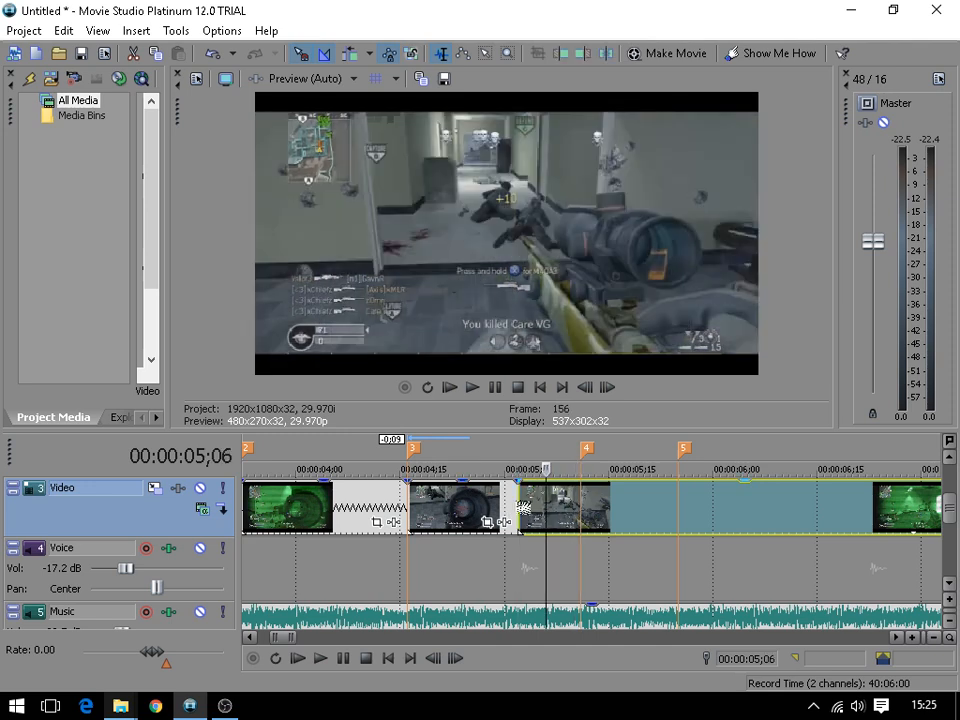
pyautogui.click(522, 509)
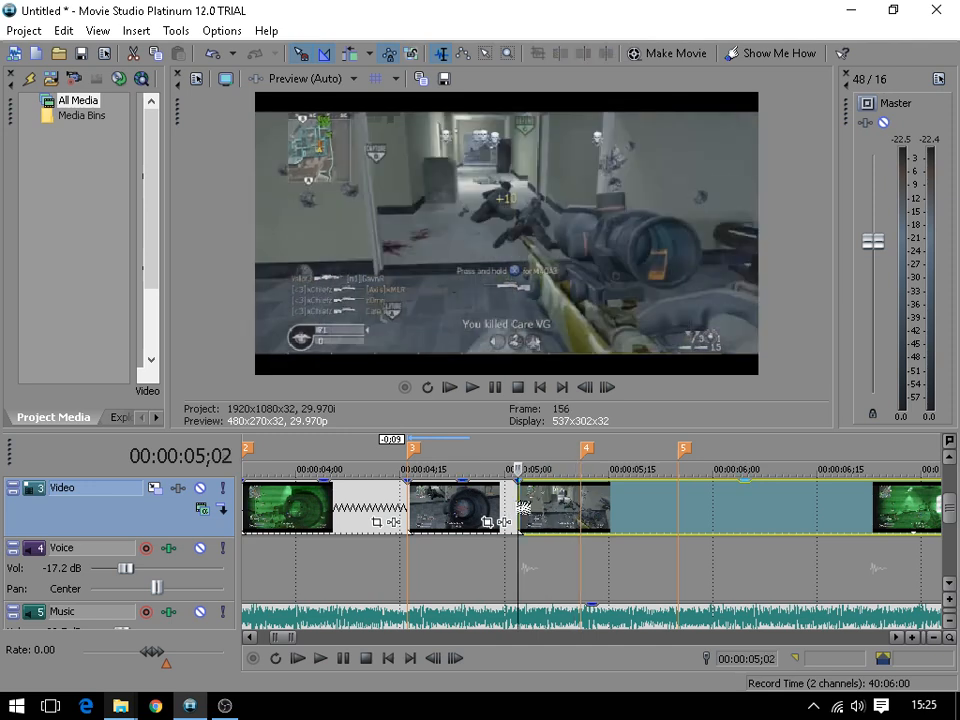
pyautogui.click(580, 510)
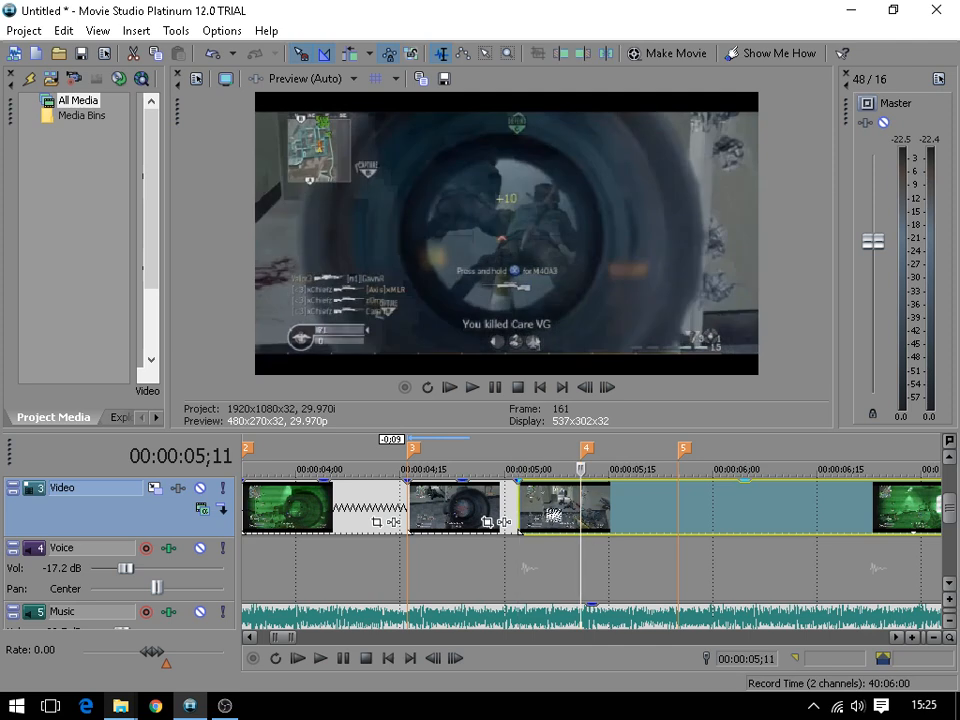
# - Play and step from the 00:00:05;02 cut to the next kill and split the Video clip there, at 00:00:05;19
pyautogui.click(522, 510)
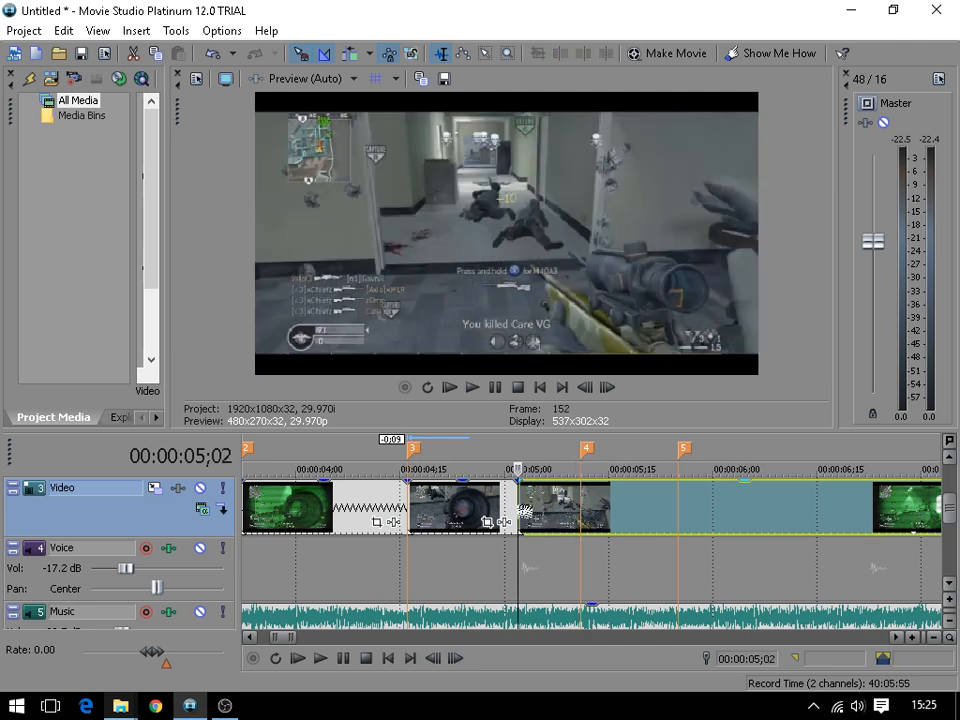
pyautogui.press('space')
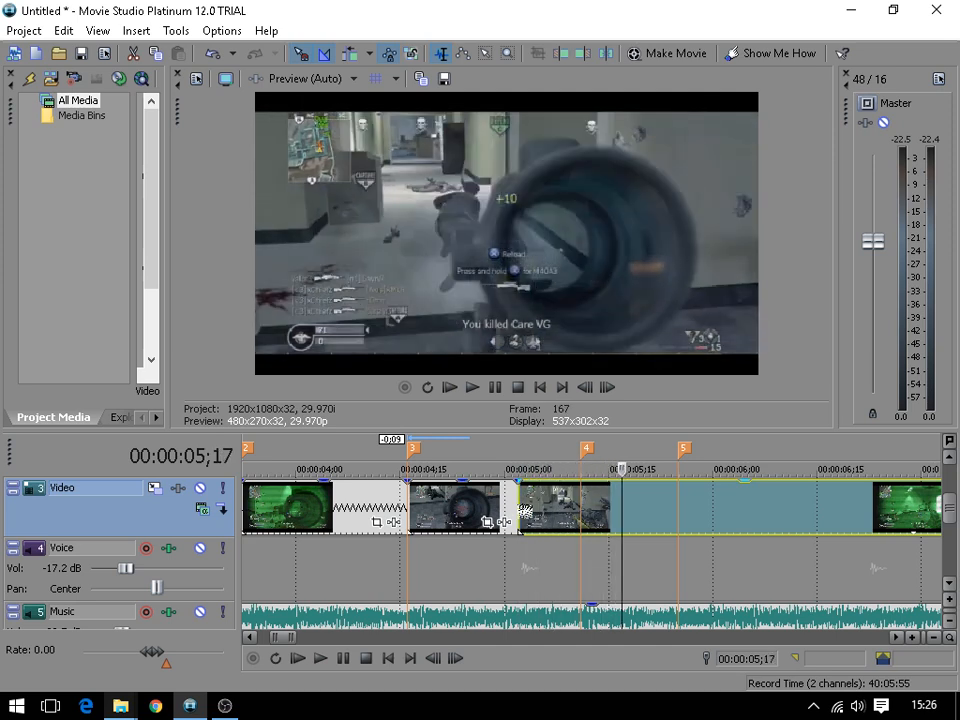
pyautogui.press('Right')
pyautogui.press('Left')
pyautogui.press('Left')
pyautogui.press('Left')
pyautogui.press('Left')
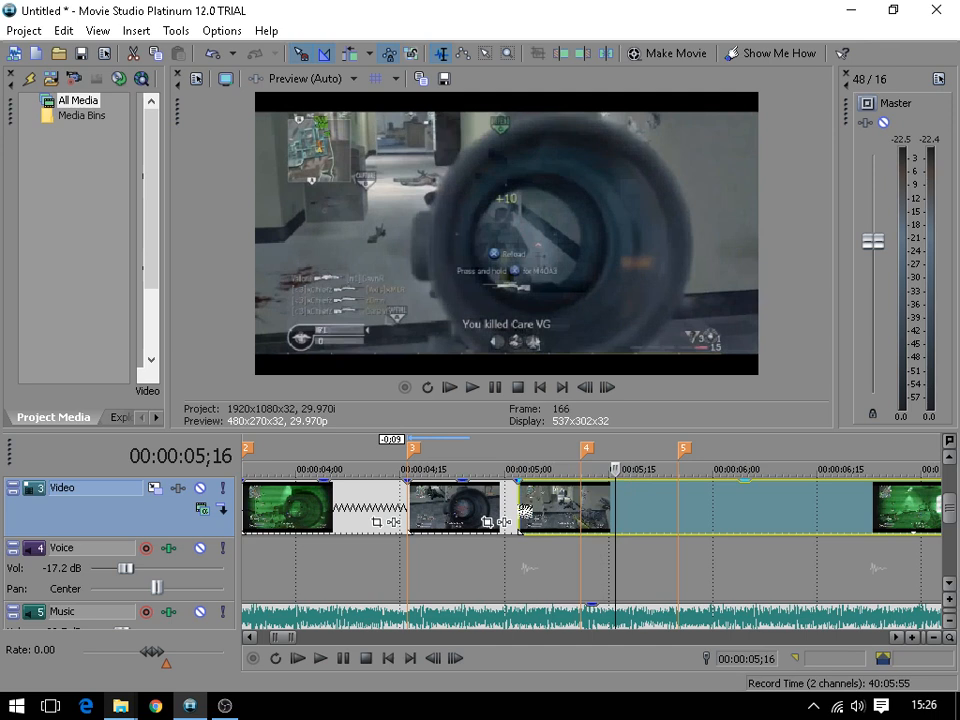
pyautogui.press('Right')
pyautogui.press('Right')
pyautogui.press('Right')
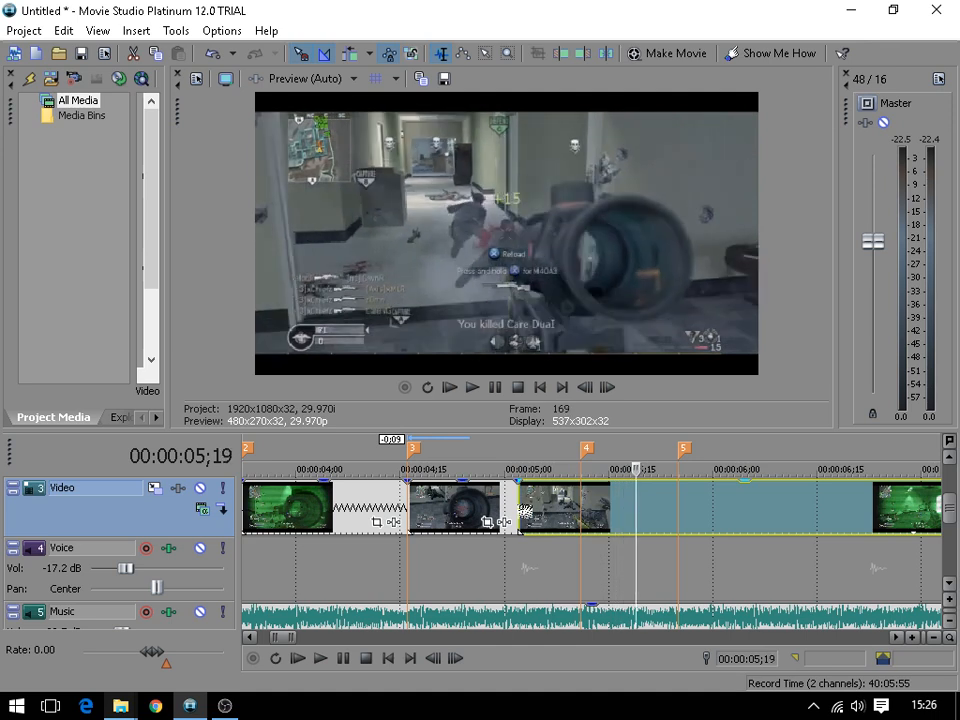
# - Speed up the segment after the 00:00:05;02 cut so it ends at marker 4 and move the remaining footage to that marker
pyautogui.moveTo(525, 511)
pyautogui.mouseDown()
pyautogui.moveTo(630, 515)
pyautogui.moveTo(645, 528)
pyautogui.moveTo(585, 522)
pyautogui.mouseUp()
pyautogui.moveTo(702, 517); pyautogui.dragTo(593, 516)
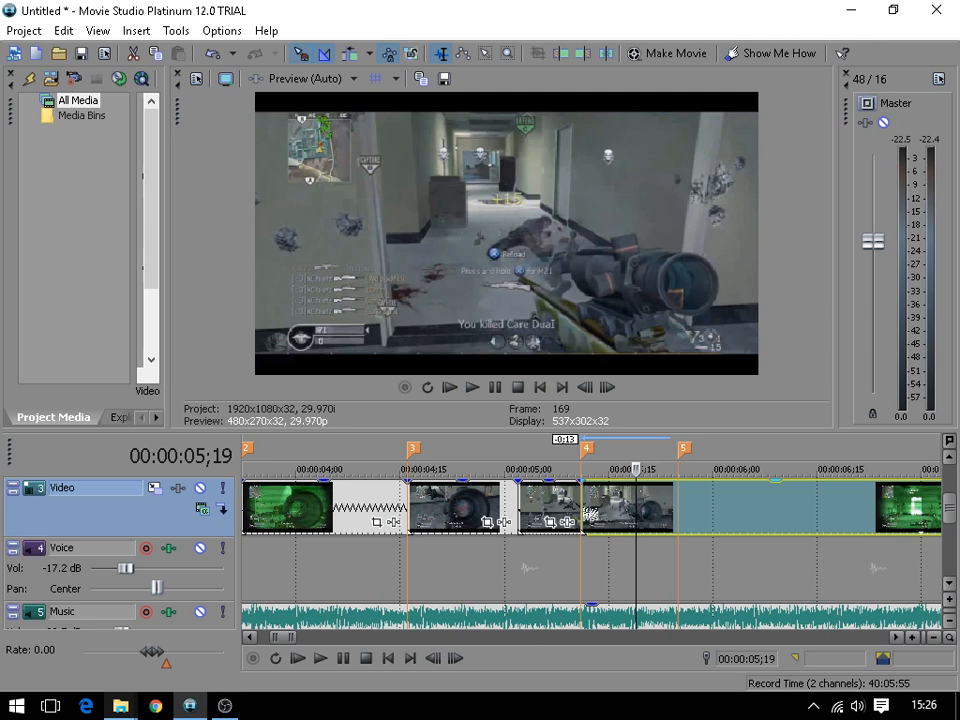
# - Examine the footage after marker 4 up to about 00:00:06;11, frame by frame and in playback, to locate the next kill
pyautogui.press('Left')
pyautogui.press('Left')
pyautogui.press('Left')
pyautogui.press('Left')
pyautogui.press('Left')
pyautogui.press('Left')
pyautogui.press('Left')
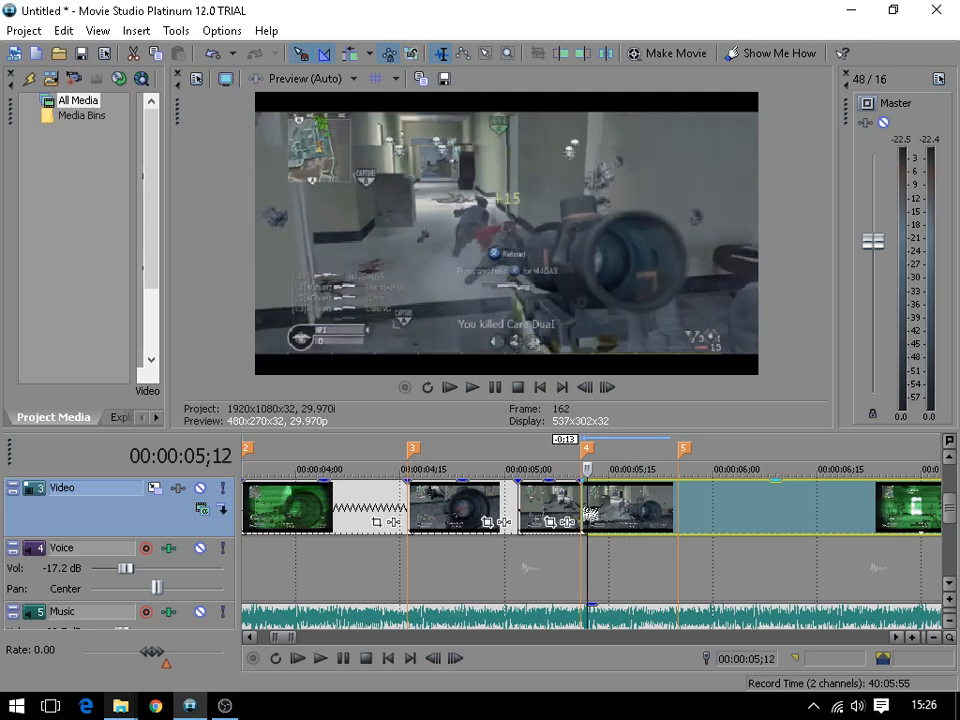
pyautogui.press('Right')
pyautogui.press('space')
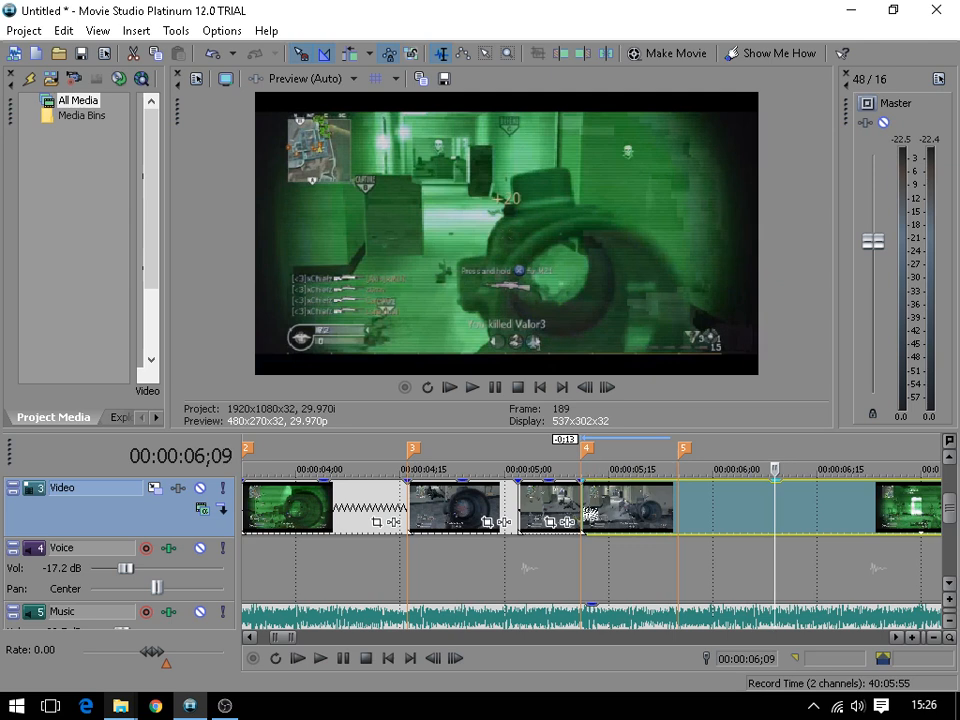
pyautogui.press('Right')
pyautogui.press('Right')
pyautogui.press('Right')
pyautogui.press('Left')
pyautogui.press('Left')
pyautogui.press('Left')
pyautogui.press('Left')
pyautogui.press('Left')
pyautogui.press('Left')
pyautogui.press('Left')
pyautogui.press('Left')
pyautogui.press('Left')
pyautogui.press('Left')
pyautogui.press('Left')
pyautogui.press('Left')
pyautogui.press('Left')
pyautogui.press('Left')
pyautogui.press('Left')
pyautogui.press('Left')
pyautogui.press('Left')
pyautogui.press('Left')
pyautogui.press('Left')
pyautogui.press('Left')
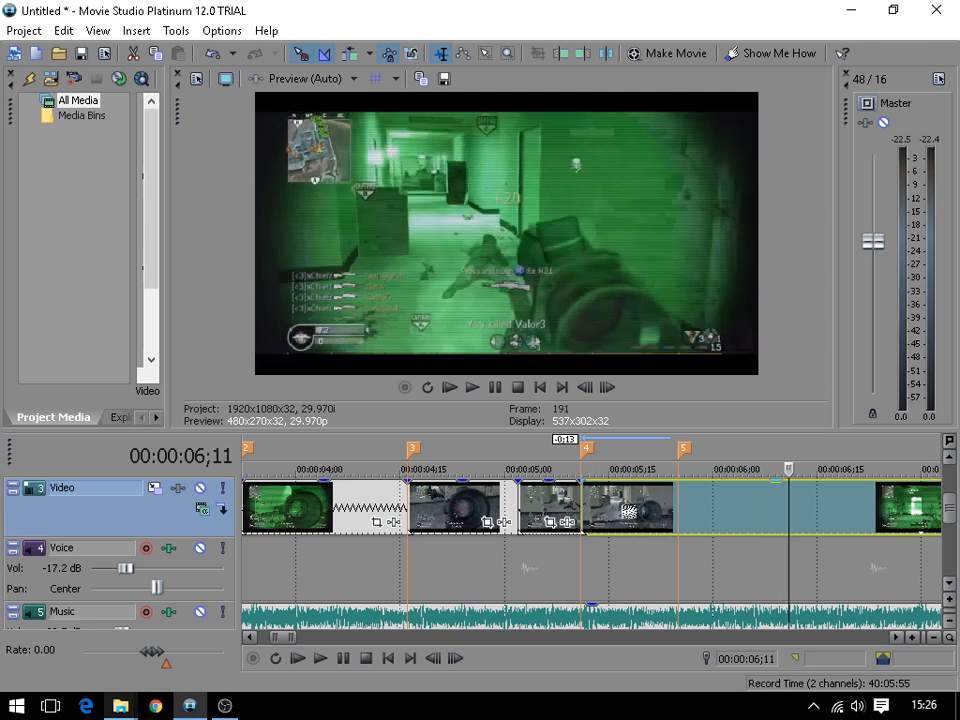
pyautogui.press('Left')
pyautogui.press('Left')
pyautogui.press('Left')
pyautogui.press('Left')
pyautogui.press('Left')
pyautogui.press('Left')
pyautogui.press('Left')
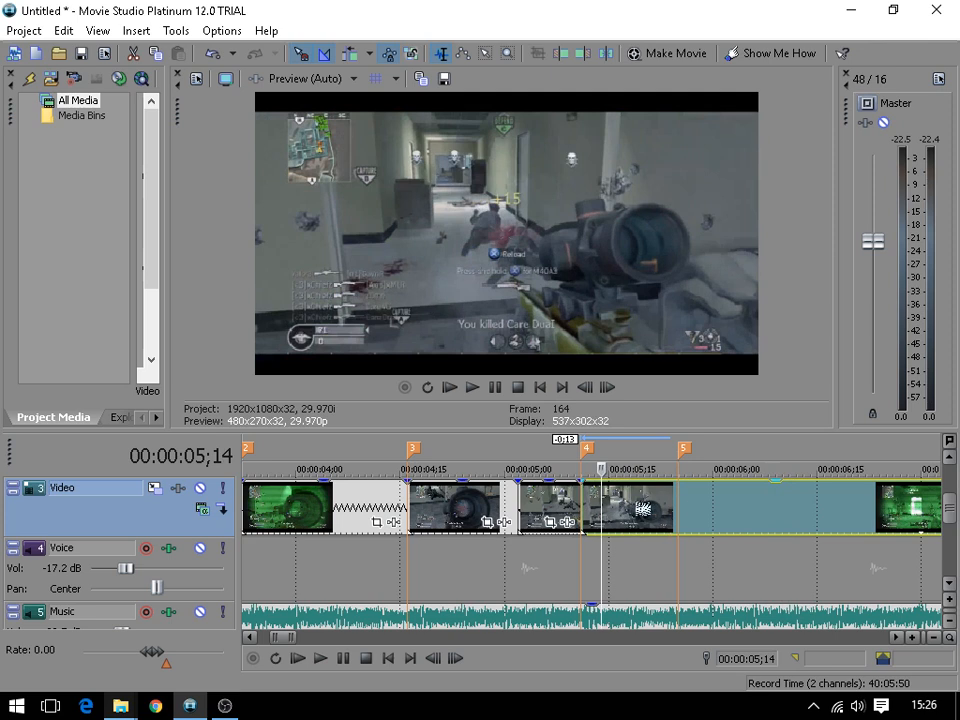
pyautogui.click(680, 511)
pyautogui.click(699, 511)
pyautogui.click(720, 512)
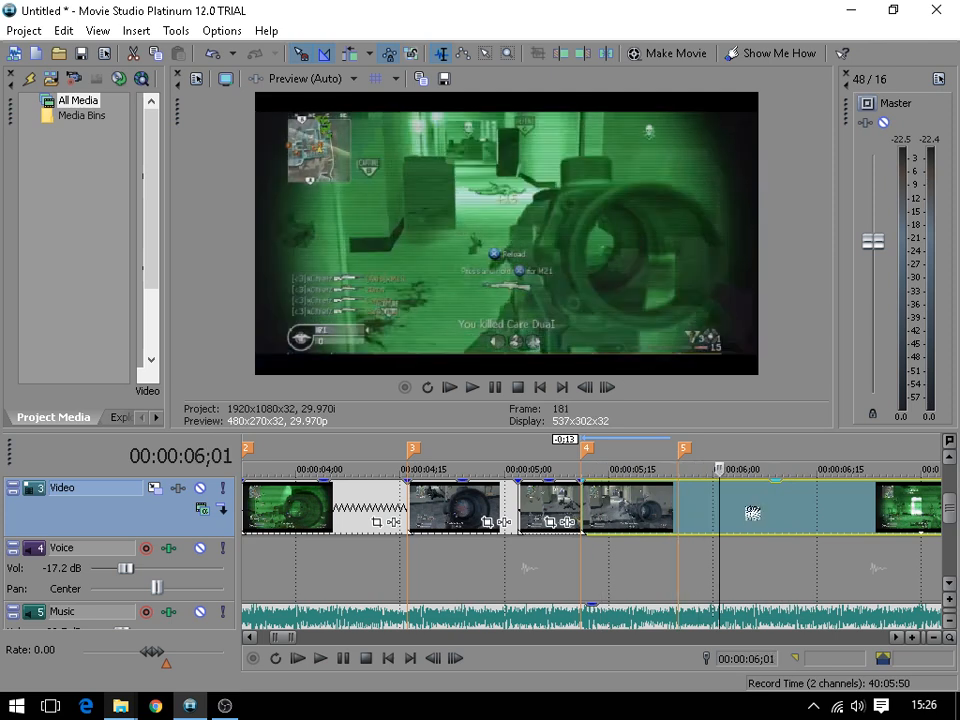
pyautogui.moveTo(754, 512); pyautogui.dragTo(761, 513)
pyautogui.moveTo(822, 515); pyautogui.dragTo(808, 516)
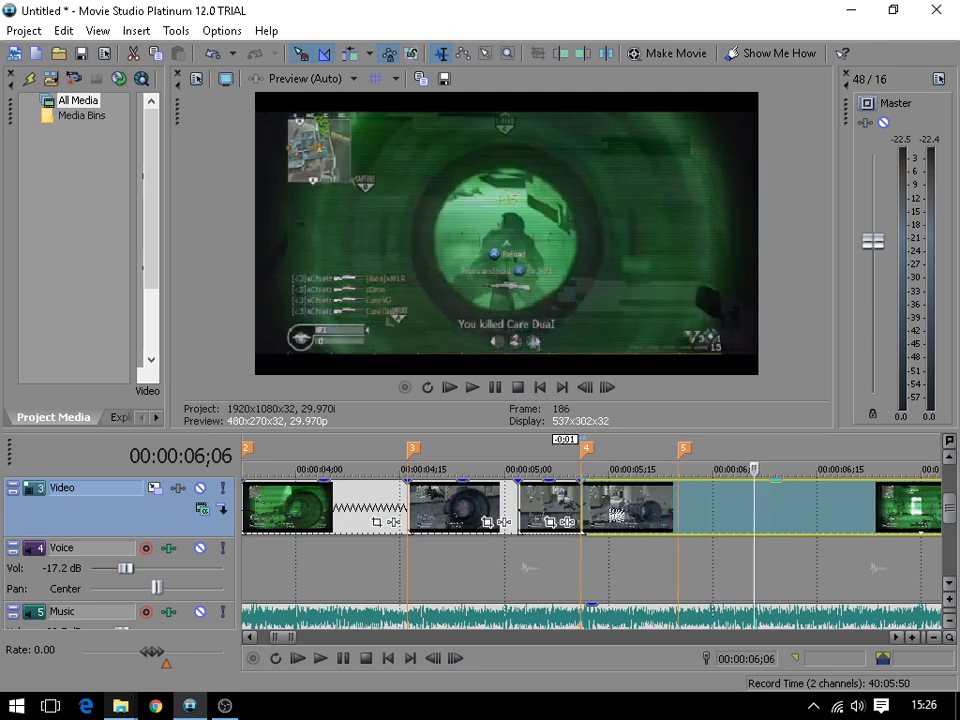
# - Step through the footage from marker 4 to marker 5 and split the Video clip there, at 00:00:05;25
pyautogui.click(600, 517)
pyautogui.press('Right')
pyautogui.press('Right')
pyautogui.press('Right')
pyautogui.press('Right')
pyautogui.press('Right')
pyautogui.press('Right')
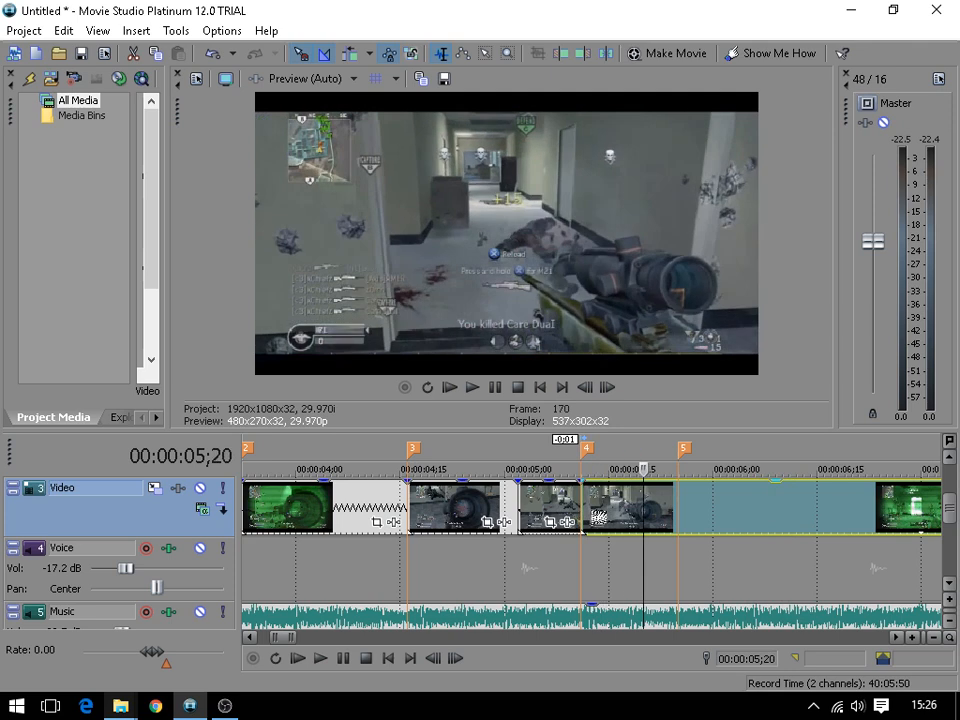
pyautogui.press('Right')
pyautogui.press('Right')
pyautogui.press('Right')
pyautogui.press('Right')
pyautogui.press('Right')
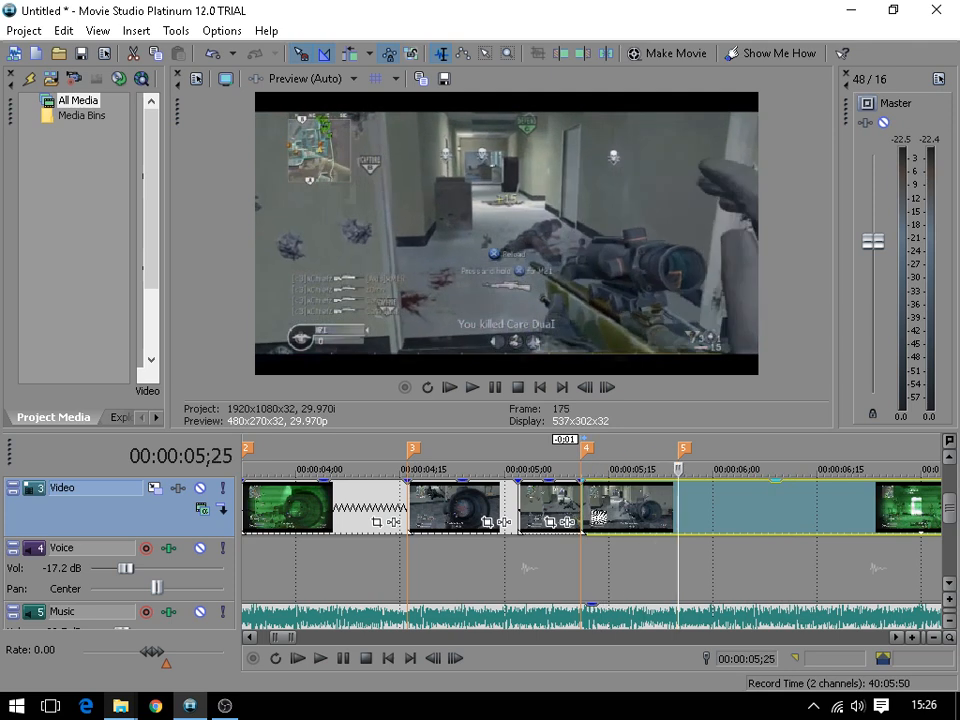
pyautogui.press('Right')
pyautogui.press('Left')
pyautogui.press('Left')
pyautogui.press('Right')
pyautogui.press('s')
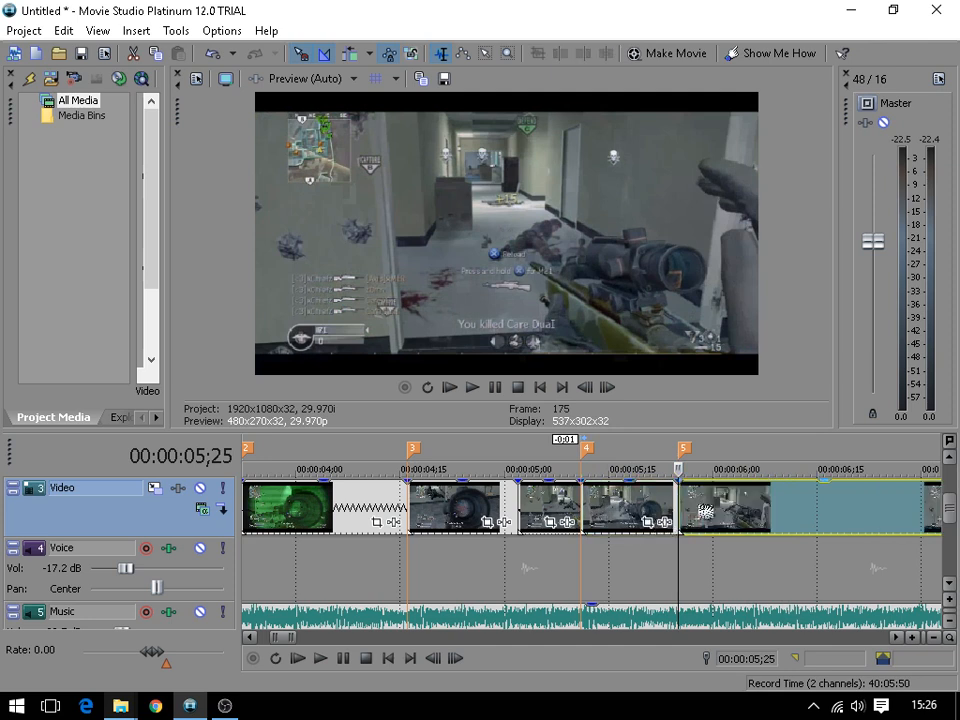
# - Move the footage after marker 5 seven frames later and slow down the segment between markers 4 and 5 to fill the gap
pyautogui.moveTo(714, 511); pyautogui.dragTo(763, 512)
pyautogui.moveTo(677, 522); pyautogui.dragTo(726, 525)
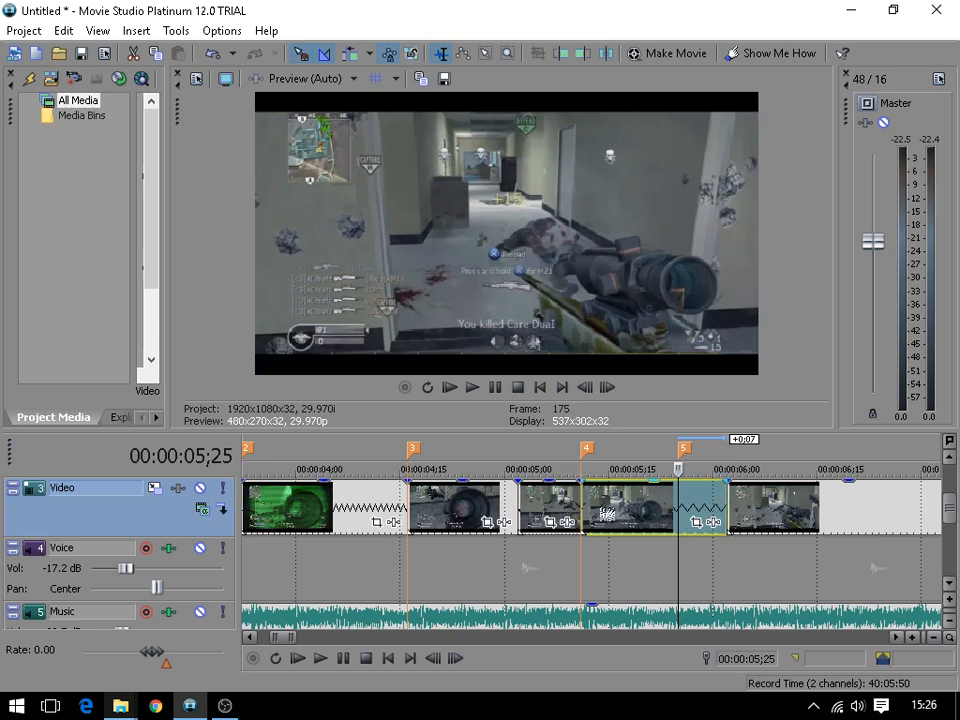
# - Step from marker 4 through the slowed segment to the next kill and split the Video clip there, at 00:00:06;16
pyautogui.click(596, 509)
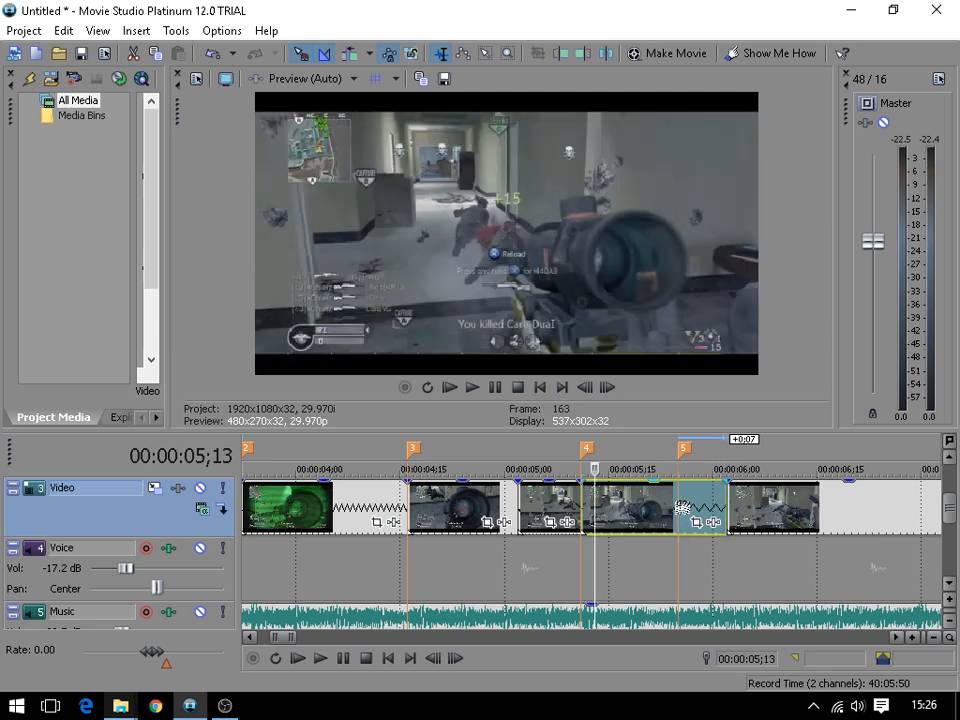
pyautogui.press('Right')
pyautogui.press('Right')
pyautogui.press('Right')
pyautogui.press('Right')
pyautogui.press('Right')
pyautogui.press('Right')
pyautogui.press('Right')
pyautogui.press('Right')
pyautogui.press('Right')
pyautogui.press('Right')
pyautogui.press('Right')
pyautogui.press('Right')
pyautogui.press('Right')
pyautogui.press('Right')
pyautogui.press('Right')
pyautogui.press('Right')
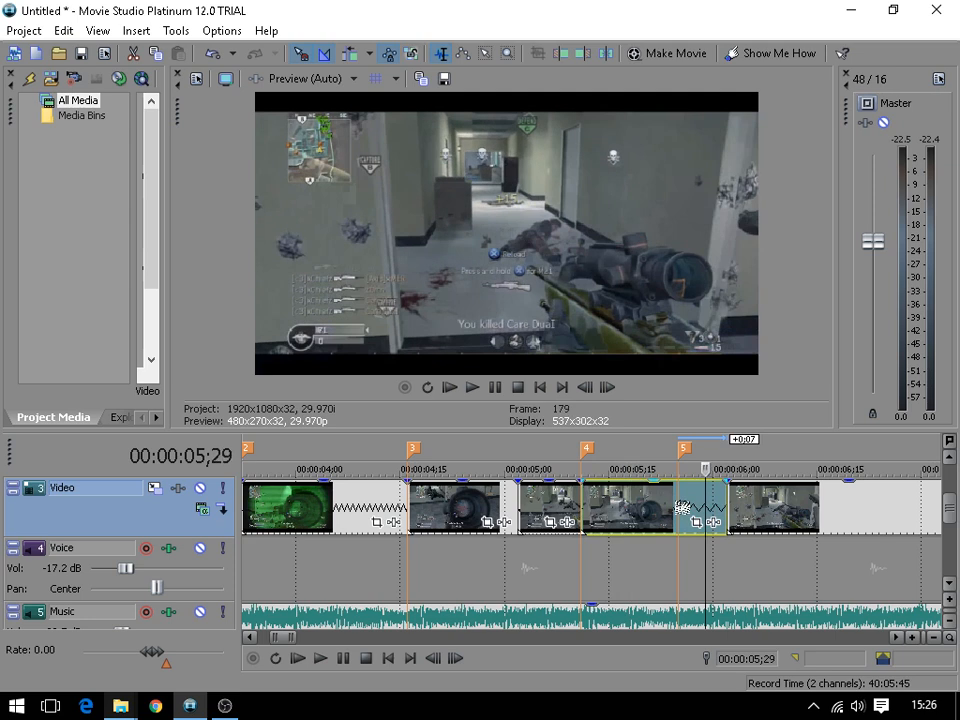
pyautogui.press('Right')
pyautogui.press('Right')
pyautogui.press('Right')
pyautogui.press('Right')
pyautogui.press('Right')
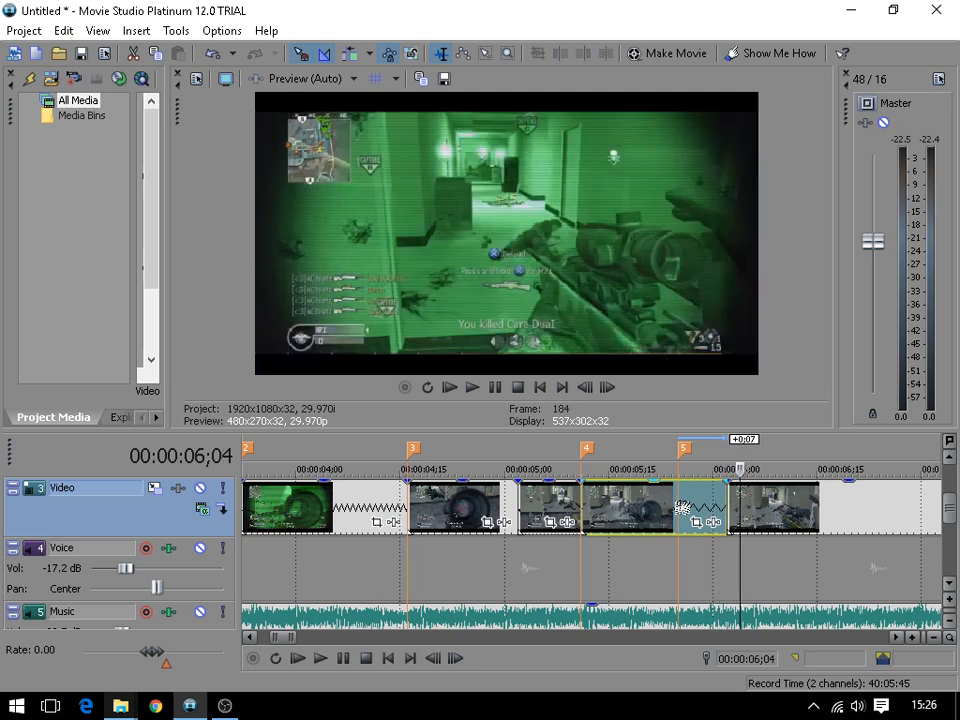
pyautogui.press('Right')
pyautogui.press('Right')
pyautogui.press('Right')
pyautogui.press('Right')
pyautogui.press('Right')
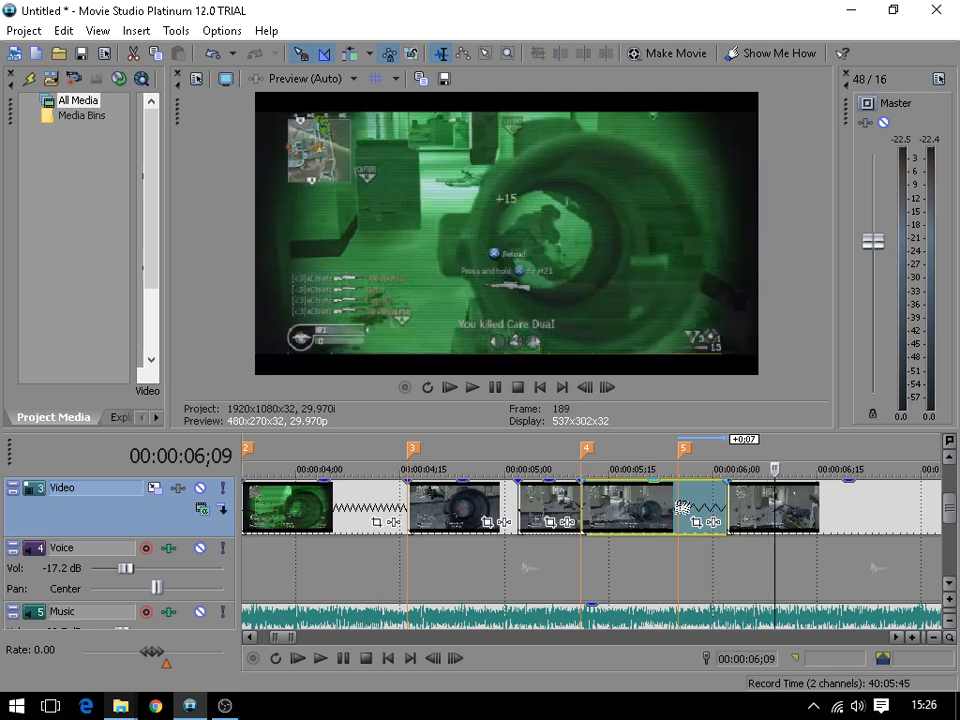
pyautogui.press('Right')
pyautogui.press('Right')
pyautogui.press('Right')
pyautogui.press('Right')
pyautogui.press('Right')
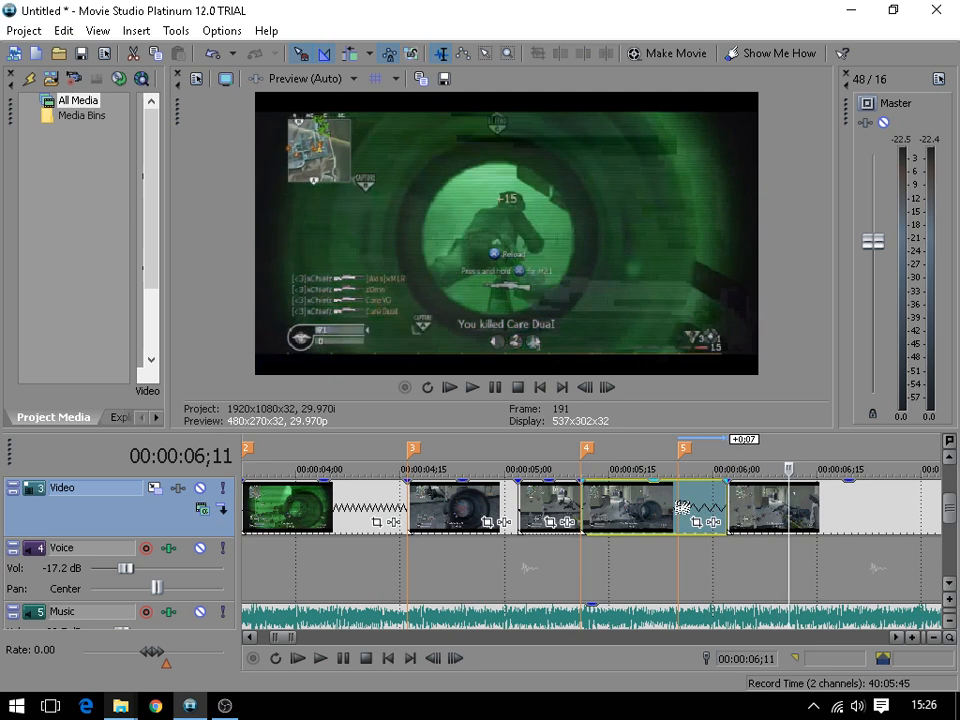
pyautogui.press('Right')
pyautogui.press('Right')
pyautogui.press('Right')
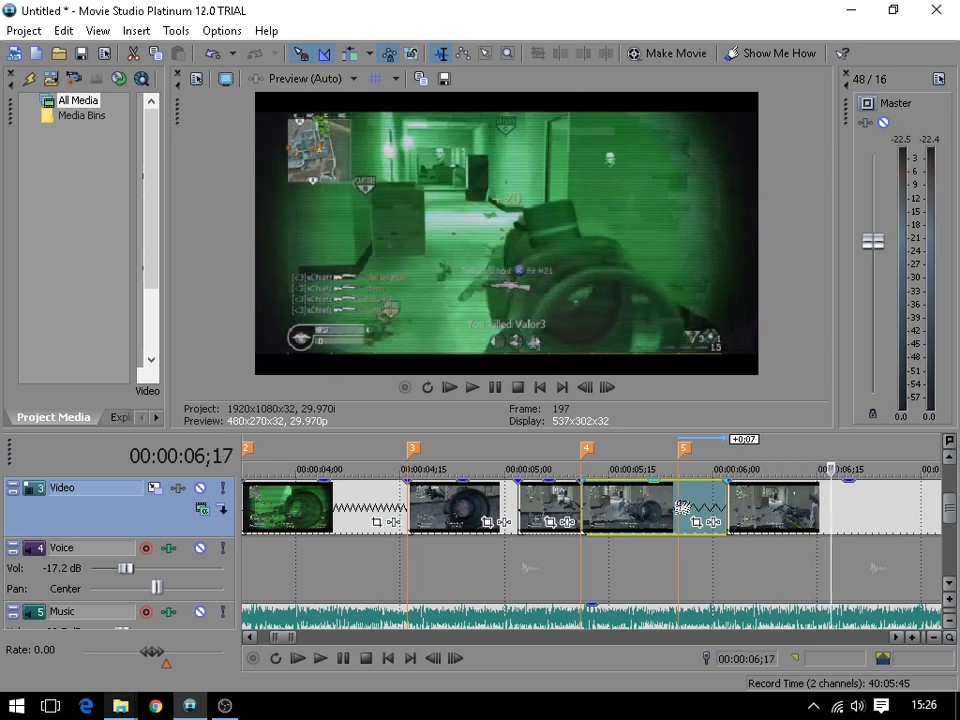
pyautogui.press('Left')
pyautogui.press('Left')
pyautogui.press('Right')
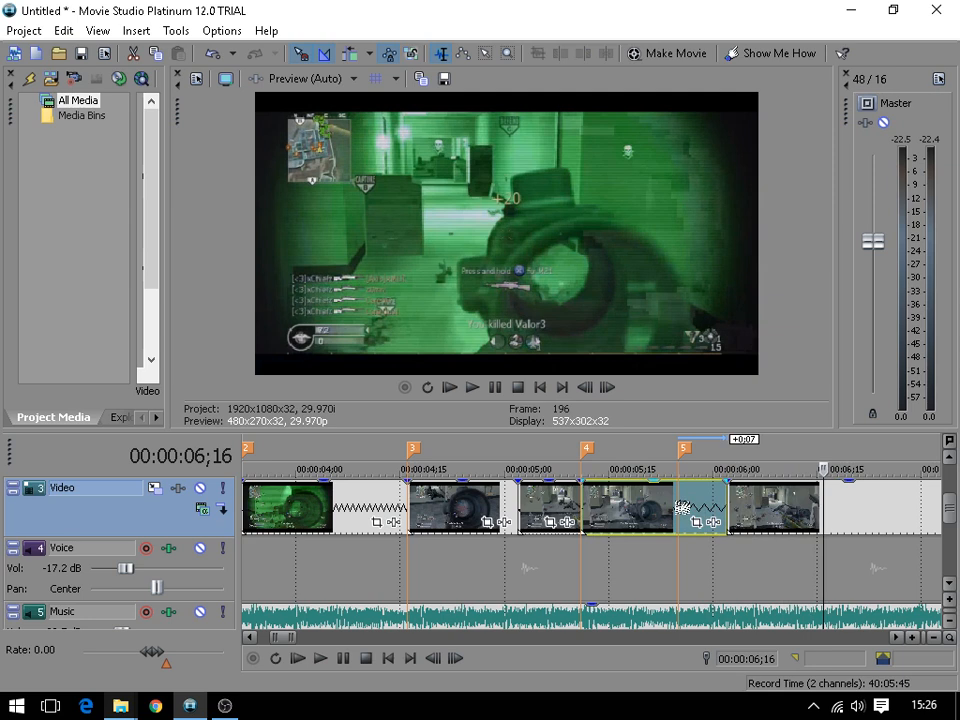
pyautogui.click(822, 510)
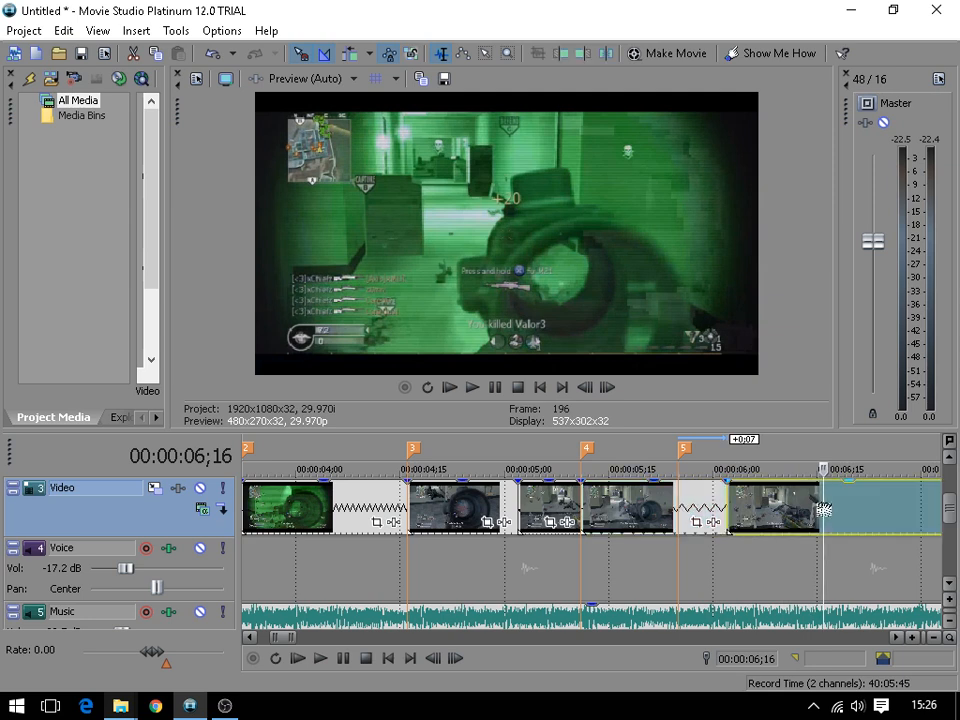
pyautogui.moveTo(823, 510); pyautogui.dragTo(880, 512)
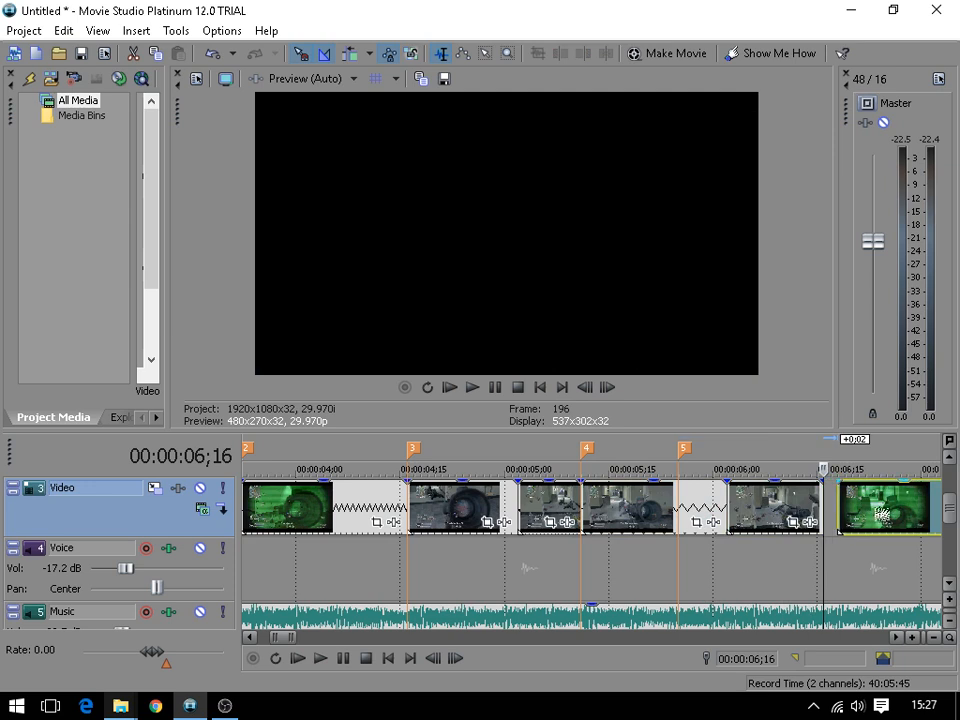
pyautogui.click(814, 527)
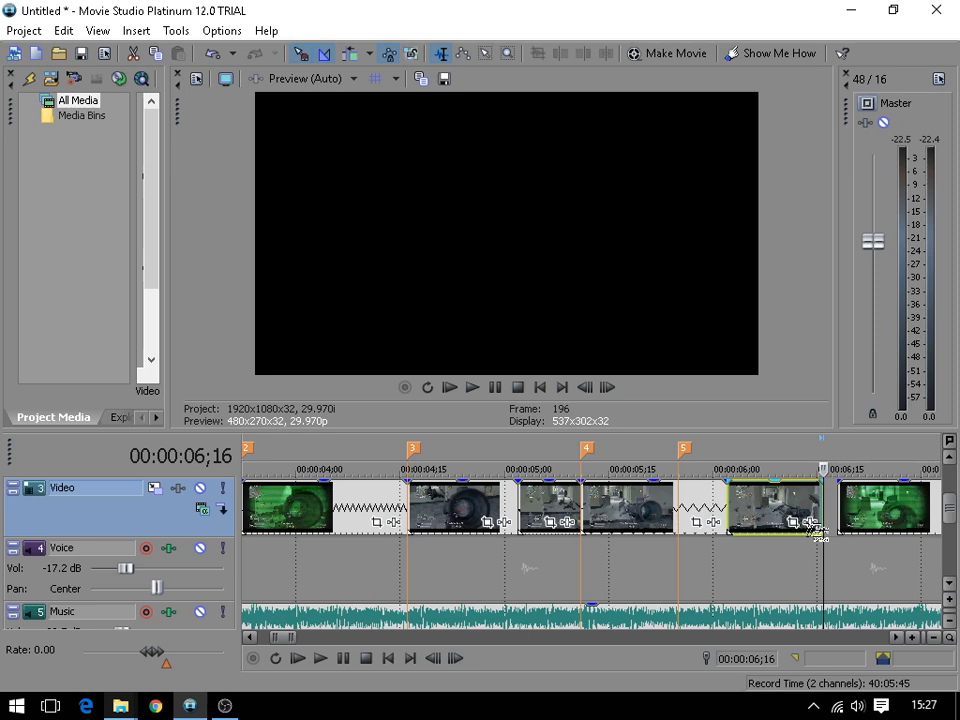
pyautogui.click(609, 510)
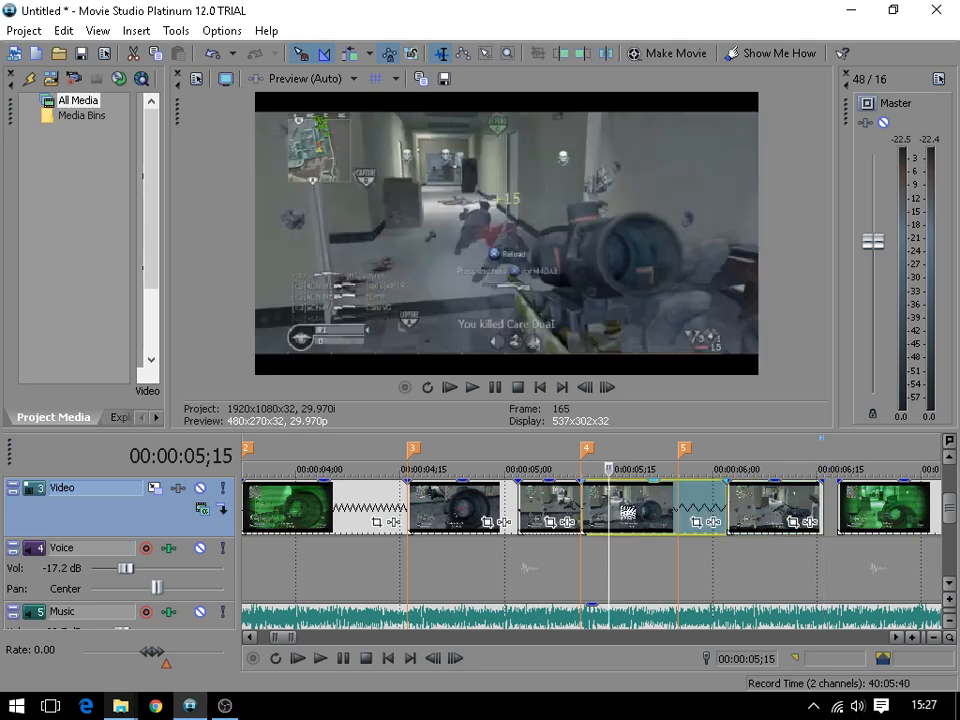
pyautogui.click(472, 390)
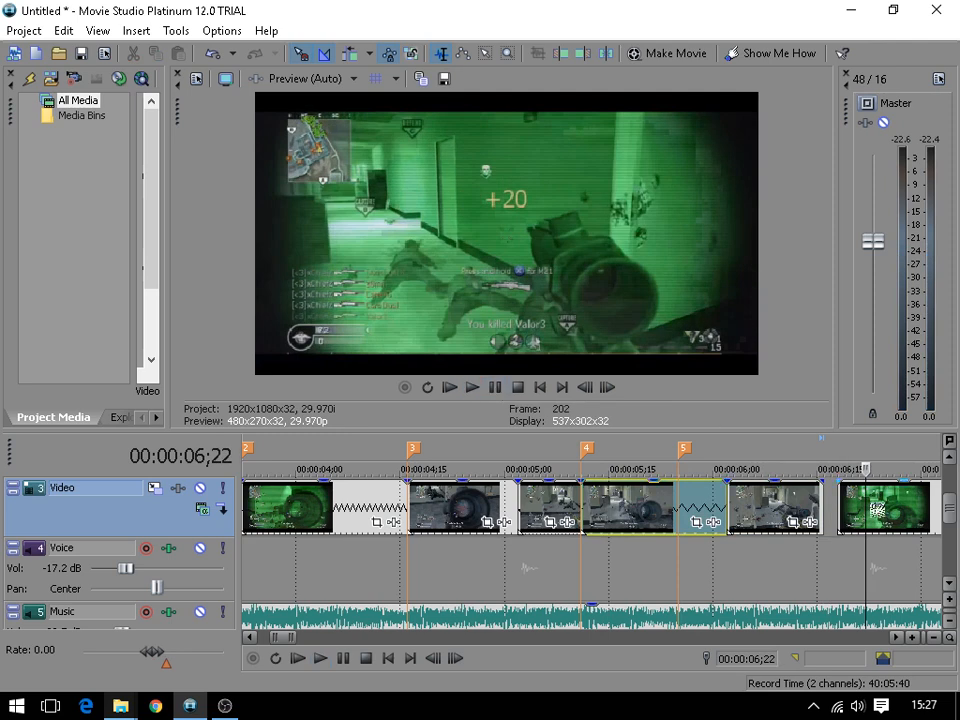
pyautogui.moveTo(877, 510); pyautogui.dragTo(866, 513)
pyautogui.click(831, 517)
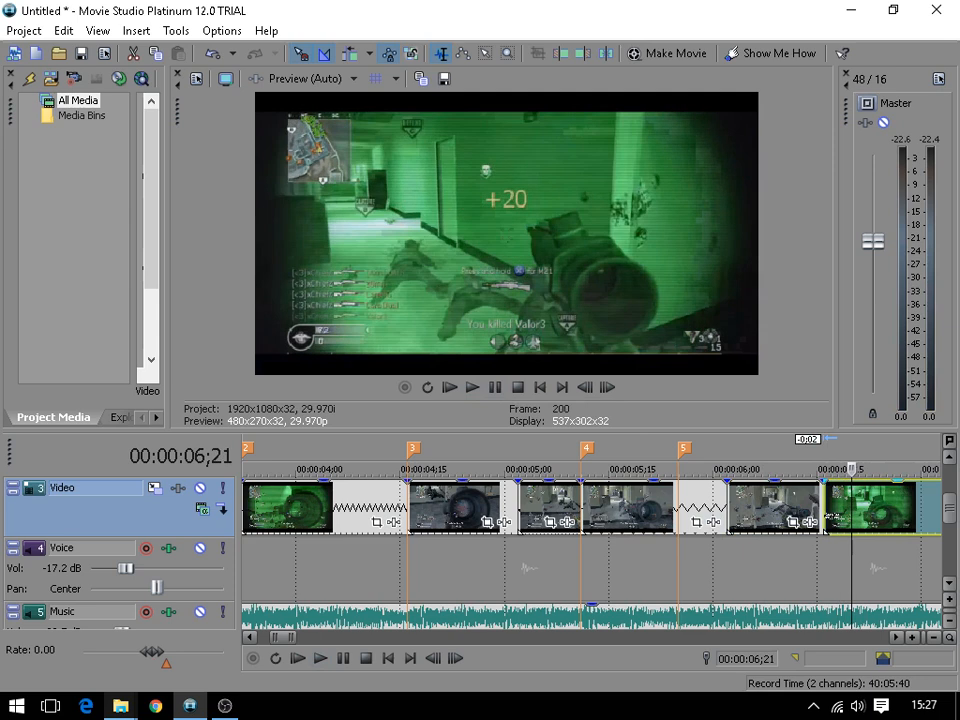
# - Examine the footage after the split at 00:00:06;16 frame by frame, up to 00:00:07;06, to choose an end point
pyautogui.scroll(-5, 828, 524)
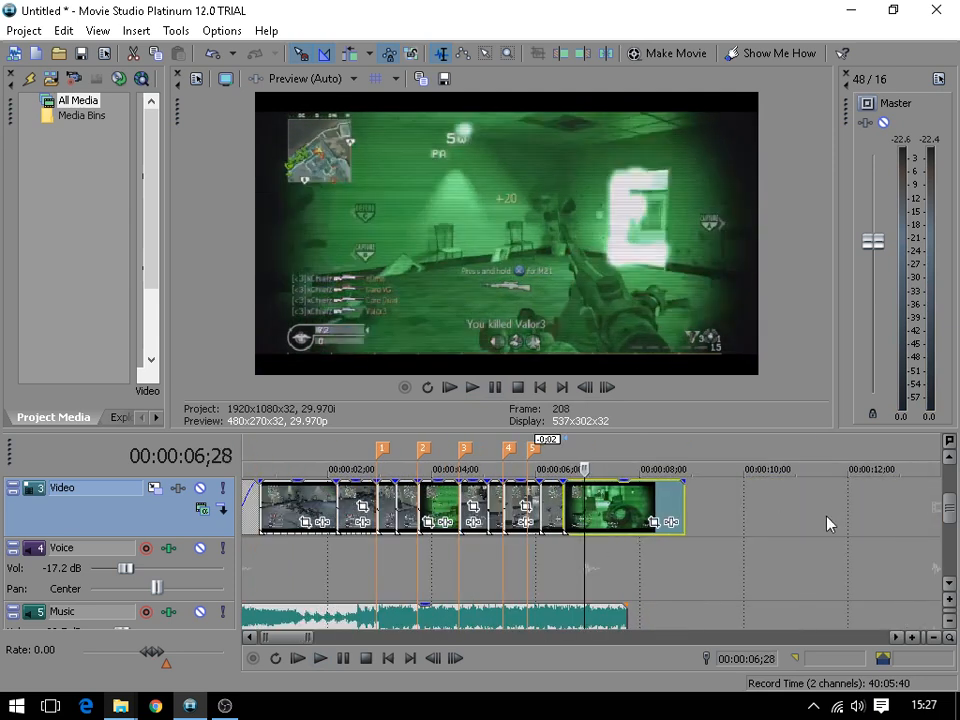
pyautogui.press('Left')
pyautogui.press('Left')
pyautogui.press('Left')
pyautogui.press('Left')
pyautogui.press('Left')
pyautogui.press('Left')
pyautogui.press('Left')
pyautogui.press('Left')
pyautogui.press('Left')
pyautogui.press('Left')
pyautogui.press('Left')
pyautogui.press('Left')
pyautogui.press('Left')
pyautogui.press('Left')
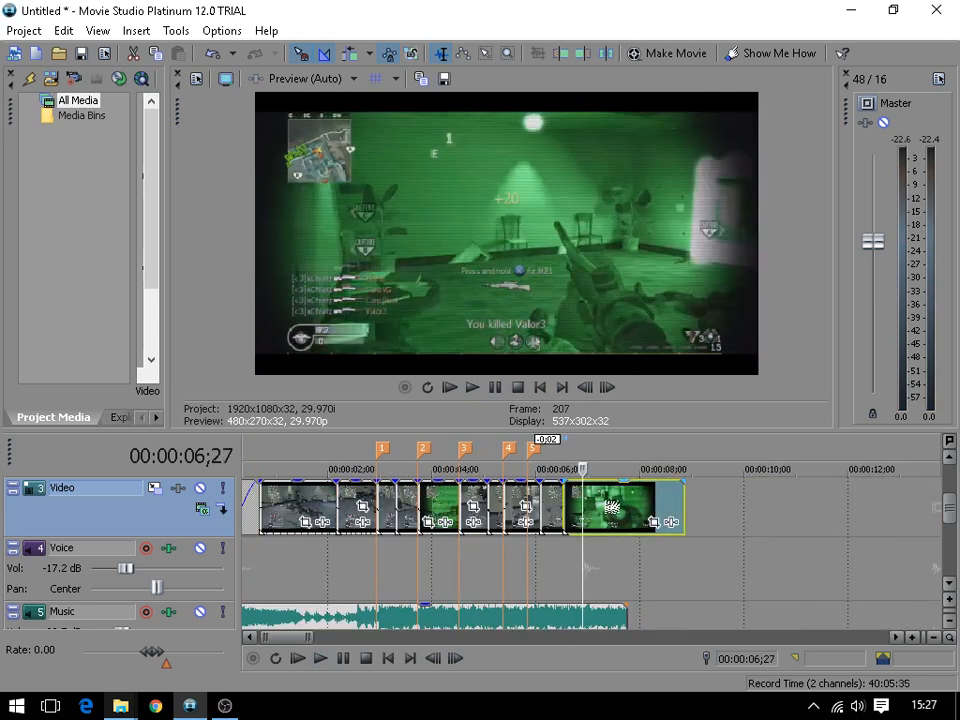
pyautogui.press('Right')
pyautogui.press('Right')
pyautogui.press('Right')
pyautogui.press('Right')
pyautogui.press('Right')
pyautogui.press('Right')
pyautogui.press('Right')
pyautogui.press('Right')
pyautogui.press('Right')
pyautogui.press('Right')
pyautogui.press('Right')
pyautogui.press('Right')
pyautogui.press('Right')
pyautogui.press('Right')
pyautogui.press('Right')
pyautogui.press('Right')
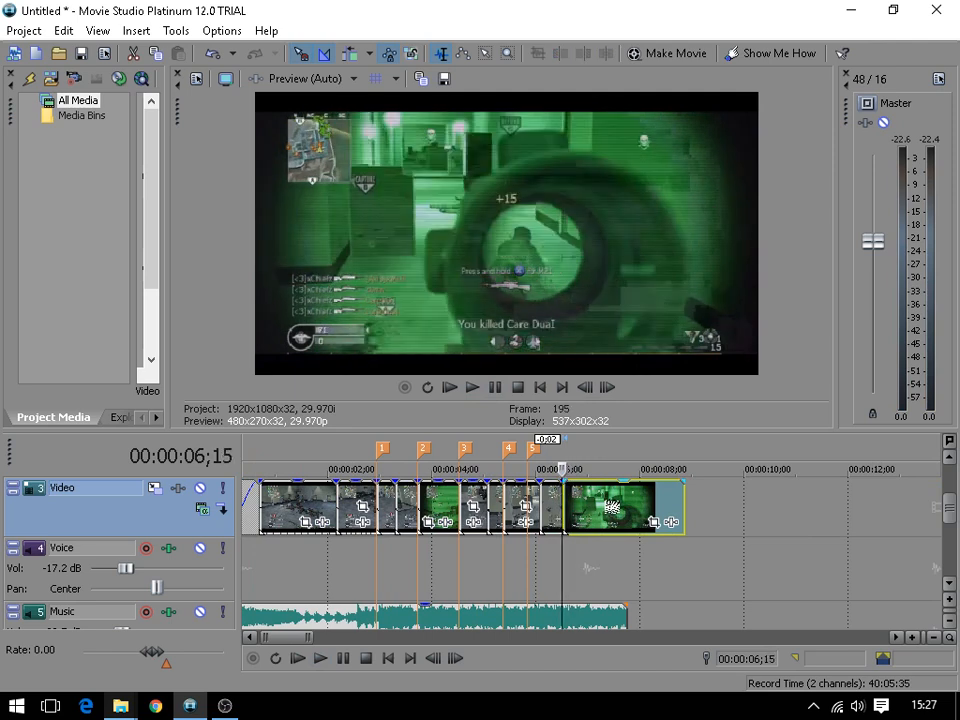
pyautogui.press('Right')
pyautogui.press('Right')
pyautogui.press('Right')
pyautogui.press('Right')
pyautogui.press('Right')
pyautogui.press('Right')
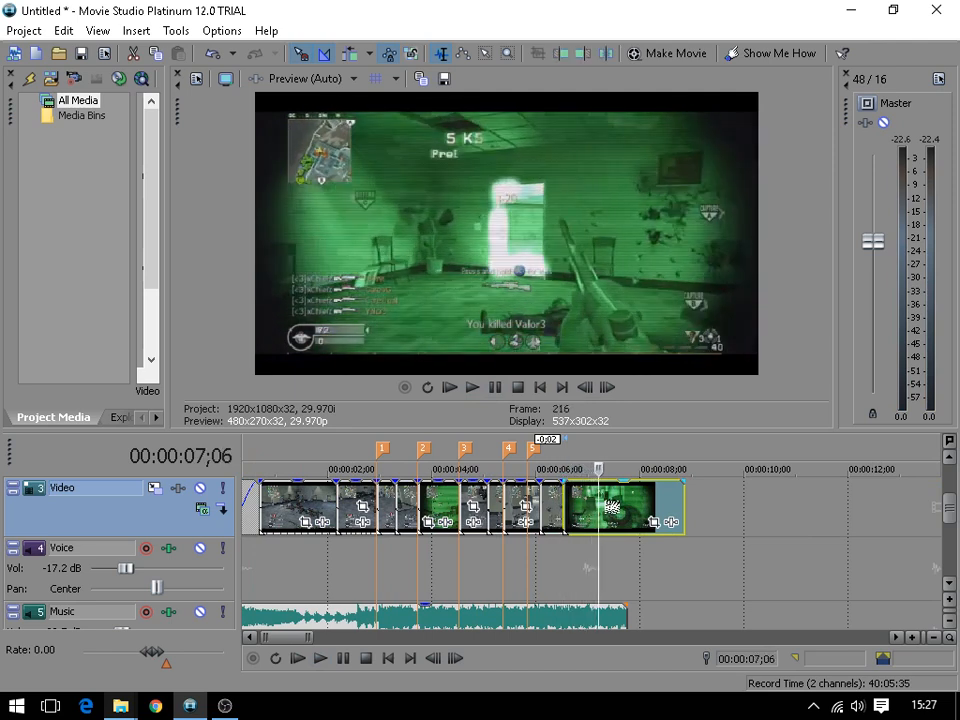
# - Return to the split at 00:00:06;16, step through the final kill and split the Video clip again at 00:00:06;21
pyautogui.scroll(5, 612, 507)
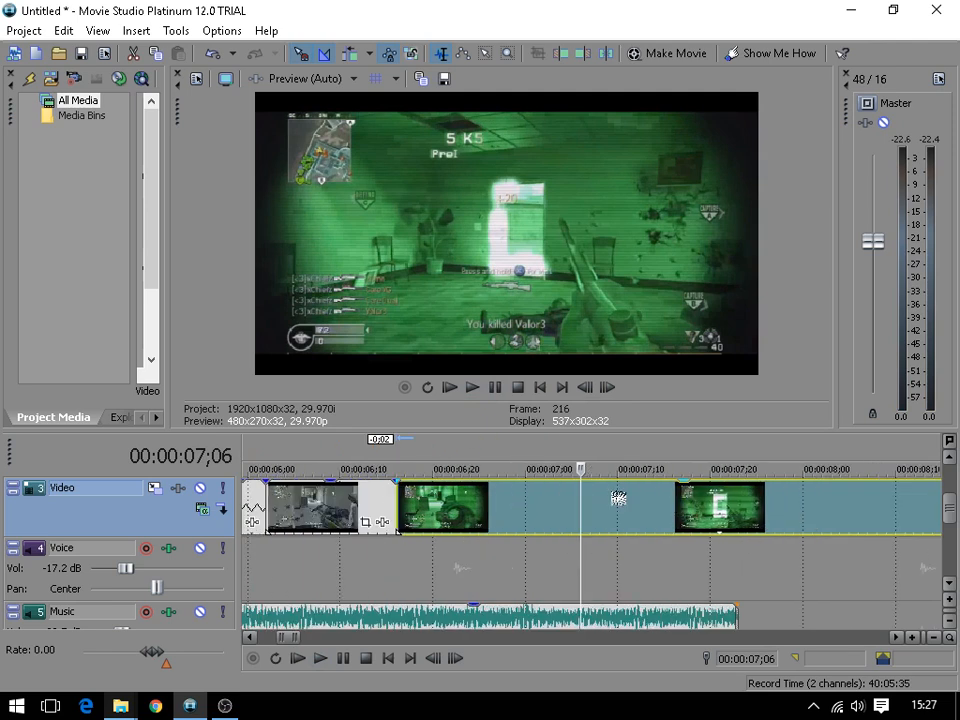
pyautogui.press('Left')
pyautogui.press('Left')
pyautogui.press('Left')
pyautogui.press('Left')
pyautogui.press('Left')
pyautogui.press('Left')
pyautogui.press('Left')
pyautogui.press('Left')
pyautogui.press('Left')
pyautogui.press('Left')
pyautogui.press('Left')
pyautogui.press('Left')
pyautogui.press('Left')
pyautogui.press('Left')
pyautogui.press('Left')
pyautogui.press('Left')
pyautogui.press('Left')
pyautogui.press('Left')
pyautogui.press('Left')
pyautogui.press('Left')
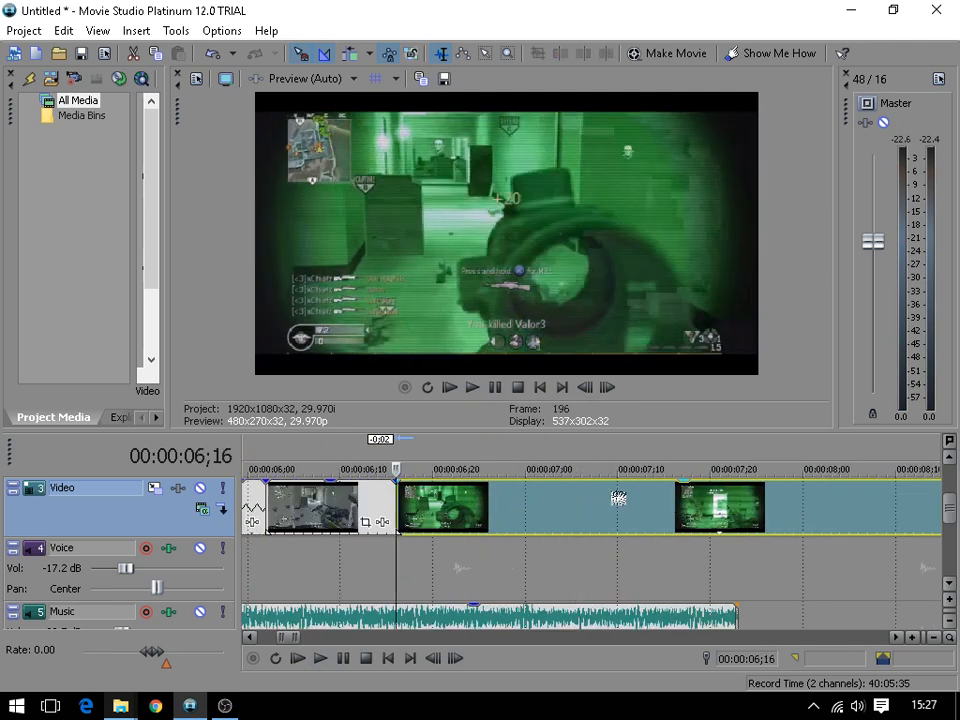
pyautogui.press('Right')
pyautogui.press('Right')
pyautogui.press('Right')
pyautogui.press('Right')
pyautogui.press('Right')
pyautogui.press('Right')
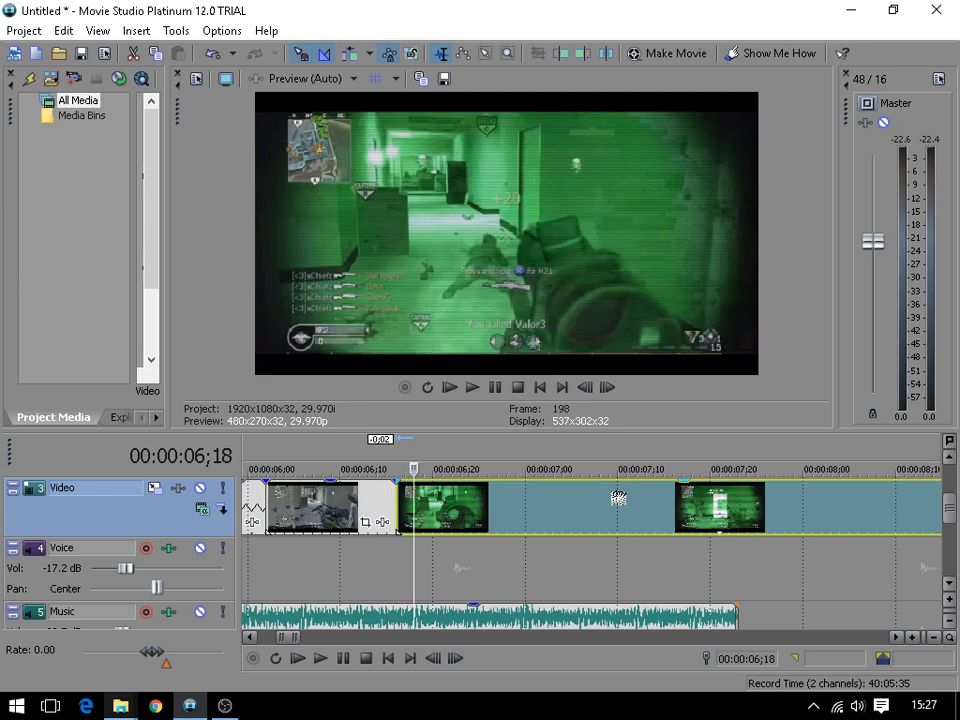
pyautogui.press('Left')
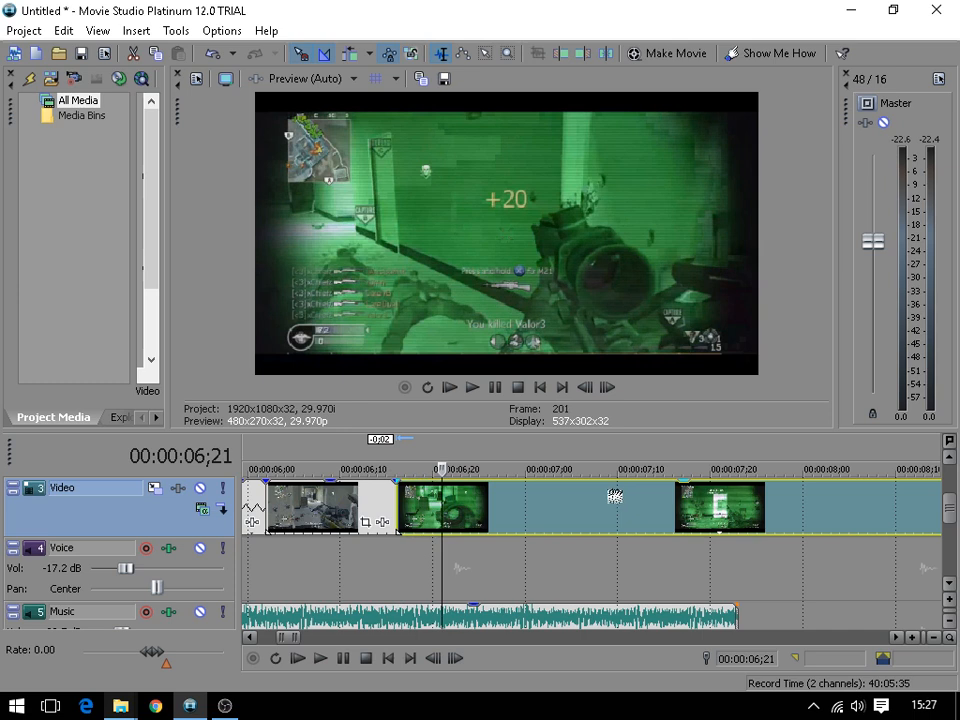
pyautogui.press('s')
# - Move the remaining footage clear, slow down the final kill segment to end at 00:00:07;06 and give it a fade-out of about four frames
pyautogui.moveTo(527, 526); pyautogui.dragTo(785, 534)
pyautogui.moveTo(440, 532); pyautogui.dragTo(580, 540)
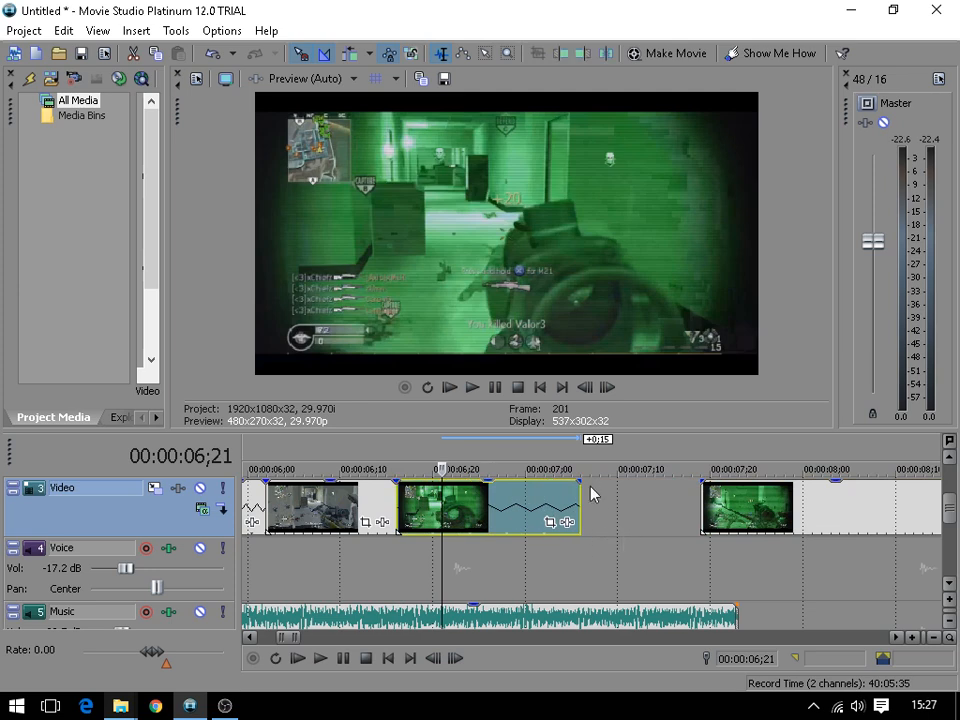
pyautogui.moveTo(583, 482); pyautogui.dragTo(545, 482)
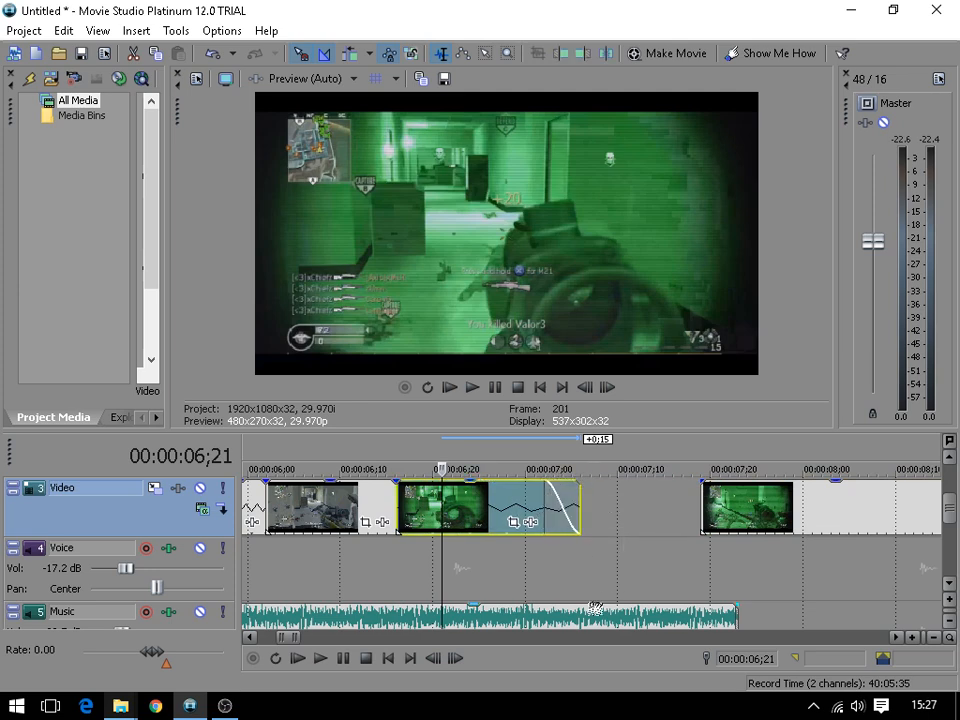
# - Cut off the Music at 00:00:07;06 and delete the leftover Video footage after the faded segment
pyautogui.click(585, 619)
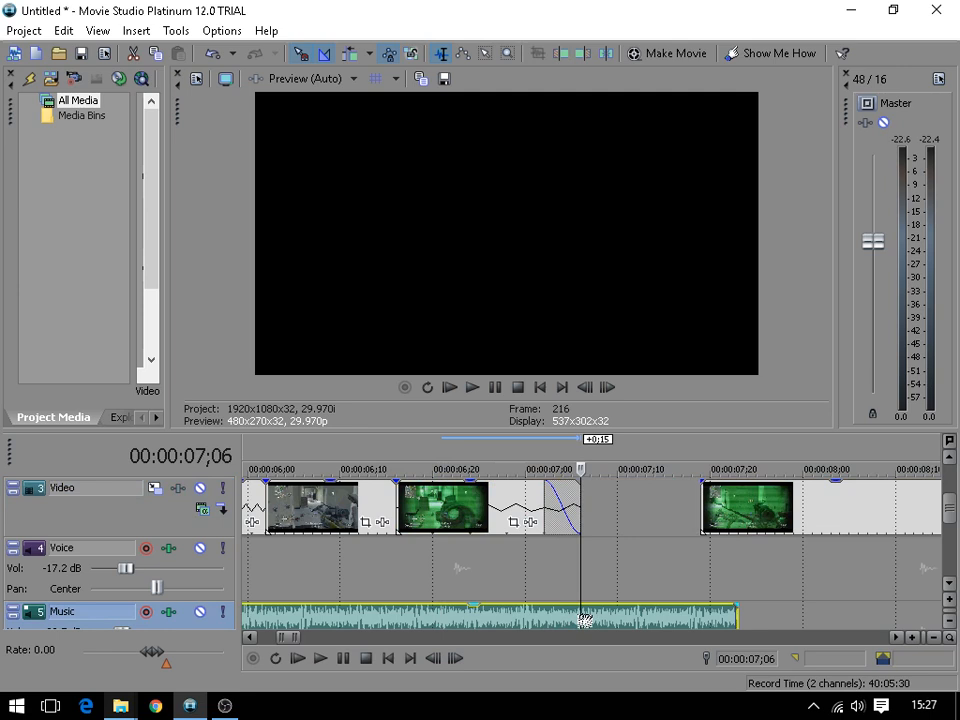
pyautogui.press('s')
pyautogui.press('Delete')
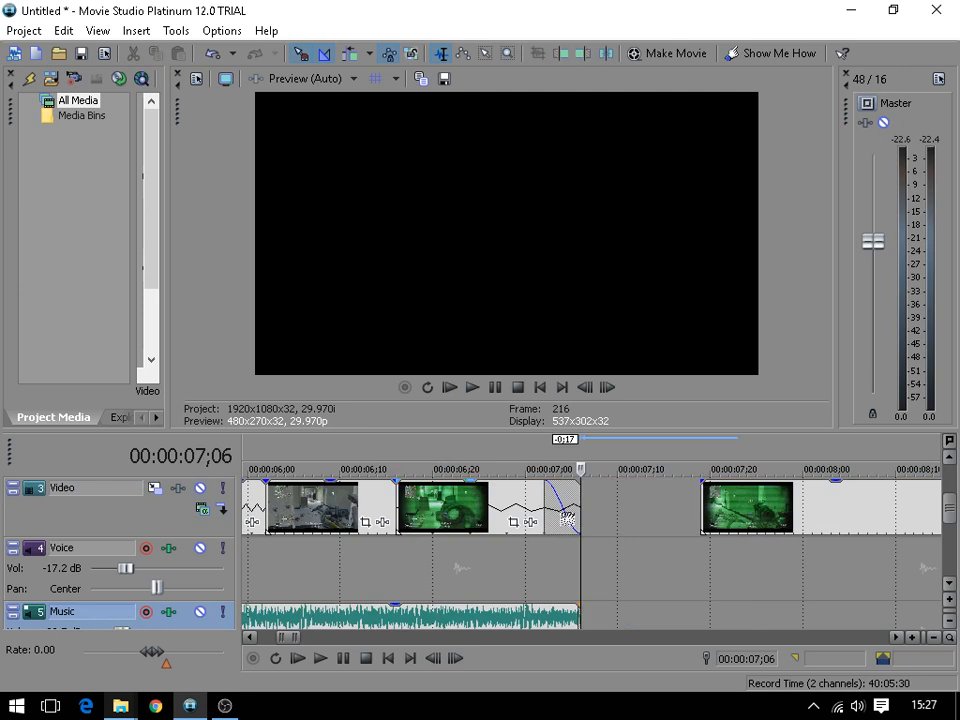
pyautogui.click(748, 510)
pyautogui.press('pagedown')
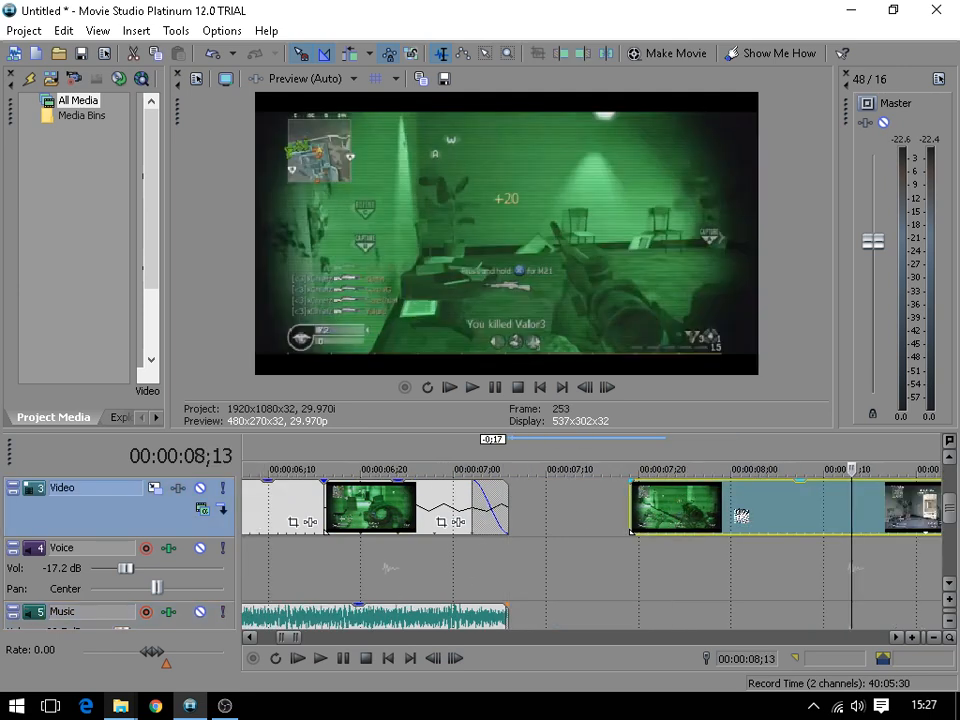
pyautogui.press('Delete')
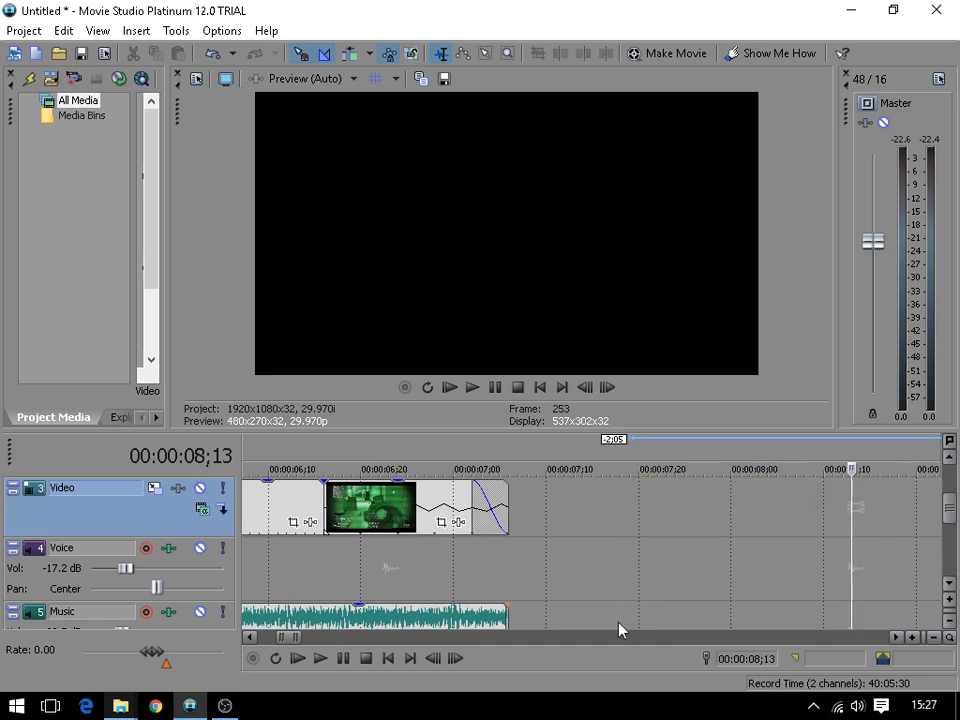
# - Play the whole edit from the start through the final fade-out to review the timing
pyautogui.scroll(-5, 568, 564)
pyautogui.click(540, 387)
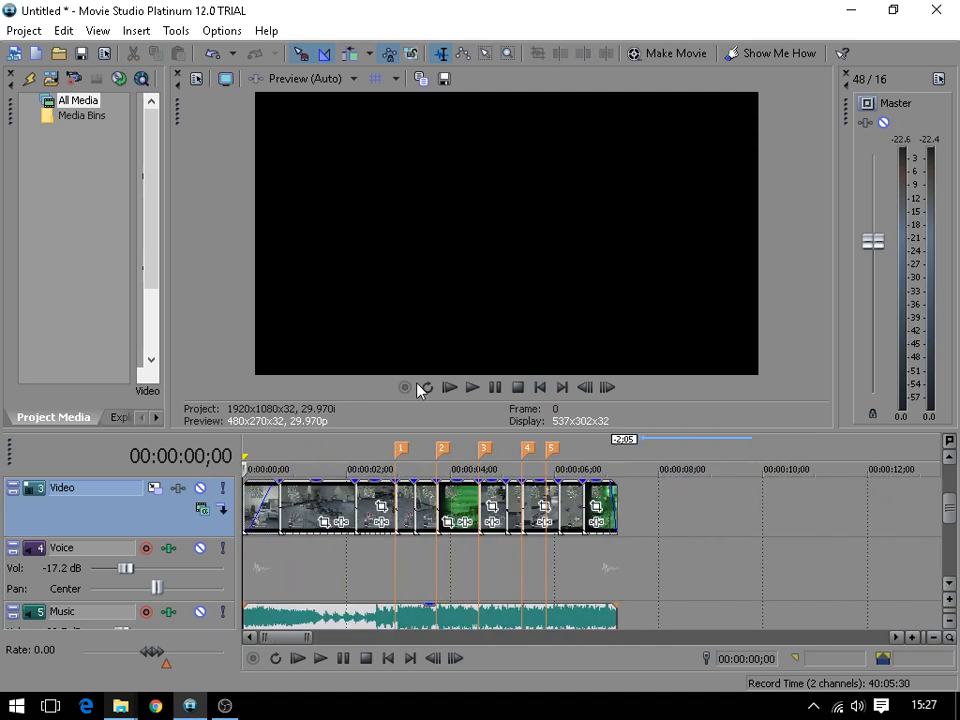
pyautogui.click(472, 387)
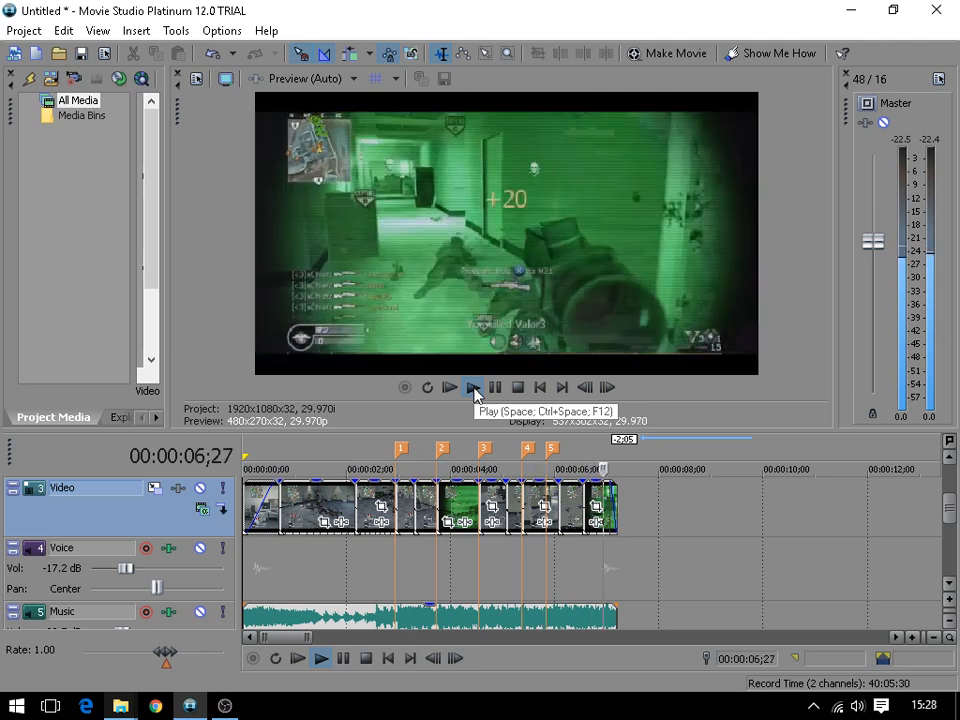
pyautogui.click(492, 392)
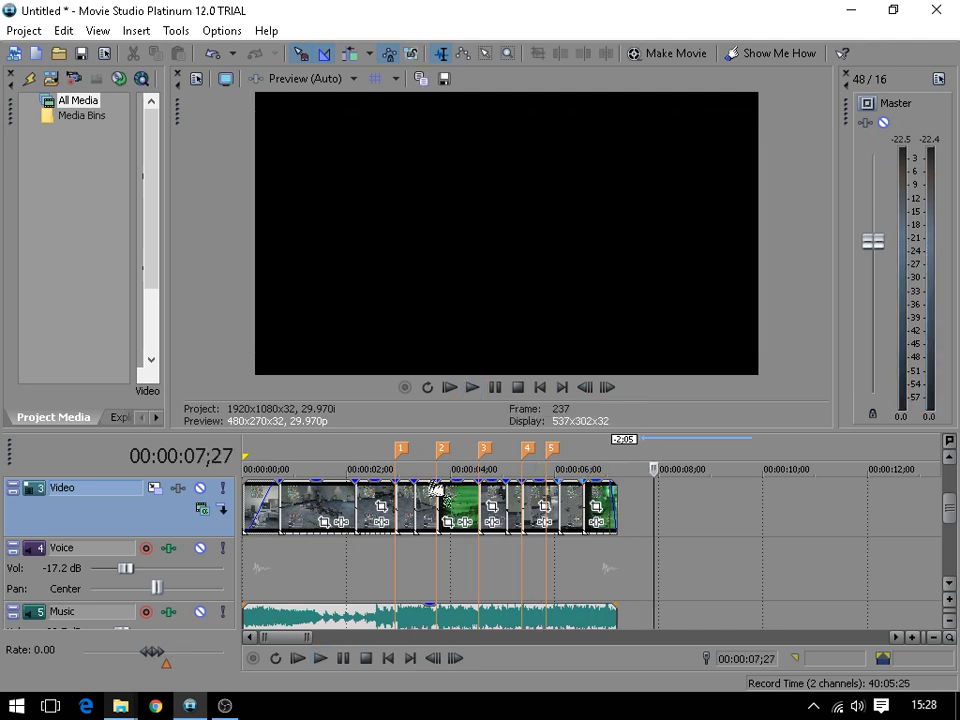
# - Inspect the opening Video segments between the start and marker 1, including the slowed part under the title
pyautogui.click(279, 500)
pyautogui.click(538, 388)
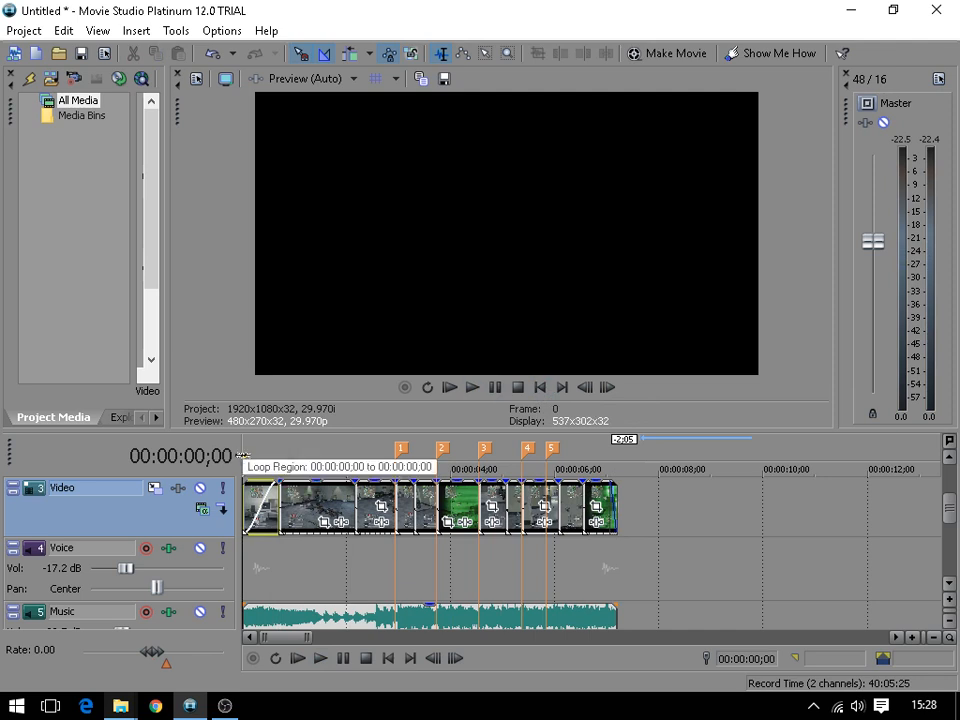
pyautogui.click(307, 500)
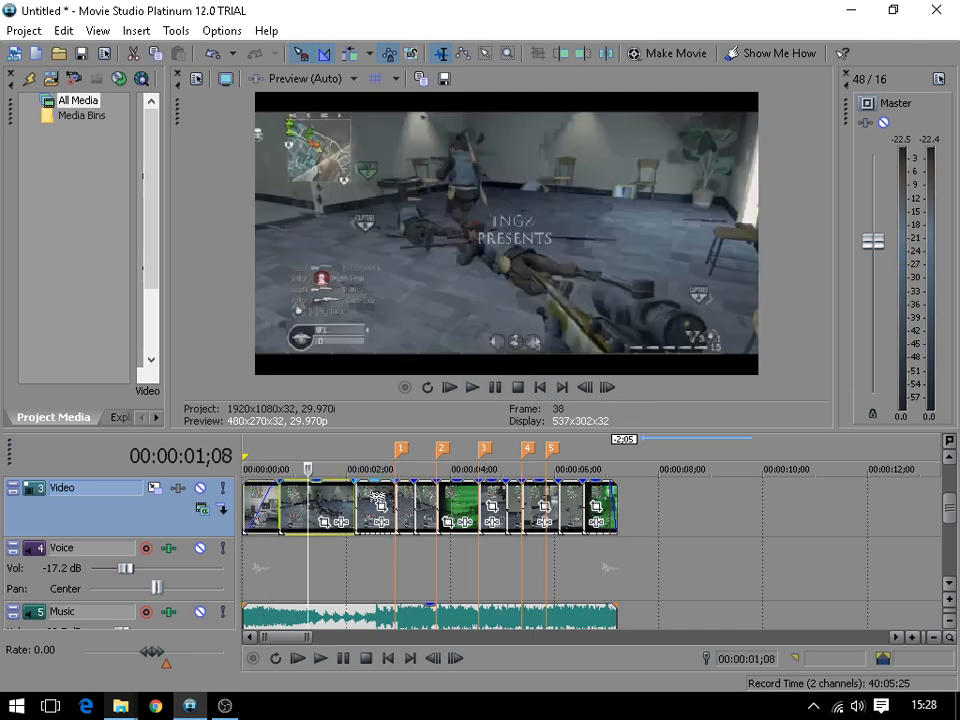
pyautogui.click(377, 505)
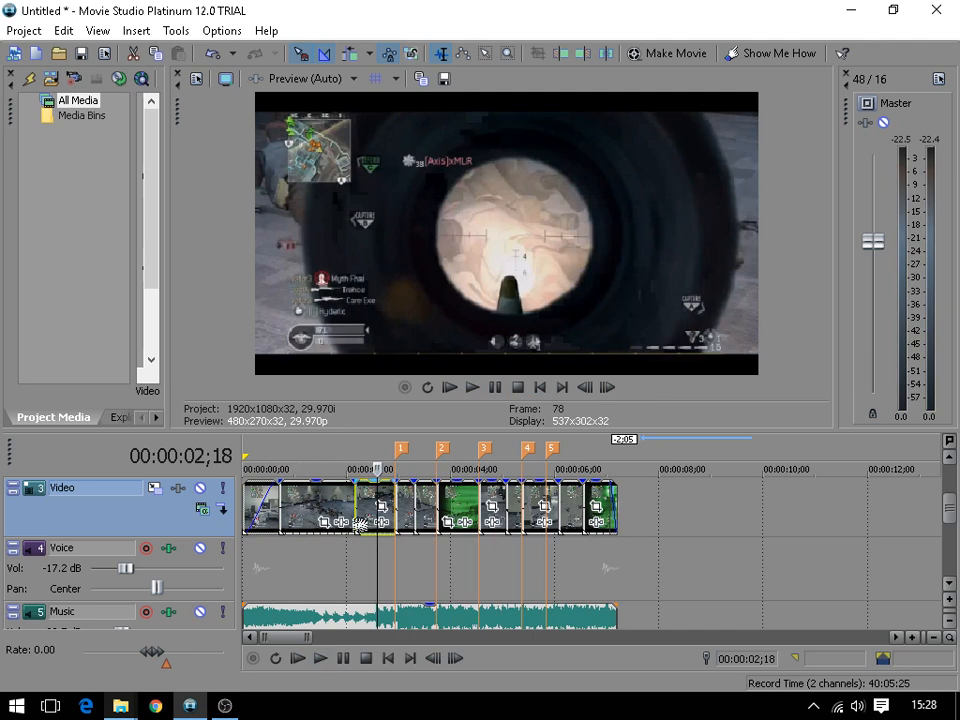
pyautogui.scroll(4, 358, 522)
pyautogui.scroll(-3, 358, 522)
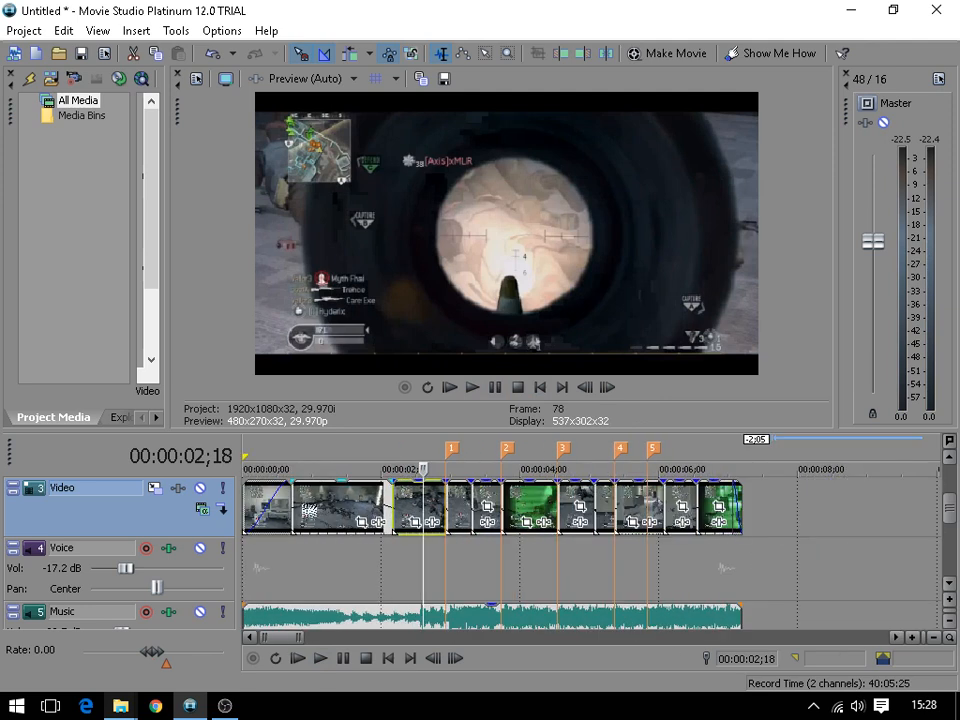
pyautogui.click(309, 510)
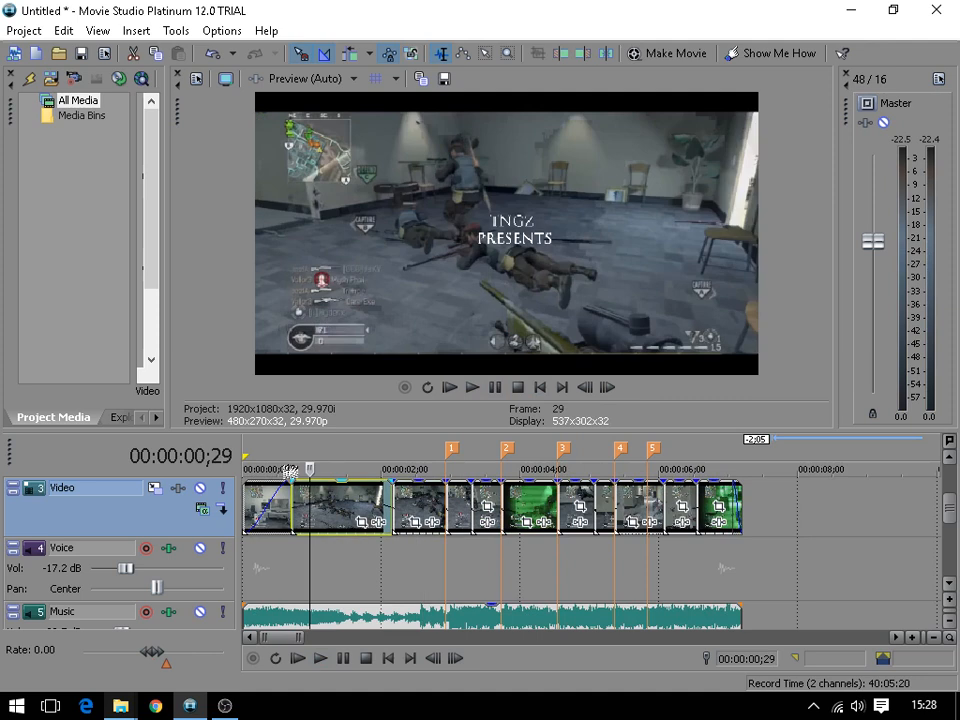
# - Widen the docked project media area so its thumbnails and the neighbouring Explorer and Transitions tabs show
pyautogui.click(156, 418)
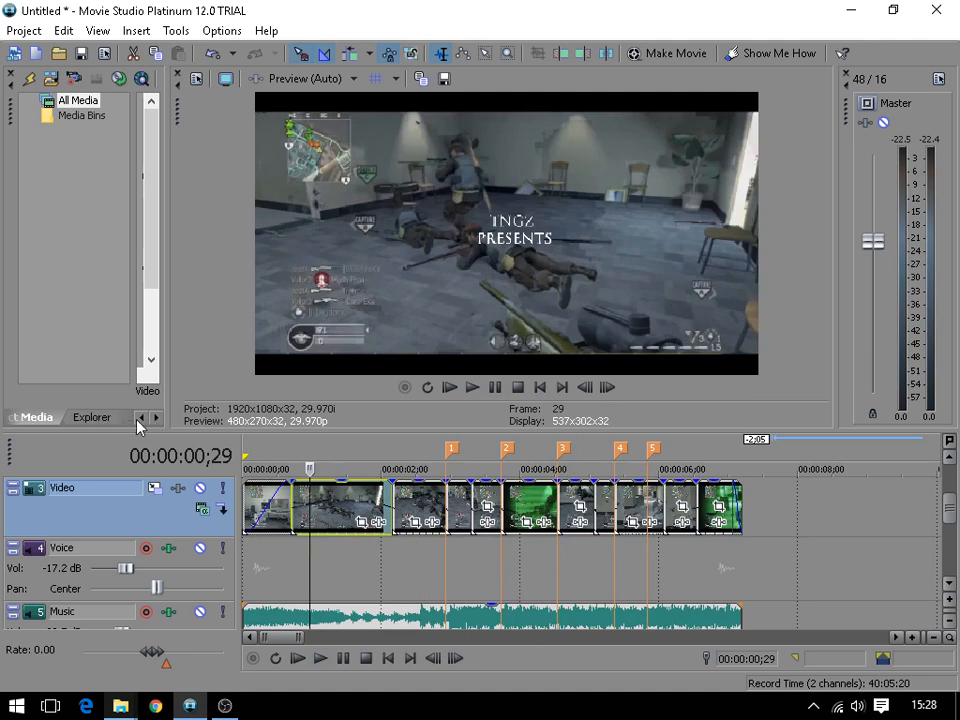
pyautogui.click(141, 418)
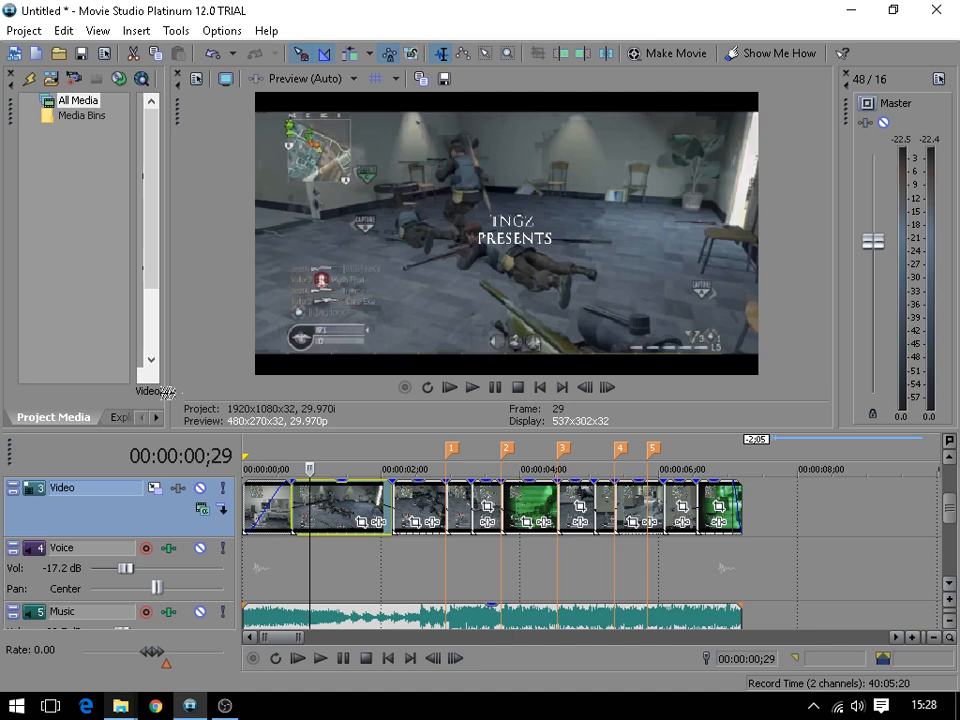
pyautogui.moveTo(168, 392); pyautogui.dragTo(260, 392)
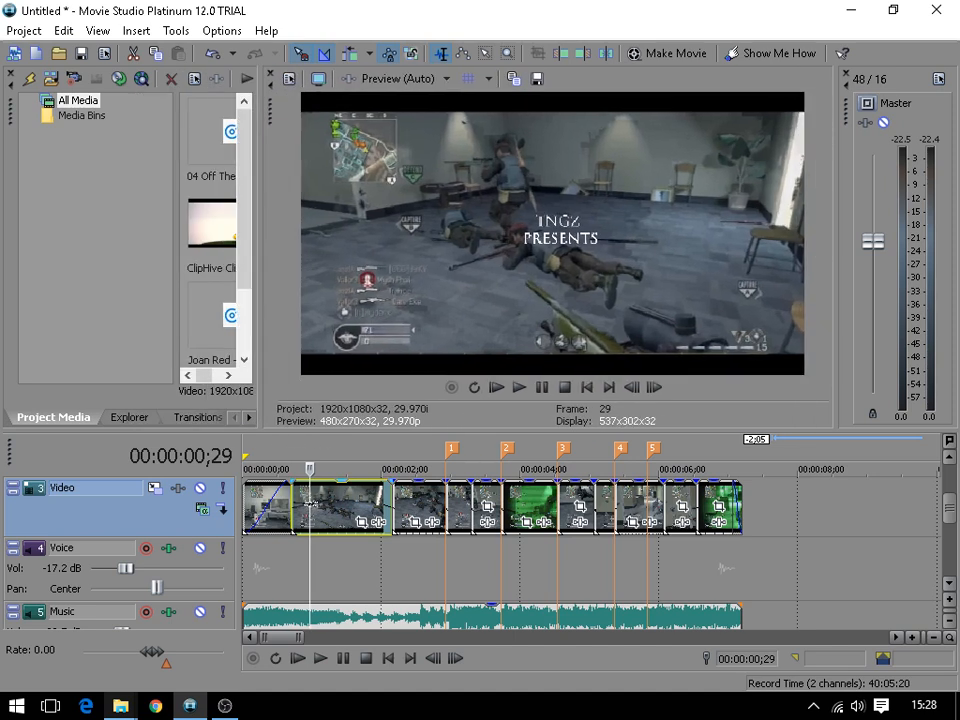
# - From the start of the slowed title segment at 00:00:00;21, split the Video clip at 00:00:00;24 and 00:00:00;27
pyautogui.scroll(6, 296, 505)
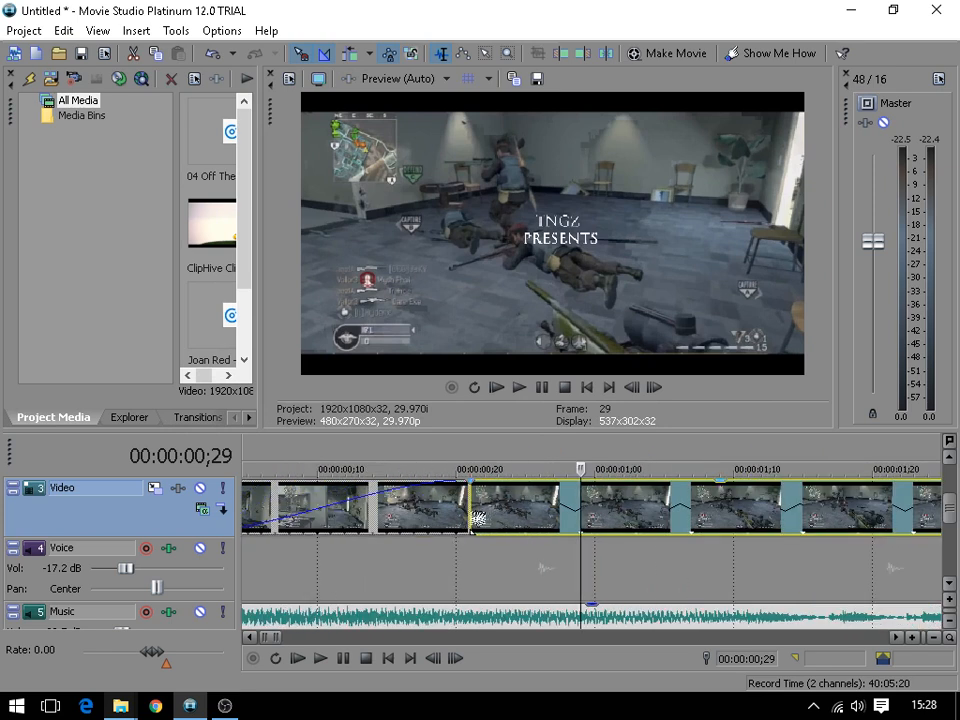
pyautogui.click(480, 519)
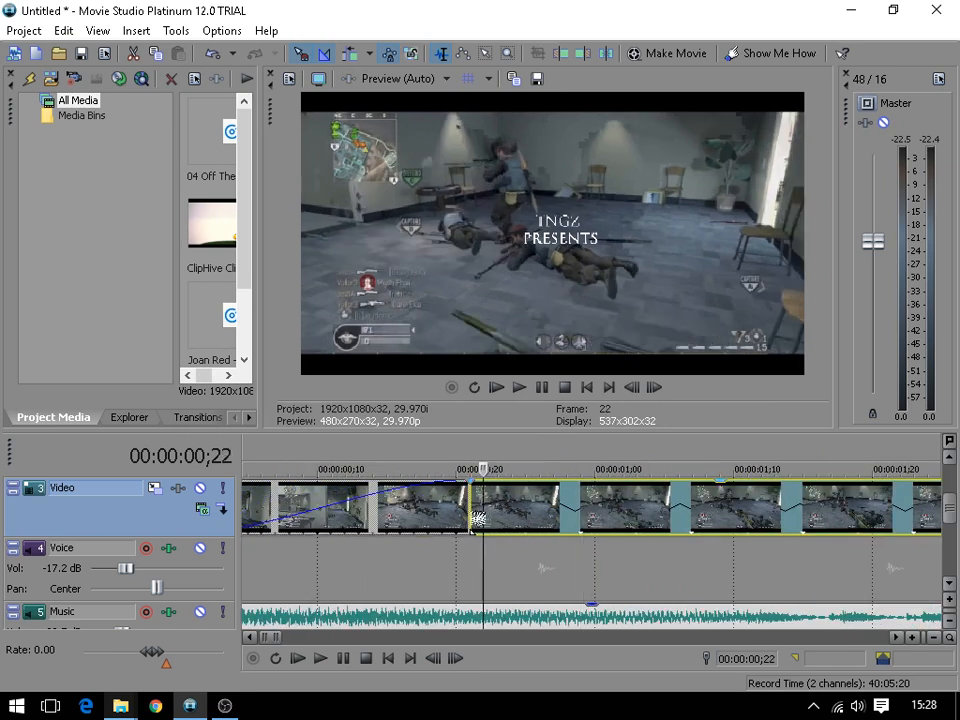
pyautogui.click(474, 519)
pyautogui.scroll(2, 474, 517)
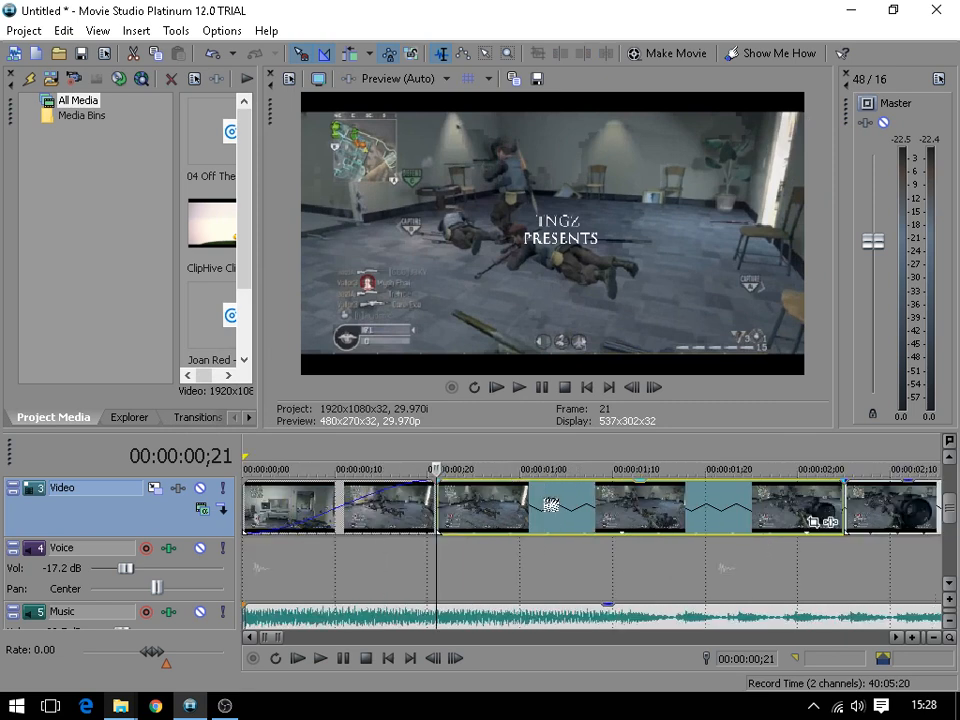
pyautogui.scroll(3, 475, 518)
pyautogui.scroll(-2, 551, 505)
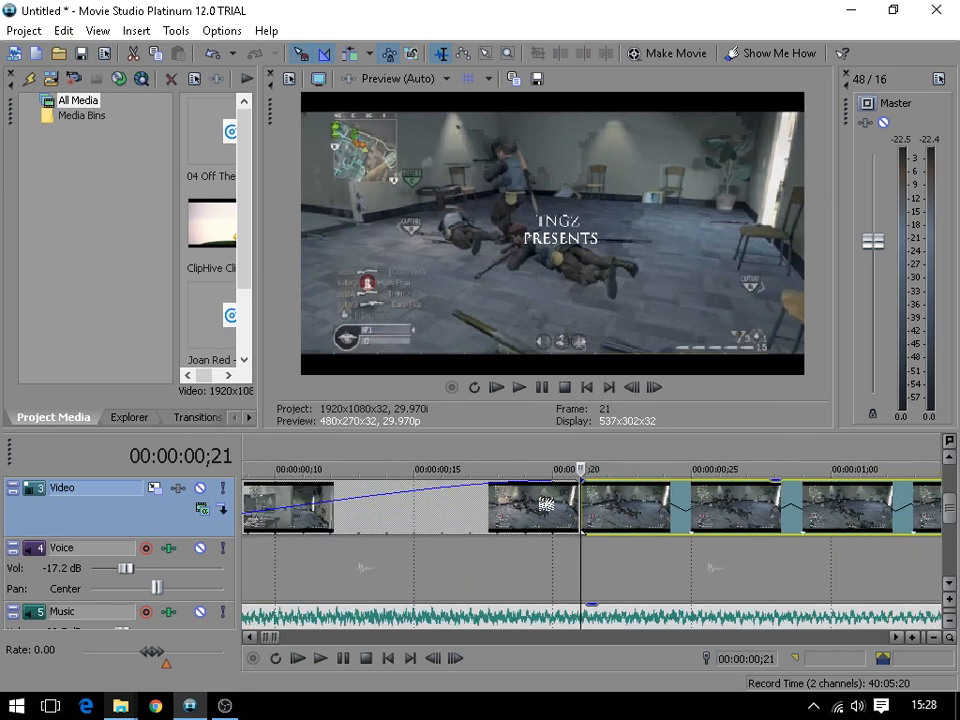
pyautogui.press('Right')
pyautogui.press('Left')
pyautogui.press('Right')
pyautogui.press('Right')
pyautogui.press('Right')
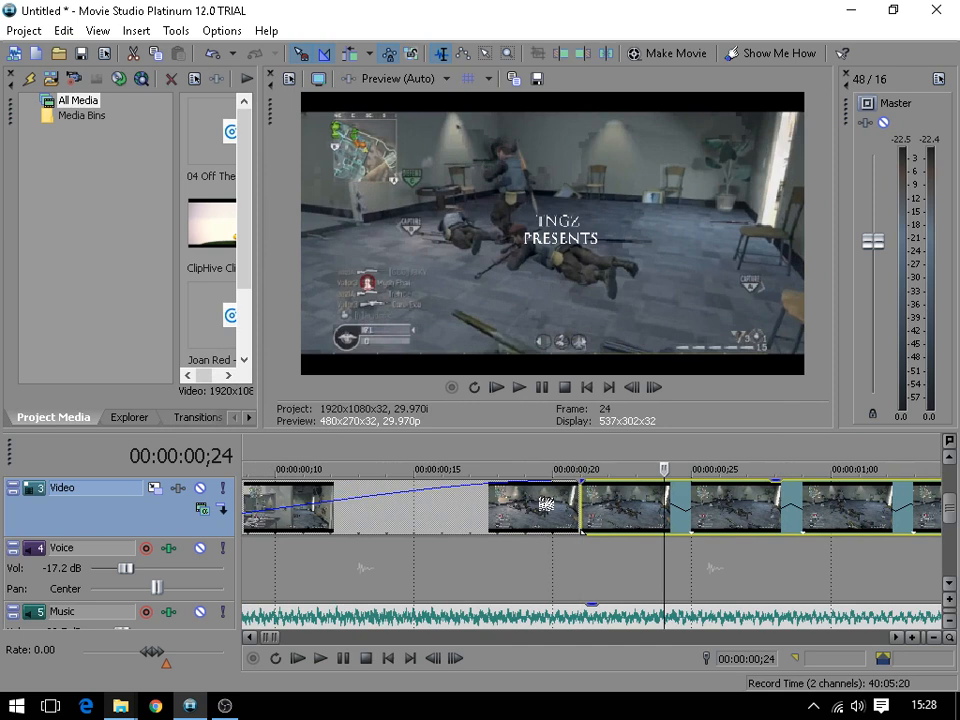
pyautogui.press('Right')
pyautogui.press('Right')
pyautogui.press('Right')
pyautogui.press('s')
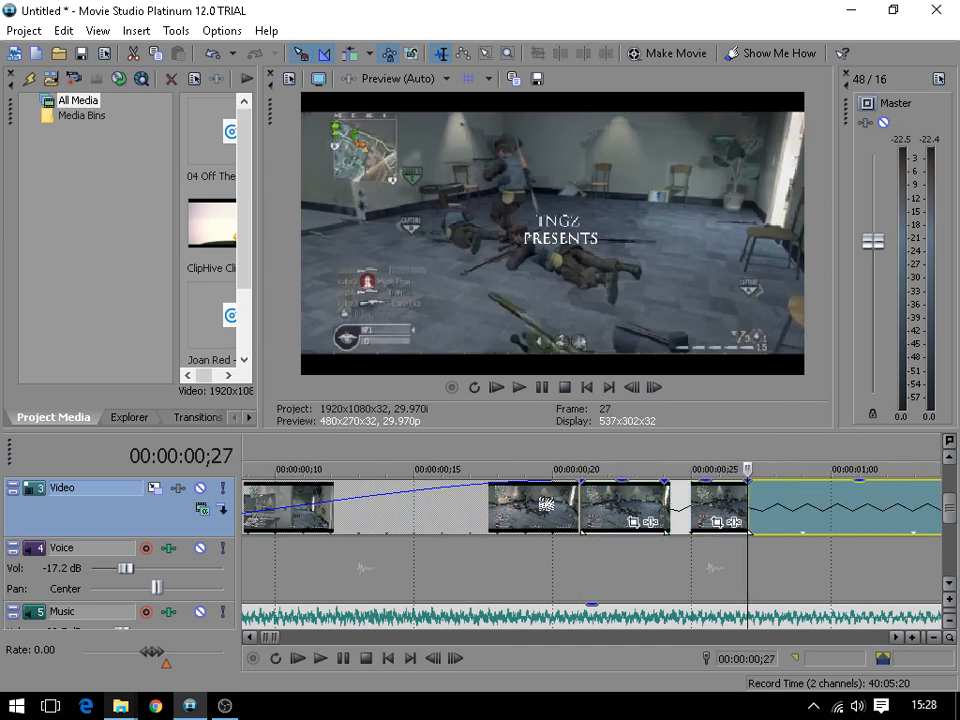
# - Continue splitting the title segment every three frames, at 00:00:01;00, 00:00:01;03 and 00:00:01;06
pyautogui.press('Right')
pyautogui.press('Right')
pyautogui.press('Right')
pyautogui.press('s')
pyautogui.press('Right')
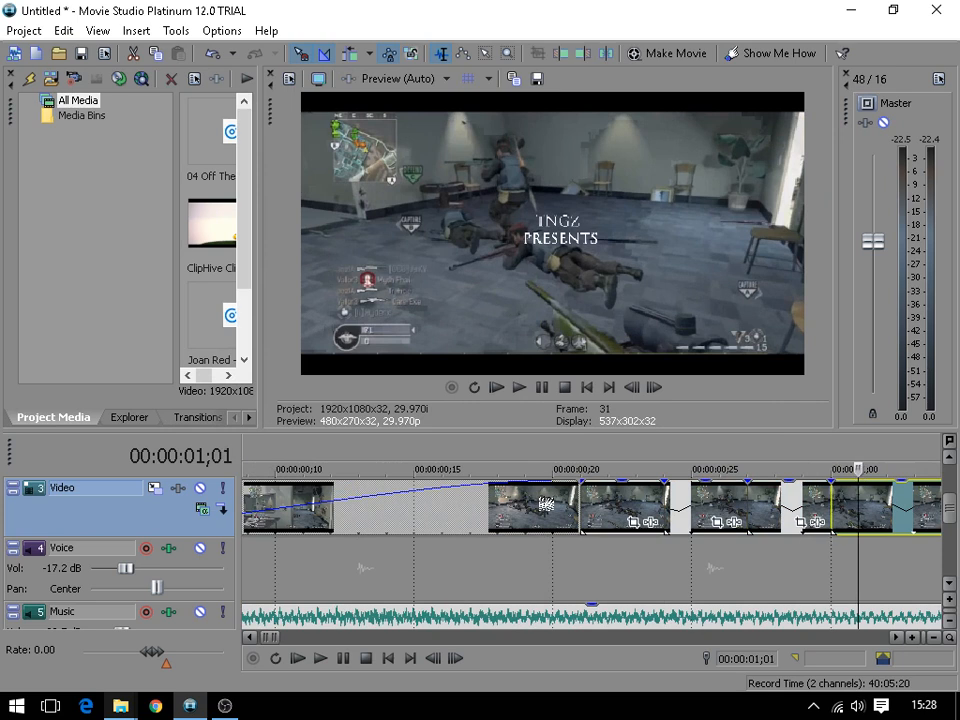
pyautogui.press('Right')
pyautogui.press('Right')
pyautogui.press('s')
pyautogui.press('Right')
pyautogui.press('Right')
pyautogui.press('Right')
pyautogui.press('s')
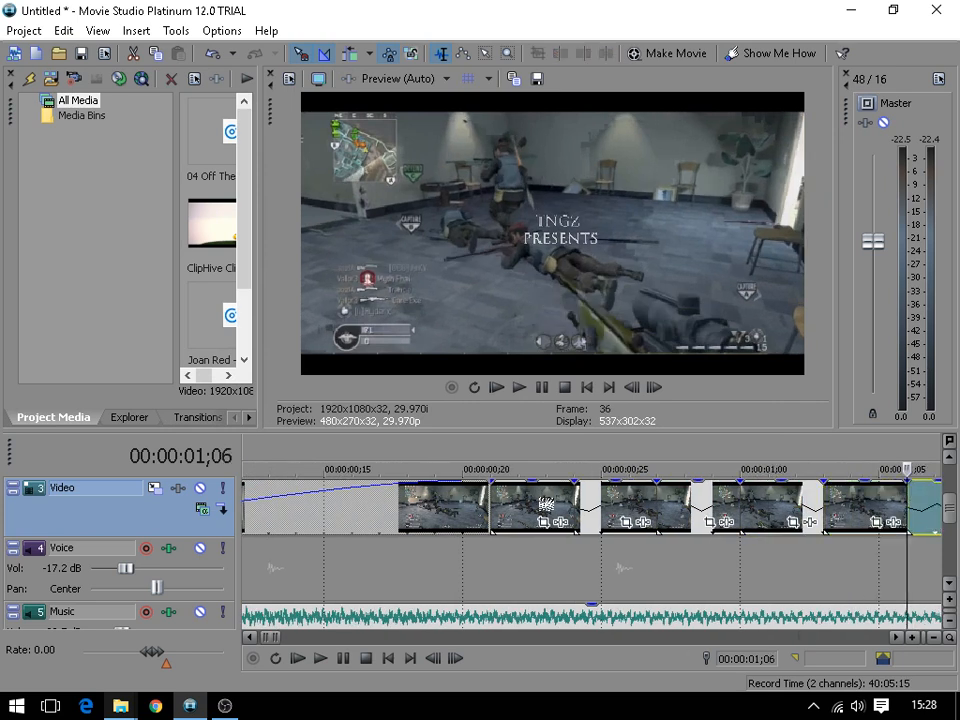
# - Split the following part of the Video segment at 00:00:01;09, 00:00:01;12 and 00:00:01;15
pyautogui.press('Right')
pyautogui.press('Right')
pyautogui.press('Right')
pyautogui.press('s')
pyautogui.press('Right')
pyautogui.press('Right')
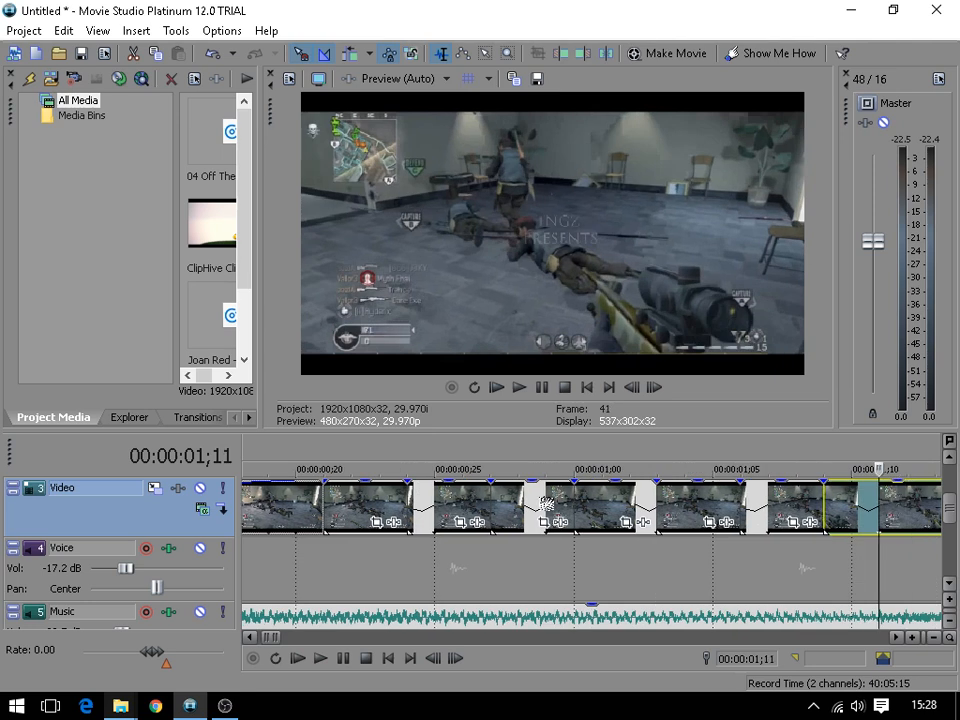
pyautogui.press('Right')
pyautogui.press('Right')
pyautogui.press('Right')
pyautogui.press('Right')
pyautogui.press('s')
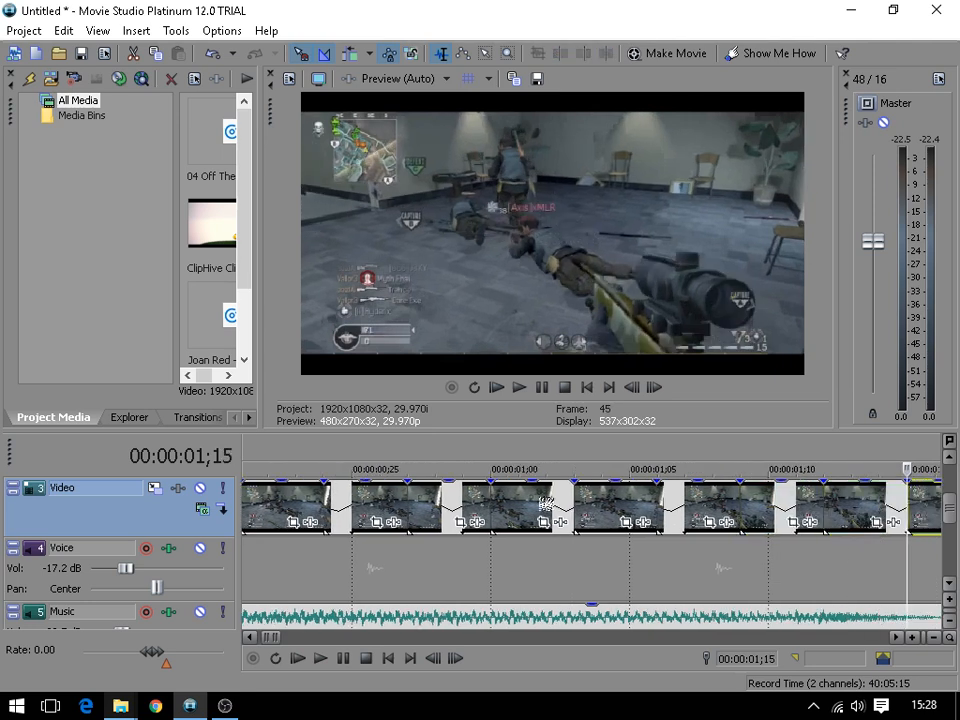
# - Split the Video segment every three frames, at 00:00:01;18, 00:00:01;21 and 00:00:01;24
pyautogui.press('Right')
pyautogui.press('Right')
pyautogui.press('Right')
pyautogui.press('s')
pyautogui.press('Right')
pyautogui.press('Right')
pyautogui.press('Right')
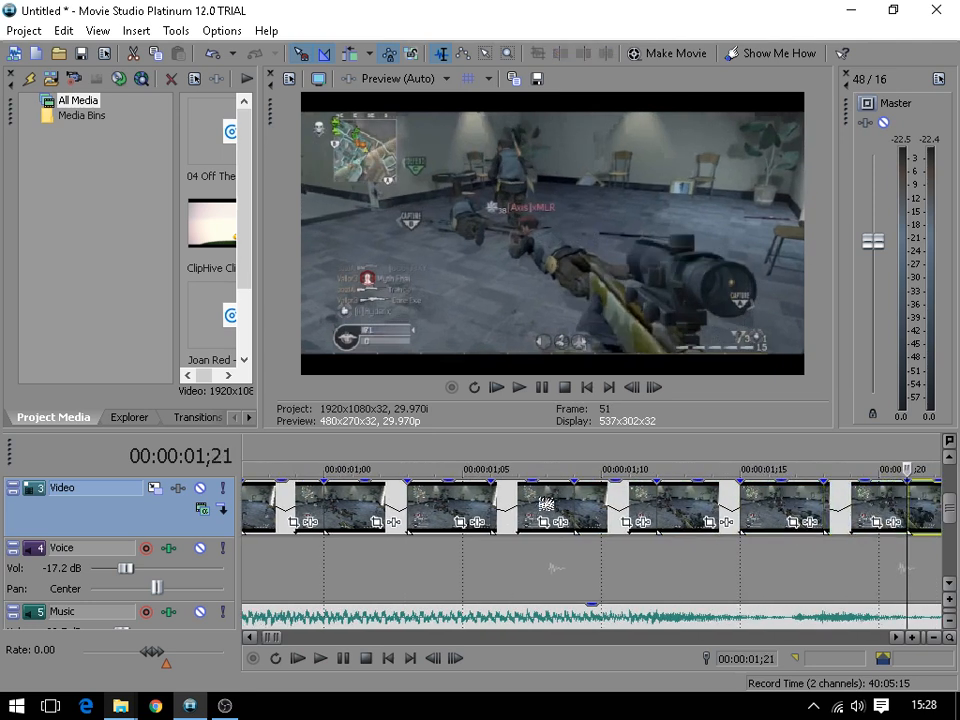
pyautogui.press('Right')
pyautogui.press('Right')
pyautogui.press('Right')
pyautogui.press('s')
# - Continue the three-frame splits of the Video segment at 00:00:01;27, 00:00:02;00 and 00:00:02;03
pyautogui.press('Right')
pyautogui.press('Right')
pyautogui.press('Right')
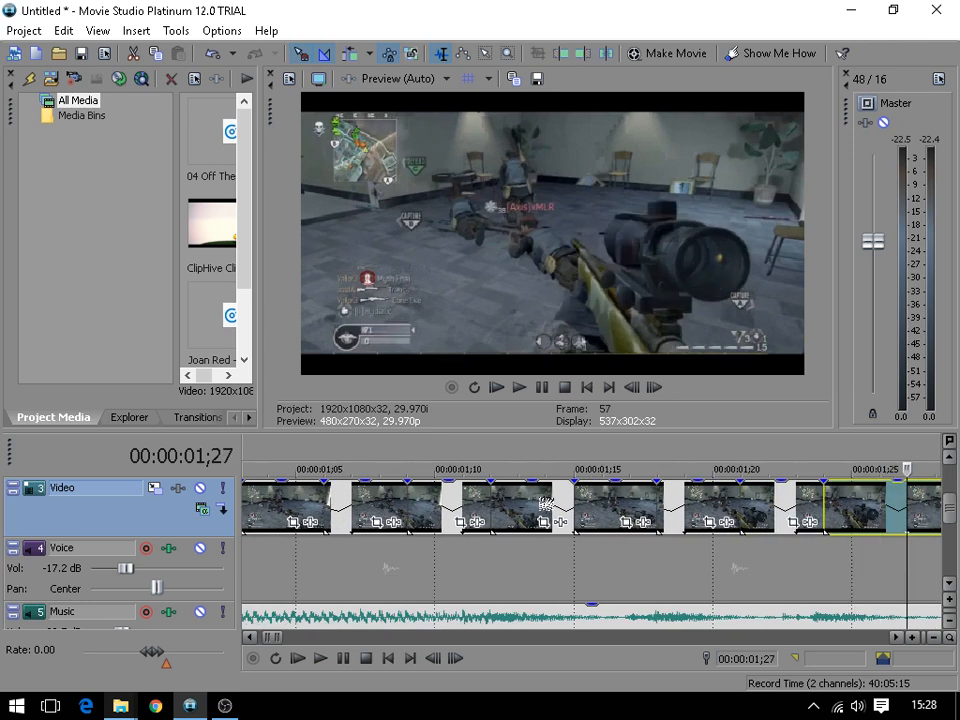
pyautogui.press('Right')
pyautogui.press('Right')
pyautogui.press('Right')
pyautogui.press('s')
pyautogui.press('Right')
pyautogui.press('Right')
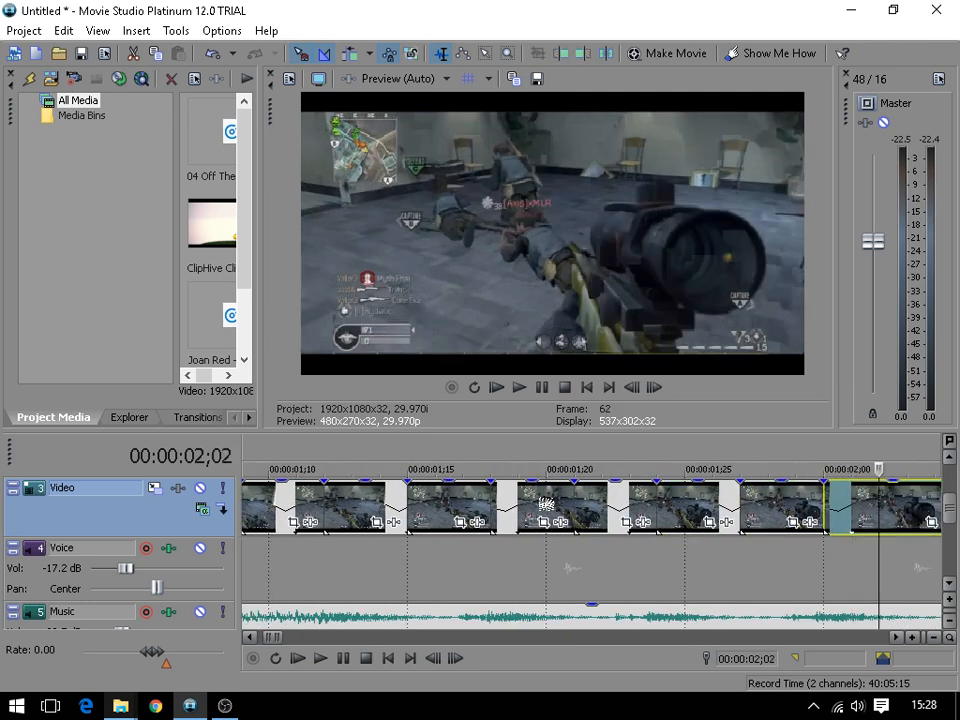
pyautogui.press('Right')
pyautogui.press('s')
pyautogui.press('Right')
pyautogui.press('Right')
pyautogui.press('Right')
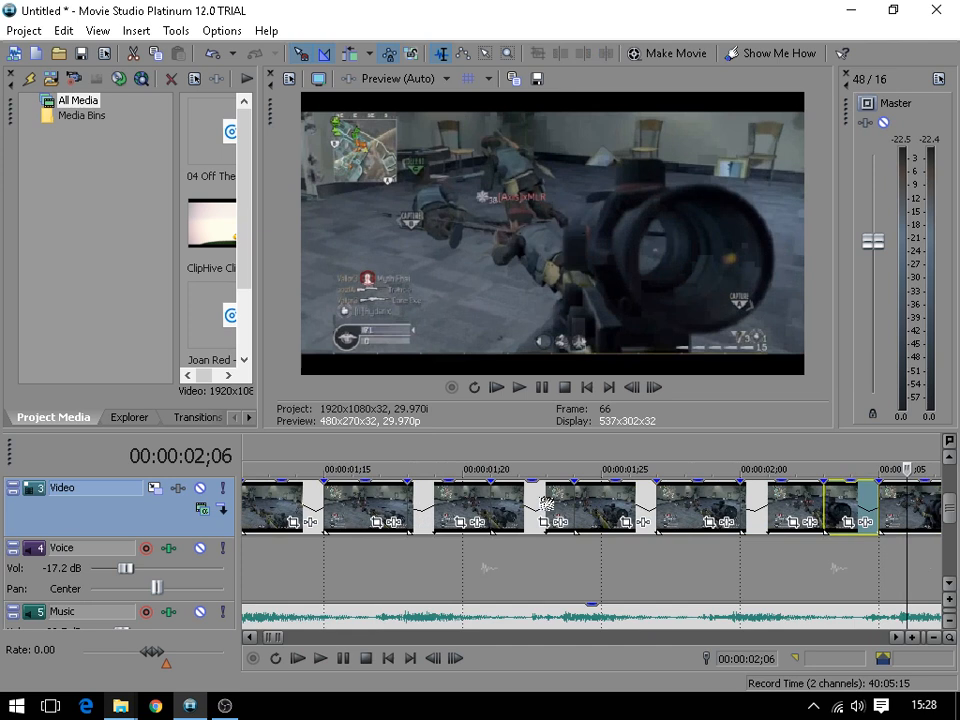
pyautogui.press('Left')
# - Lower the opacity of the first three-frame Video piece, starting at 00:00:00;21, to about half
pyautogui.scroll(-3, 547, 503)
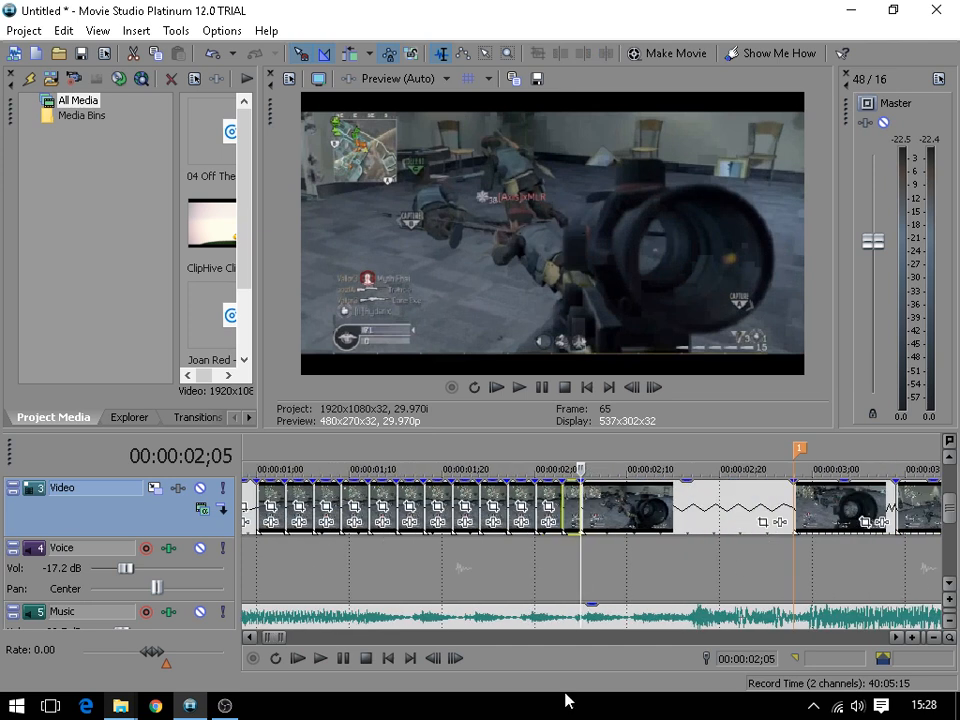
pyautogui.moveTo(278, 640); pyautogui.dragTo(272, 641)
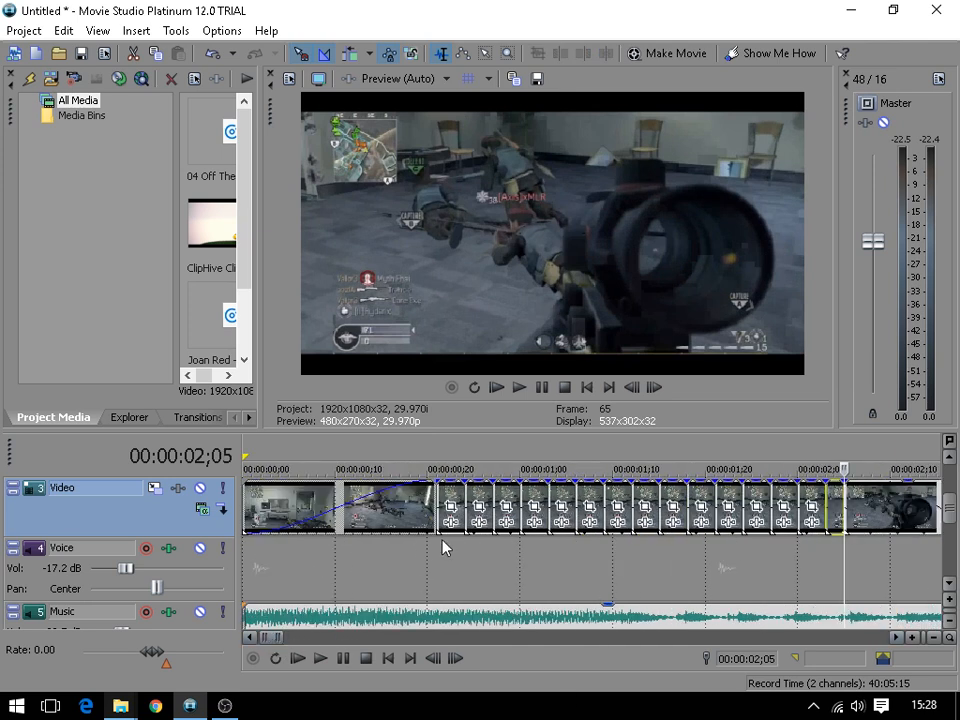
pyautogui.scroll(-3, 443, 541)
pyautogui.click(297, 505)
pyautogui.click(304, 505)
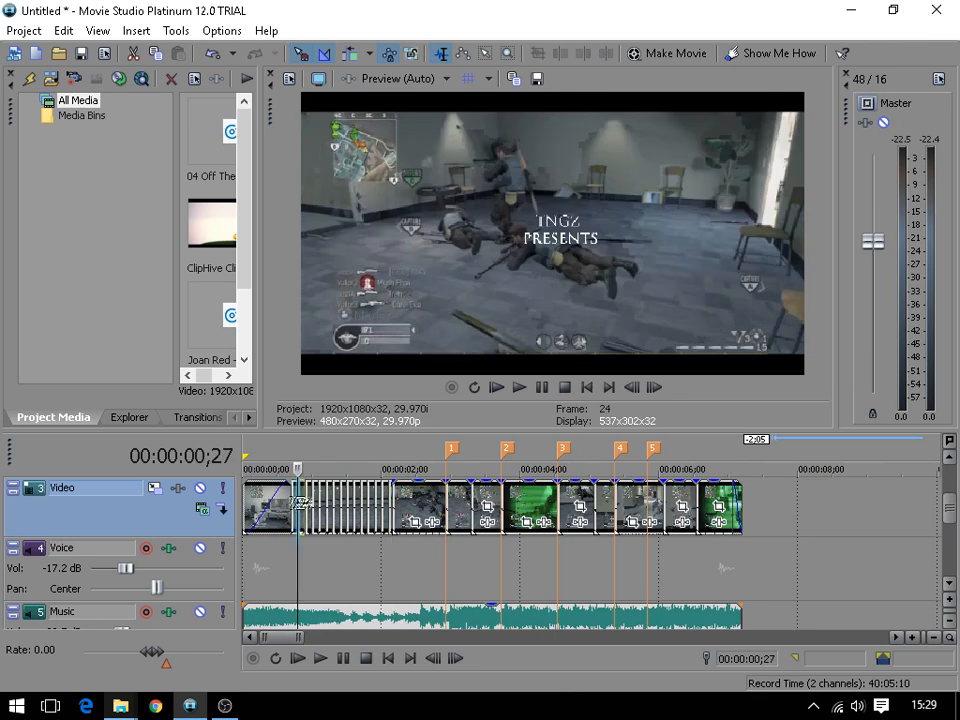
pyautogui.click(311, 505)
pyautogui.click(341, 507)
pyautogui.click(350, 507)
pyautogui.scroll(5, 355, 507)
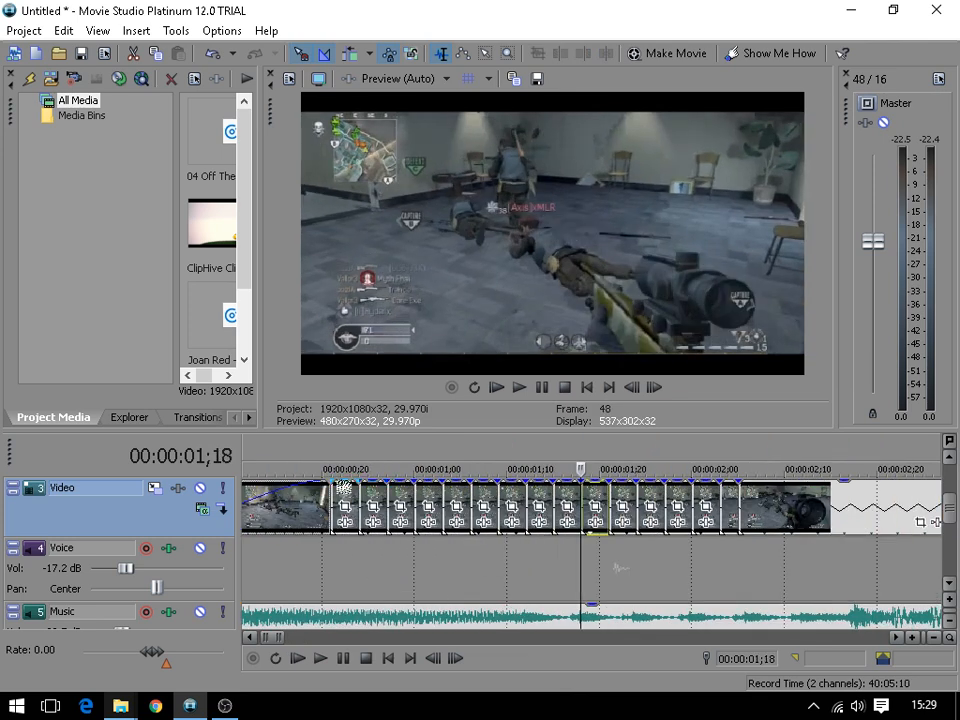
pyautogui.moveTo(343, 487); pyautogui.dragTo(345, 511)
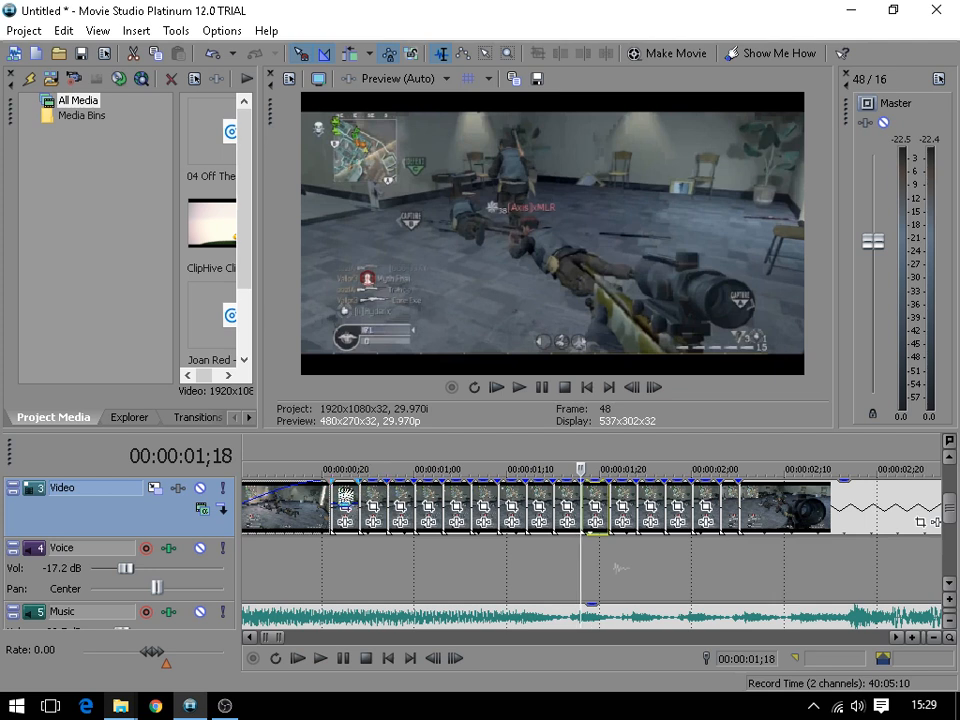
# - Go through the opening frames from 00:00:00;19 onward and compare the dimmed first piece with its neighbours
pyautogui.scroll(2, 345, 492)
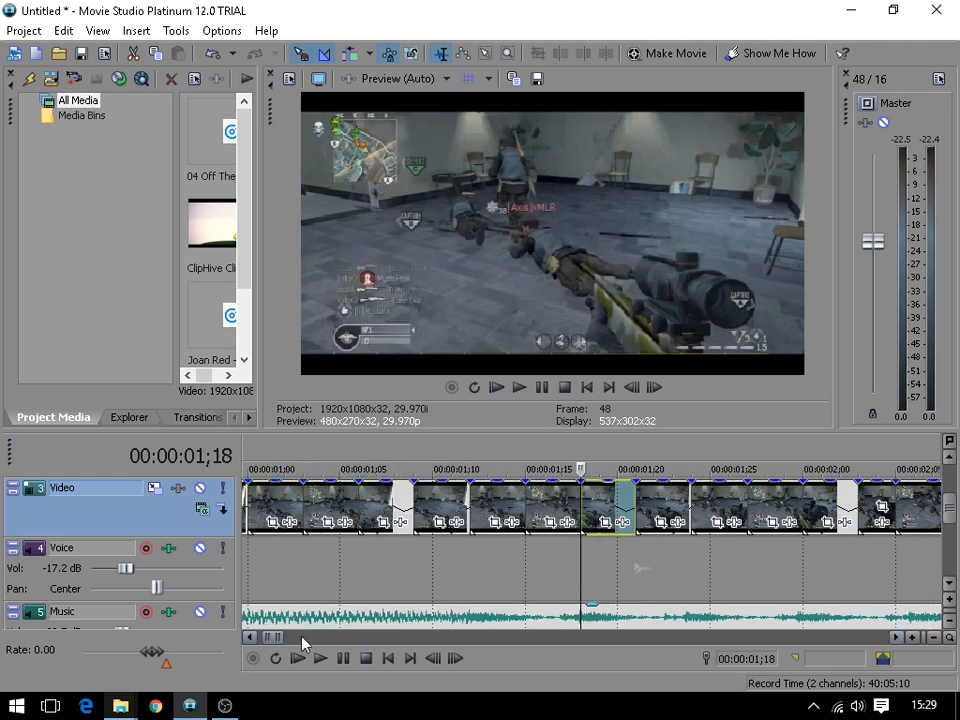
pyautogui.moveTo(278, 637); pyautogui.dragTo(272, 639)
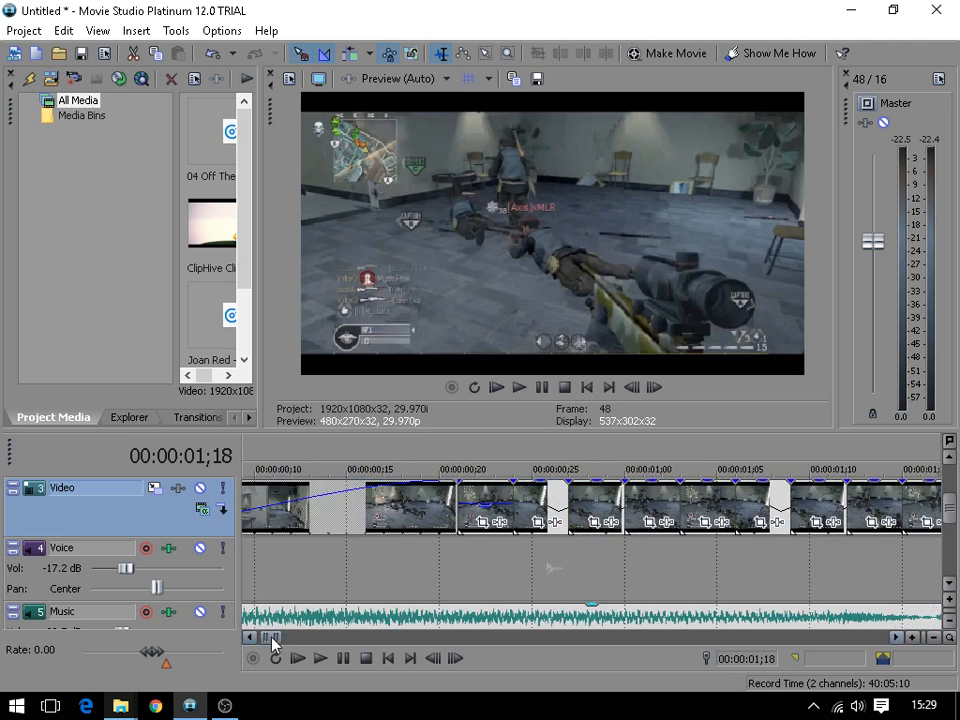
pyautogui.click(477, 500)
pyautogui.click(421, 495)
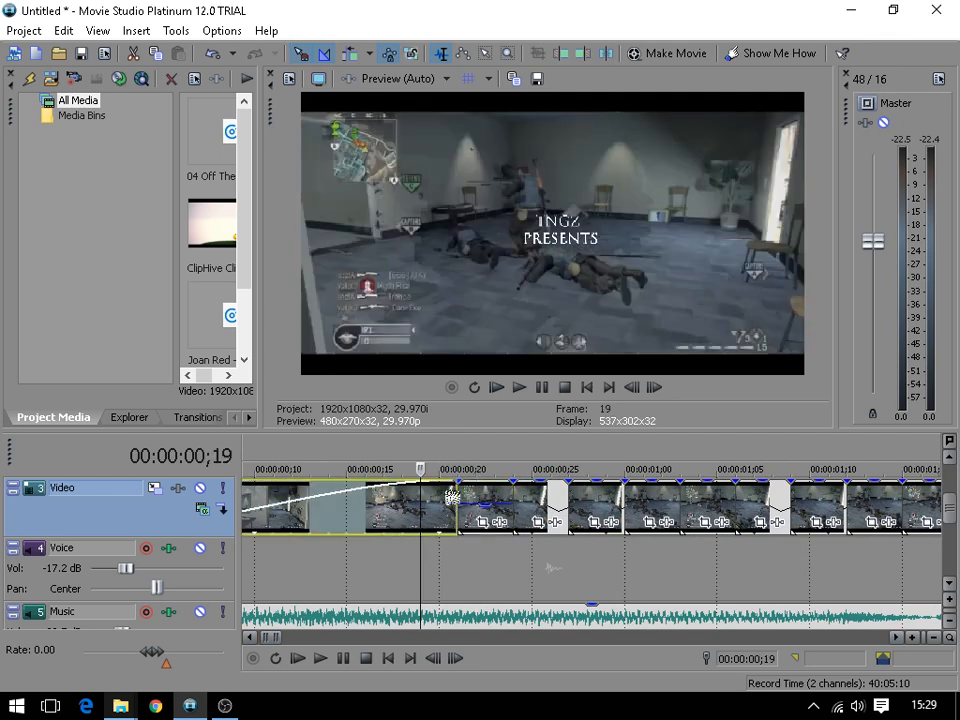
pyautogui.press('space')
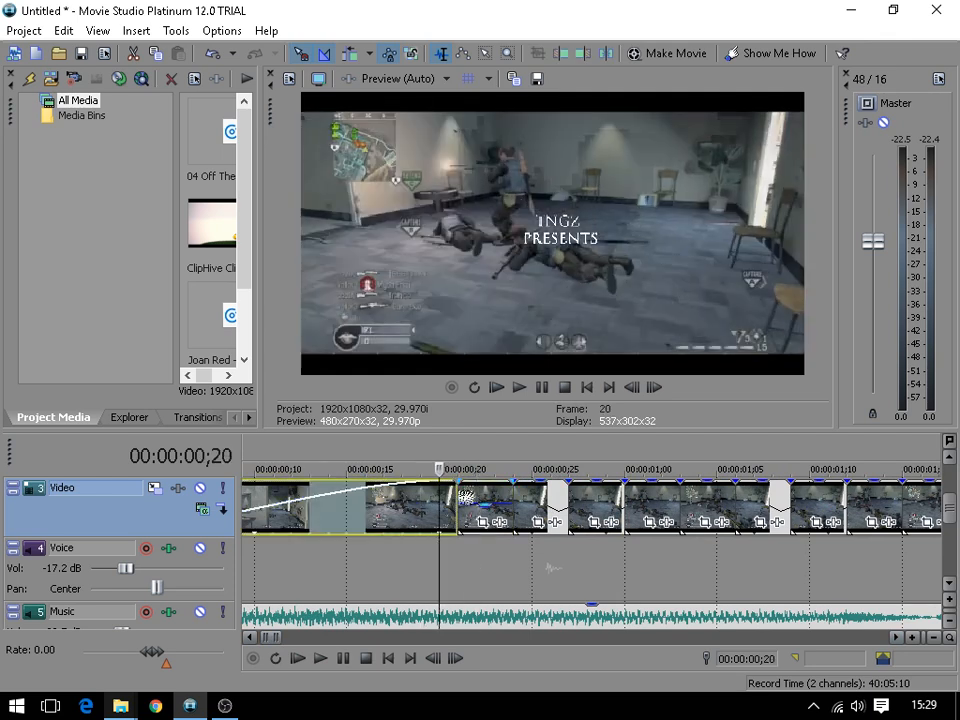
pyautogui.press('Left')
pyautogui.press('Left')
pyautogui.press('Left')
pyautogui.press('Left')
pyautogui.press('Left')
pyautogui.press('Left')
pyautogui.press('Left')
pyautogui.press('Left')
pyautogui.press('Left')
pyautogui.press('Left')
pyautogui.press('Left')
pyautogui.press('Left')
pyautogui.press('Left')
pyautogui.press('Left')
pyautogui.press('Left')
pyautogui.press('Left')
pyautogui.press('Left')
pyautogui.press('Left')
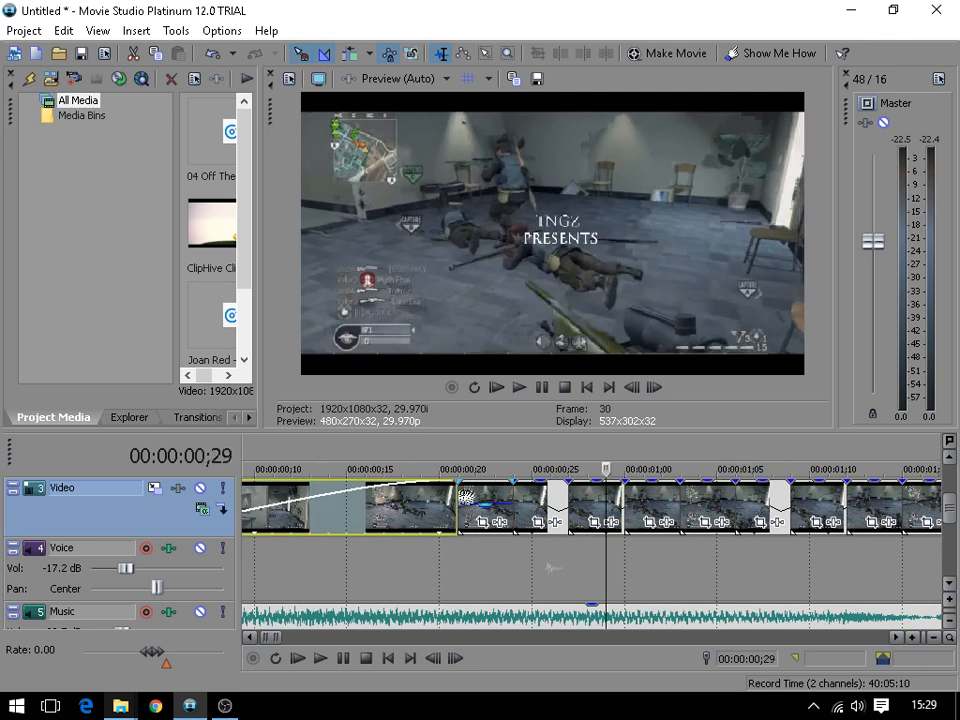
pyautogui.press('Right')
pyautogui.press('Right')
pyautogui.press('Right')
pyautogui.press('Right')
pyautogui.press('Right')
pyautogui.press('Right')
pyautogui.press('Right')
pyautogui.press('Right')
pyautogui.press('Right')
pyautogui.press('Left')
pyautogui.press('Left')
pyautogui.press('Left')
pyautogui.press('Left')
pyautogui.press('Left')
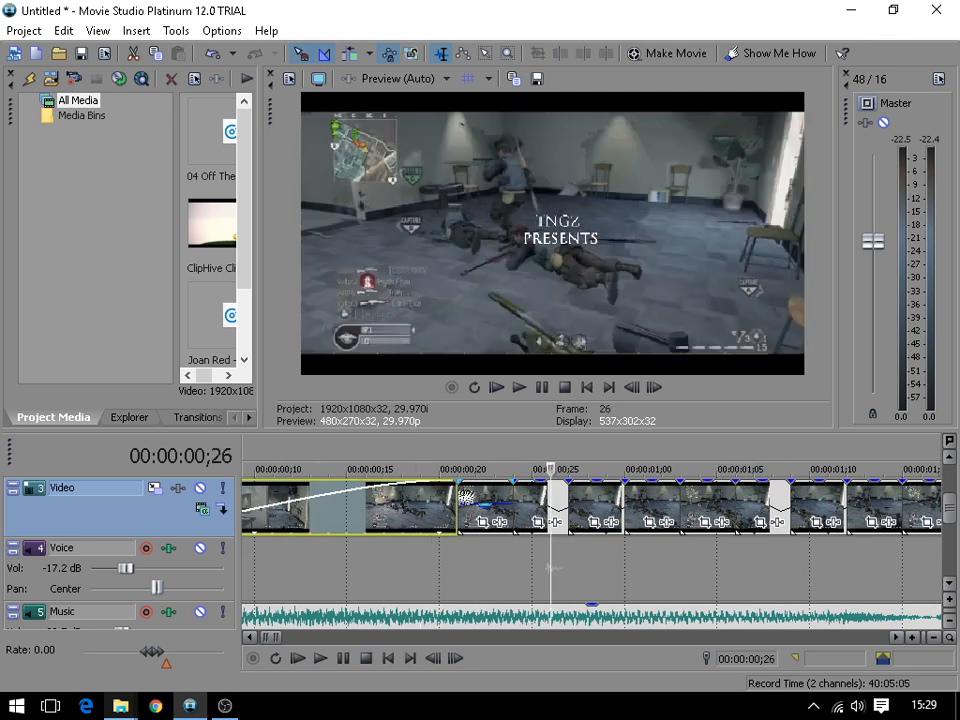
pyautogui.press('Right')
pyautogui.press('Right')
pyautogui.press('Right')
pyautogui.press('Right')
pyautogui.click(494, 505)
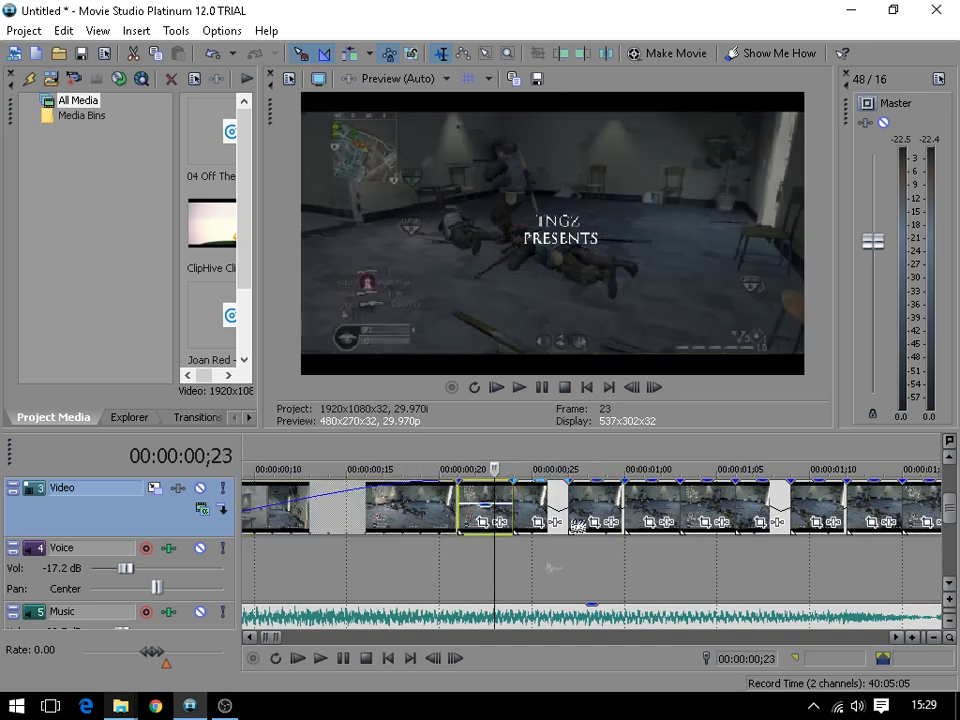
# - Lower the opacity of the alternate Video pieces at 00:00:00;27 and 00:00:01;03 to about half, and the one at 00:00:01;09 to 58%
pyautogui.click(530, 493)
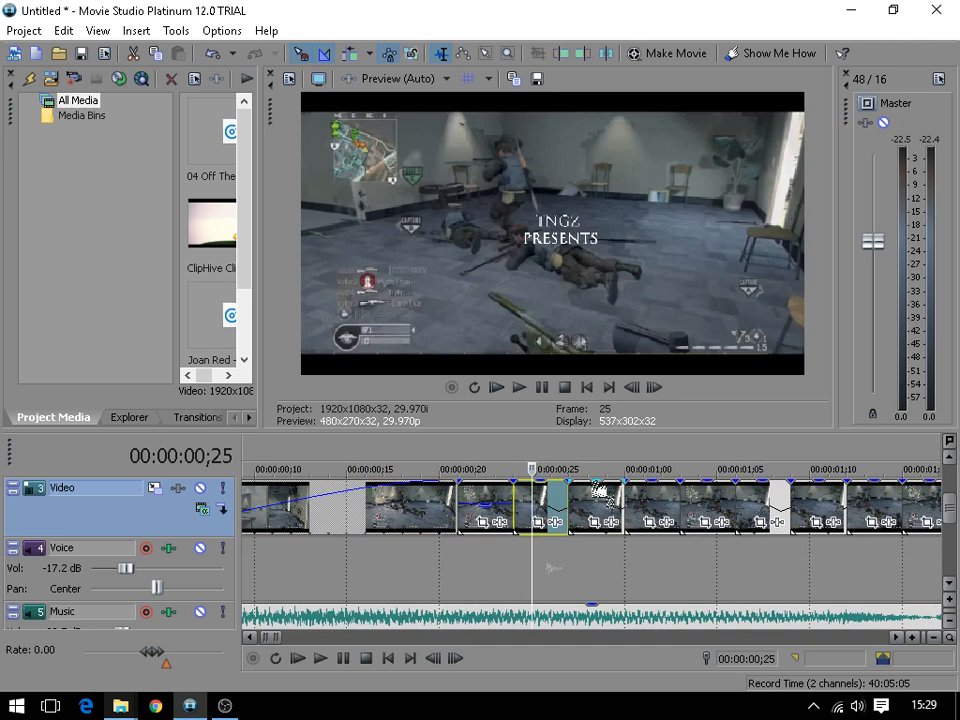
pyautogui.moveTo(600, 488); pyautogui.dragTo(601, 508)
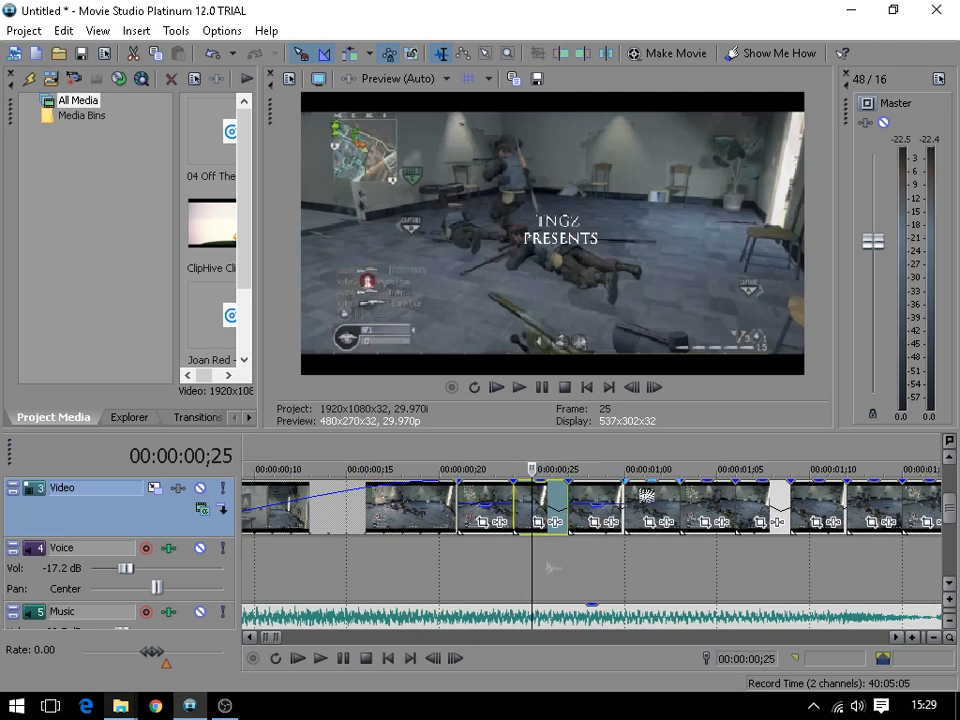
pyautogui.click(641, 500)
pyautogui.moveTo(713, 493); pyautogui.dragTo(713, 508)
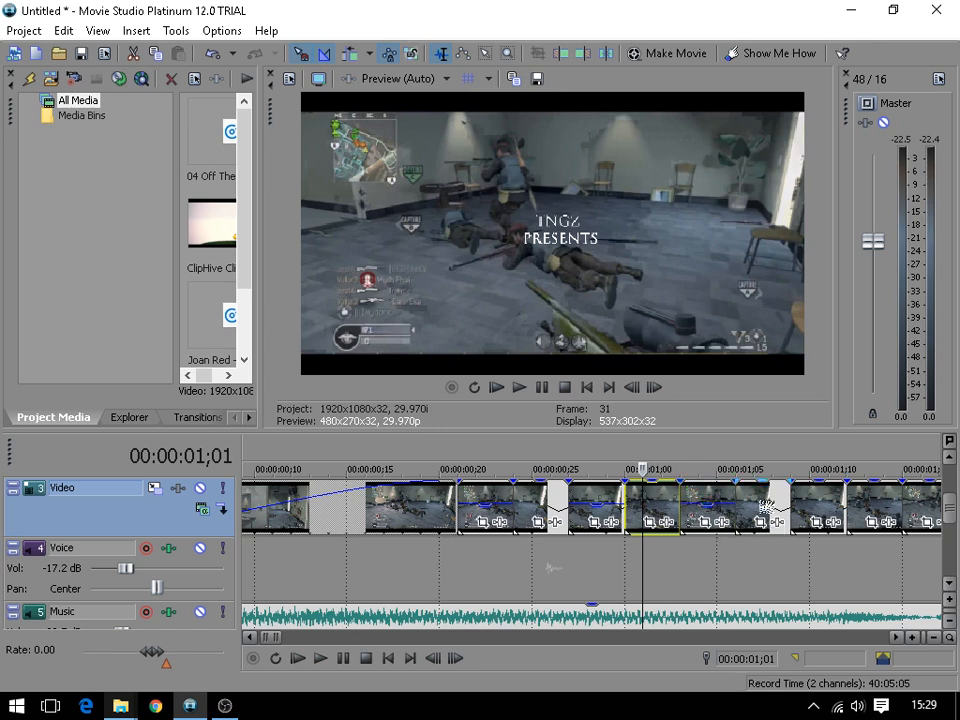
pyautogui.moveTo(823, 486); pyautogui.dragTo(824, 511)
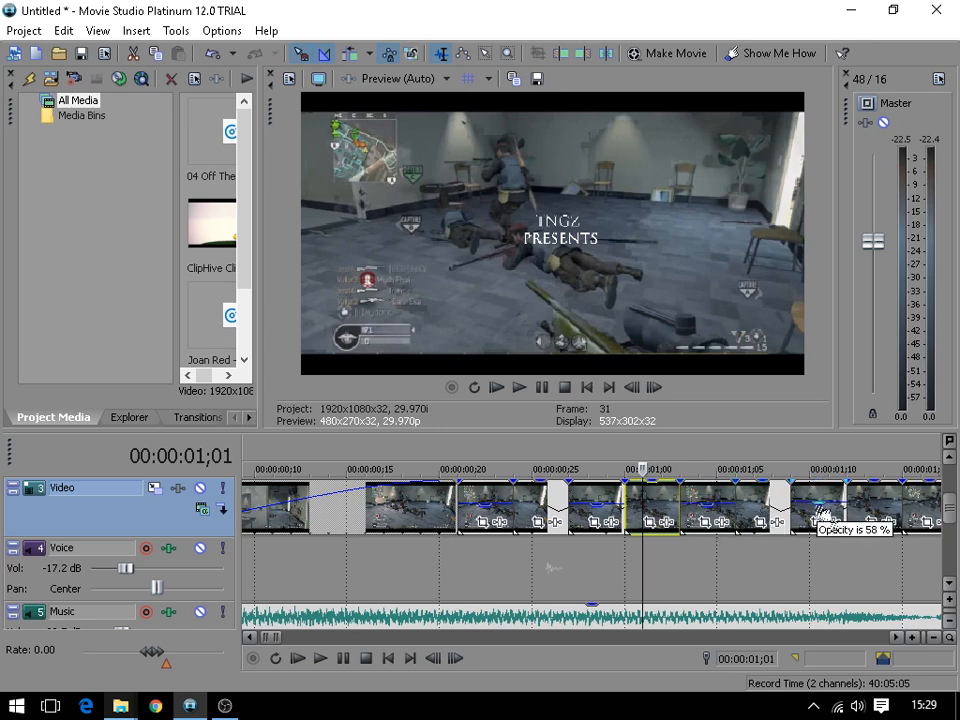
# - Set the opacity of the Video piece at 00:00:01;15 to 55% and lower the one at 00:00:01;21 to about half
pyautogui.click(895, 637)
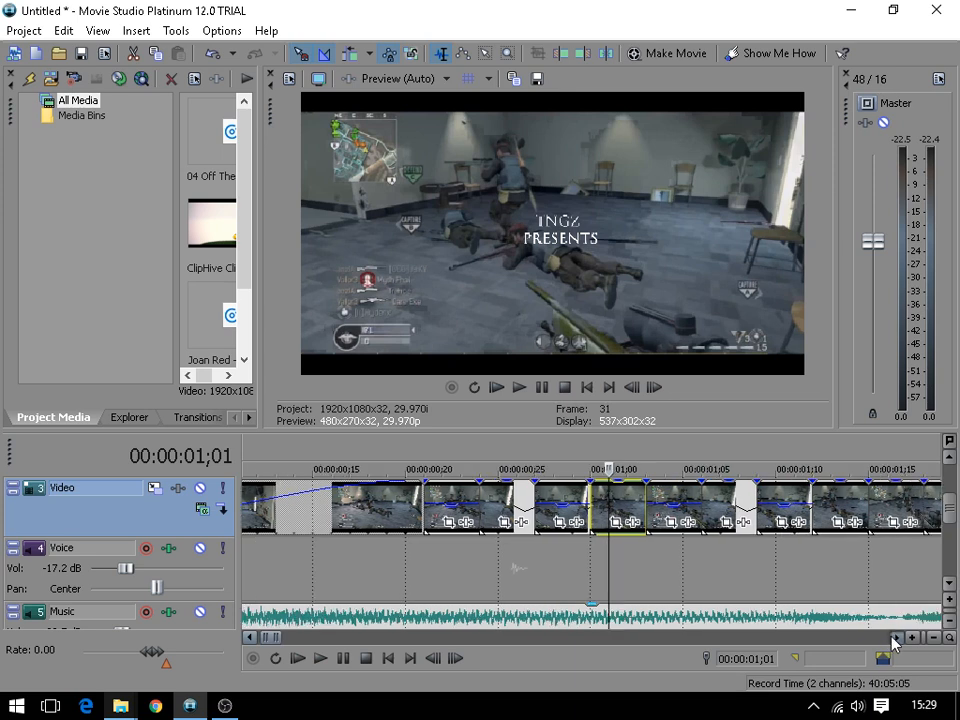
pyautogui.click(895, 637)
pyautogui.click(895, 637)
pyautogui.click(895, 637)
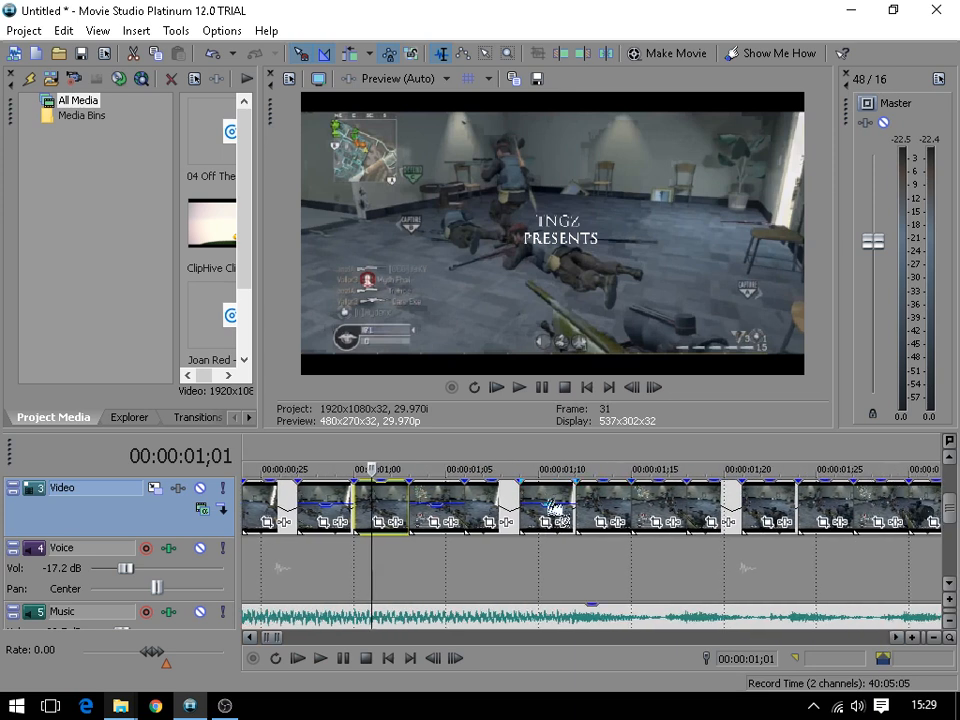
pyautogui.click(612, 505)
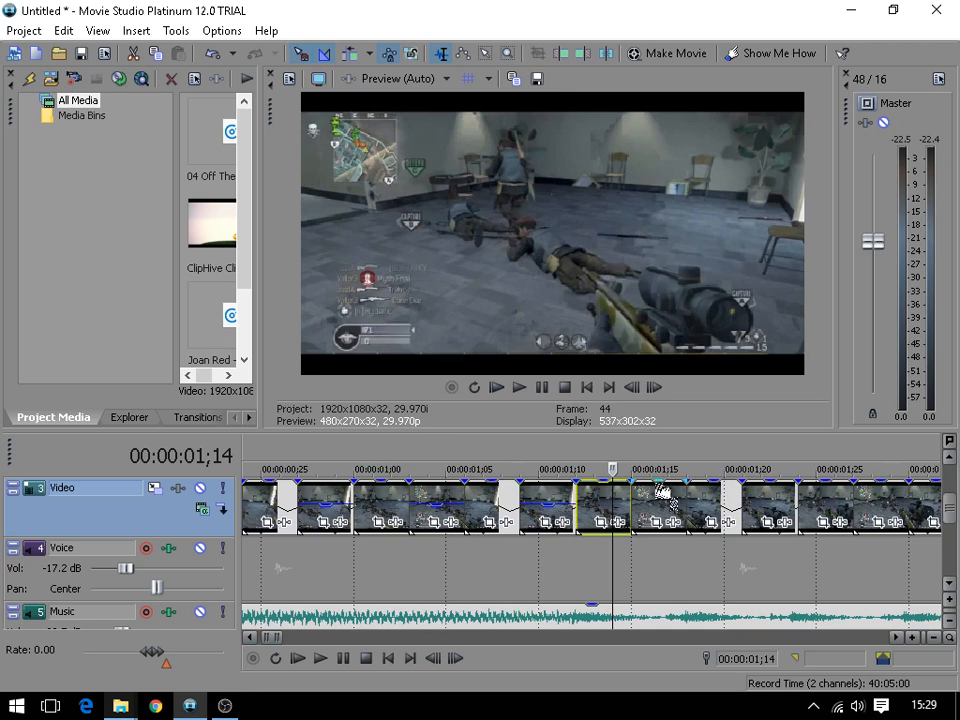
pyautogui.moveTo(664, 504); pyautogui.dragTo(663, 510)
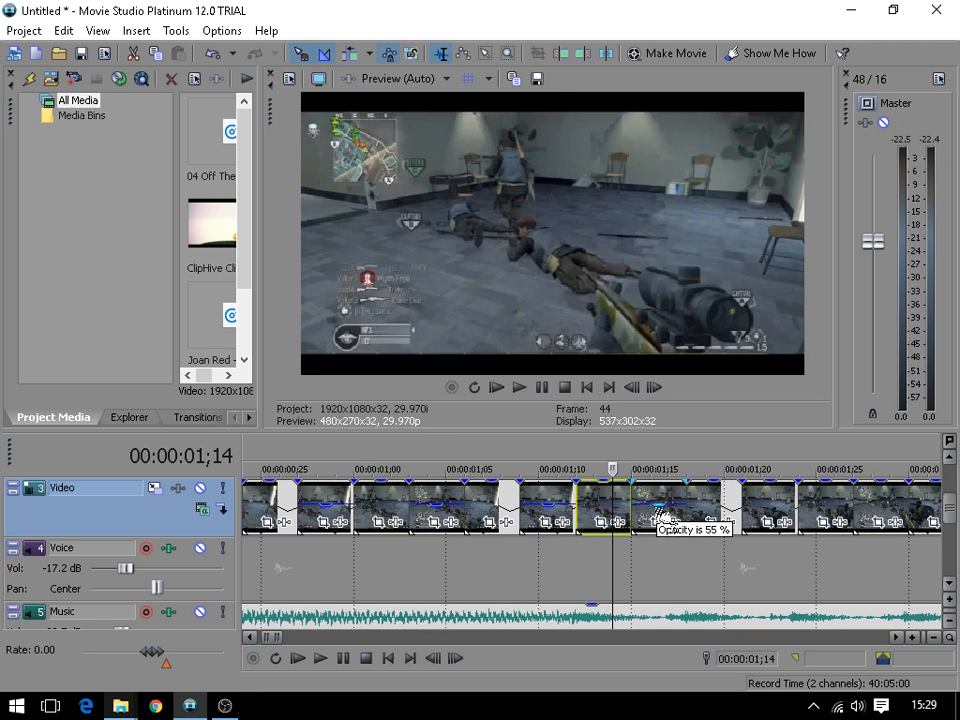
pyautogui.click(724, 507)
pyautogui.click(763, 503)
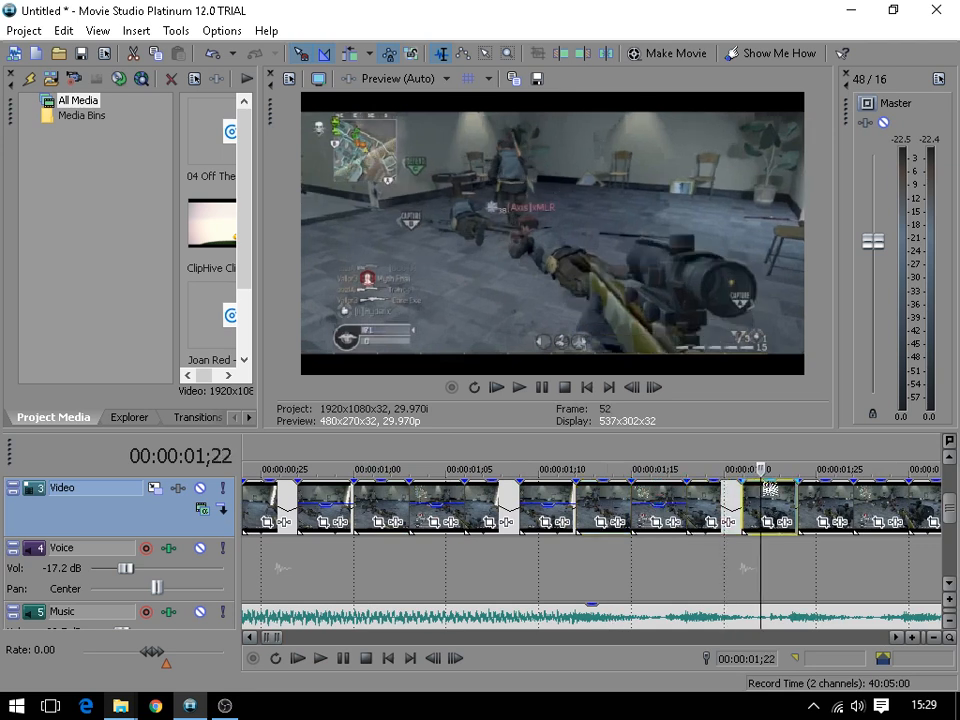
pyautogui.moveTo(770, 488); pyautogui.dragTo(773, 514)
# - Lower the opacity of the Video pieces at 00:00:01;27 and 00:00:02;03 to about half
pyautogui.click(895, 637)
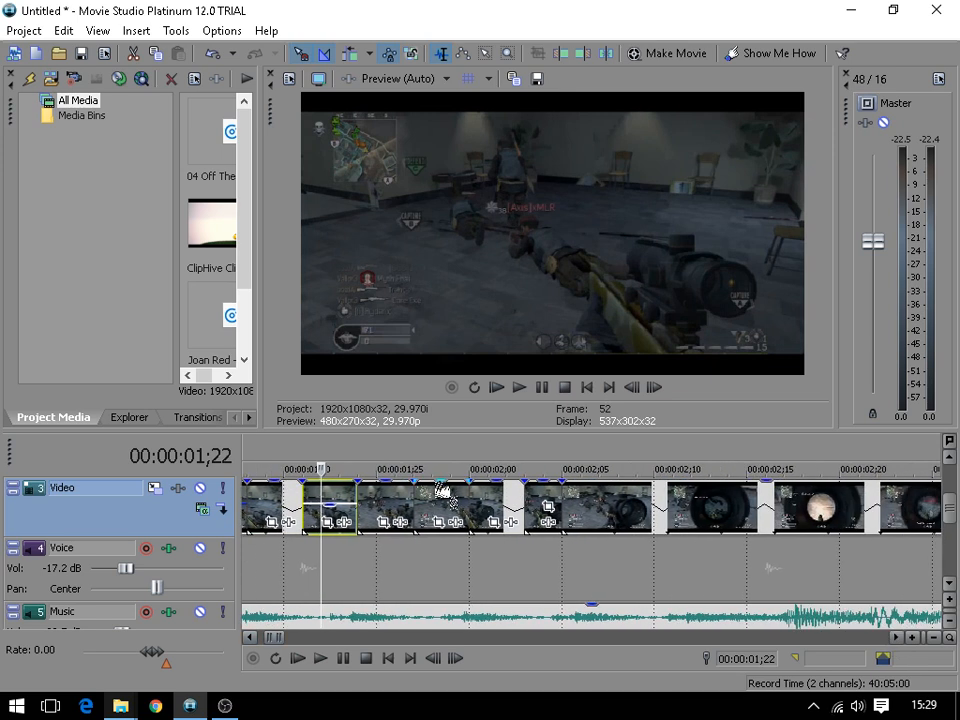
pyautogui.moveTo(436, 496); pyautogui.dragTo(441, 510)
pyautogui.moveTo(548, 493); pyautogui.dragTo(547, 510)
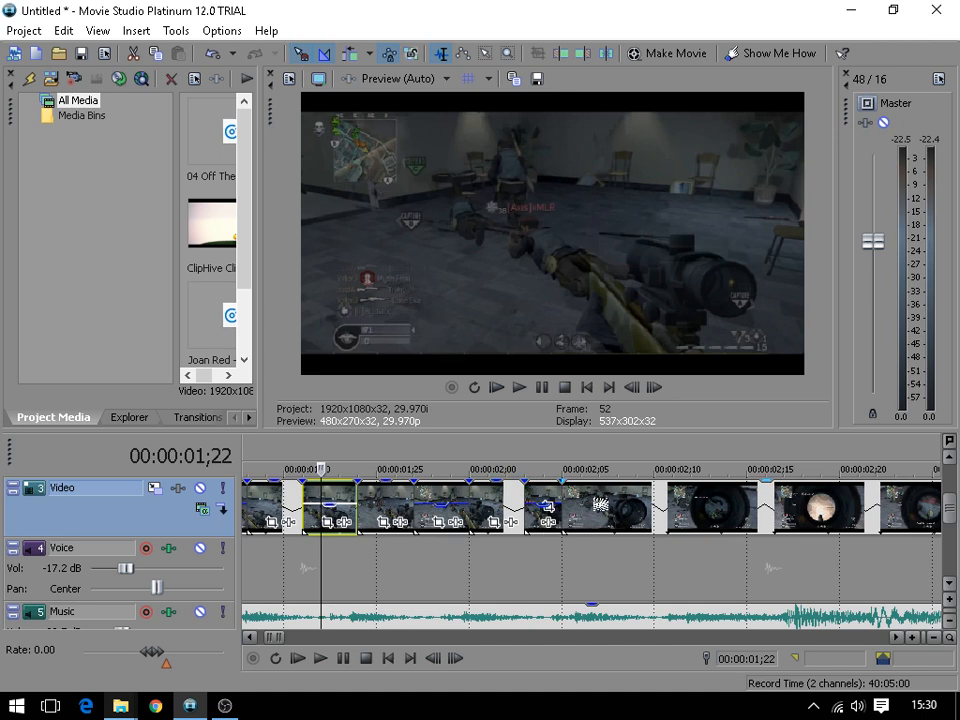
# - Inspect the alternating dimmed pieces between 00:00:00;21 and 00:00:02;05, then return to the start of the project
pyautogui.scroll(-2, 566, 508)
pyautogui.scroll(-1, 566, 508)
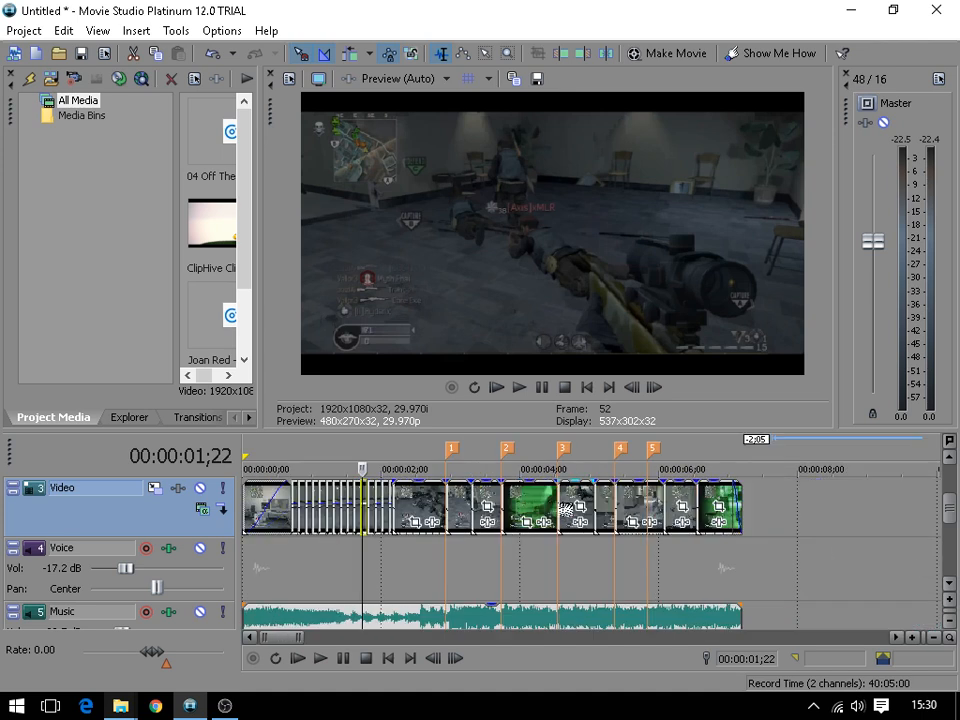
pyautogui.scroll(2, 566, 508)
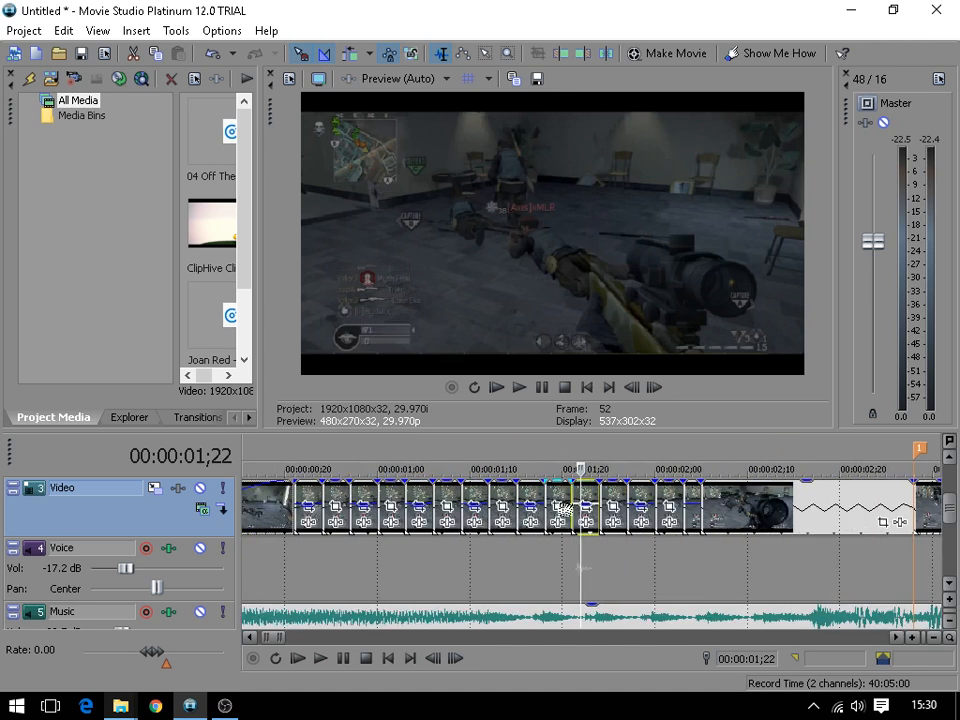
pyautogui.scroll(1, 566, 508)
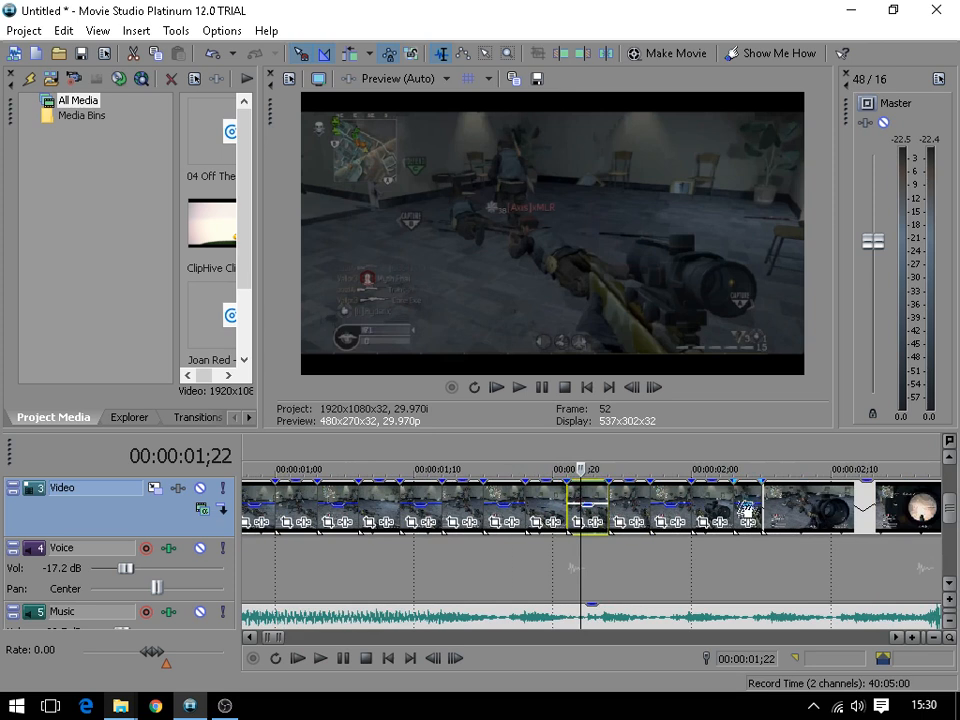
pyautogui.click(746, 497)
pyautogui.scroll(-2, 739, 505)
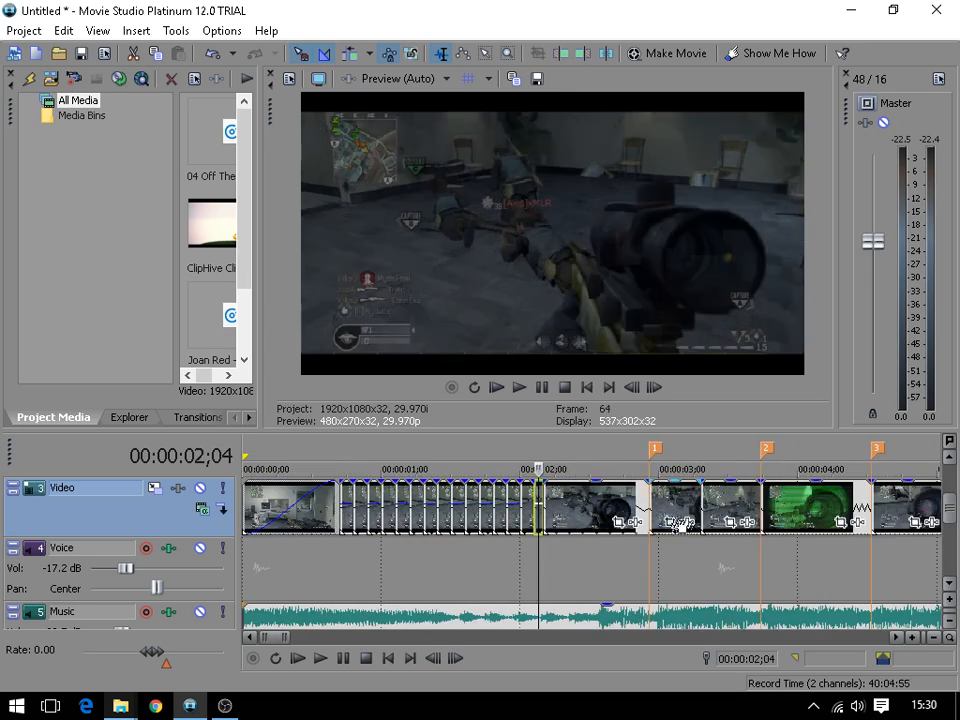
pyautogui.click(585, 389)
pyautogui.scroll(-4, 493, 463)
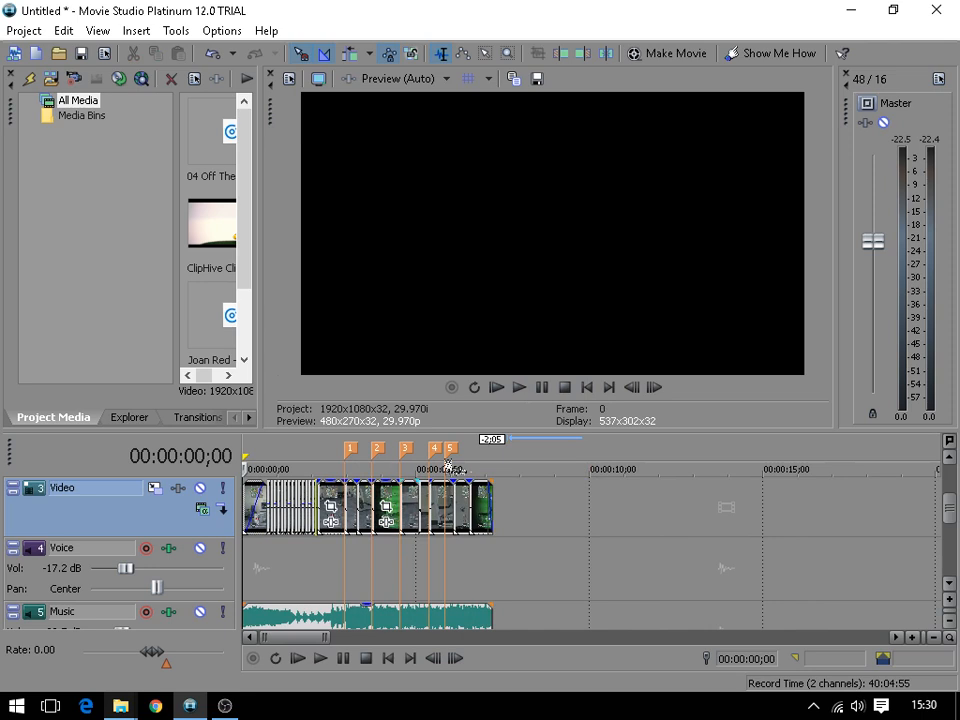
pyautogui.scroll(2, 349, 503)
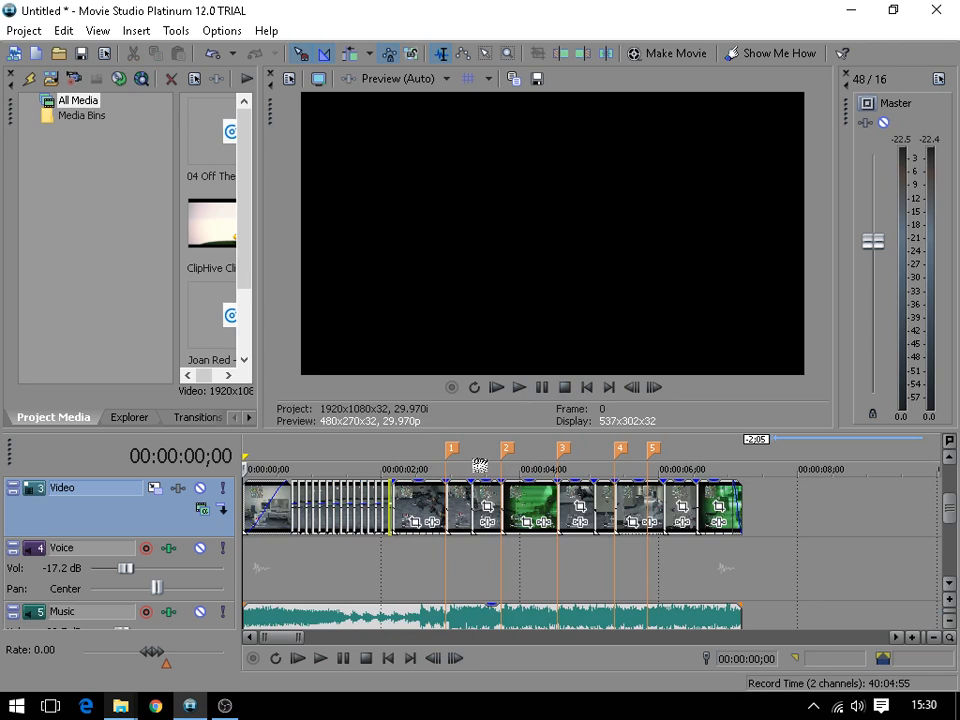
pyautogui.click(340, 503)
pyautogui.click(349, 504)
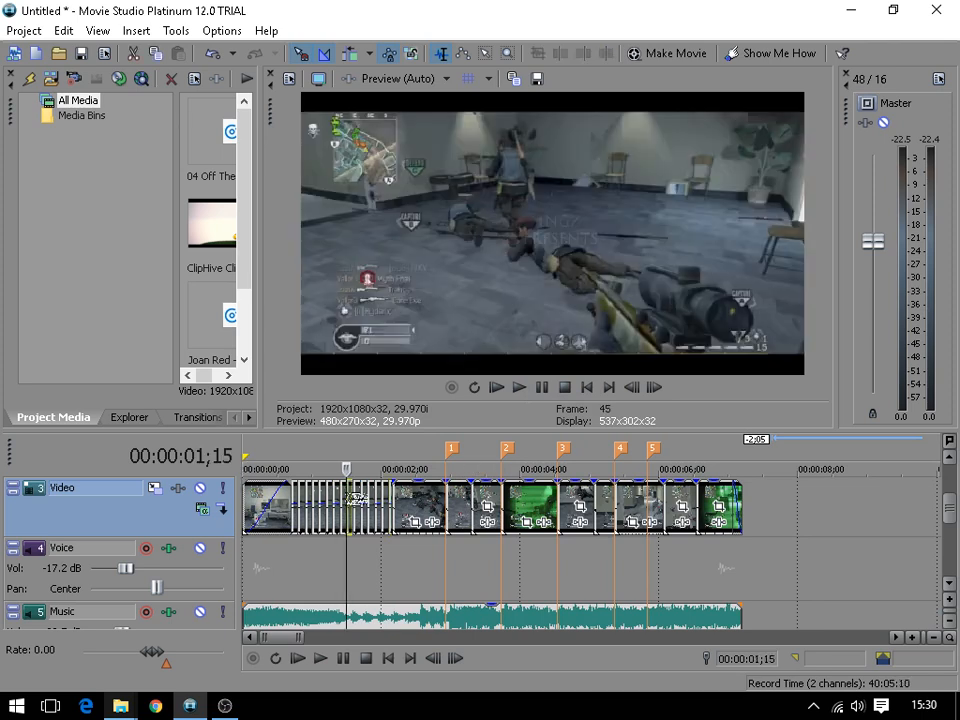
pyautogui.click(587, 388)
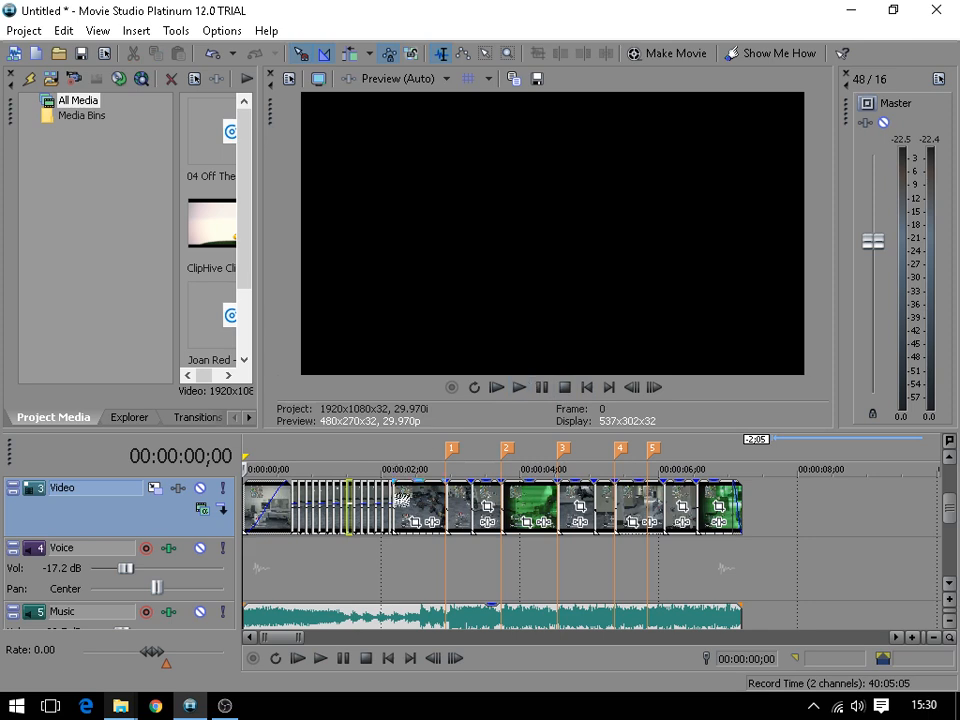
pyautogui.click(462, 505)
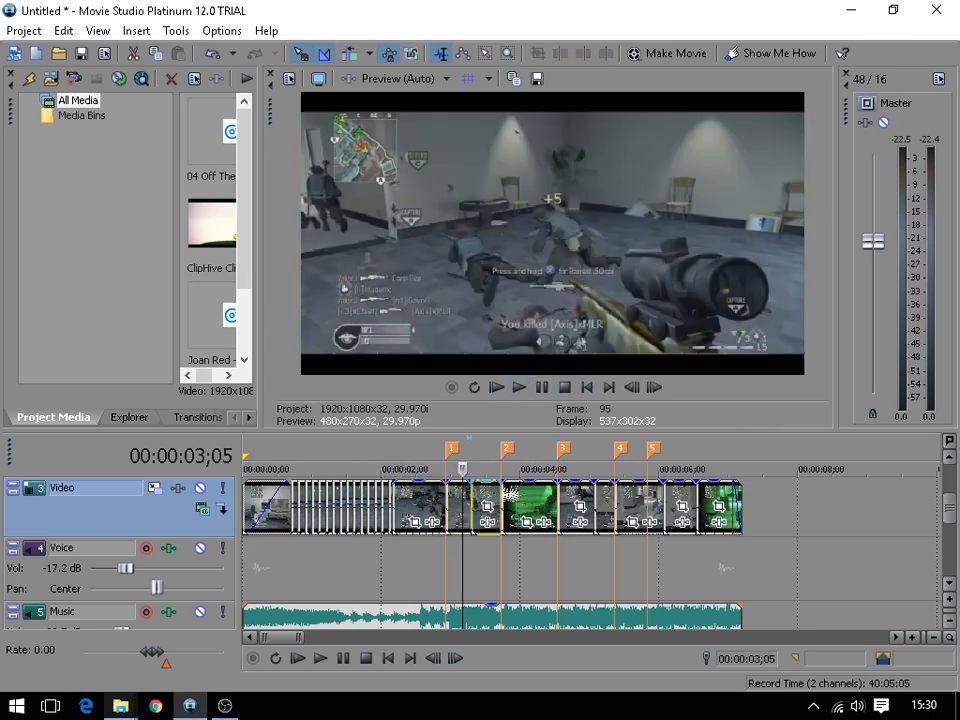
pyautogui.click(528, 521)
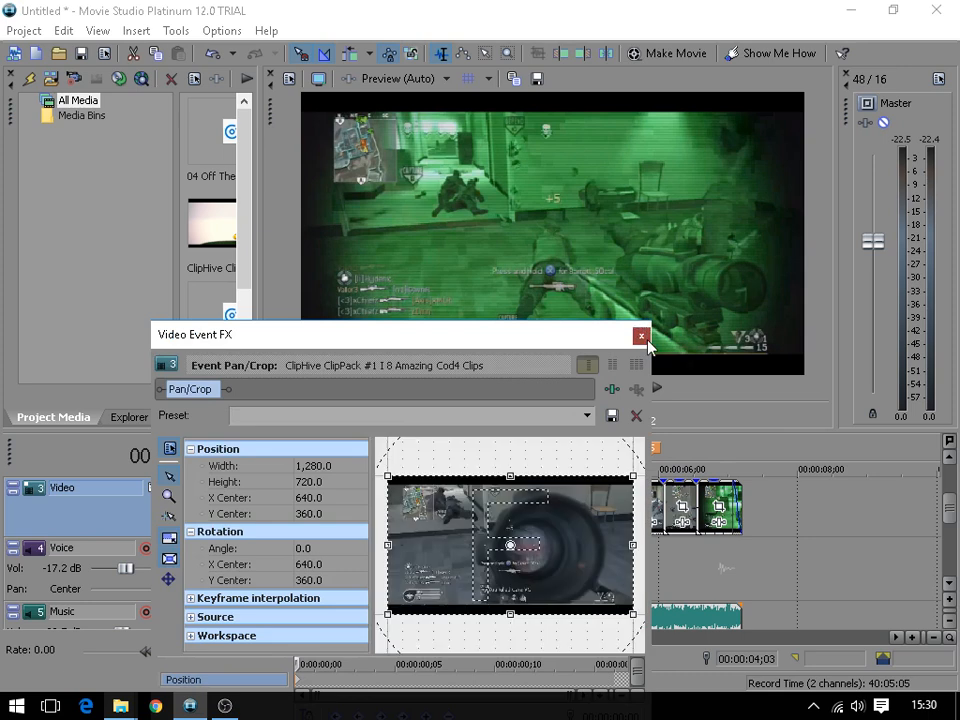
pyautogui.click(641, 336)
# - Play the edit twice from the start to check the opening flicker and the kills against the music, then return to the start
pyautogui.click(587, 387)
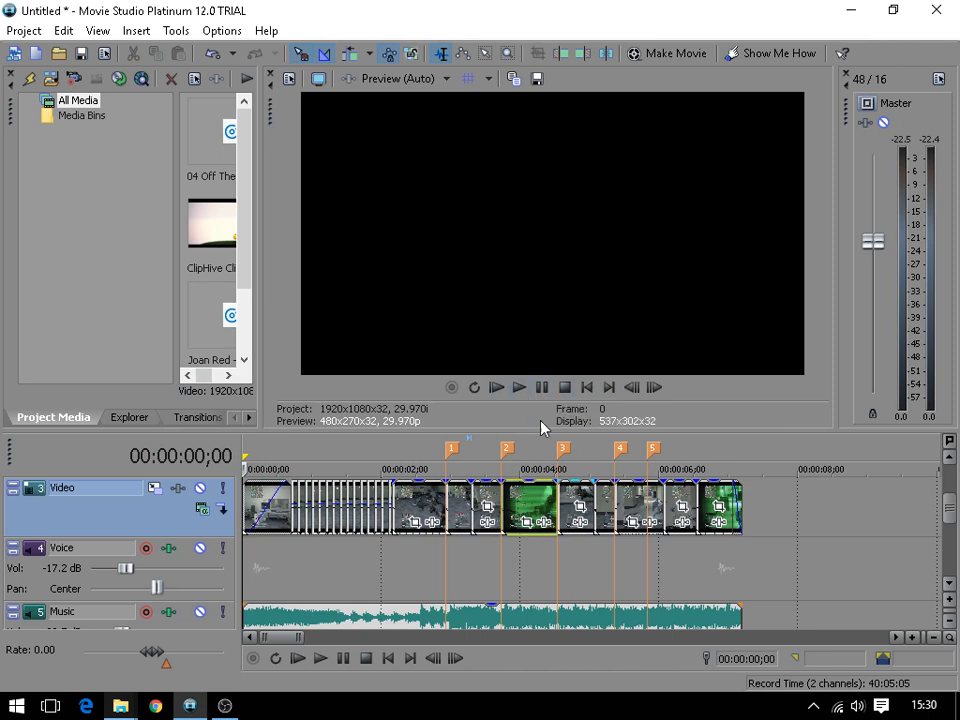
pyautogui.click(519, 389)
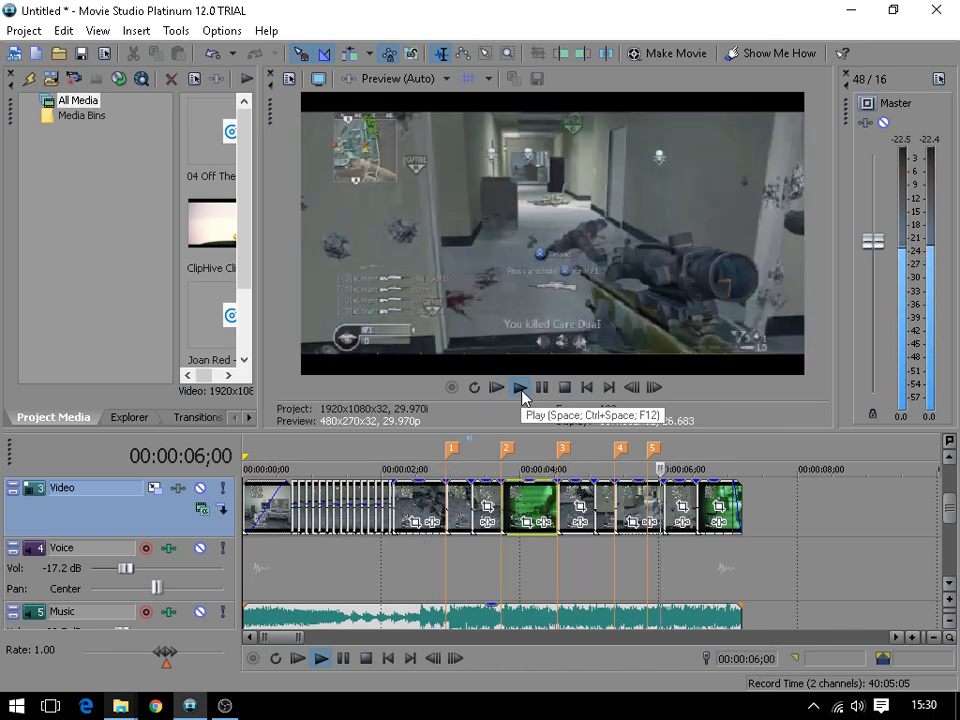
pyautogui.click(541, 388)
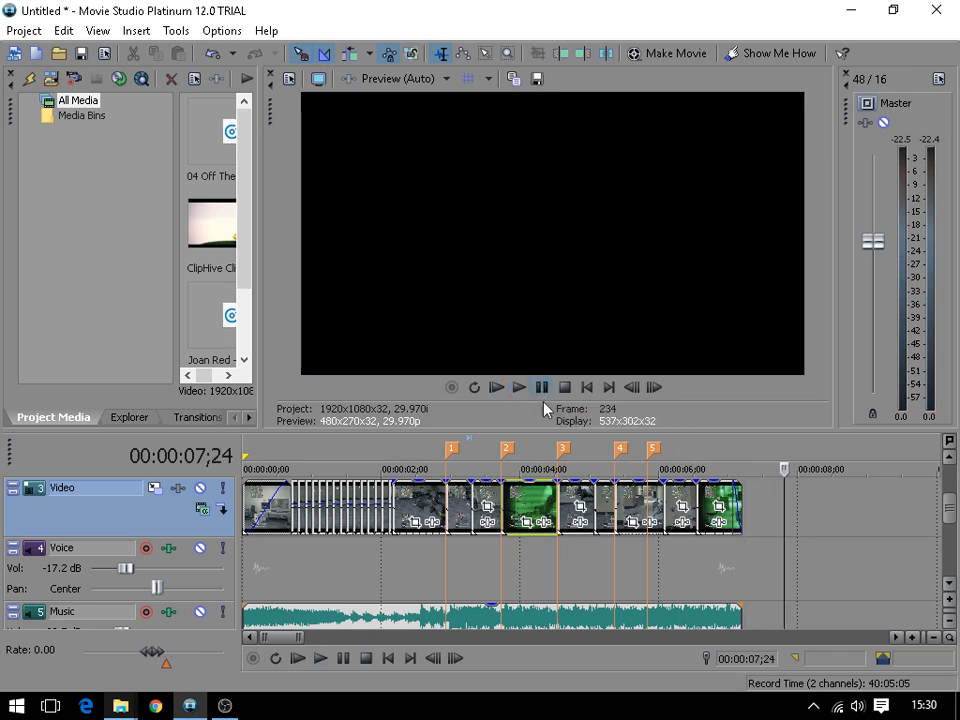
pyautogui.click(586, 387)
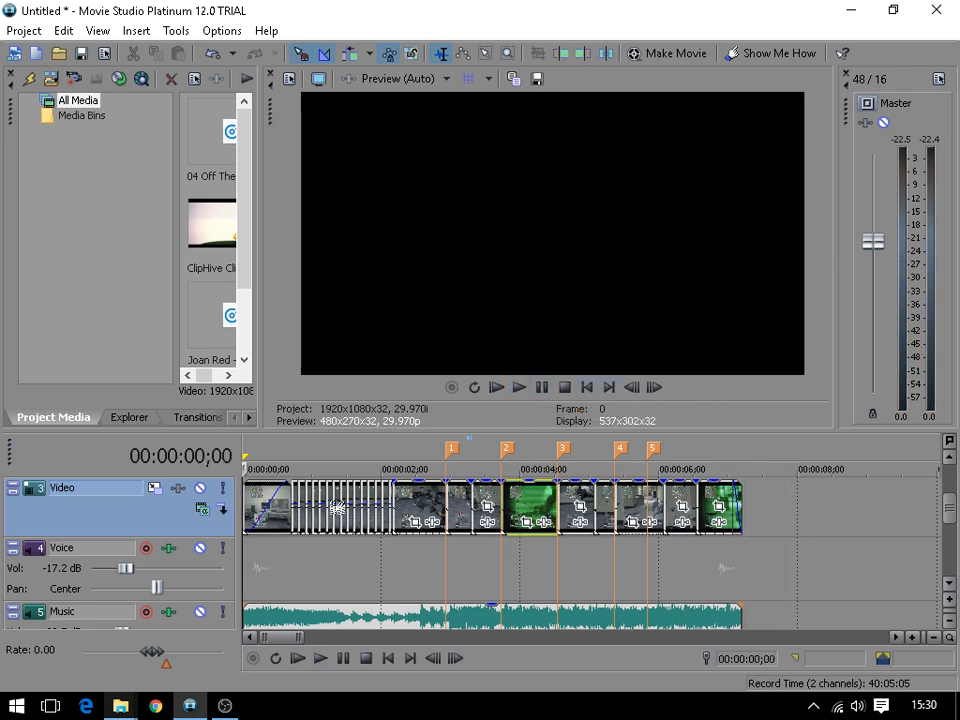
pyautogui.click(335, 507)
pyautogui.click(354, 508)
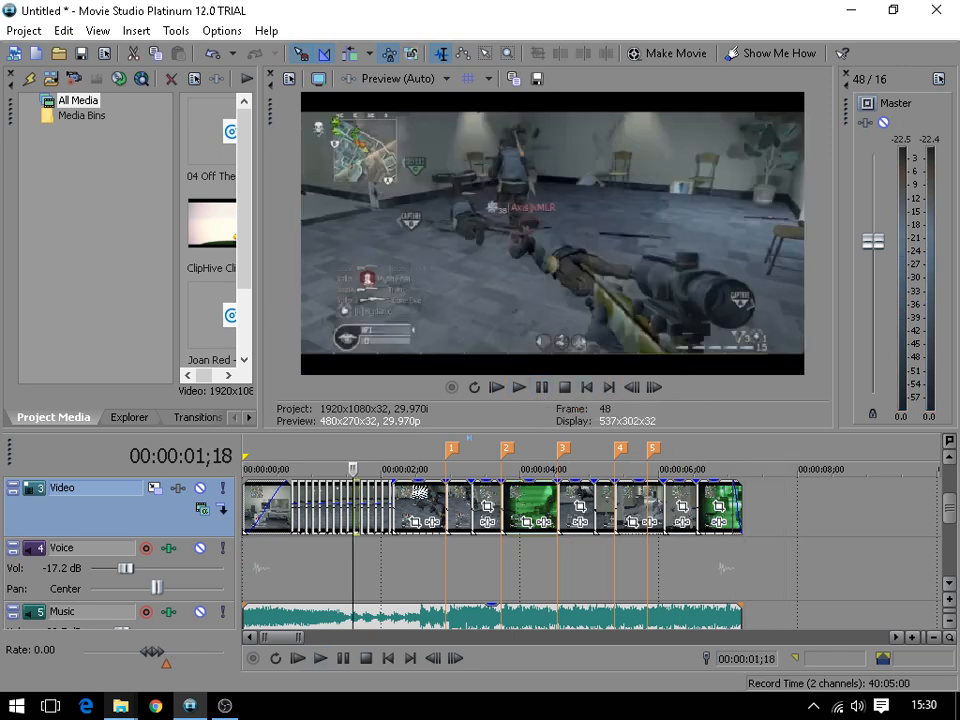
pyautogui.click(587, 388)
pyautogui.click(519, 387)
pyautogui.scroll(3, 545, 453)
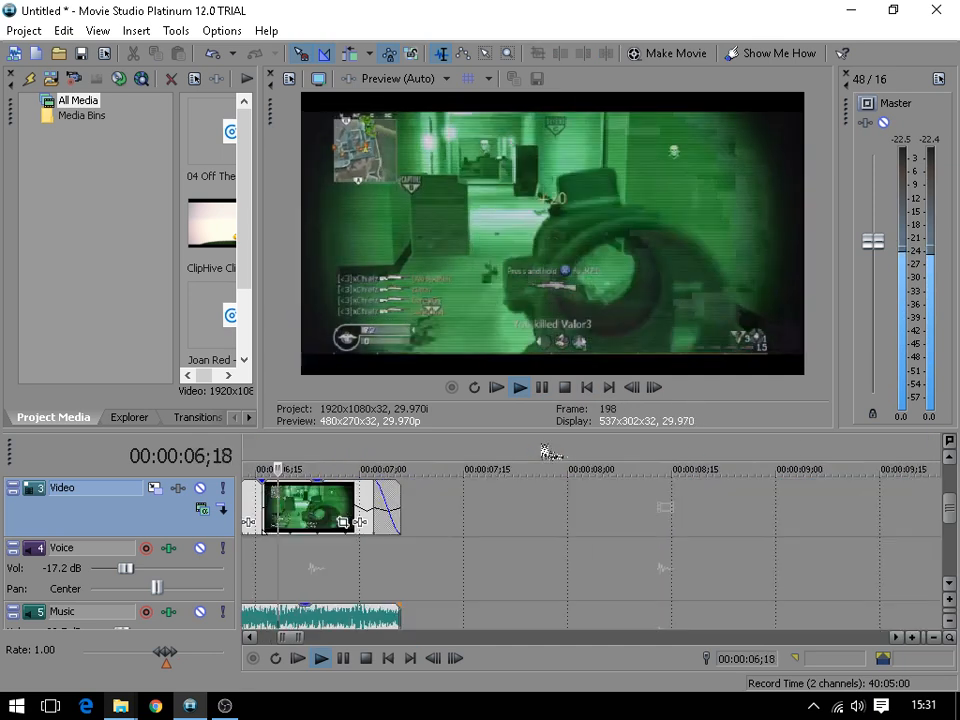
pyautogui.click(543, 390)
pyautogui.click(588, 388)
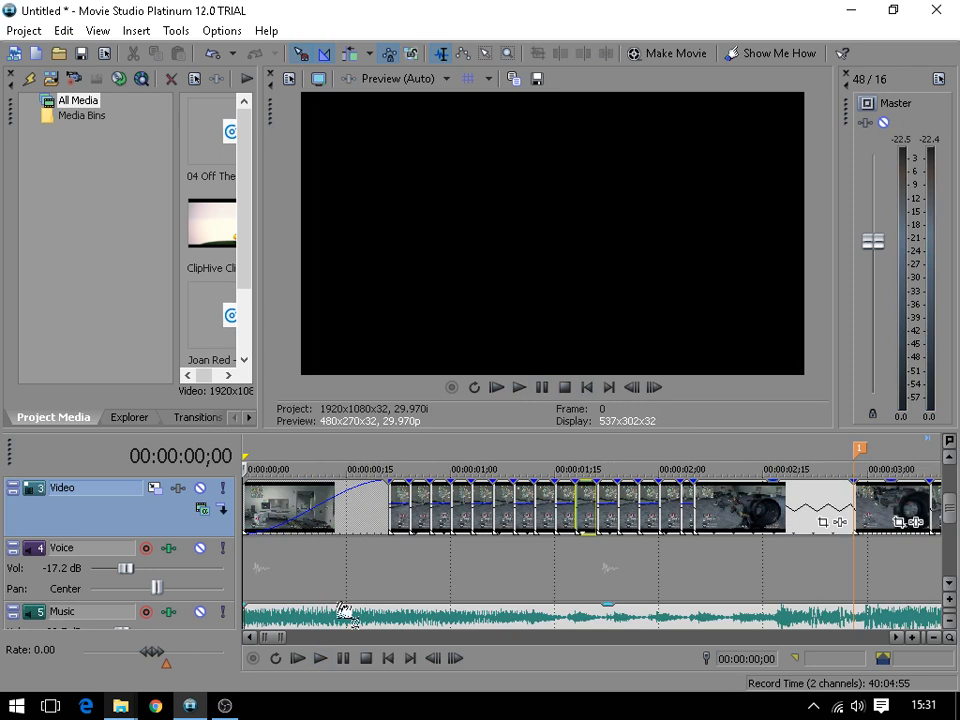
# - Add a fade-in of 21 frames to the Music event, matching the fade-in on the first Video piece
pyautogui.scroll(-3, 355, 593)
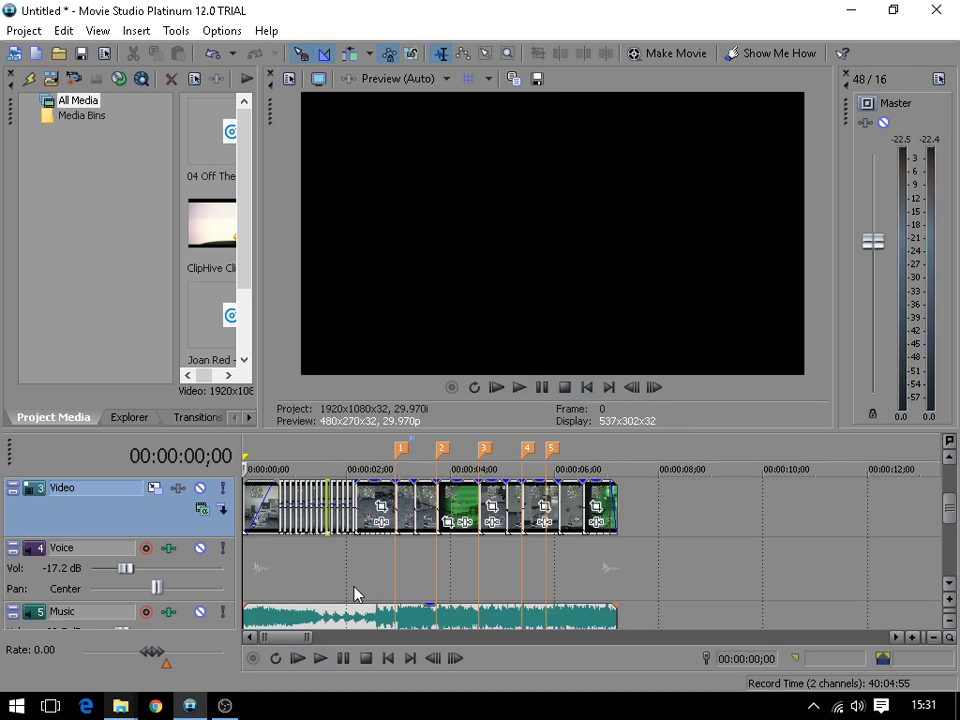
pyautogui.click(280, 608)
pyautogui.scroll(5, 280, 608)
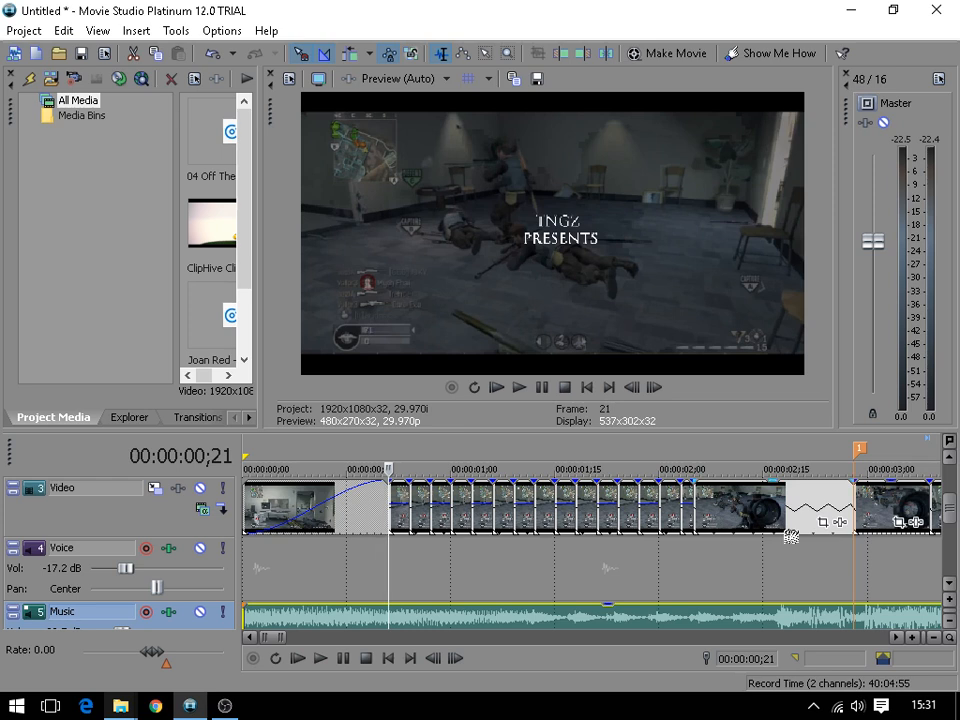
pyautogui.scroll(-1, 954, 591)
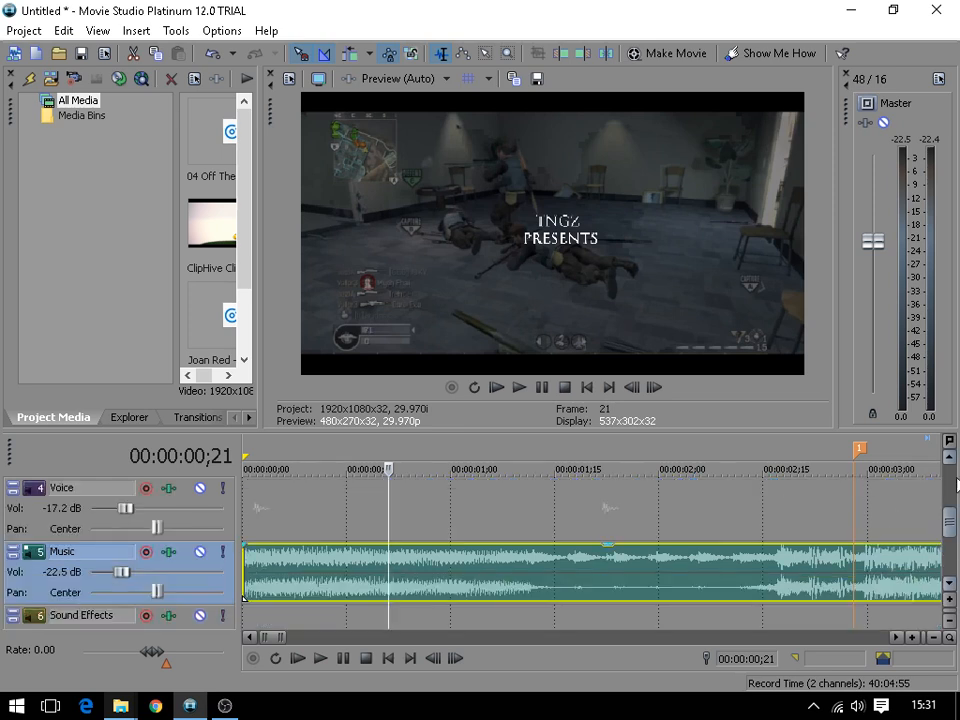
pyautogui.scroll(2, 954, 466)
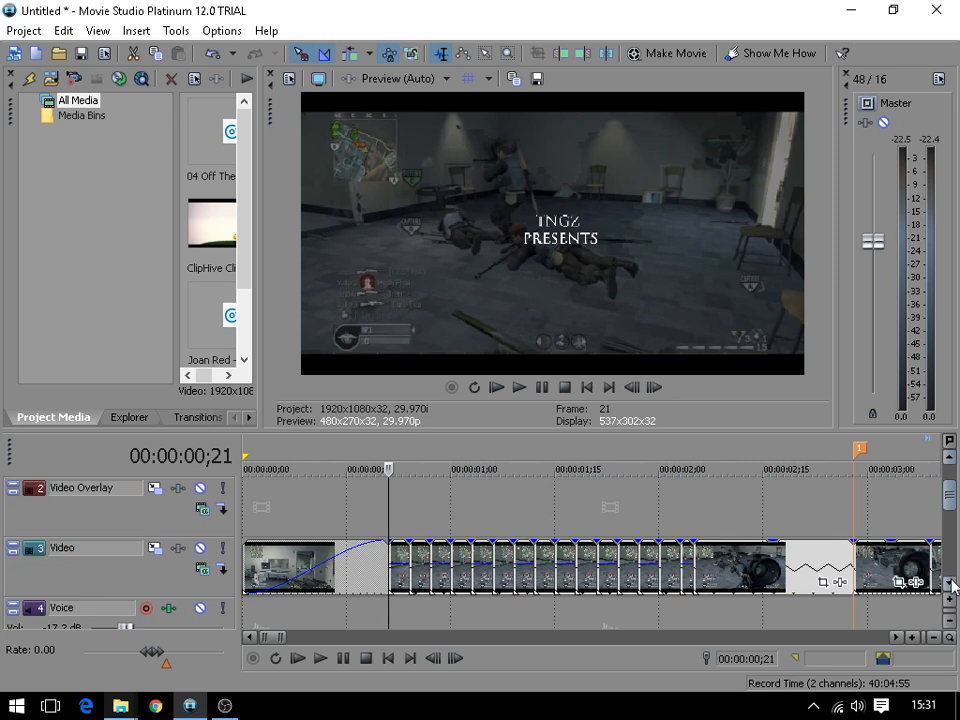
pyautogui.scroll(-1, 954, 587)
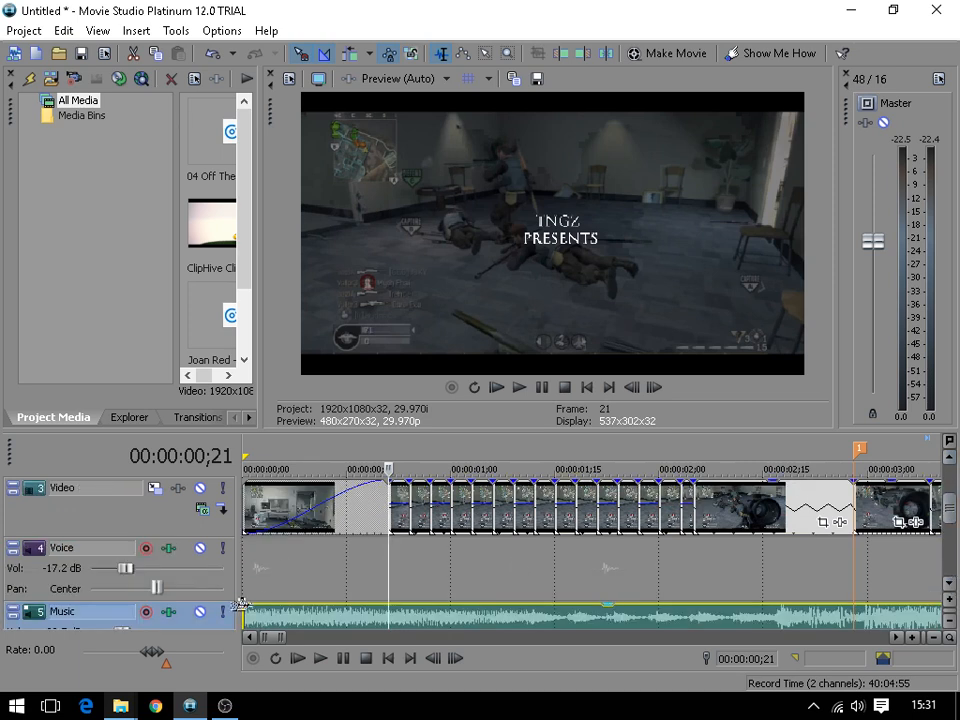
pyautogui.moveTo(240, 601); pyautogui.dragTo(341, 613)
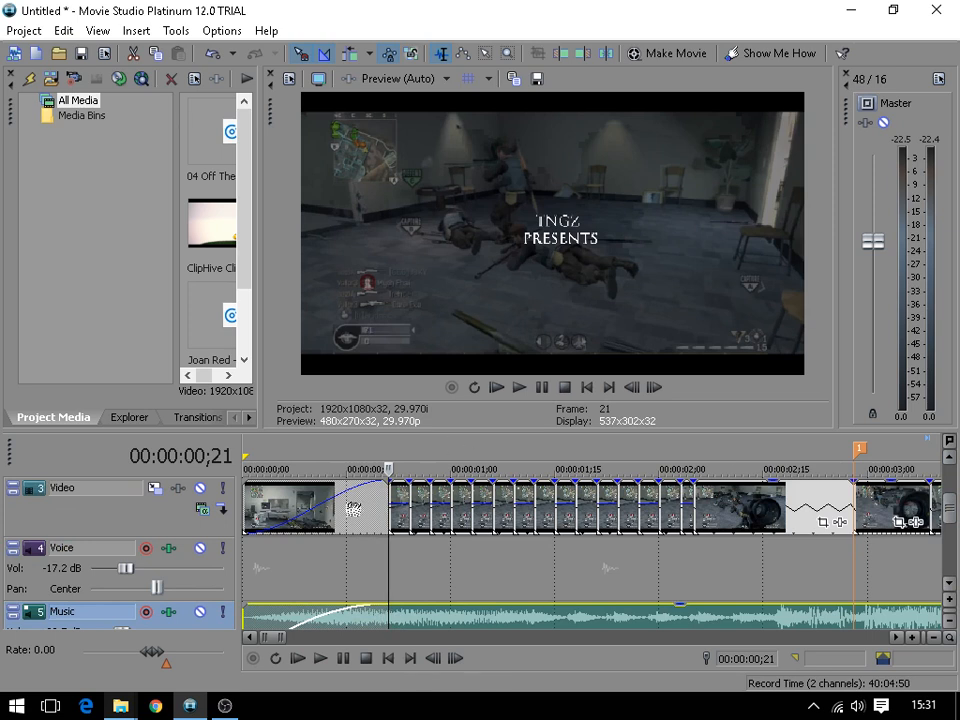
pyautogui.click(353, 508)
pyautogui.click(390, 499)
pyautogui.click(385, 499)
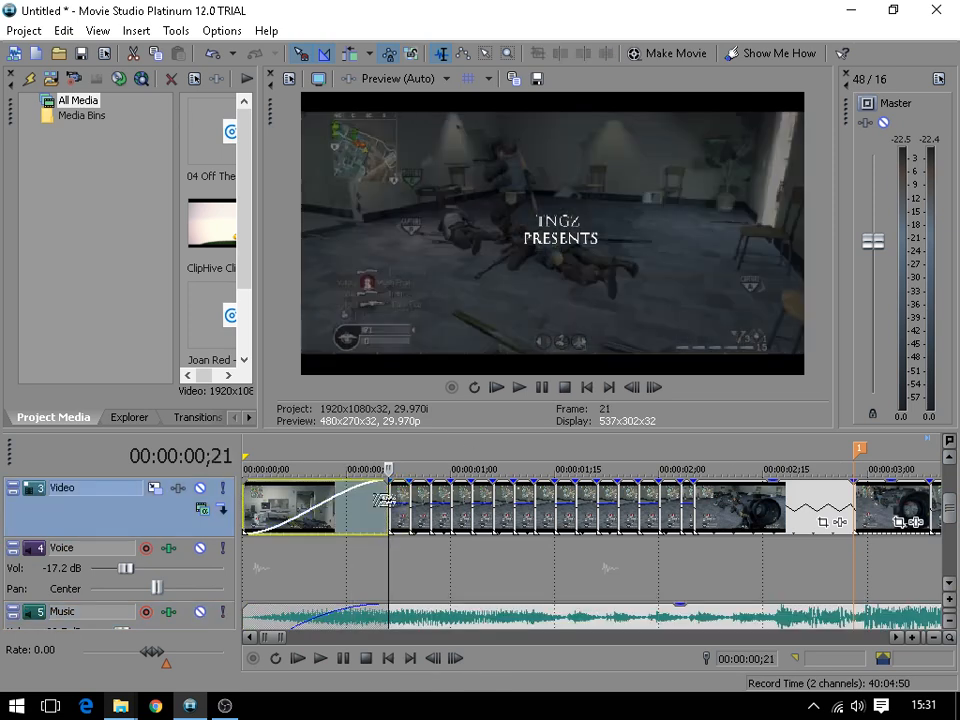
# - Remove the Music event's fade-in and apply a shorter one ending at 00:00:00;12
pyautogui.click(326, 508)
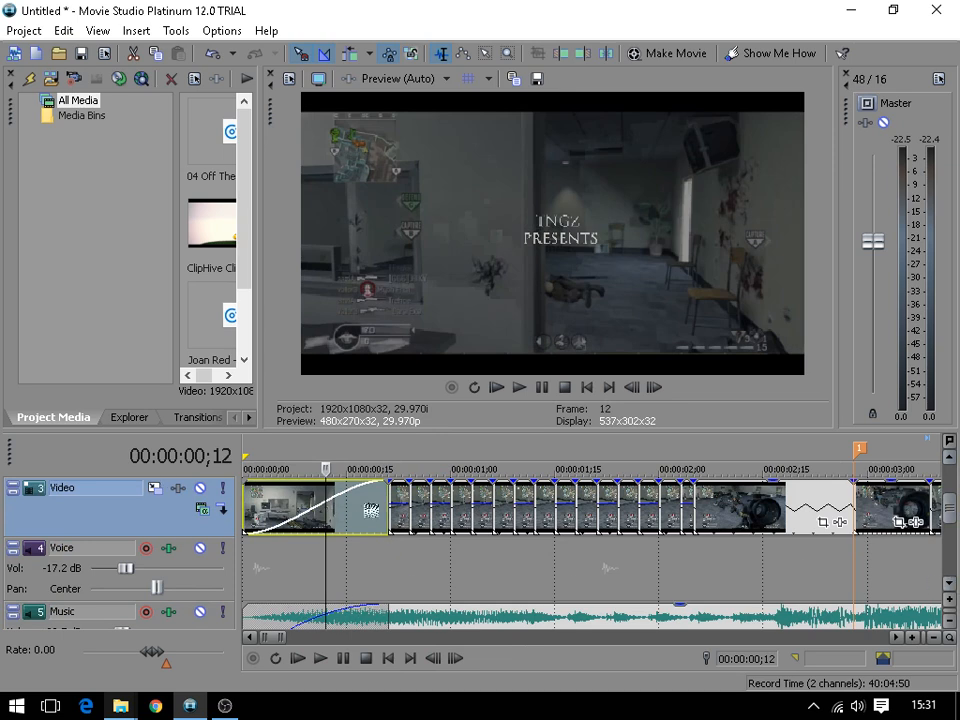
pyautogui.click(950, 587)
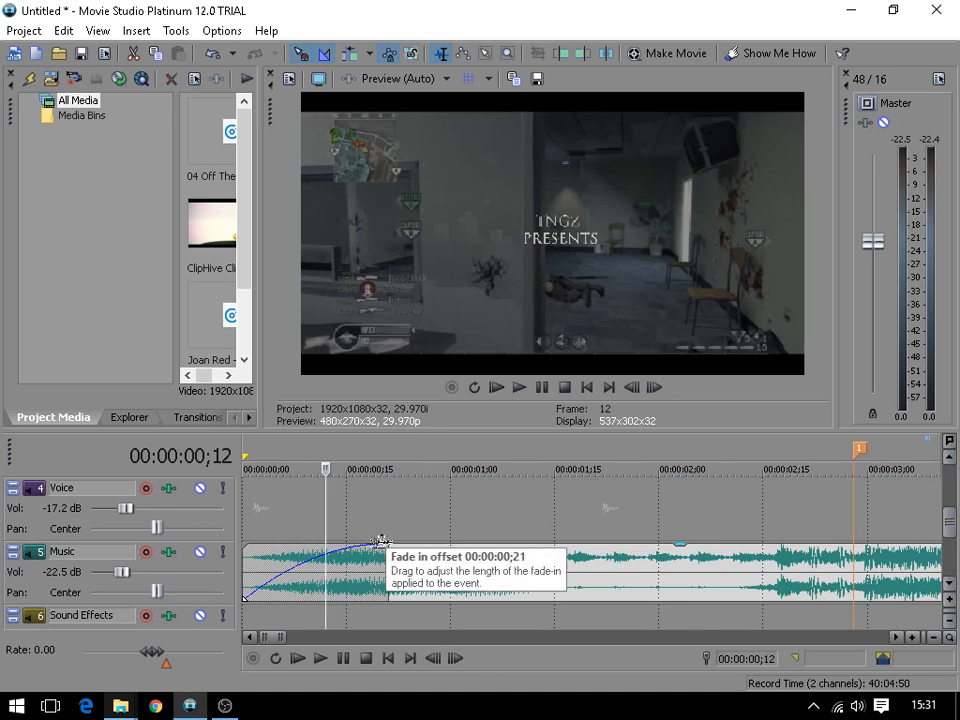
pyautogui.moveTo(381, 543); pyautogui.dragTo(246, 553)
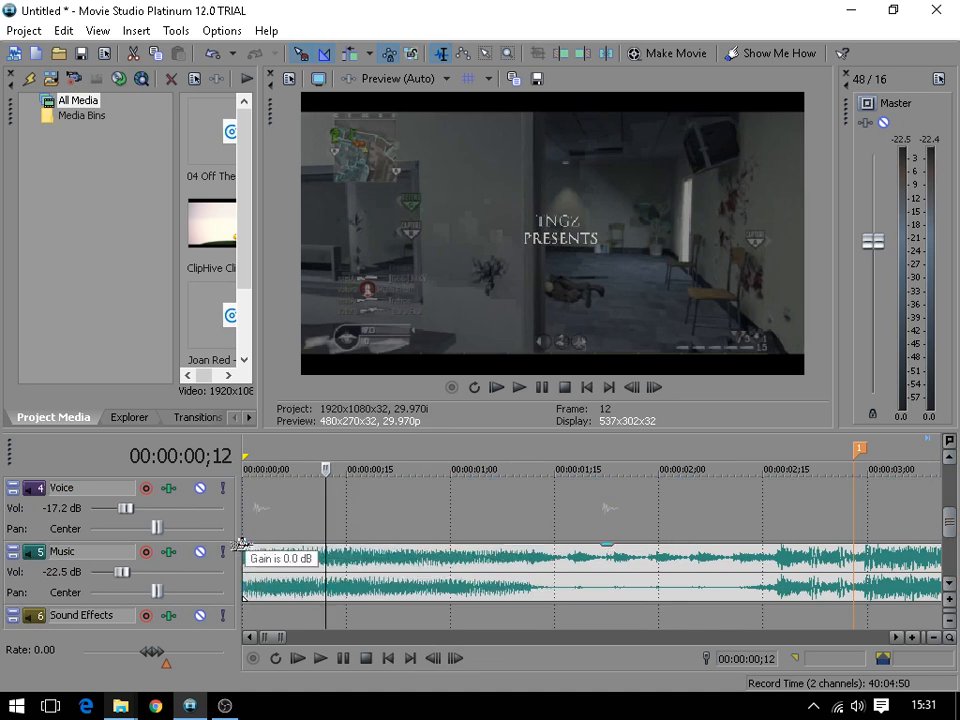
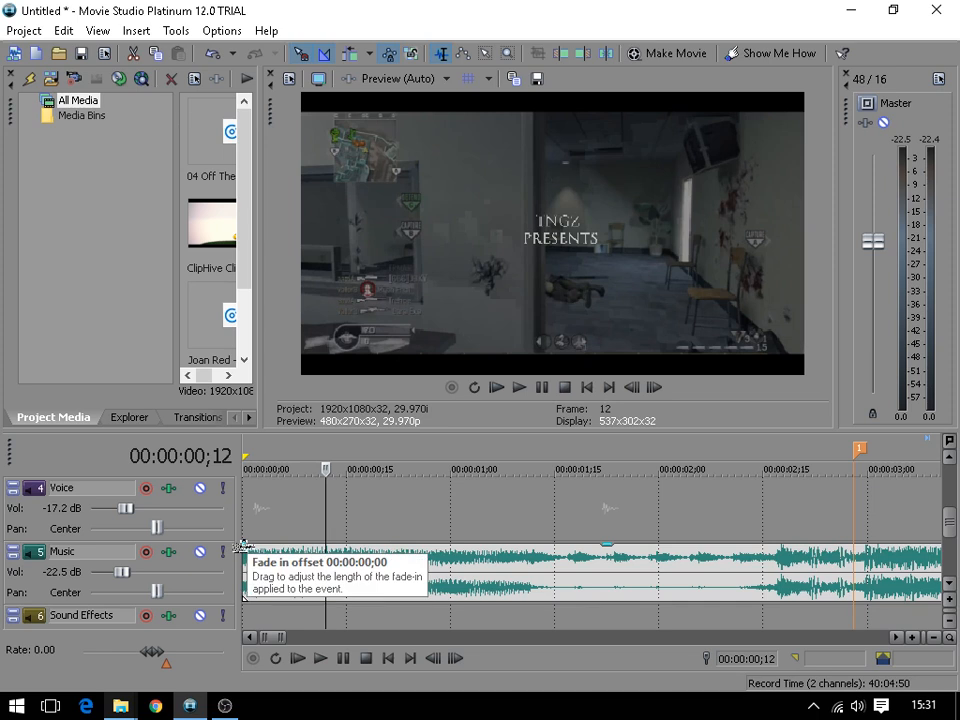
pyautogui.moveTo(243, 545); pyautogui.dragTo(326, 545)
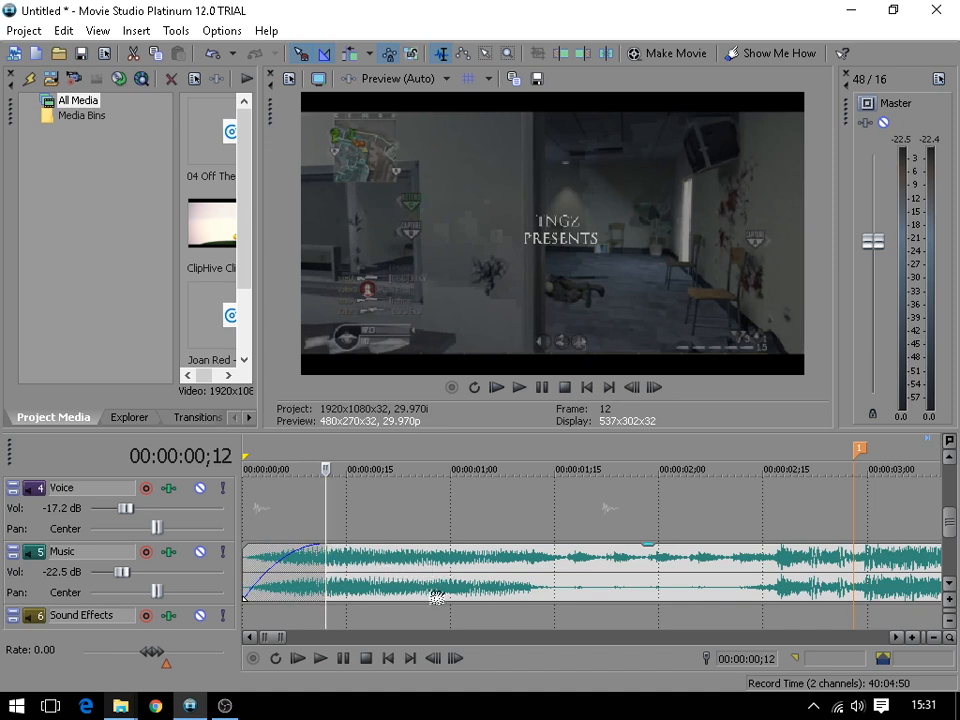
# - Play the project from the start to hear the music fade-in, then return to the start
pyautogui.click(939, 455)
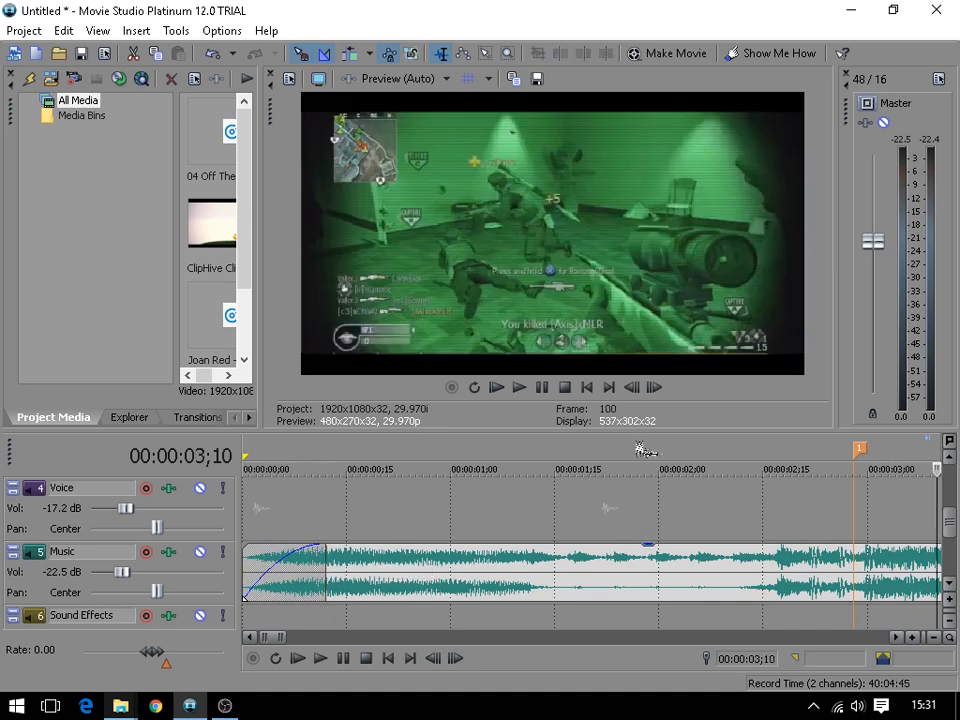
pyautogui.click(587, 388)
pyautogui.click(514, 391)
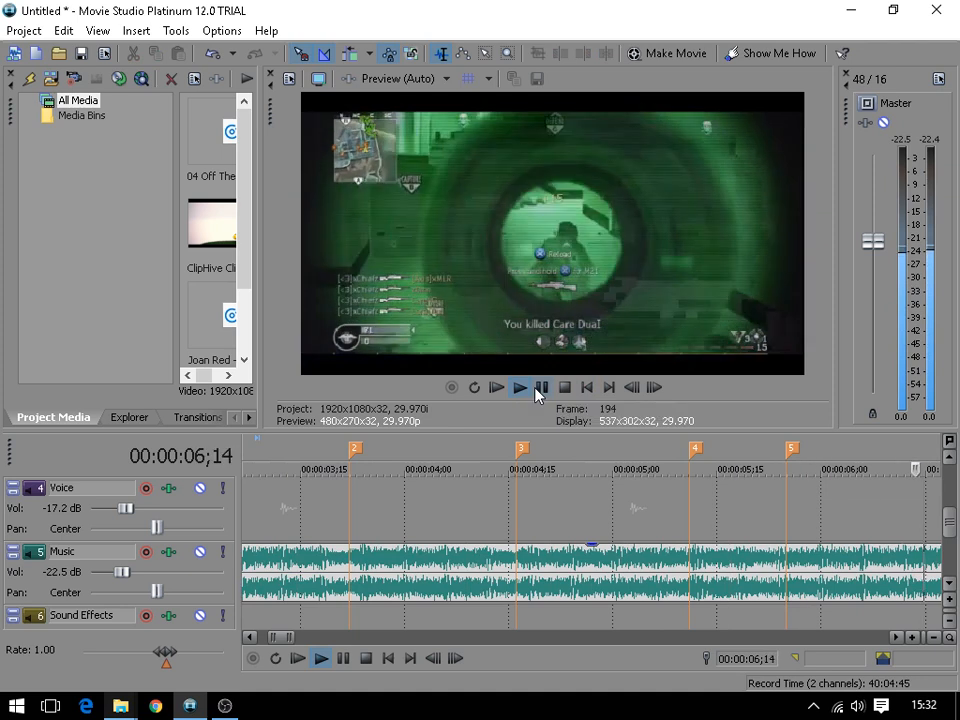
pyautogui.click(540, 388)
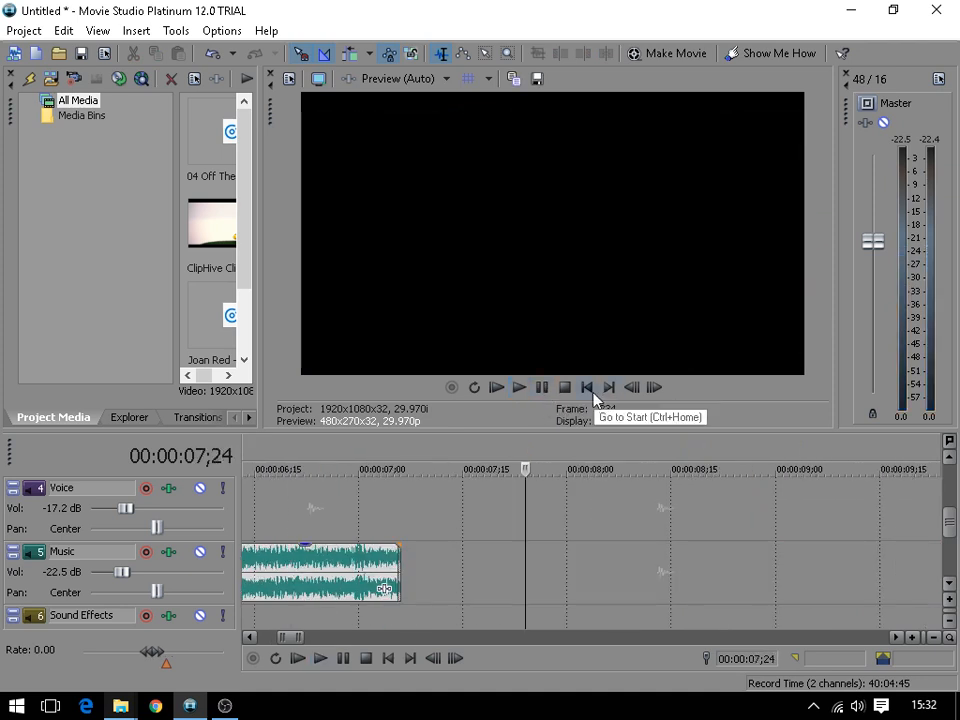
pyautogui.click(587, 387)
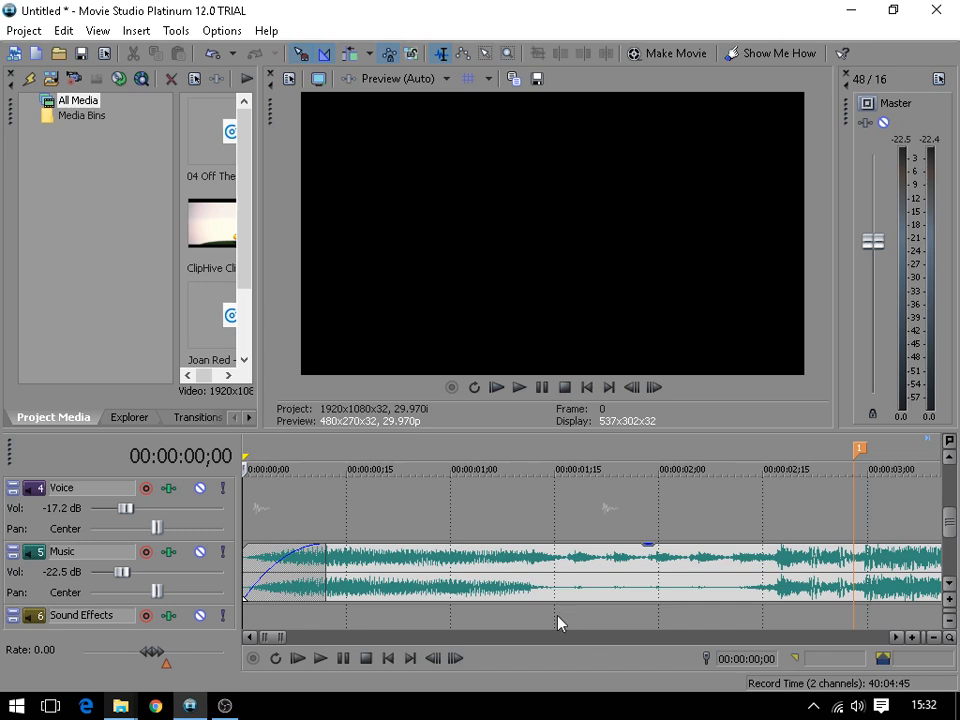
# - Open the generated media settings of the TNGZ PRESENTS title on the Text track
pyautogui.scroll(-5, 546, 612)
pyautogui.scroll(3, 546, 575)
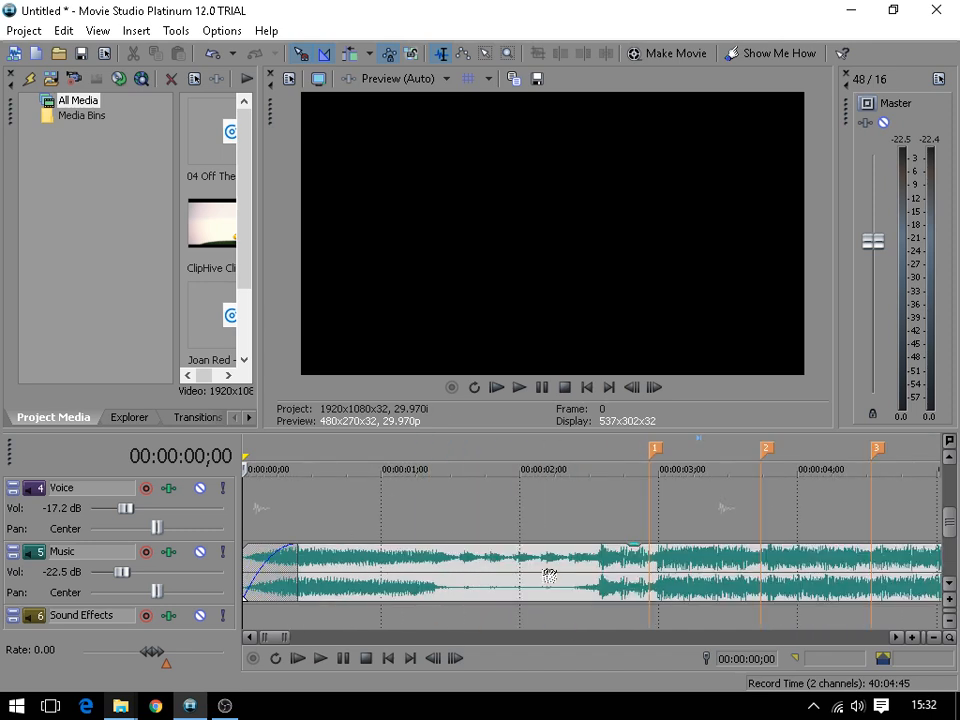
pyautogui.scroll(-3, 560, 570)
pyautogui.click(952, 466)
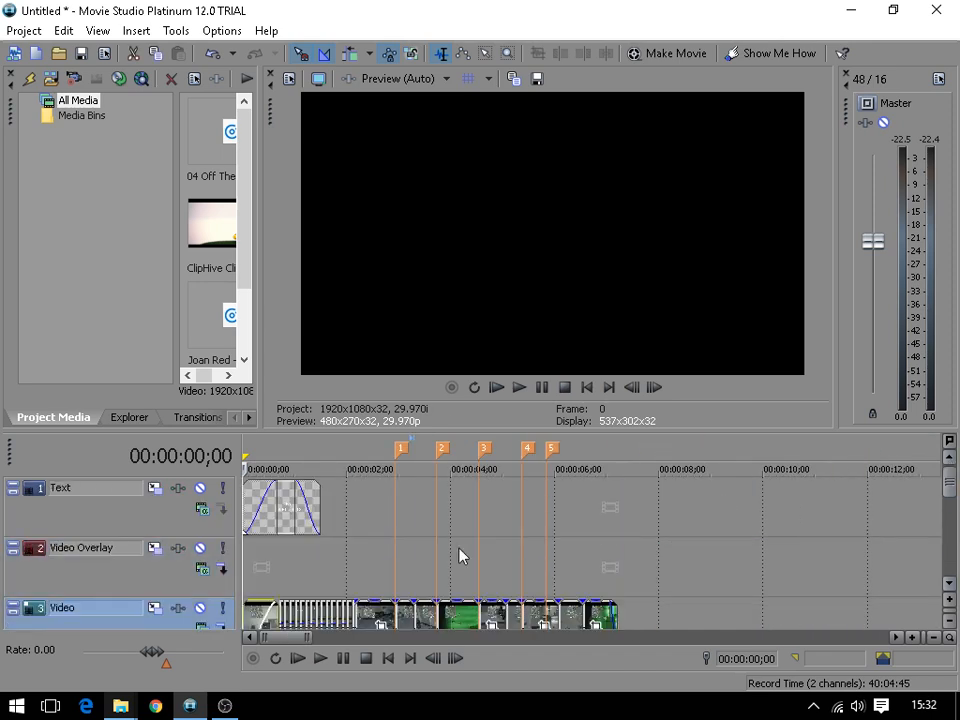
pyautogui.scroll(2, 336, 522)
pyautogui.click(338, 523)
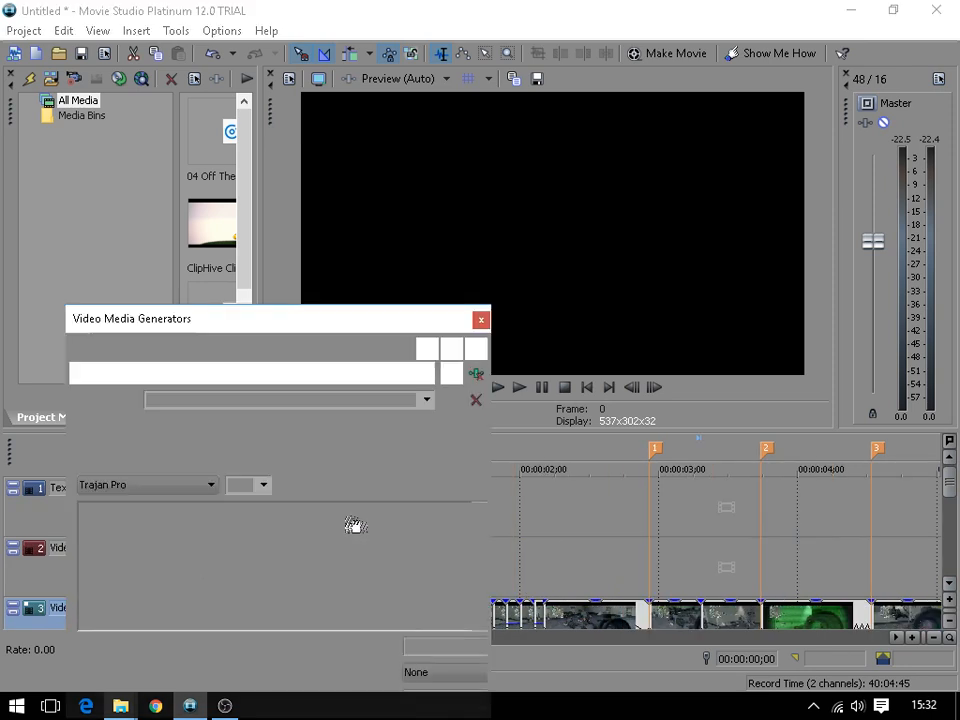
pyautogui.hotkey('ctrl', 'a')
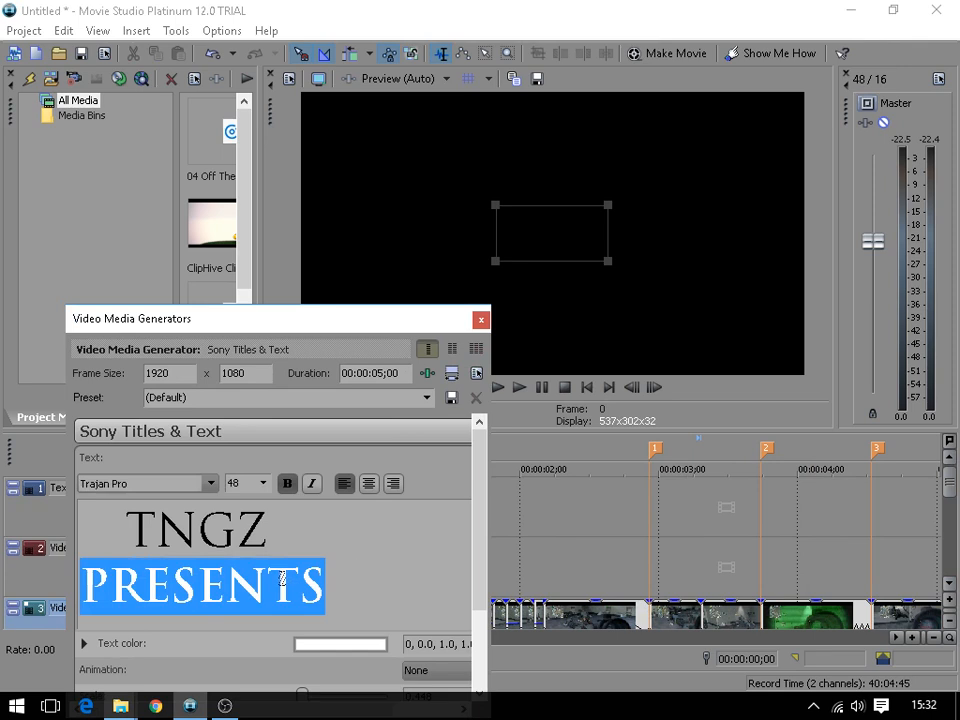
pyautogui.doubleClick(376, 552)
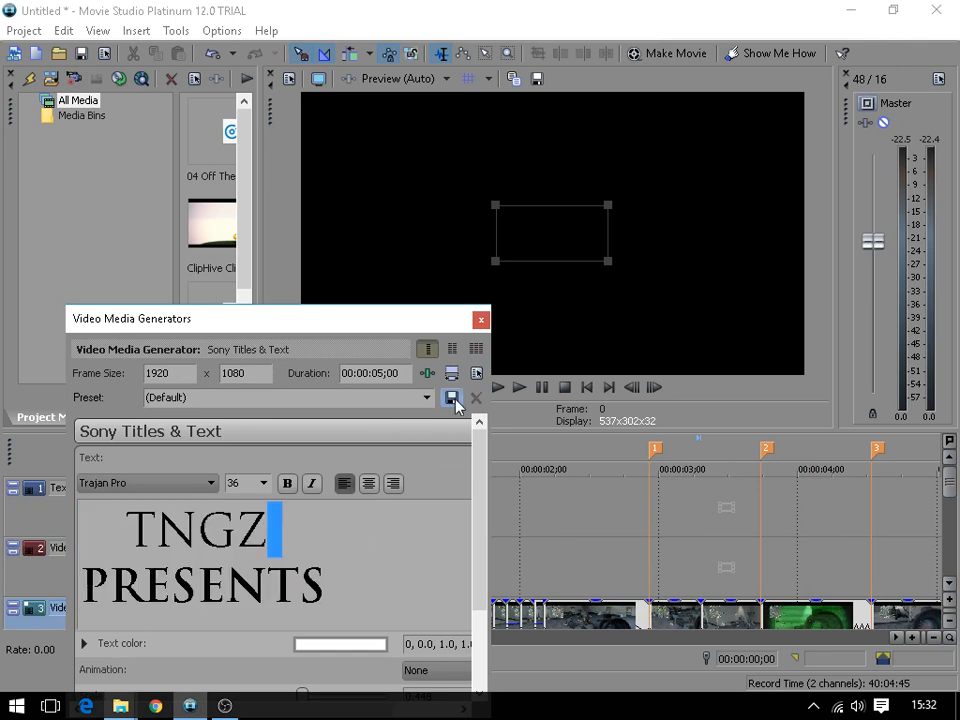
# - Save the title's settings as a preset named OPENING TEXT and check for it in the preset list
pyautogui.click(376, 397)
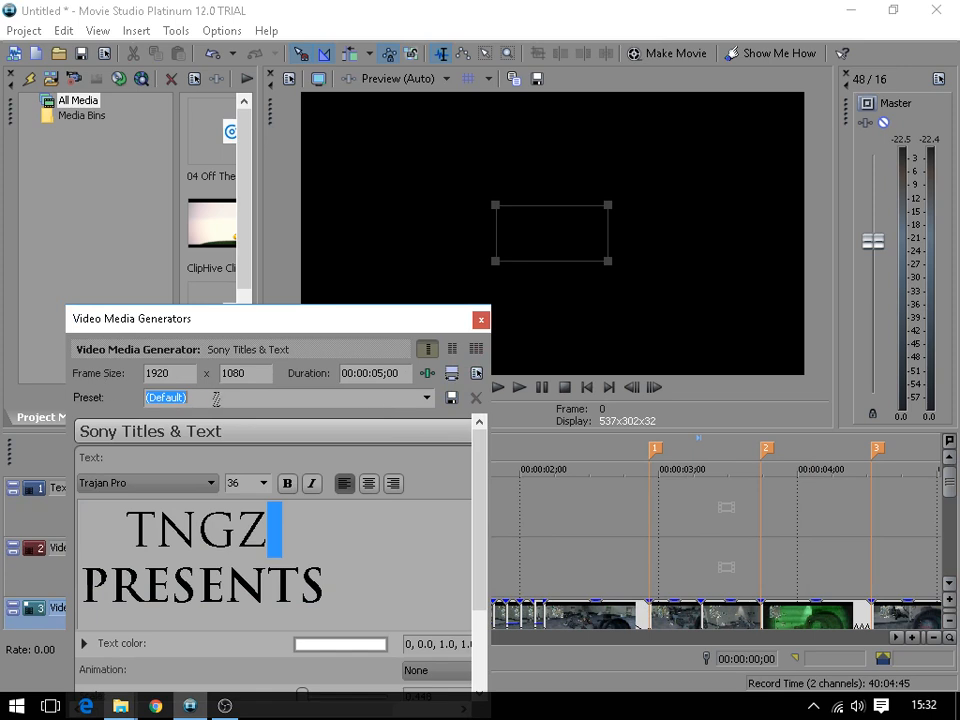
pyautogui.press('BackSpace')
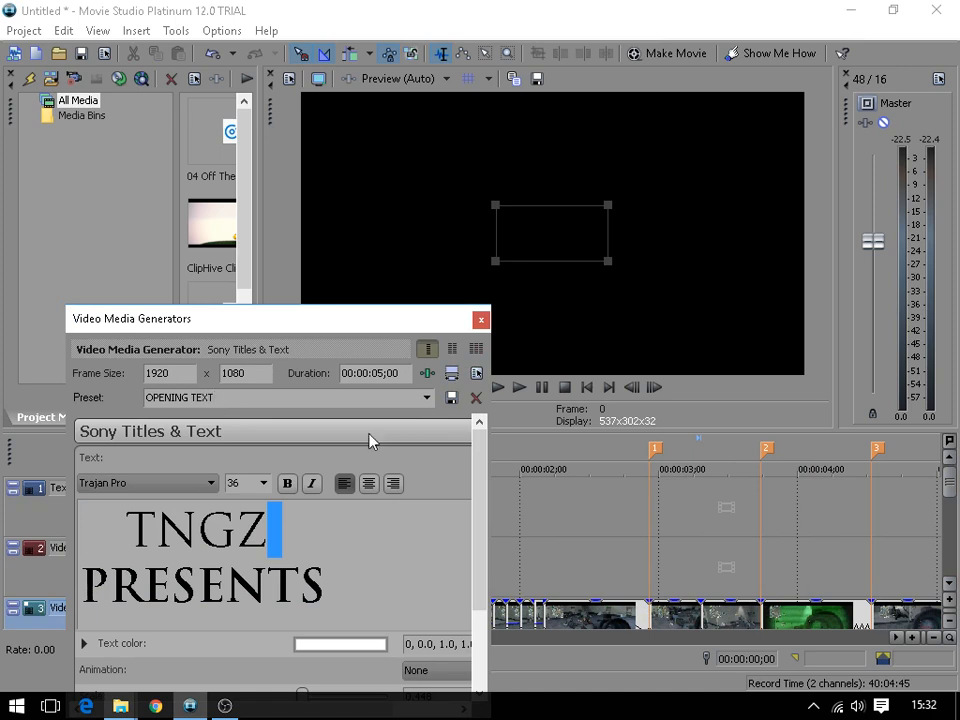
pyautogui.click(449, 400)
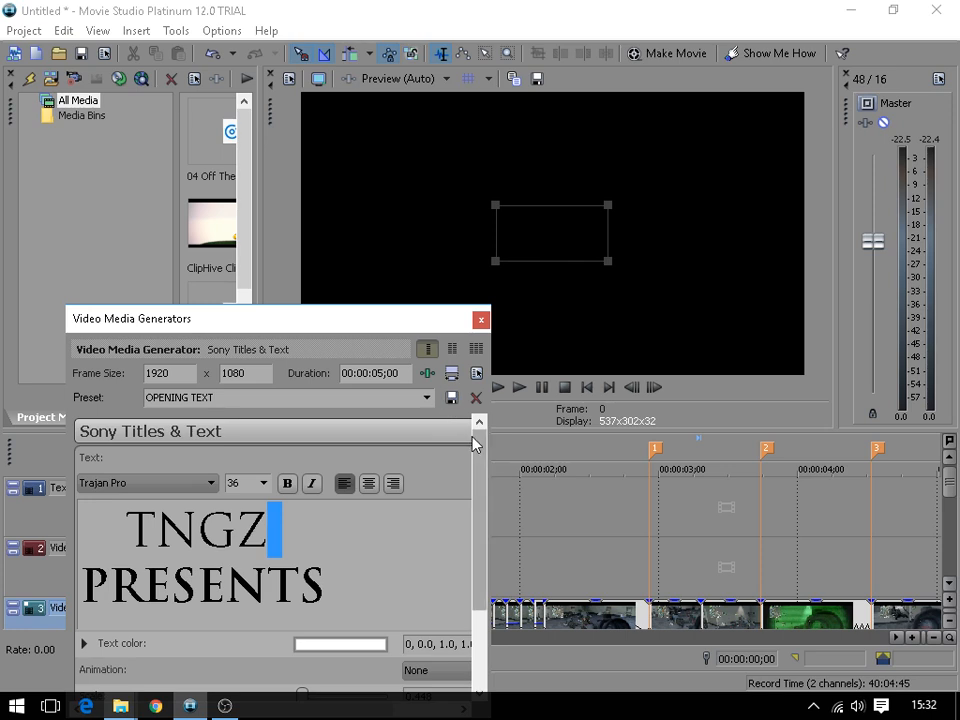
pyautogui.click(428, 398)
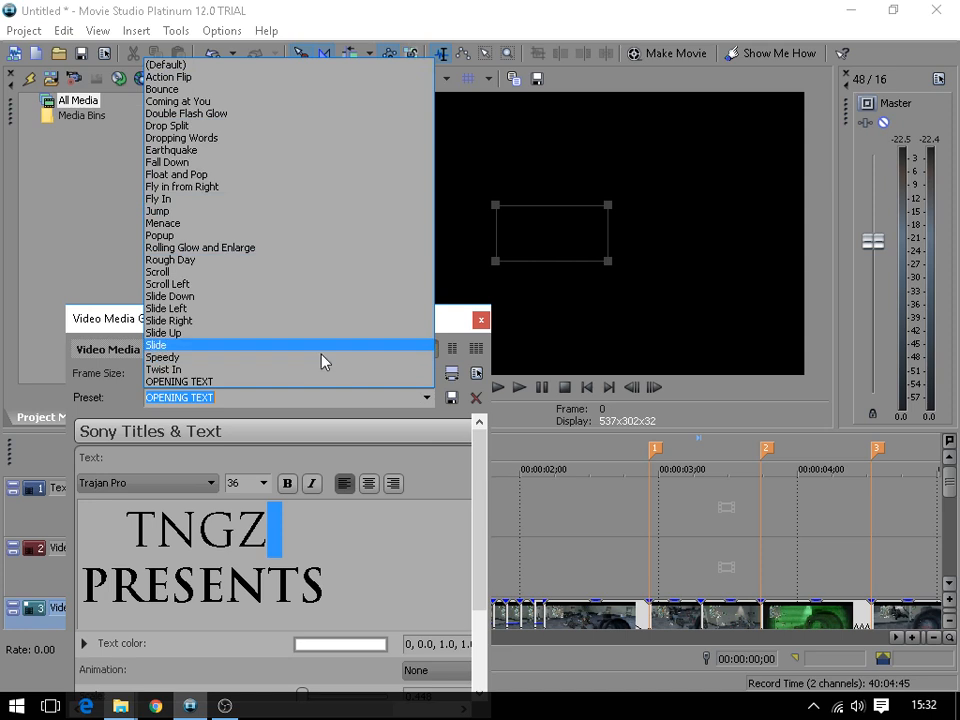
pyautogui.click(448, 325)
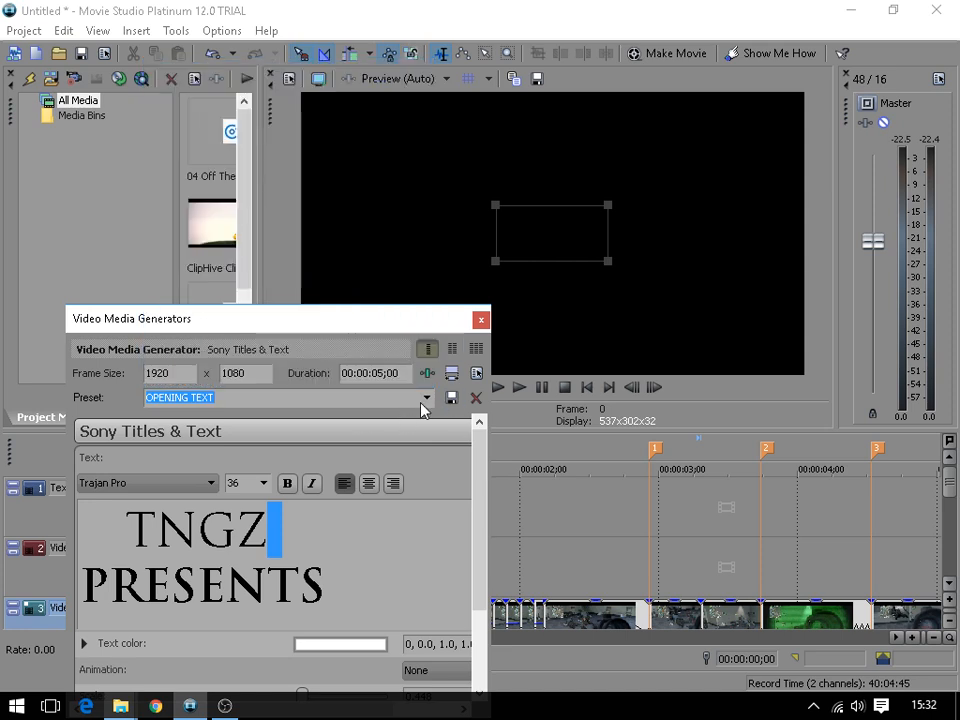
# - Try the built-in Twist In preset on the TNGZ PRESENTS title
pyautogui.moveTo(343, 588); pyautogui.dragTo(76, 500)
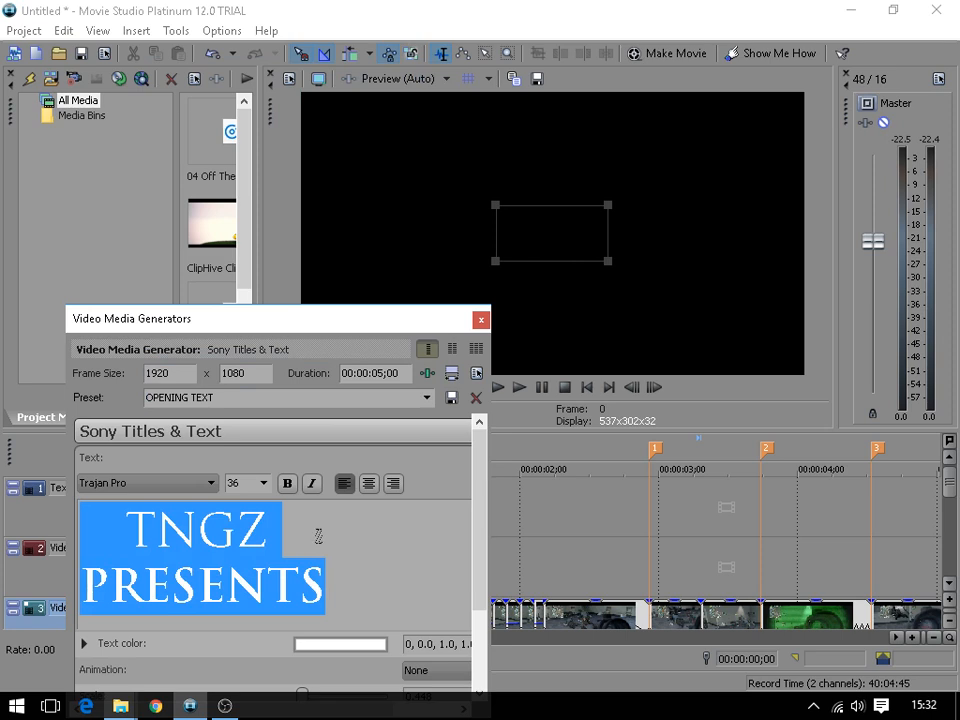
pyautogui.click(428, 398)
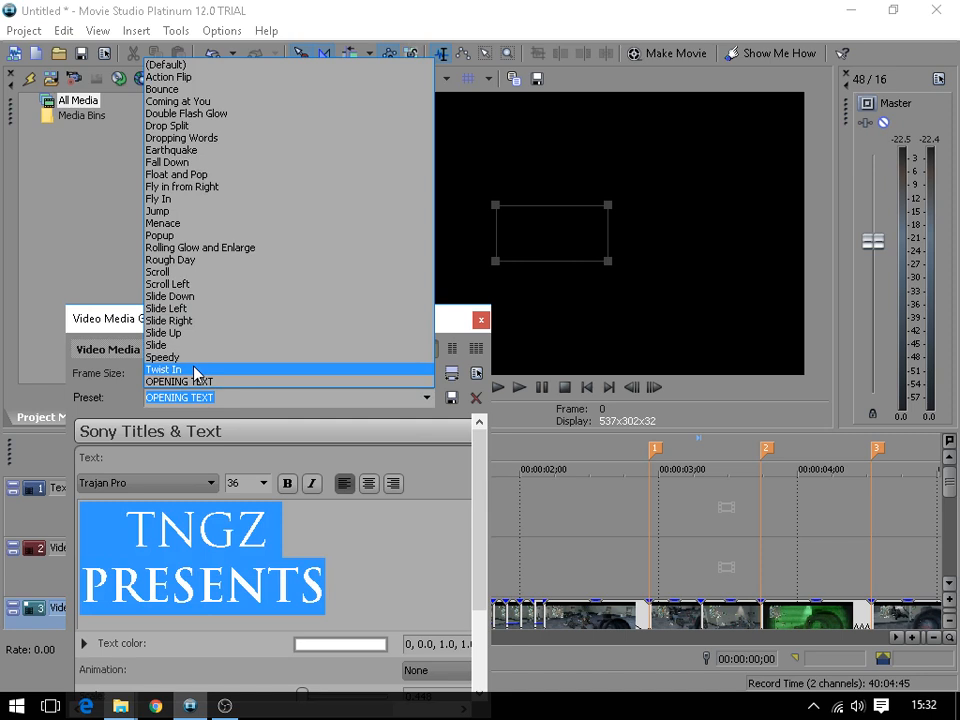
pyautogui.click(147, 369)
pyautogui.moveTo(360, 542); pyautogui.dragTo(403, 462)
# - Apply the saved OPENING TEXT preset to the title and close its generated media settings
pyautogui.click(427, 400)
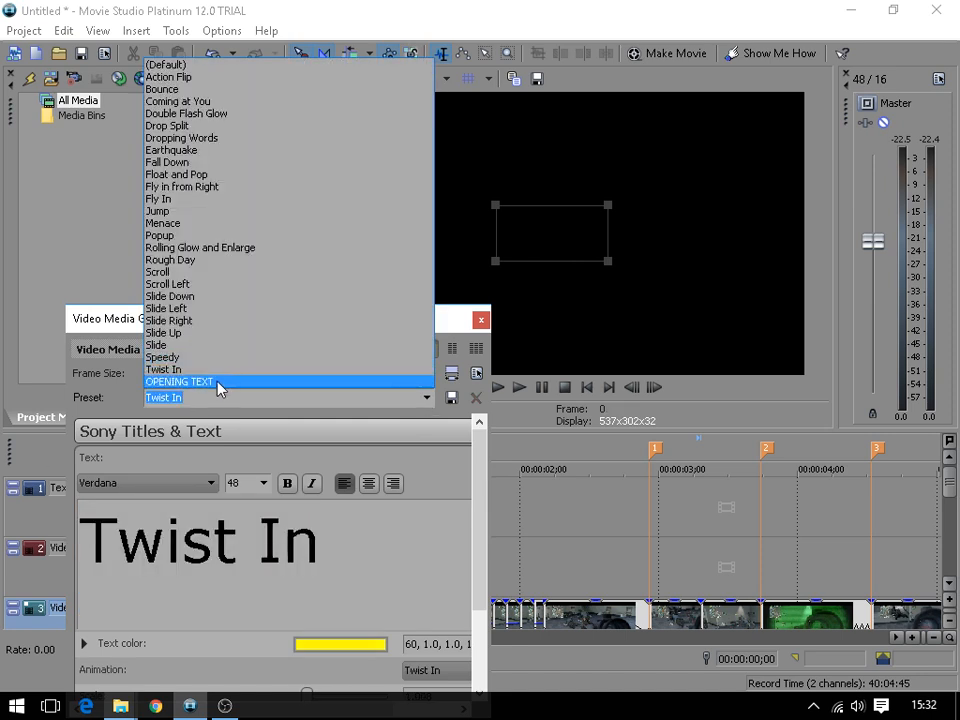
pyautogui.click(218, 382)
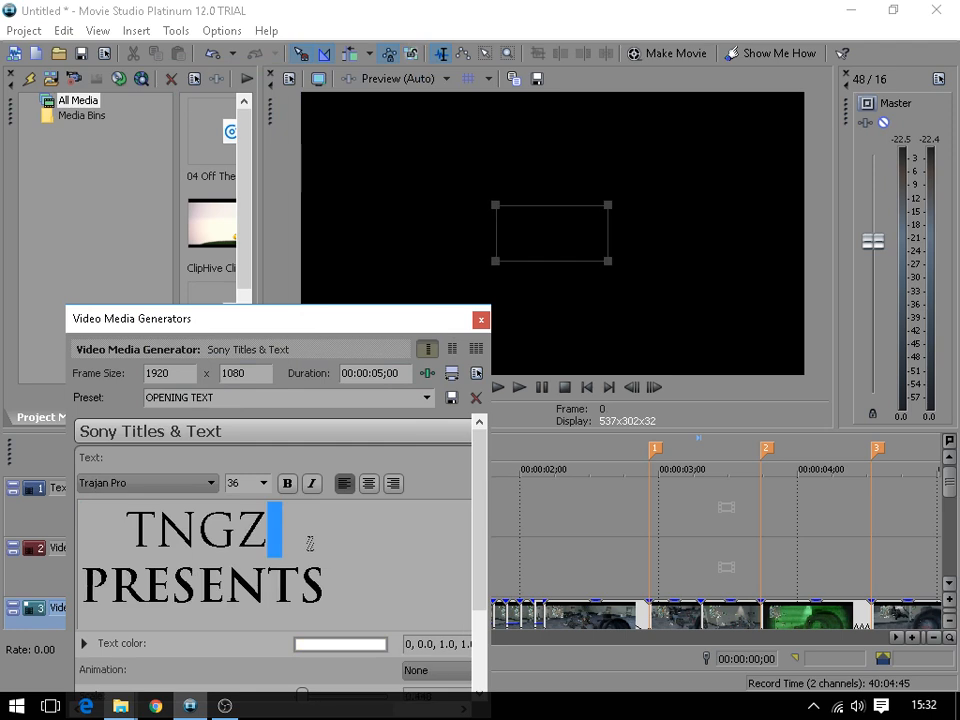
pyautogui.click(481, 320)
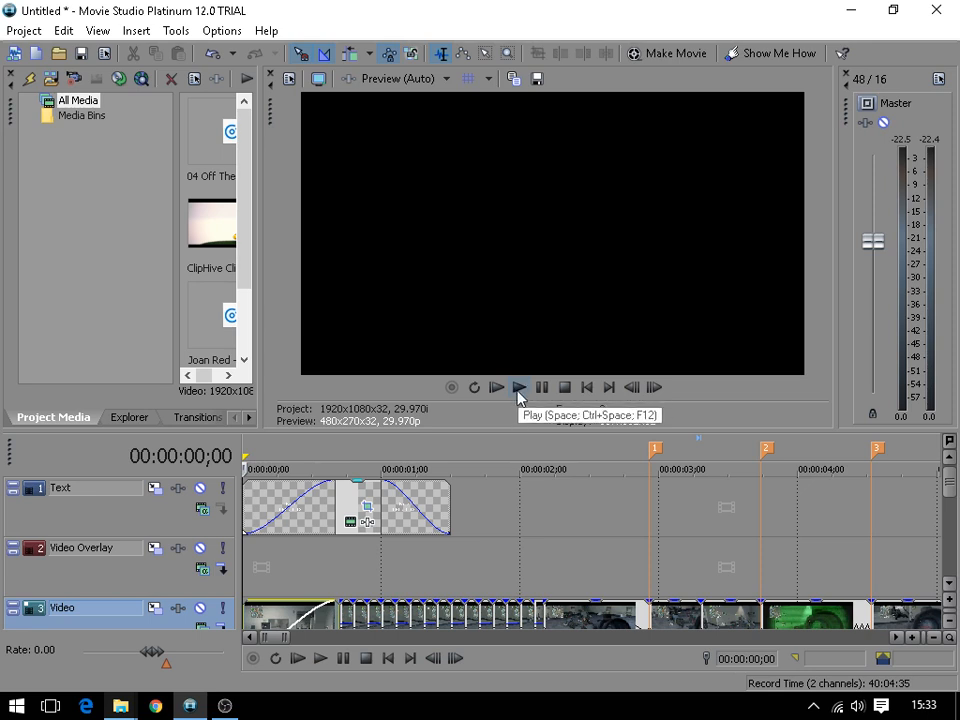
# - Play the project from the start to review the finished edit with its opening title
pyautogui.click(518, 388)
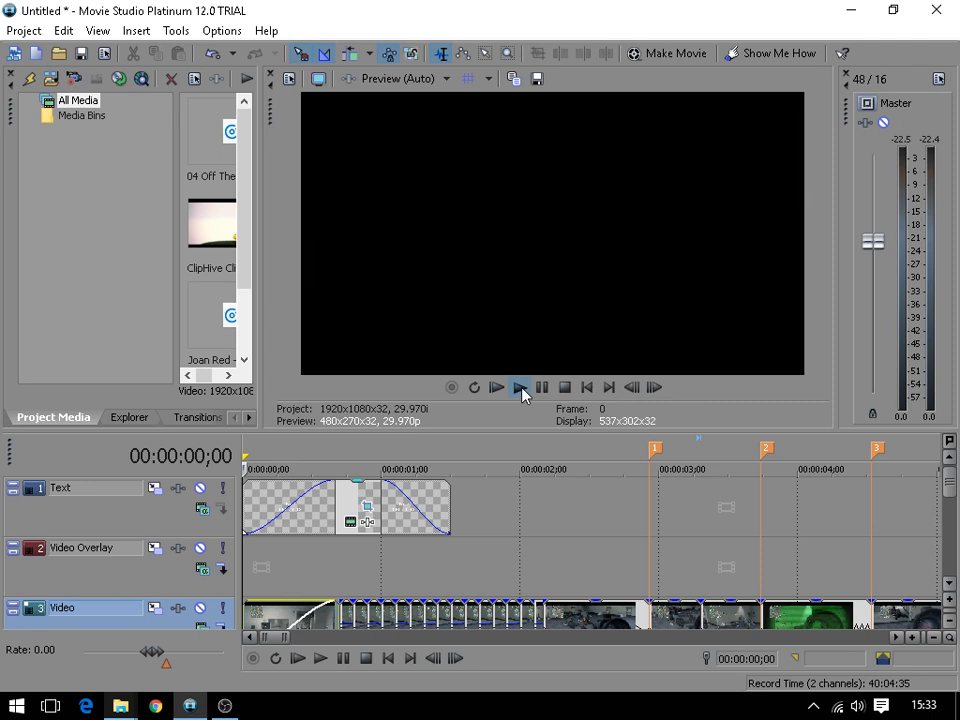